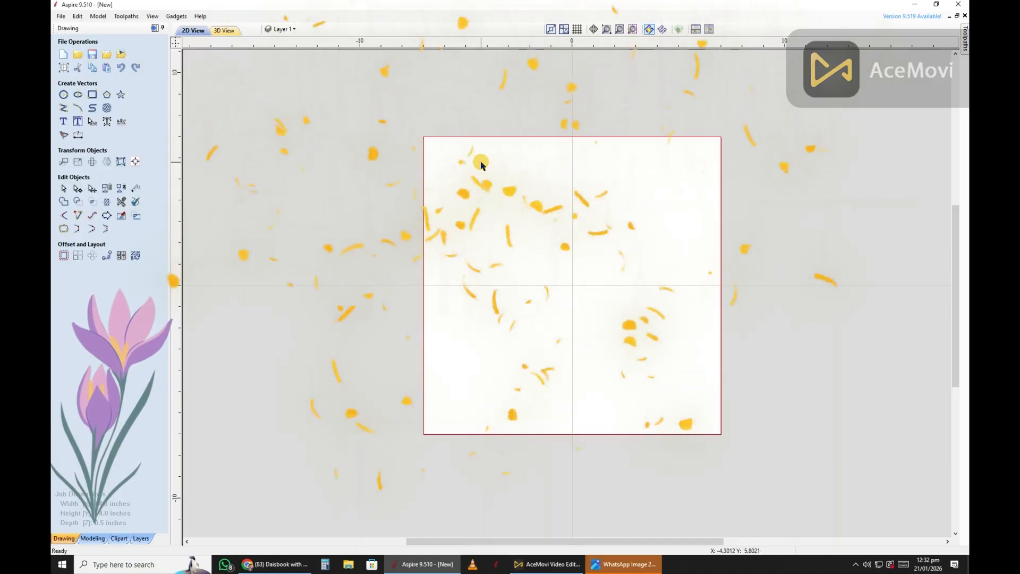
- Offset the 14-inch square boundary inwards by 1 inch with sharp corners, keeping the original
{"action": "left_click", "coordinate": [617, 155]}
{"action": "left_click", "coordinate": [64, 255]}
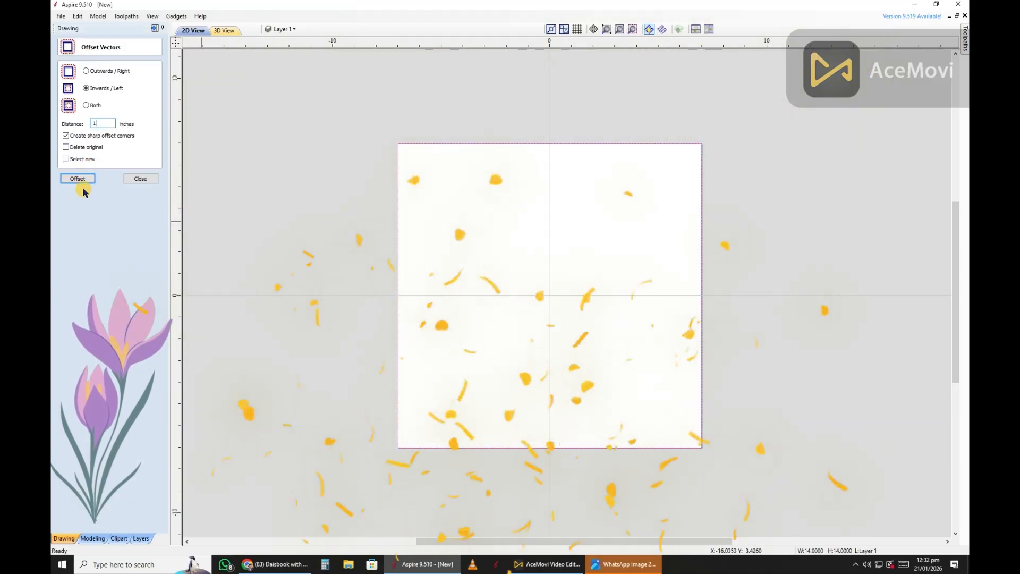
{"action": "left_click", "coordinate": [78, 178]}
{"action": "left_click", "coordinate": [140, 179]}
{"action": "scroll", "coordinate": [447, 148], "scroll_direction": "up", "scroll_amount": 3}
{"action": "scroll", "coordinate": [425, 230], "scroll_direction": "down", "scroll_amount": 5}
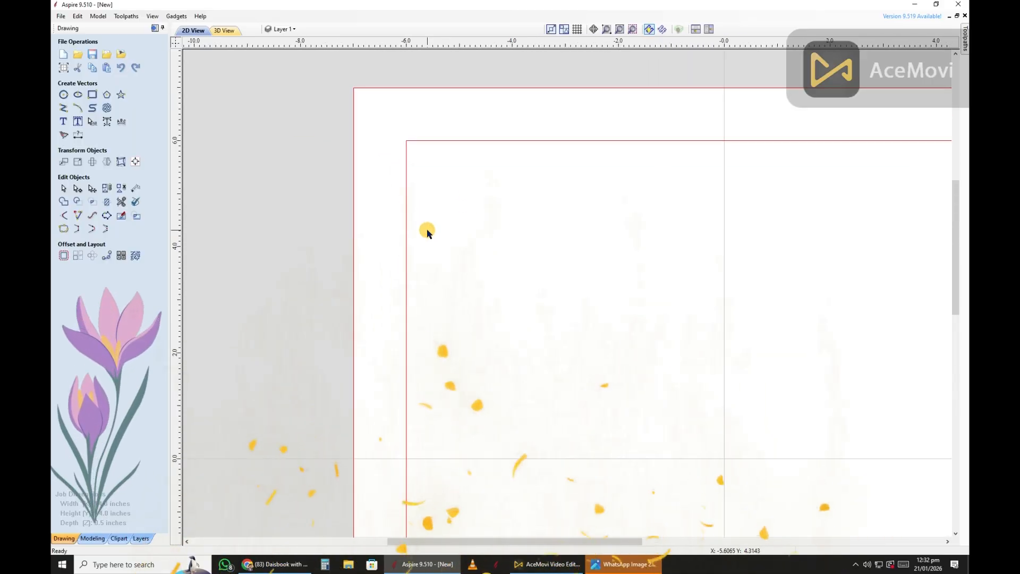
{"action": "scroll", "coordinate": [496, 278], "scroll_direction": "up", "scroll_amount": 1}
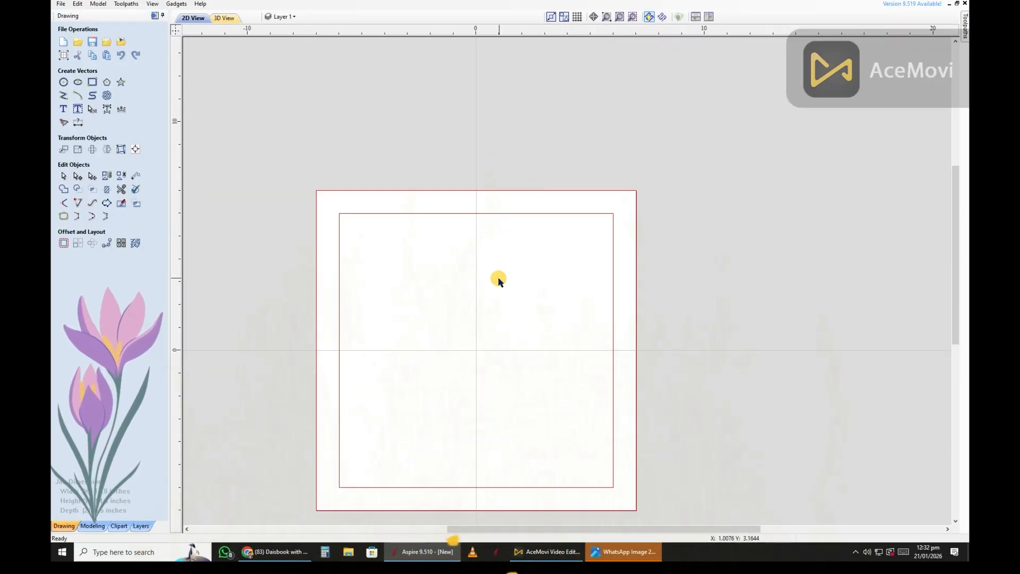
- Draw vertical and horizontal centre lines across the full outer square, crossing at its centre
{"action": "left_click", "coordinate": [64, 95]}
{"action": "left_click", "coordinate": [538, 181]}
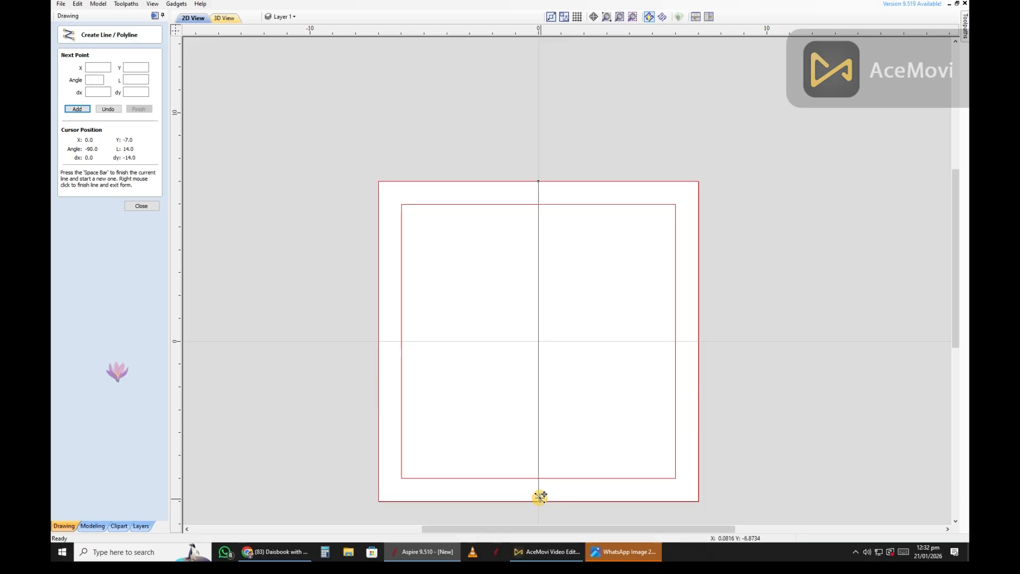
{"action": "left_click", "coordinate": [538, 500]}
{"action": "right_click", "coordinate": [538, 340]}
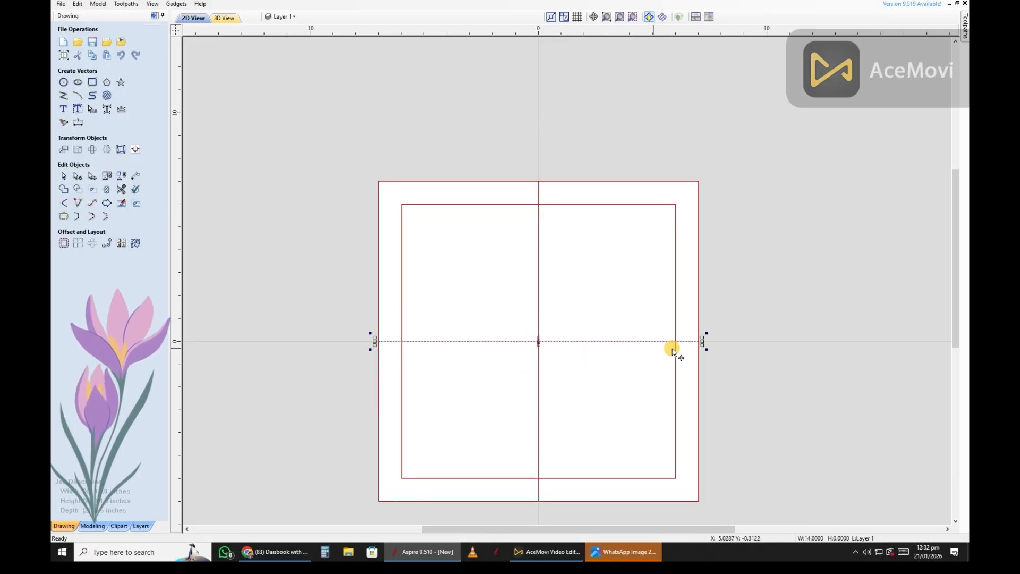
{"action": "left_click", "coordinate": [135, 148]}
{"action": "key", "text": "Escape"}
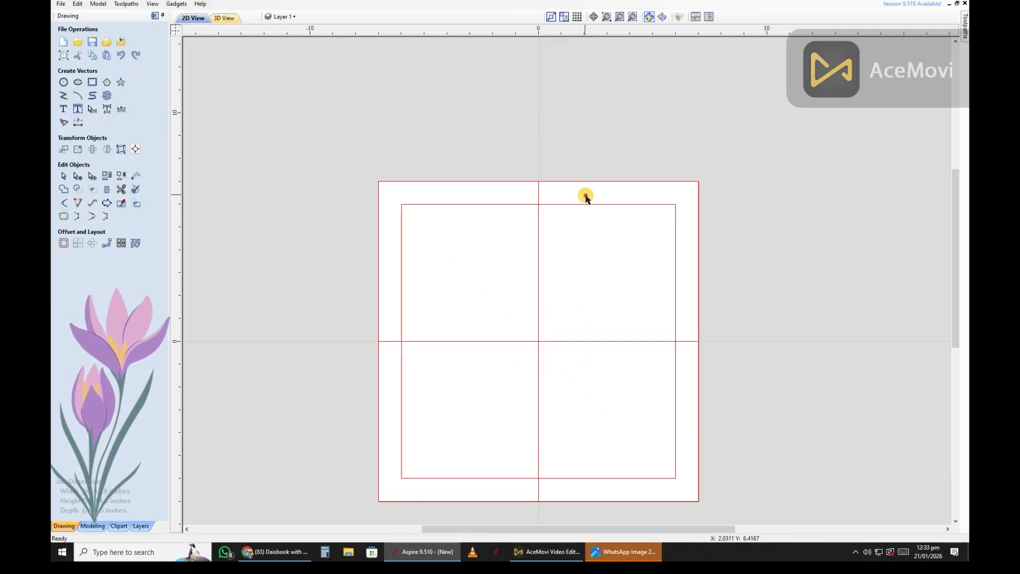
- Import the carved rosette reference image and place it behind the construction lines on the square
{"action": "left_click", "coordinate": [119, 47]}
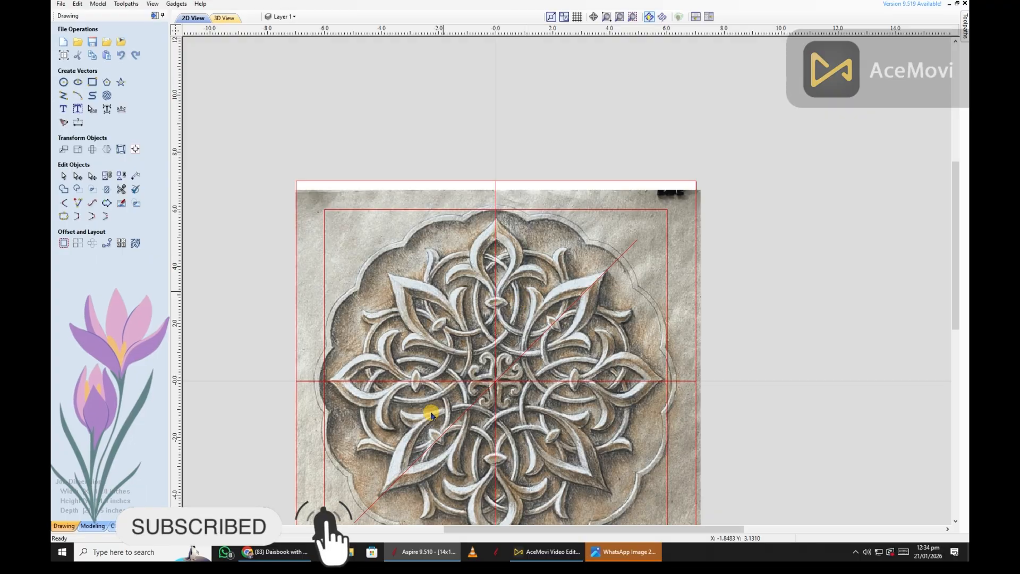
{"action": "scroll", "coordinate": [510, 336], "scroll_direction": "up", "scroll_amount": 1}
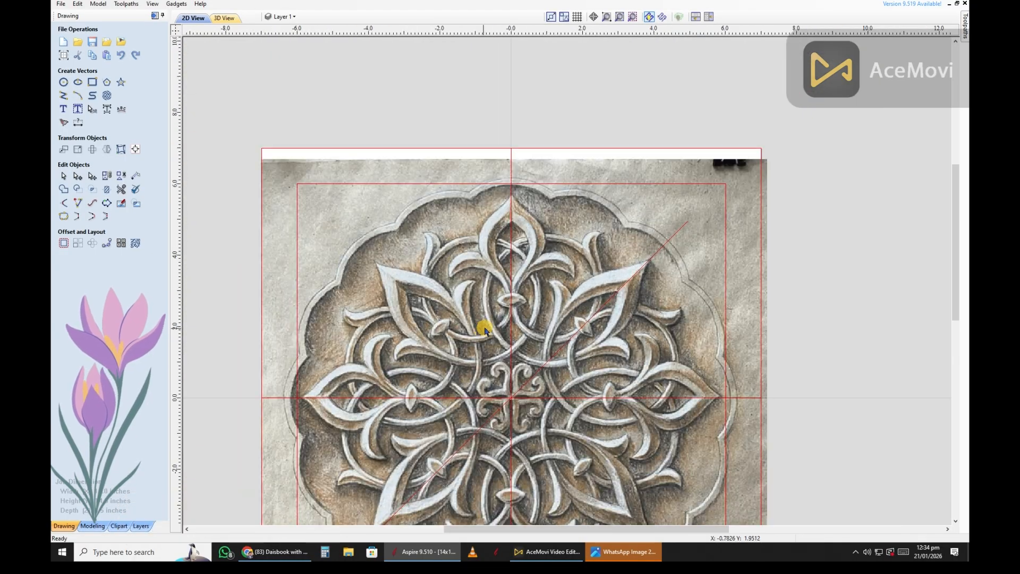
{"action": "scroll", "coordinate": [478, 326], "scroll_direction": "down", "scroll_amount": 2}
{"action": "scroll", "coordinate": [513, 379], "scroll_direction": "up", "scroll_amount": 3}
{"action": "scroll", "coordinate": [462, 170], "scroll_direction": "down", "scroll_amount": 3}
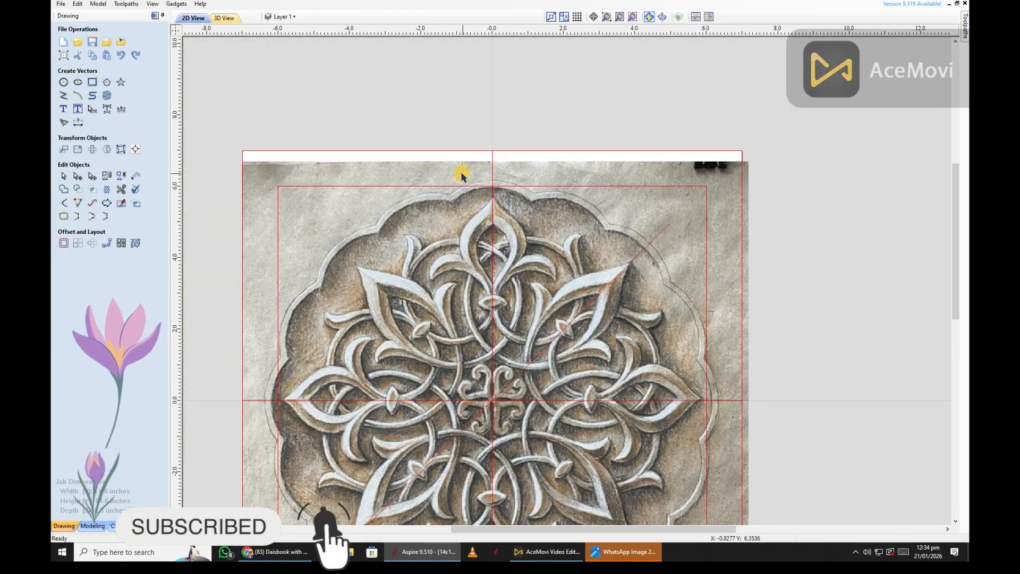
{"action": "scroll", "coordinate": [192, 177], "scroll_direction": "up", "scroll_amount": 3}
{"action": "scroll", "coordinate": [192, 177], "scroll_direction": "down", "scroll_amount": 1}
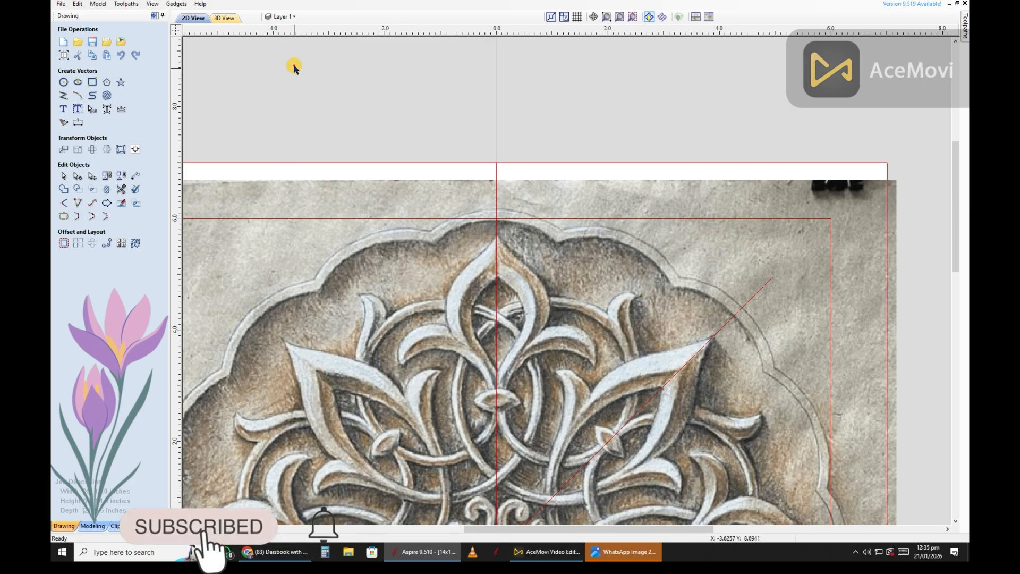
- Add a new layer with the colour green for the ornament's vectors
{"action": "left_click", "coordinate": [283, 17]}
{"action": "right_click", "coordinate": [315, 51]}
{"action": "left_click", "coordinate": [344, 115]}
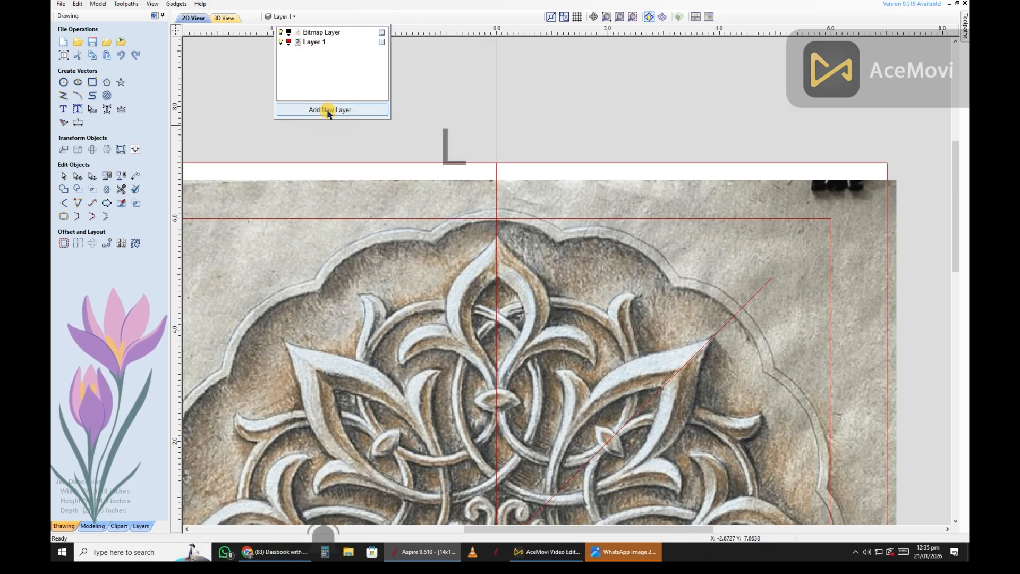
{"action": "left_click", "coordinate": [289, 52]}
{"action": "left_click", "coordinate": [319, 102]}
- Rename the new layer as "object vectors"
{"action": "left_click", "coordinate": [284, 17]}
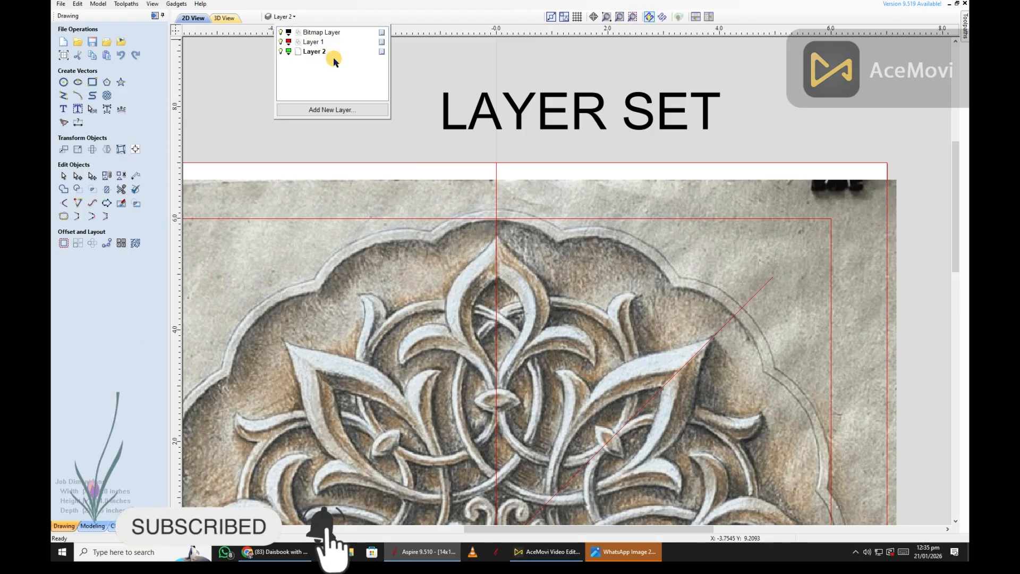
{"action": "double_click", "coordinate": [313, 51]}
{"action": "right_click", "coordinate": [317, 52]}
{"action": "left_click", "coordinate": [324, 50]}
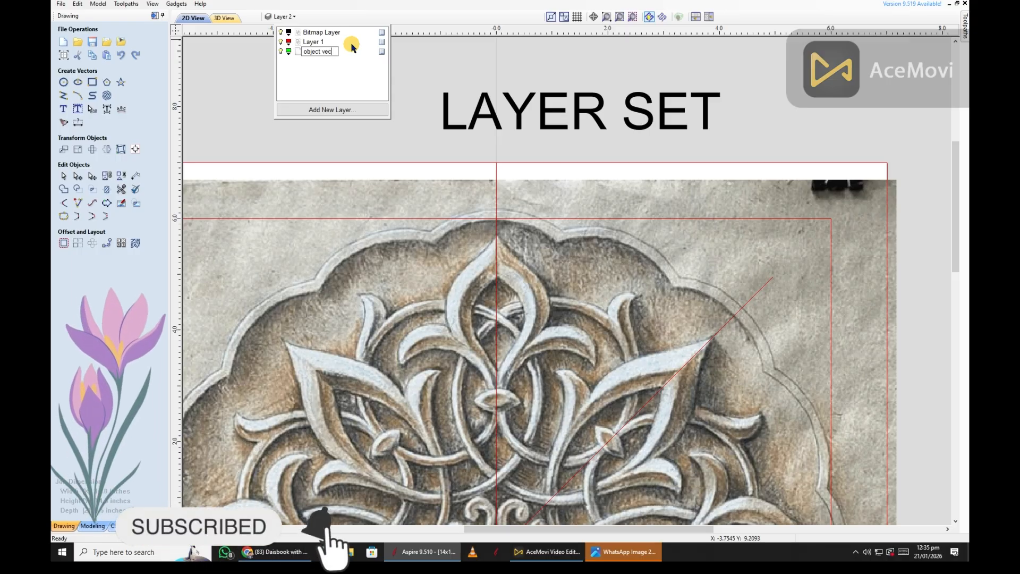
{"action": "type", "text": "s"}
{"action": "key", "text": "Return"}
- Draw a rough polyline from the top petal's tip on the centre line, through its widest right-hand point, to the petal's base
{"action": "scroll", "coordinate": [546, 200], "scroll_direction": "down", "scroll_amount": 2}
{"action": "scroll", "coordinate": [546, 200], "scroll_direction": "up", "scroll_amount": 3}
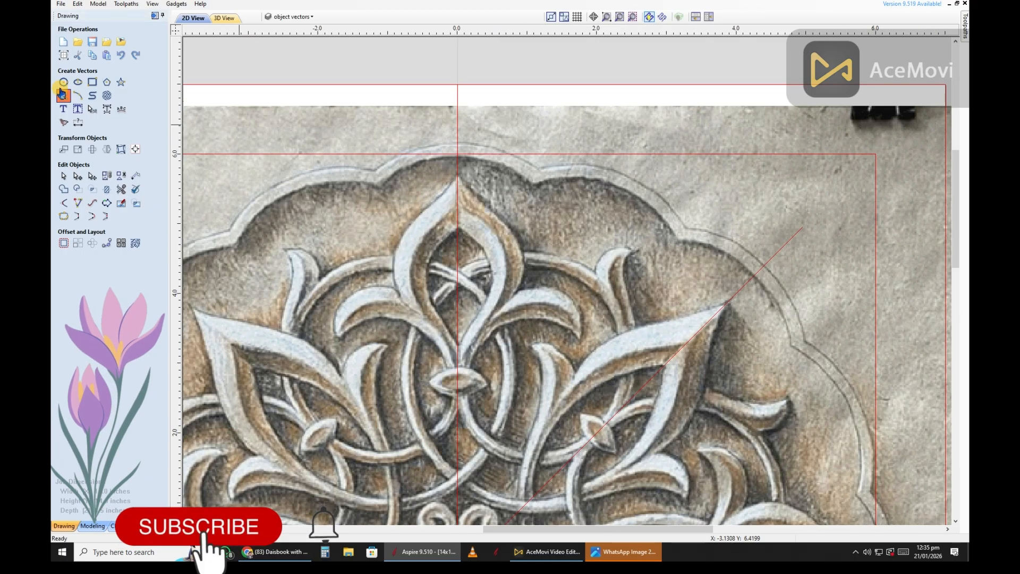
{"action": "left_click", "coordinate": [63, 95]}
{"action": "scroll", "coordinate": [457, 179], "scroll_direction": "up", "scroll_amount": 3}
{"action": "left_click", "coordinate": [456, 162]}
{"action": "scroll", "coordinate": [457, 159], "scroll_direction": "down", "scroll_amount": 2}
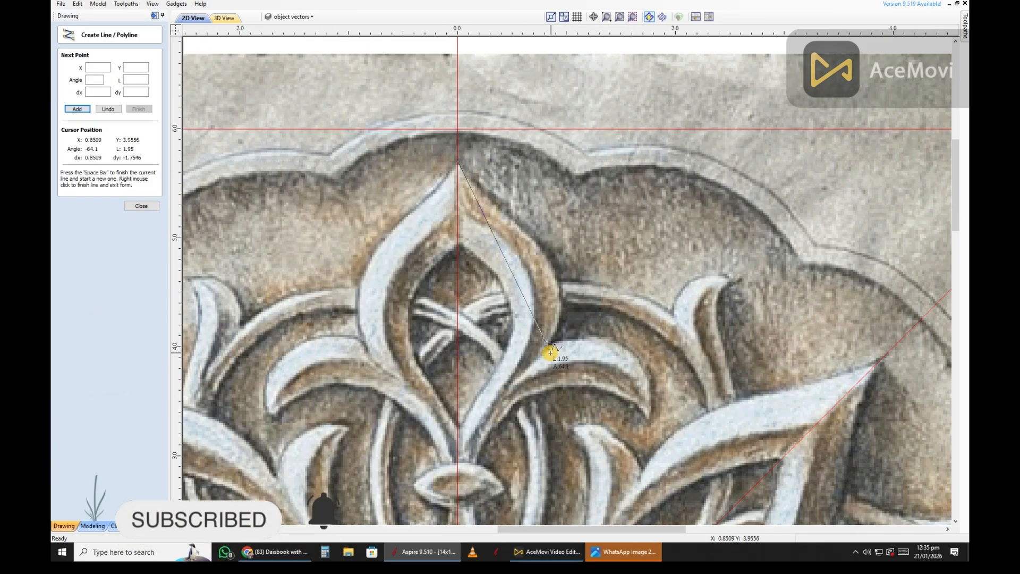
{"action": "left_click", "coordinate": [560, 295]}
{"action": "scroll", "coordinate": [512, 375], "scroll_direction": "up", "scroll_amount": 1}
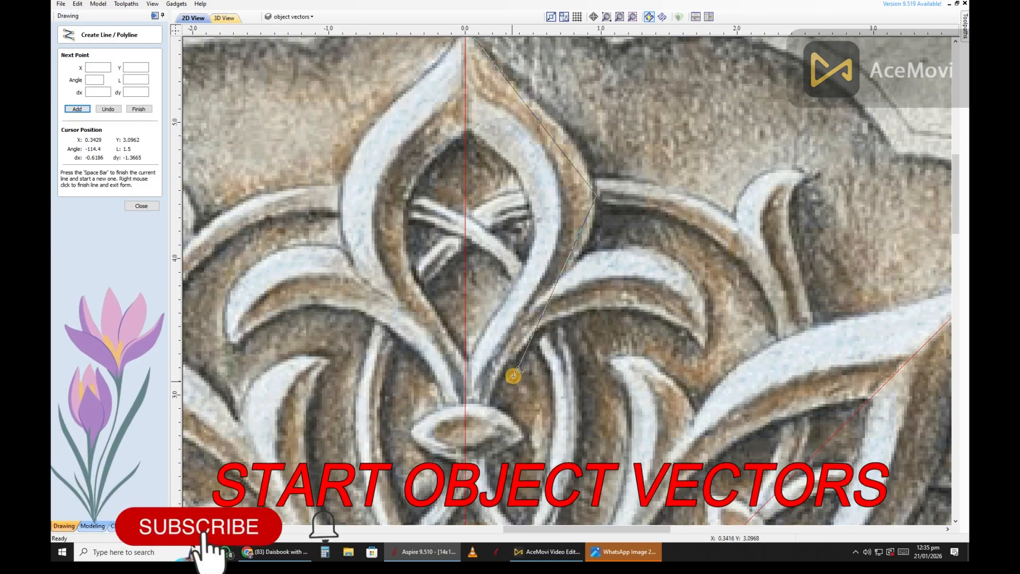
{"action": "left_click", "coordinate": [467, 436]}
{"action": "right_click", "coordinate": [467, 436]}
- Bend both spans of the outer petal line into curves that follow the petal's right edge
{"action": "scroll", "coordinate": [544, 305], "scroll_direction": "up", "scroll_amount": 2}
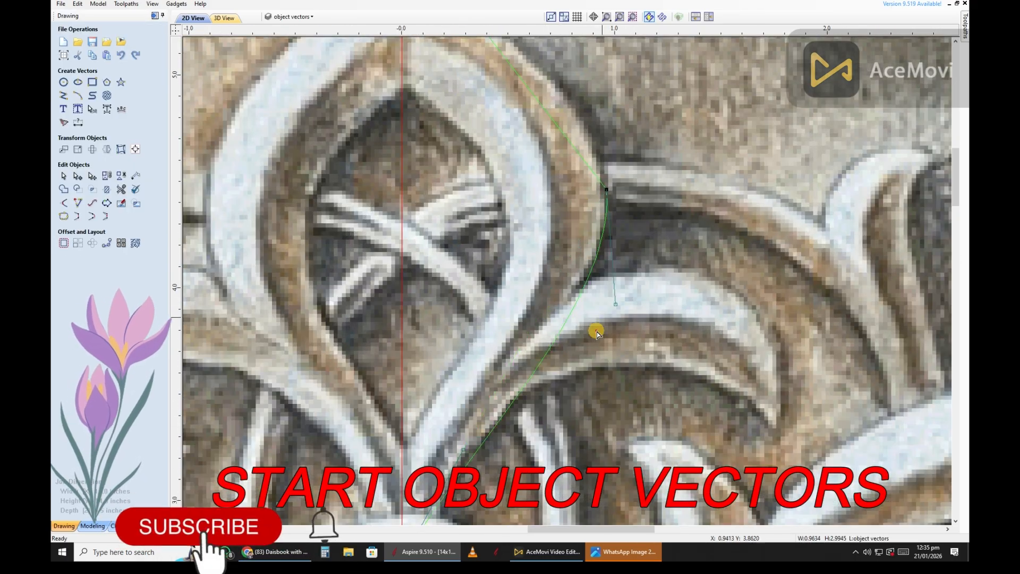
{"action": "scroll", "coordinate": [596, 333], "scroll_direction": "down", "scroll_amount": 1}
{"action": "scroll", "coordinate": [506, 193], "scroll_direction": "up", "scroll_amount": 2}
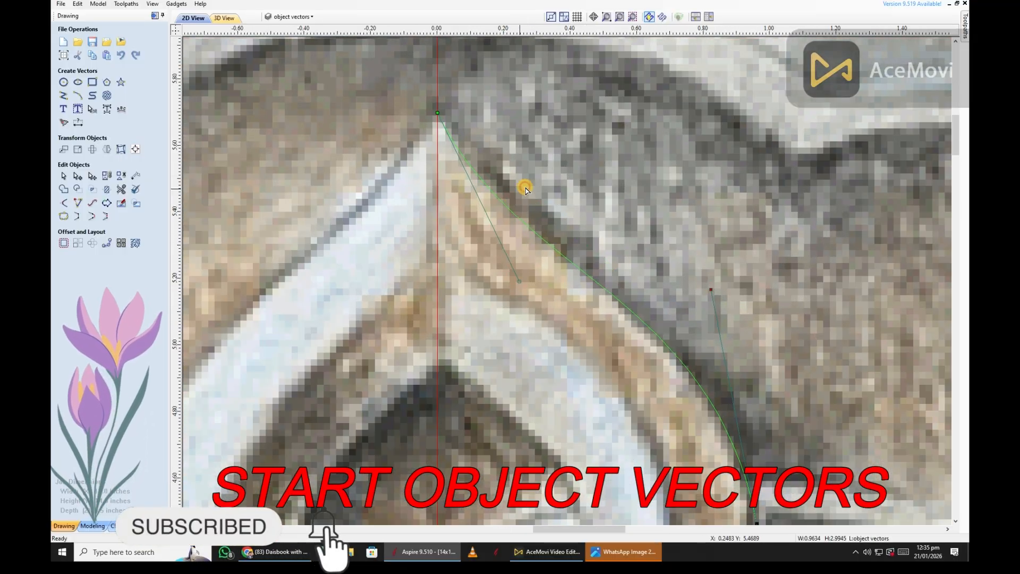
{"action": "scroll", "coordinate": [525, 189], "scroll_direction": "down", "scroll_amount": 2}
{"action": "scroll", "coordinate": [574, 454], "scroll_direction": "up", "scroll_amount": 1}
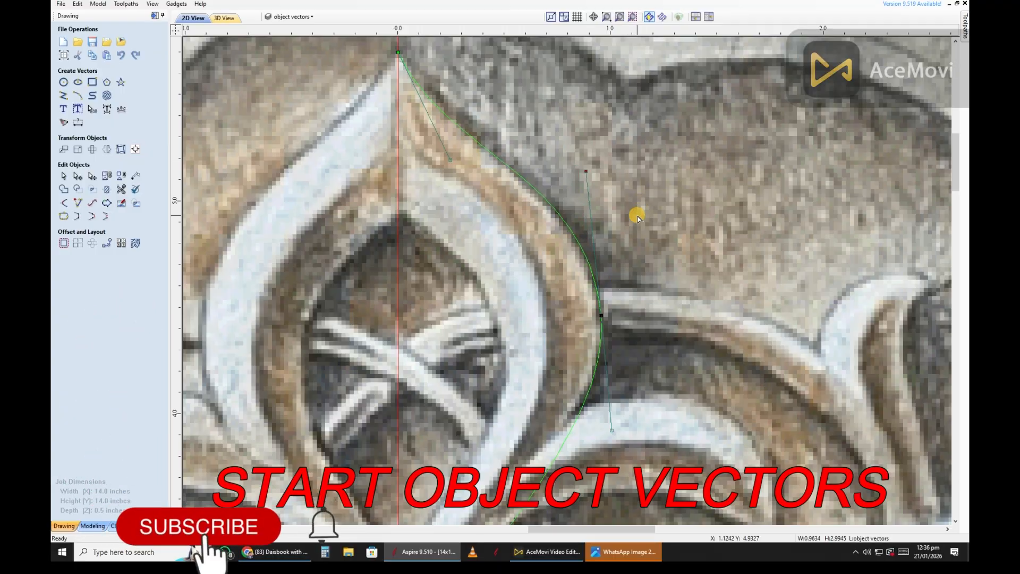
- Insert a node on the upper curve of the petal outline and adjust the curve to the petal's outer edge
{"action": "scroll", "coordinate": [559, 223], "scroll_direction": "up", "scroll_amount": 3}
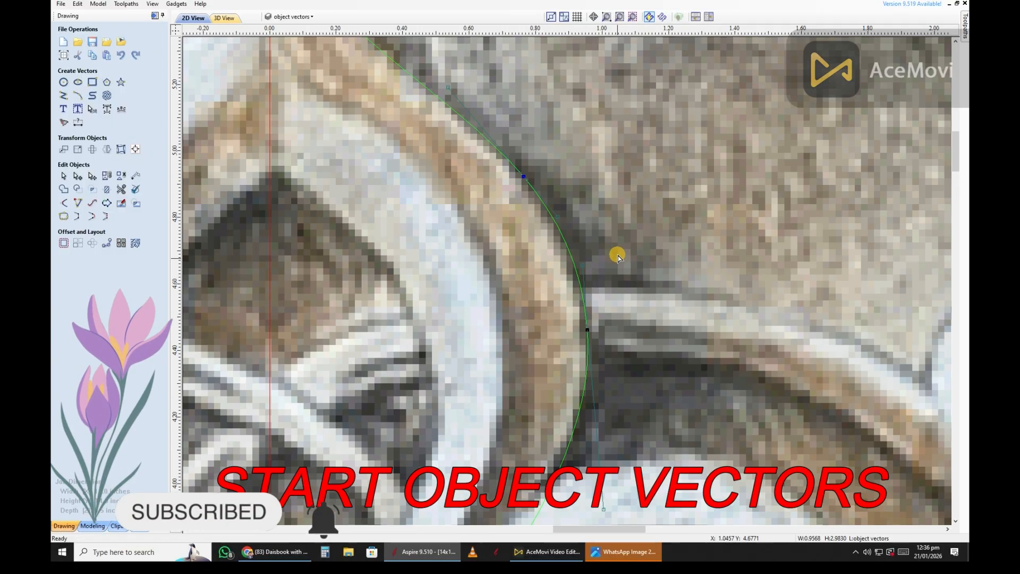
{"action": "scroll", "coordinate": [591, 300], "scroll_direction": "down", "scroll_amount": 2}
{"action": "scroll", "coordinate": [614, 387], "scroll_direction": "up", "scroll_amount": 2}
{"action": "scroll", "coordinate": [587, 303], "scroll_direction": "up", "scroll_amount": 1}
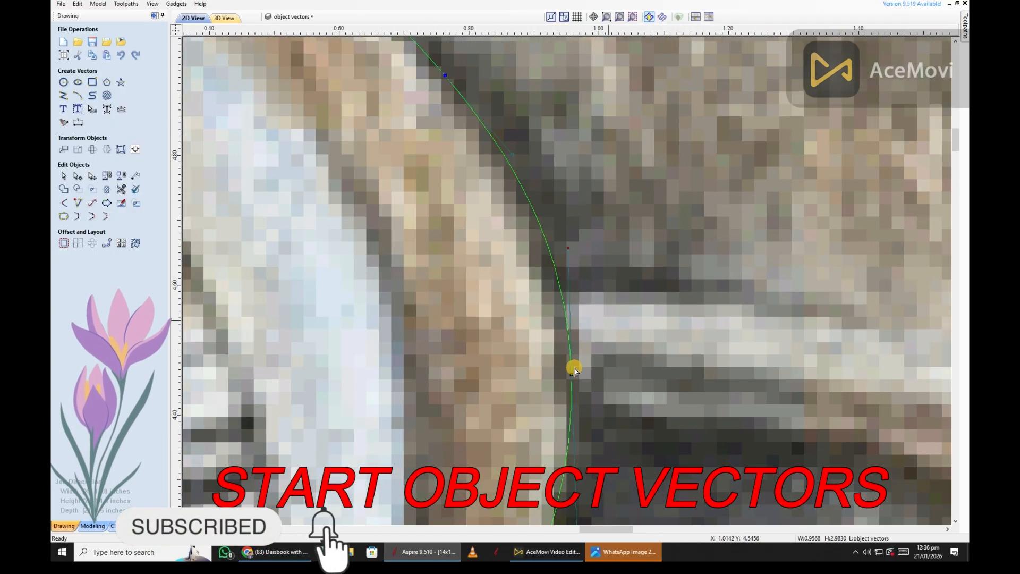
{"action": "scroll", "coordinate": [563, 276], "scroll_direction": "down", "scroll_amount": 3}
{"action": "scroll", "coordinate": [568, 319], "scroll_direction": "up", "scroll_amount": 1}
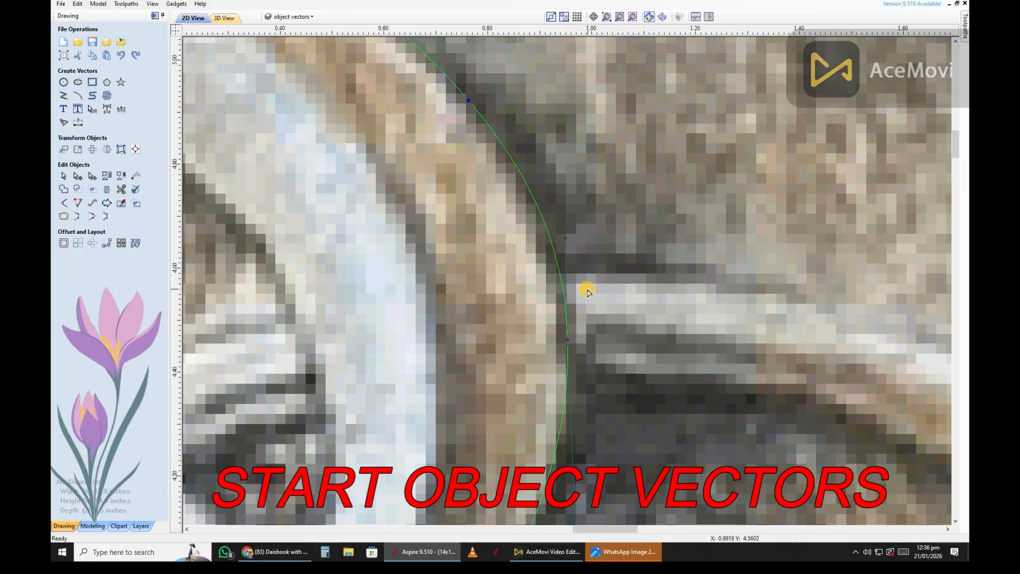
{"action": "scroll", "coordinate": [585, 292], "scroll_direction": "down", "scroll_amount": 2}
{"action": "scroll", "coordinate": [580, 299], "scroll_direction": "up", "scroll_amount": 3}
{"action": "scroll", "coordinate": [572, 337], "scroll_direction": "up", "scroll_amount": 2}
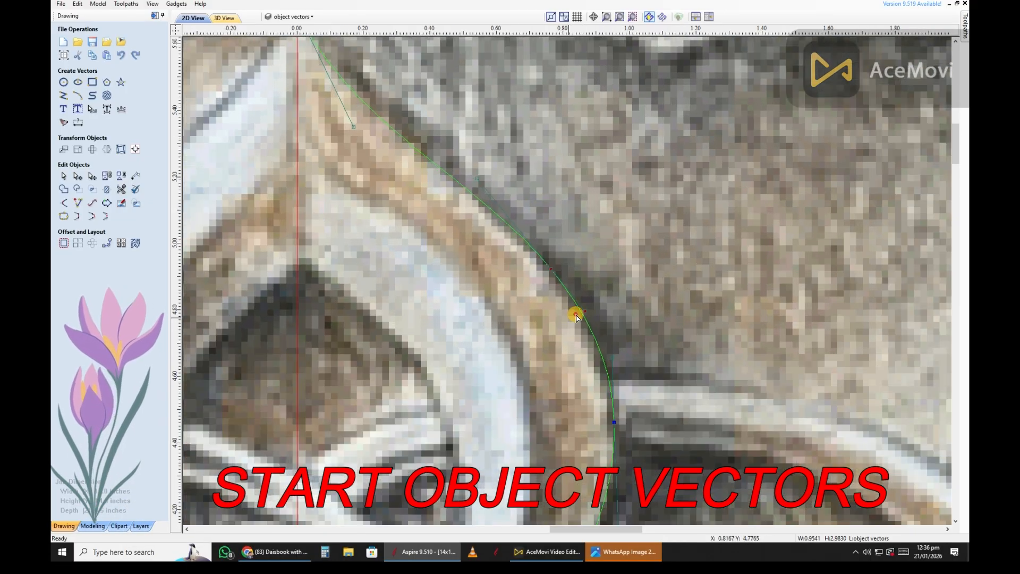
- Fine-tune the nodes and curve handles at the petal outline's upper bend and widest point to match the image
{"action": "scroll", "coordinate": [571, 265], "scroll_direction": "down", "scroll_amount": 1}
{"action": "scroll", "coordinate": [630, 308], "scroll_direction": "up", "scroll_amount": 1}
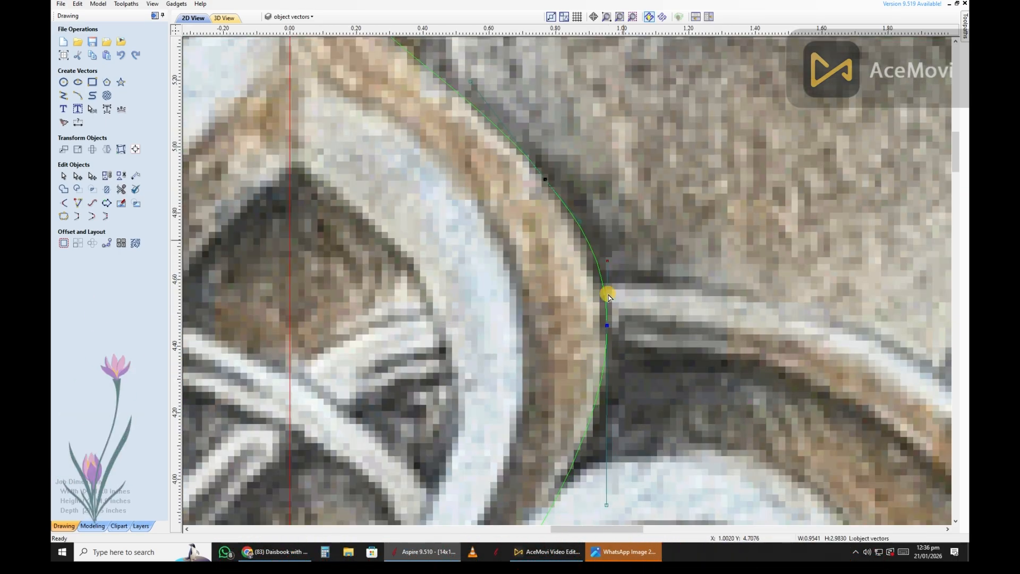
{"action": "scroll", "coordinate": [609, 296], "scroll_direction": "down", "scroll_amount": 5}
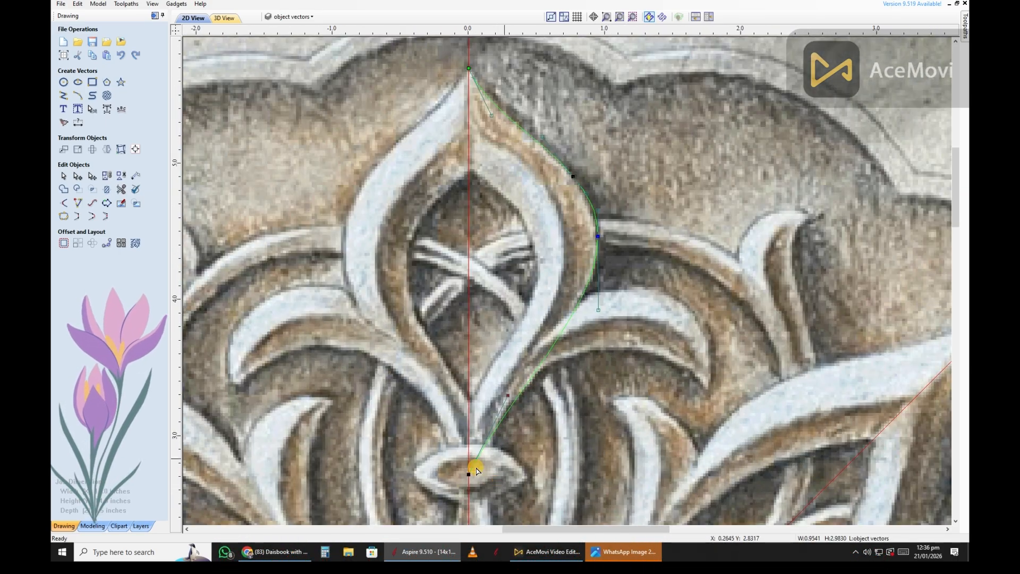
{"action": "scroll", "coordinate": [589, 351], "scroll_direction": "up", "scroll_amount": 3}
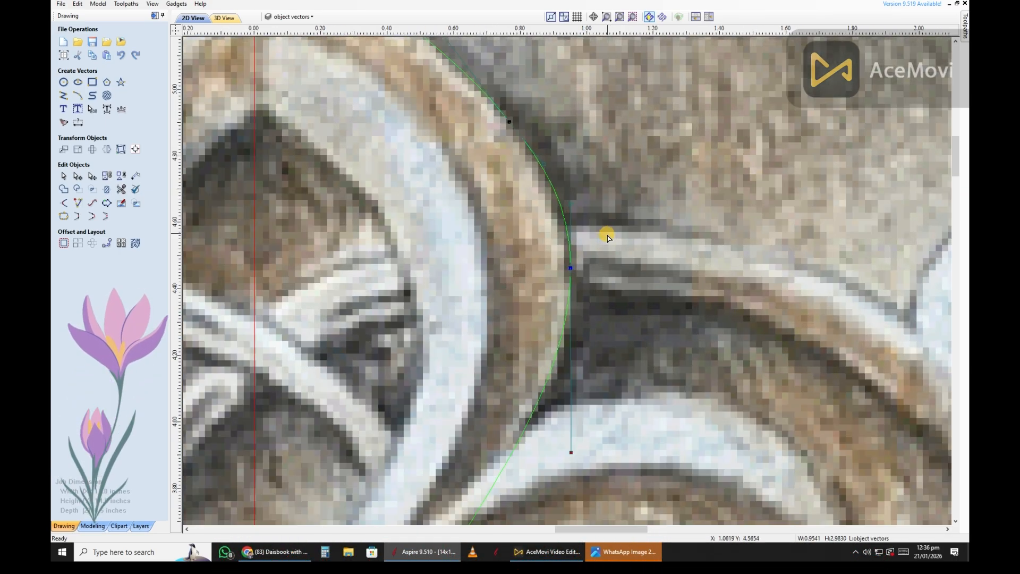
{"action": "scroll", "coordinate": [586, 327], "scroll_direction": "down", "scroll_amount": 1}
{"action": "scroll", "coordinate": [485, 205], "scroll_direction": "up", "scroll_amount": 2}
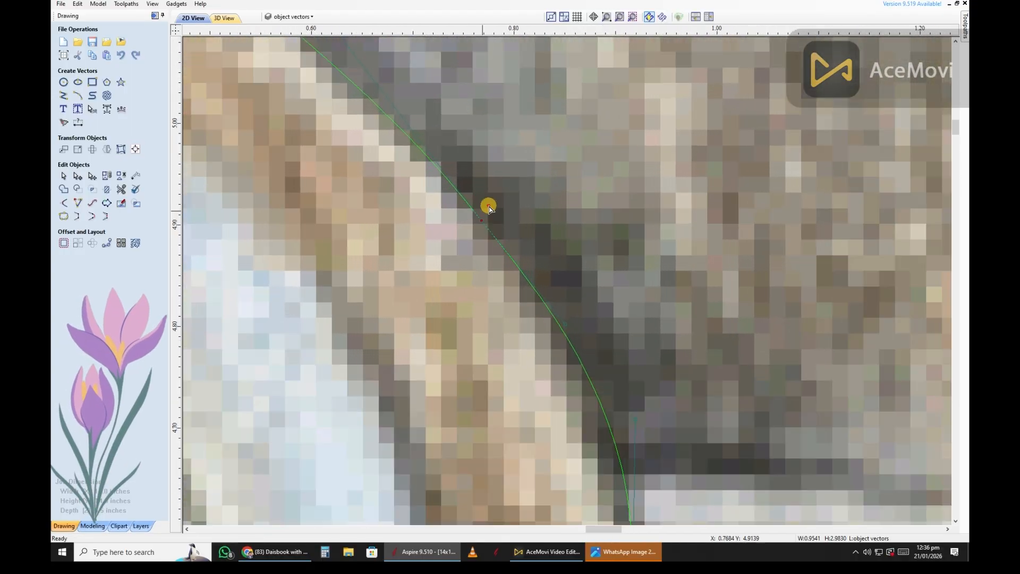
{"action": "scroll", "coordinate": [584, 329], "scroll_direction": "down", "scroll_amount": 4}
{"action": "right_click", "coordinate": [569, 268]}
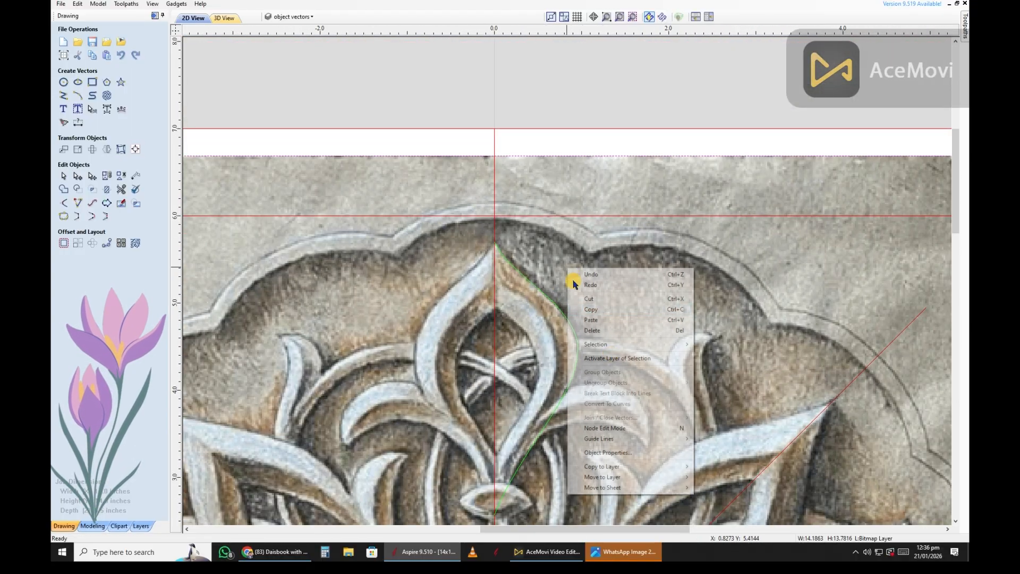
{"action": "left_click", "coordinate": [580, 446]}
{"action": "left_click", "coordinate": [513, 288]}
- Change the colour of the object vectors layer to blue
{"action": "scroll", "coordinate": [652, 215], "scroll_direction": "down", "scroll_amount": 1}
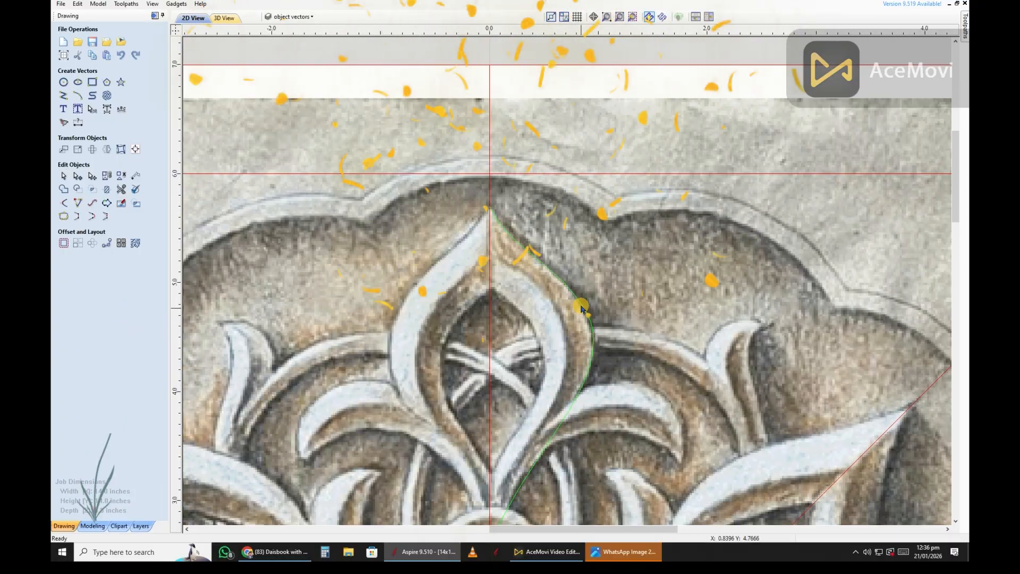
{"action": "left_click", "coordinate": [291, 16]}
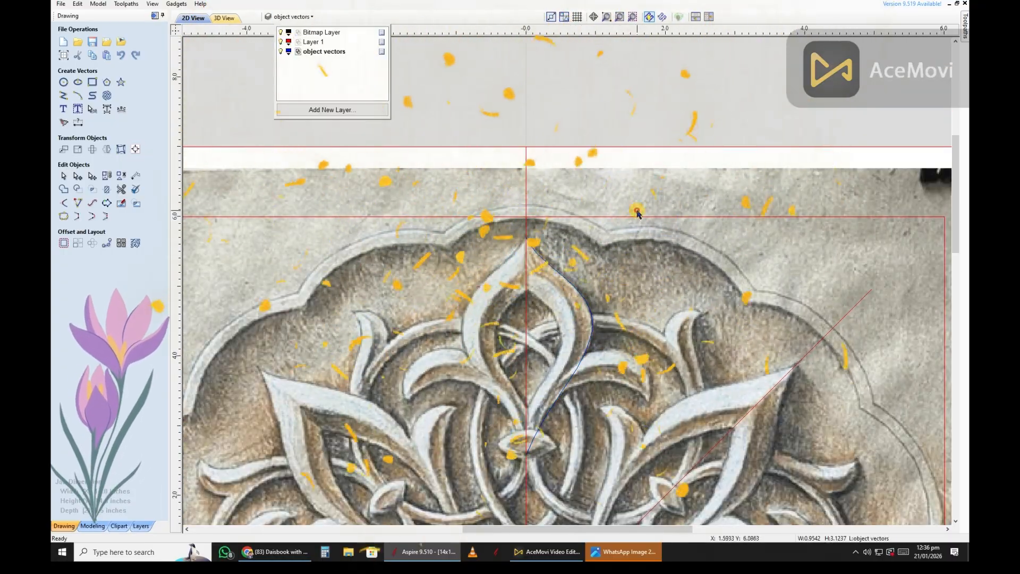
{"action": "scroll", "coordinate": [526, 300], "scroll_direction": "up", "scroll_amount": 3}
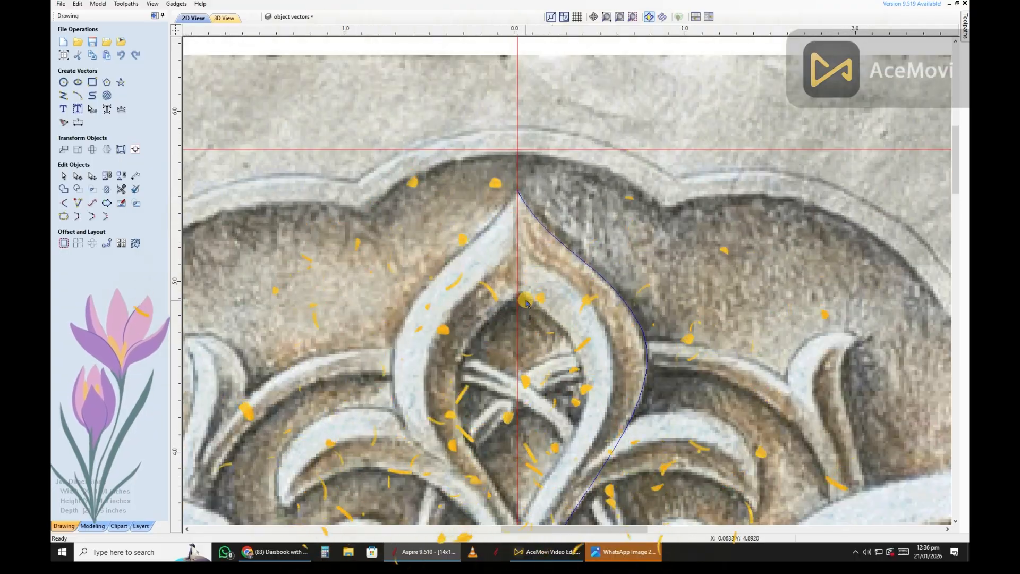
- Draw a rough polyline for the petal's inner opening from its apex on the centre line, through the right side, down to its lower tip
{"action": "left_click", "coordinate": [63, 95]}
{"action": "scroll", "coordinate": [555, 313], "scroll_direction": "up", "scroll_amount": 3}
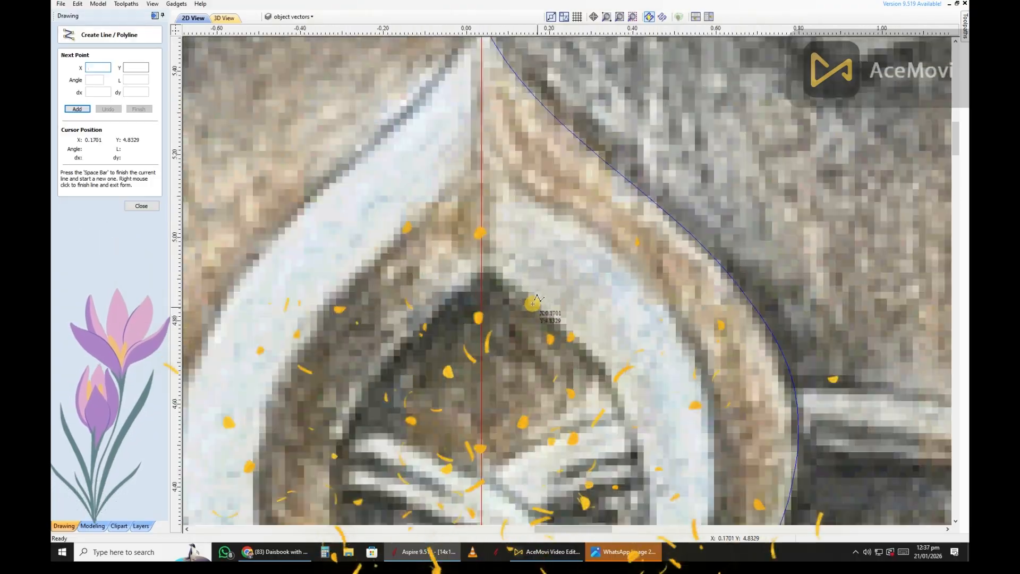
{"action": "left_click", "coordinate": [454, 233]}
{"action": "scroll", "coordinate": [534, 200], "scroll_direction": "down", "scroll_amount": 4}
{"action": "scroll", "coordinate": [526, 391], "scroll_direction": "up", "scroll_amount": 3}
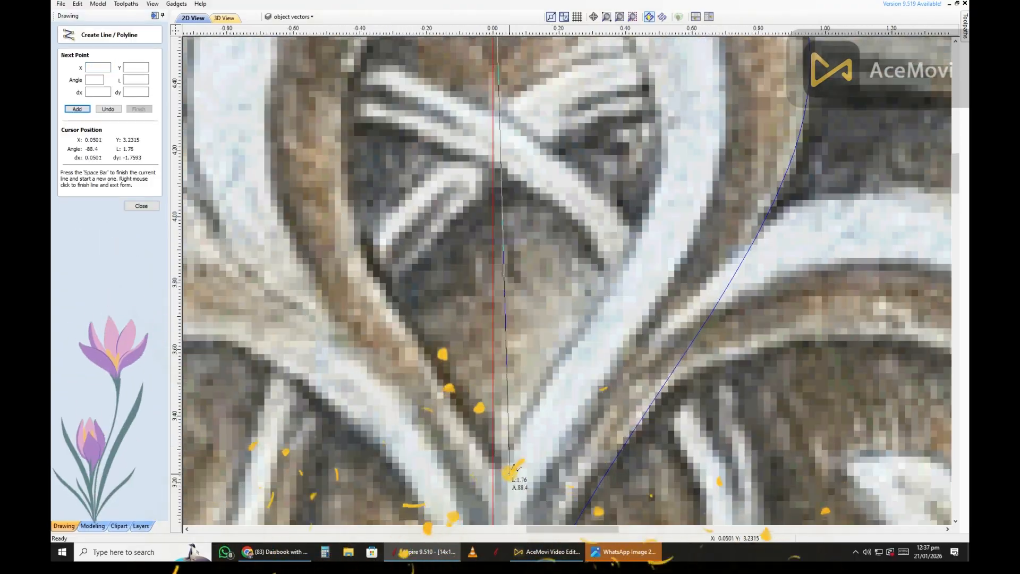
{"action": "left_click", "coordinate": [659, 113]}
{"action": "scroll", "coordinate": [578, 324], "scroll_direction": "down", "scroll_amount": 1}
{"action": "right_click", "coordinate": [573, 325]}
- Convert the lower span of the inner petal line to a Bezier curve and bend it along the opening's right edge
{"action": "key", "text": "n"}
{"action": "scroll", "coordinate": [574, 325], "scroll_direction": "down", "scroll_amount": 4}
{"action": "scroll", "coordinate": [587, 261], "scroll_direction": "up", "scroll_amount": 3}
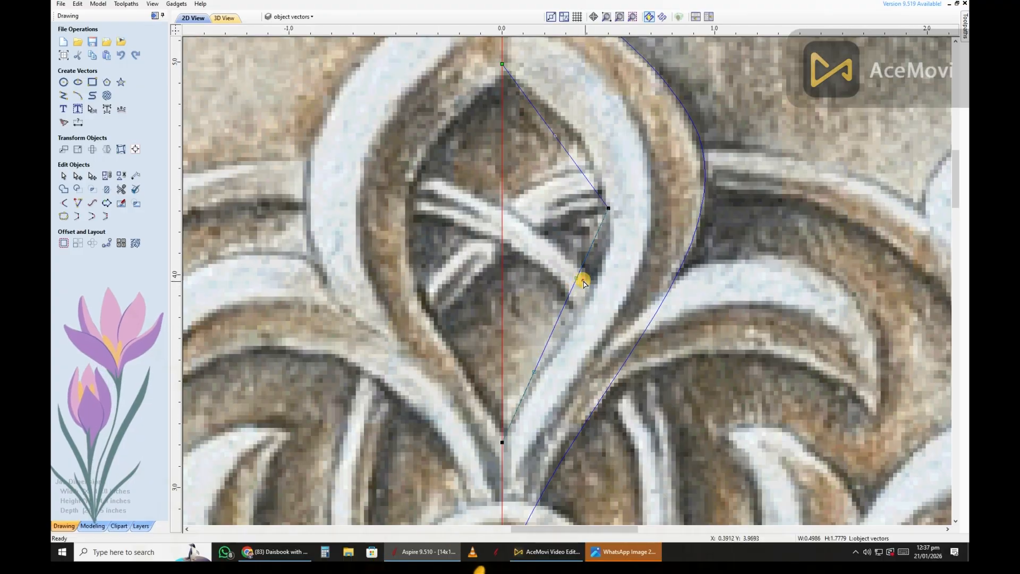
{"action": "key", "text": "b"}
{"action": "left_click_drag", "start_coordinate": [577, 278], "coordinate": [624, 282]}
{"action": "scroll", "coordinate": [609, 312], "scroll_direction": "down", "scroll_amount": 3}
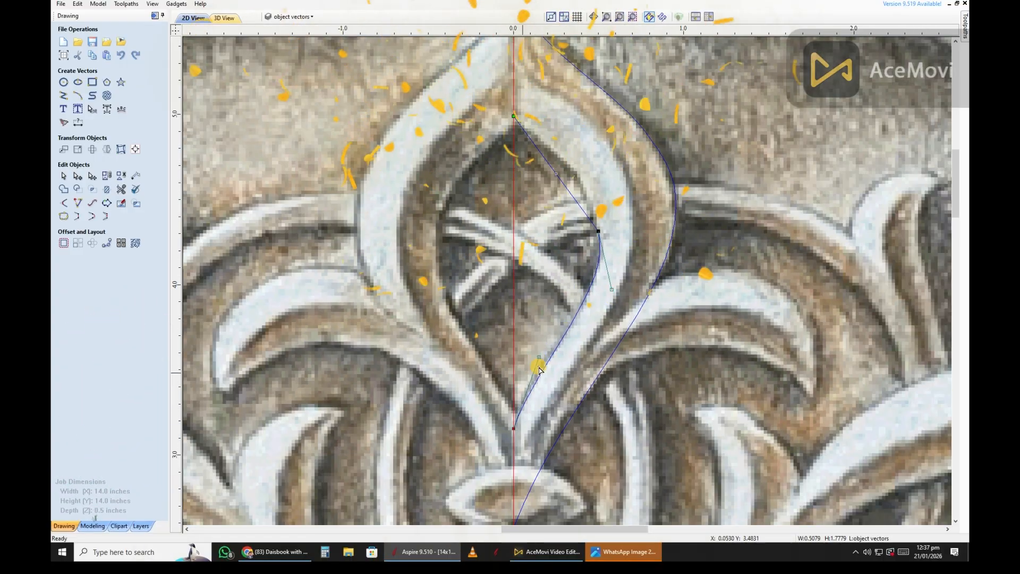
- Curve the upper span of the inner petal line along the opening's upper-right edge
{"action": "scroll", "coordinate": [575, 332], "scroll_direction": "up", "scroll_amount": 4}
{"action": "scroll", "coordinate": [575, 331], "scroll_direction": "up", "scroll_amount": 2}
{"action": "left_click_drag", "start_coordinate": [539, 287], "coordinate": [576, 242]}
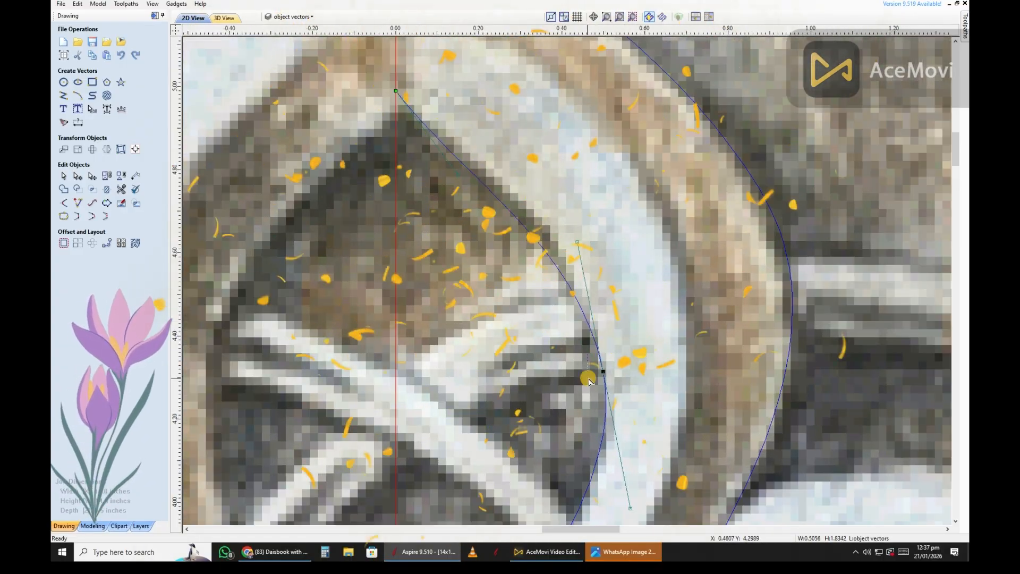
{"action": "left_click_drag", "start_coordinate": [628, 509], "coordinate": [620, 508]}
{"action": "scroll", "coordinate": [625, 335], "scroll_direction": "down", "scroll_amount": 1}
{"action": "left_click_drag", "start_coordinate": [586, 260], "coordinate": [598, 243]}
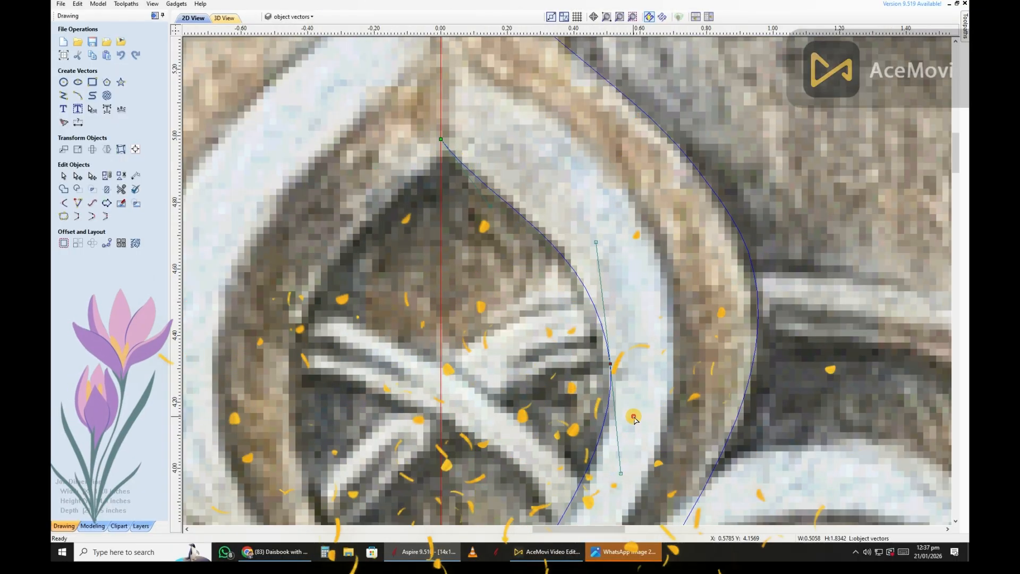
- Fine-tune the inner petal line's curve handles and nodes at its widest point and apex to match the image
{"action": "left_click_drag", "start_coordinate": [620, 473], "coordinate": [616, 481]}
{"action": "left_click_drag", "start_coordinate": [608, 364], "coordinate": [610, 364]}
{"action": "left_click_drag", "start_coordinate": [600, 244], "coordinate": [600, 250]}
{"action": "left_click_drag", "start_coordinate": [490, 206], "coordinate": [498, 196]}
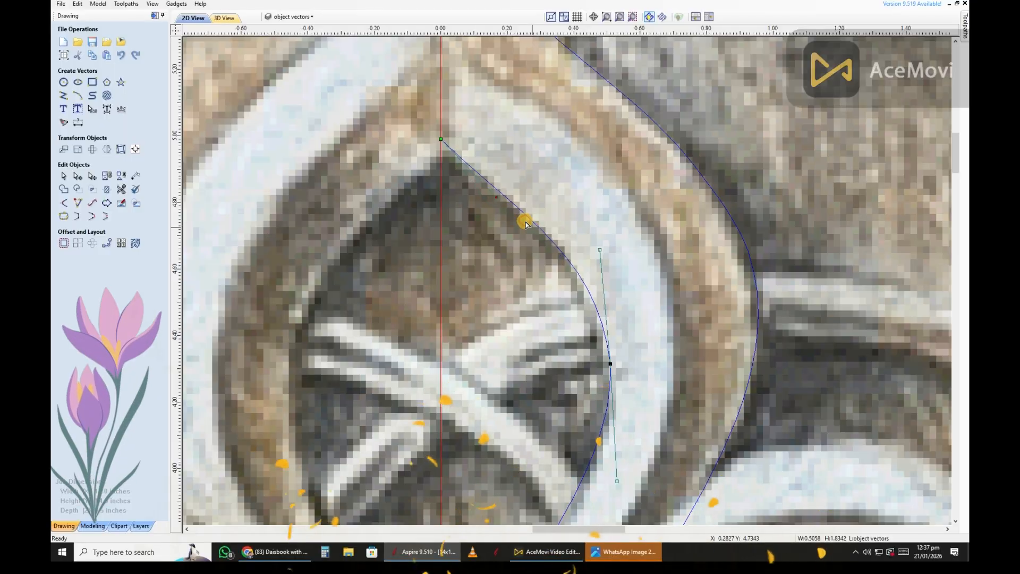
{"action": "left_click_drag", "start_coordinate": [440, 139], "coordinate": [440, 137]}
{"action": "scroll", "coordinate": [478, 133], "scroll_direction": "down", "scroll_amount": 1}
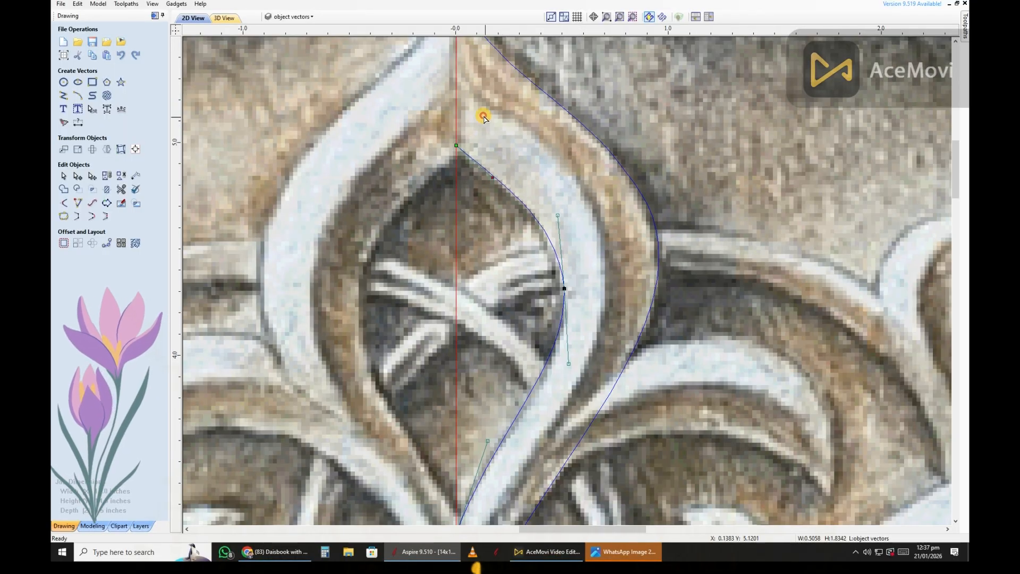
{"action": "scroll", "coordinate": [485, 320], "scroll_direction": "up", "scroll_amount": 2}
{"action": "scroll", "coordinate": [496, 364], "scroll_direction": "down", "scroll_amount": 3}
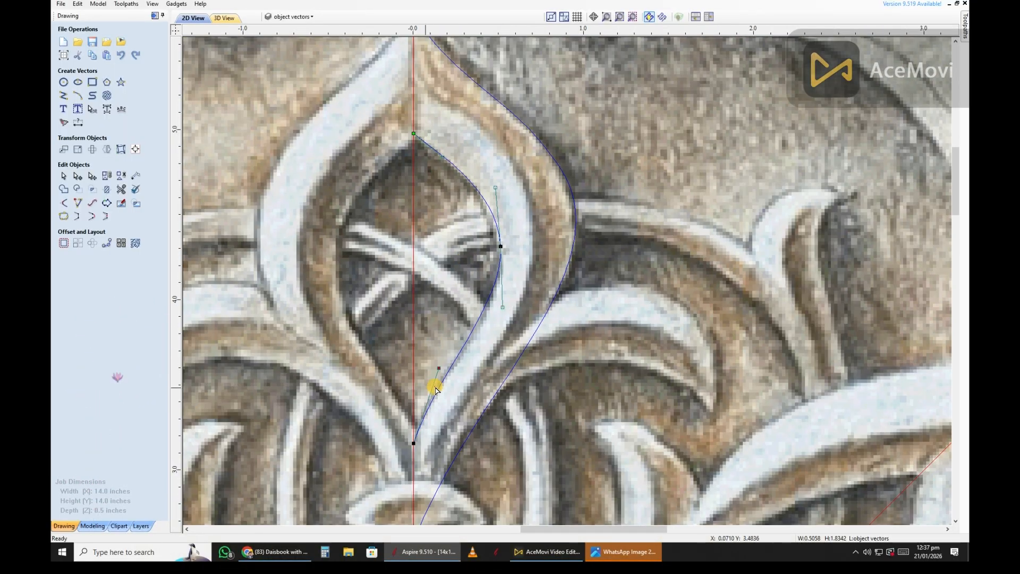
{"action": "scroll", "coordinate": [531, 237], "scroll_direction": "up", "scroll_amount": 2}
{"action": "scroll", "coordinate": [460, 181], "scroll_direction": "down", "scroll_amount": 3}
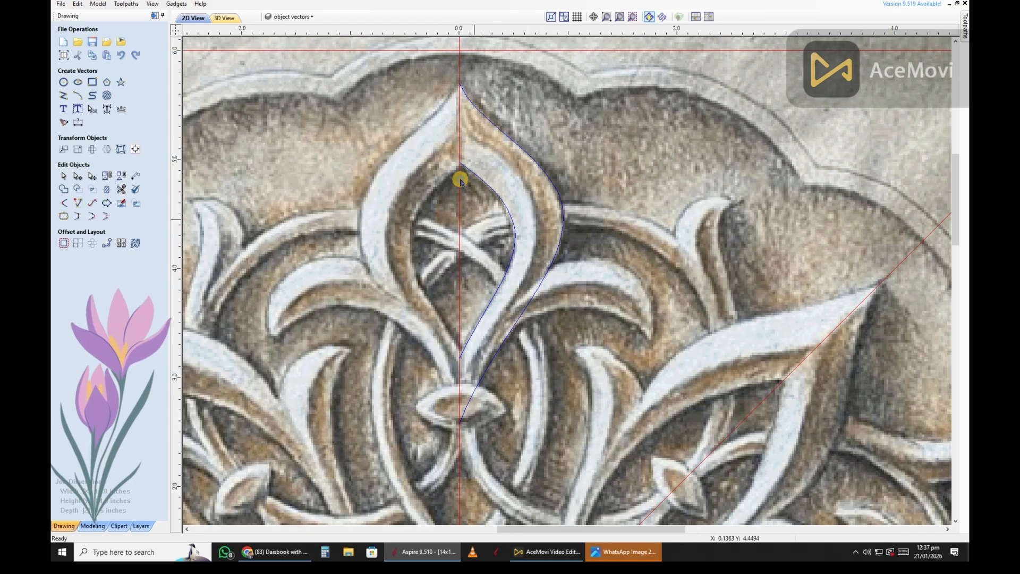
- Mirror the petal outline and the inner opening line across the vertical centre line to complete the petal
{"action": "scroll", "coordinate": [433, 103], "scroll_direction": "up", "scroll_amount": 2}
{"action": "scroll", "coordinate": [526, 176], "scroll_direction": "down", "scroll_amount": 3}
{"action": "left_click", "coordinate": [525, 177]}
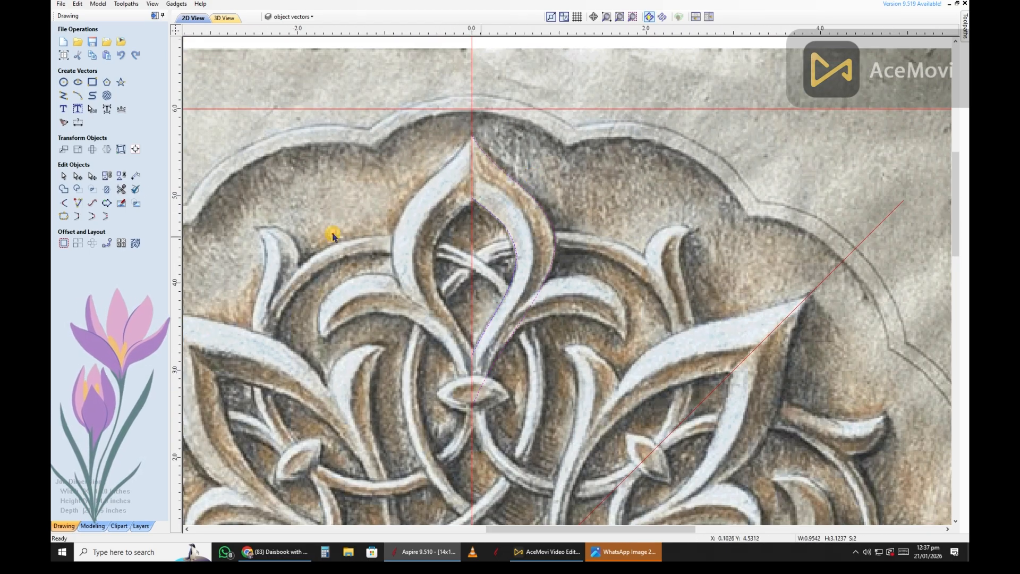
{"action": "left_click", "coordinate": [107, 149]}
{"action": "key", "text": "Escape"}
{"action": "scroll", "coordinate": [494, 194], "scroll_direction": "down", "scroll_amount": 3}
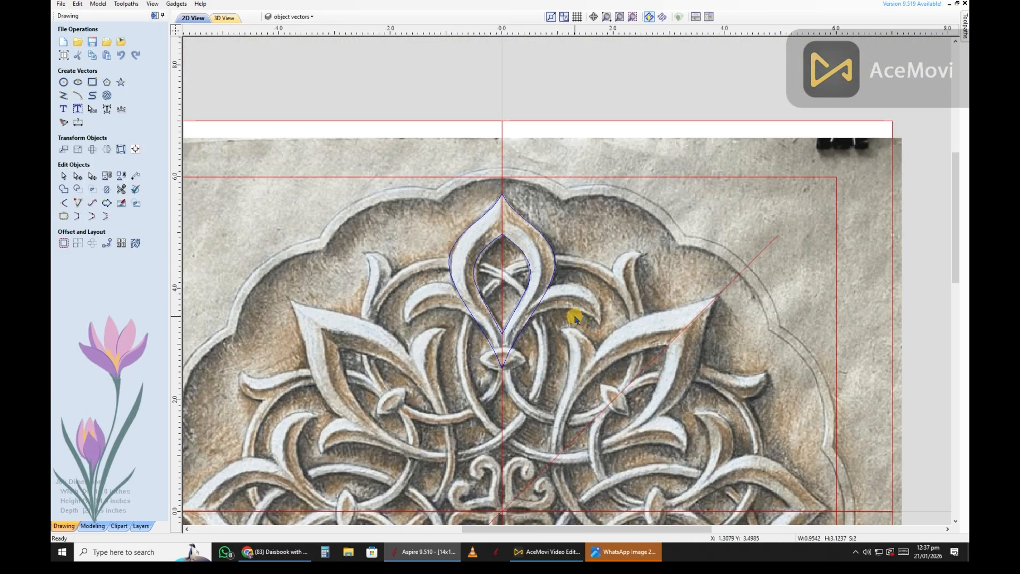
- Draw a horizontal line about 0.86 inches wide across the small bud below the petal and bend it along the bud's upper edge
{"action": "scroll", "coordinate": [496, 333], "scroll_direction": "up", "scroll_amount": 3}
{"action": "left_click", "coordinate": [64, 95]}
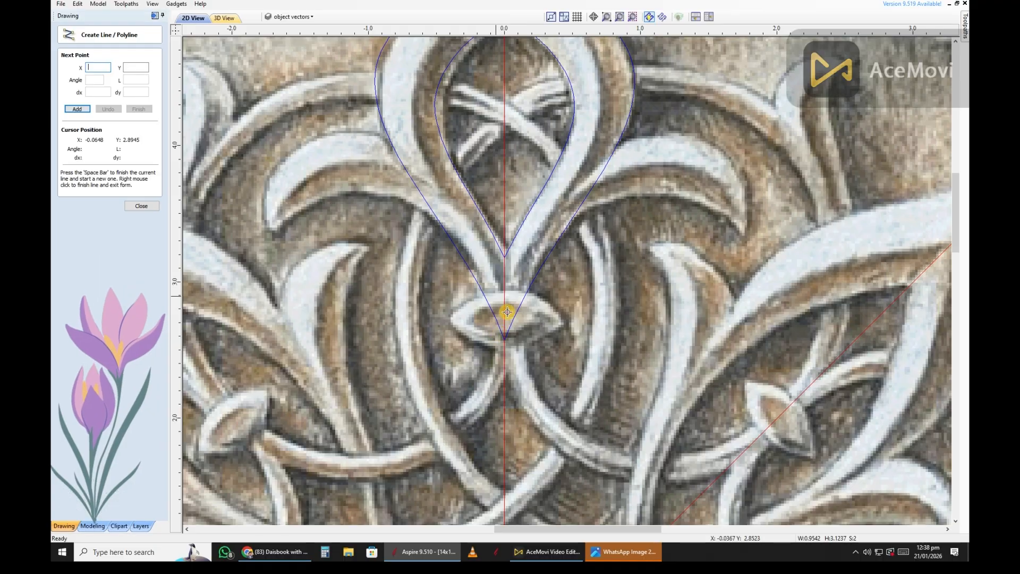
{"action": "scroll", "coordinate": [496, 313], "scroll_direction": "up", "scroll_amount": 2}
{"action": "left_click", "coordinate": [482, 344]}
{"action": "right_click", "coordinate": [538, 322]}
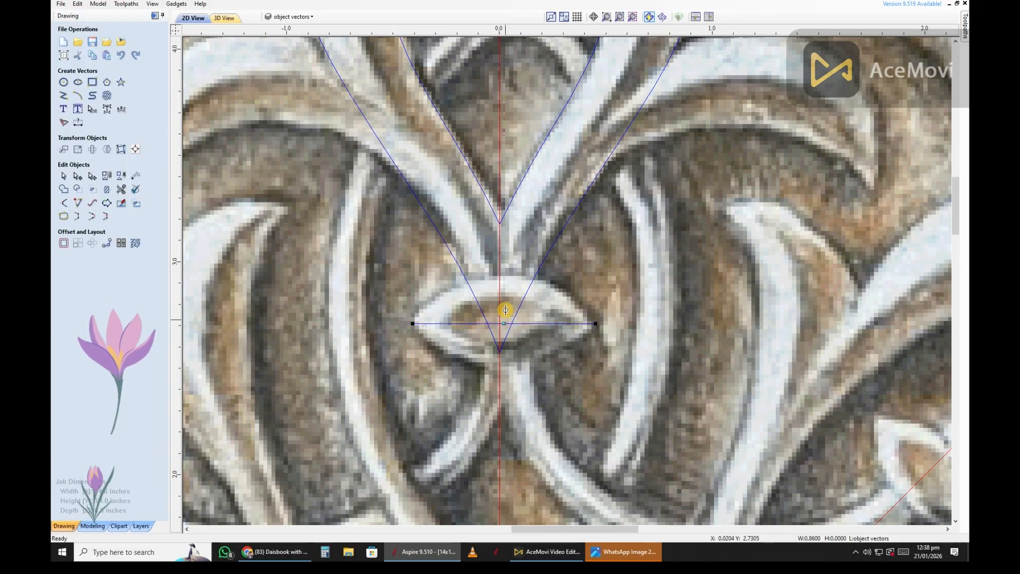
{"action": "scroll", "coordinate": [504, 287], "scroll_direction": "up", "scroll_amount": 2}
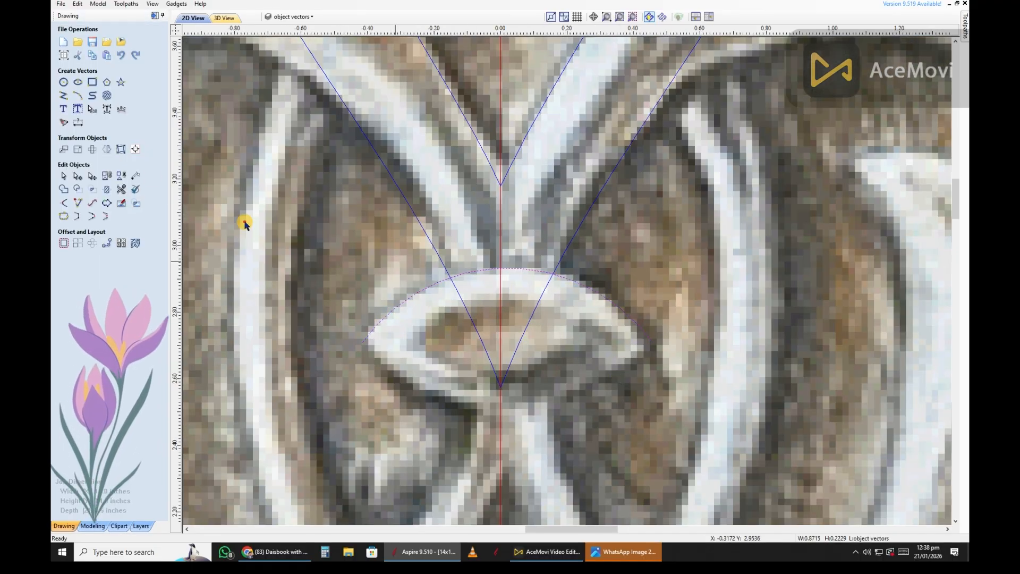
- Mirror the bud's upper arc downward to form its lower edge
{"action": "left_click", "coordinate": [106, 149]}
{"action": "left_click", "coordinate": [141, 209]}
{"action": "scroll", "coordinate": [535, 273], "scroll_direction": "down", "scroll_amount": 5}
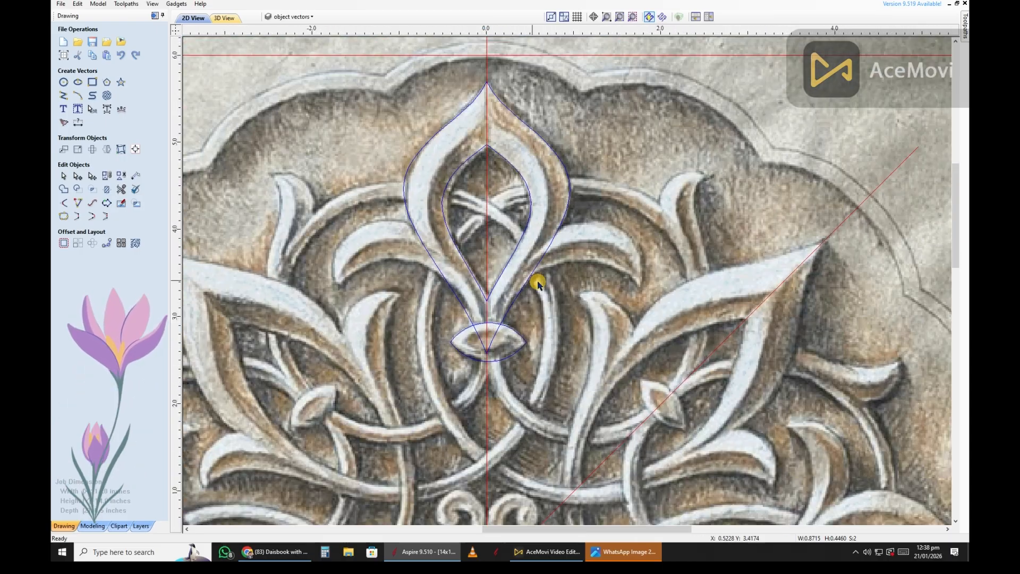
{"action": "scroll", "coordinate": [531, 265], "scroll_direction": "up", "scroll_amount": 1}
{"action": "left_click", "coordinate": [63, 96]}
{"action": "scroll", "coordinate": [674, 327], "scroll_direction": "down", "scroll_amount": 3}
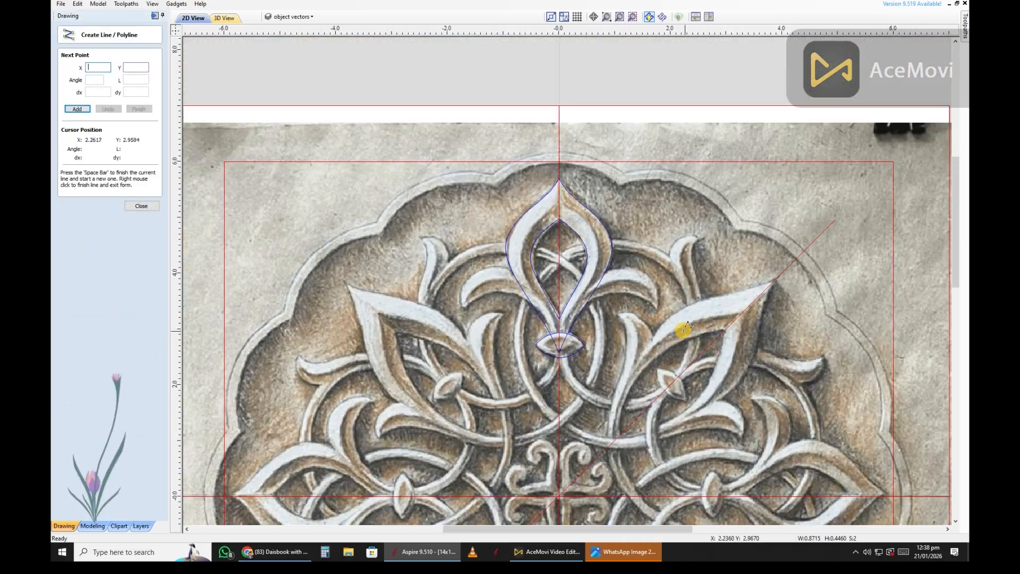
{"action": "key", "text": "Escape"}
- Add a new layer named Layer 2 and give it a green colour
{"action": "scroll", "coordinate": [656, 245], "scroll_direction": "up", "scroll_amount": 3}
{"action": "scroll", "coordinate": [637, 298], "scroll_direction": "down", "scroll_amount": 2}
{"action": "left_click", "coordinate": [297, 17]}
{"action": "left_click", "coordinate": [292, 67]}
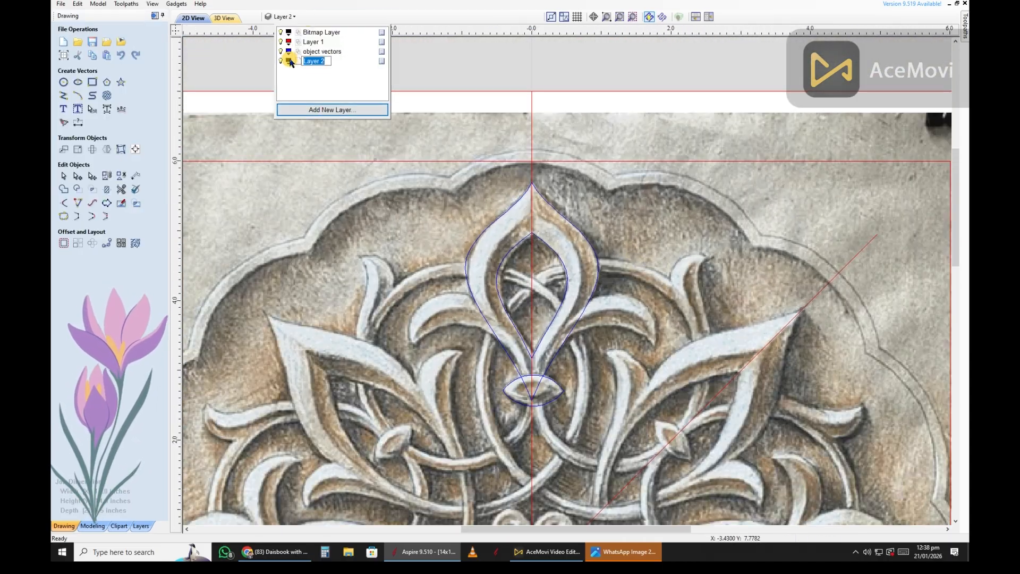
- Move both halves of the petal's inner opening line to Layer 2
{"action": "scroll", "coordinate": [486, 195], "scroll_direction": "up", "scroll_amount": 3}
{"action": "left_click", "coordinate": [485, 193], "text": "shift"}
{"action": "right_click", "coordinate": [471, 205]}
{"action": "left_click", "coordinate": [530, 384]}
{"action": "left_click", "coordinate": [557, 217]}
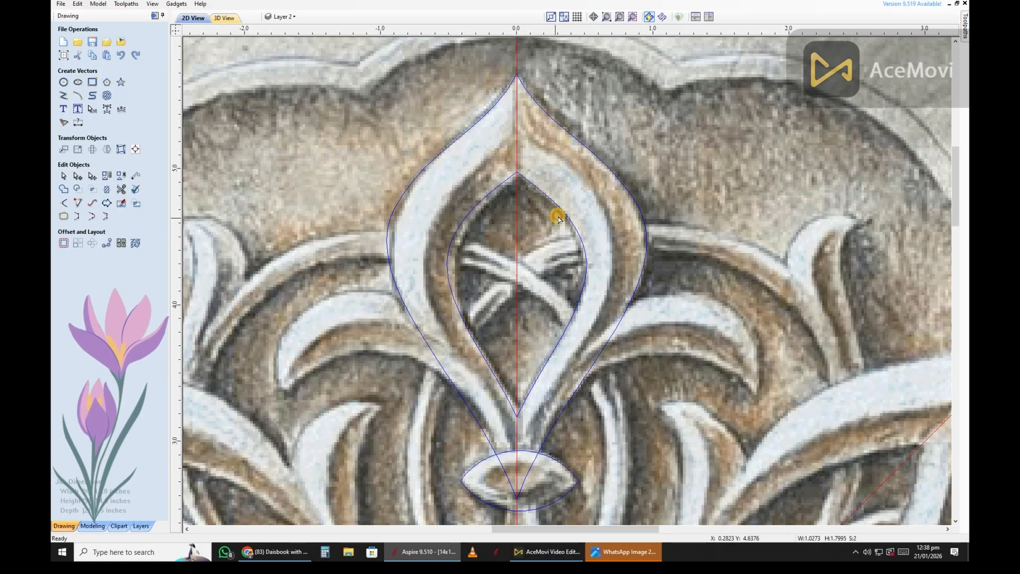
{"action": "left_click", "coordinate": [492, 191], "text": "shift"}
{"action": "right_click", "coordinate": [496, 187]}
{"action": "mouse_move", "coordinate": [601, 396]}
{"action": "left_click", "coordinate": [647, 443]}
{"action": "scroll", "coordinate": [531, 234], "scroll_direction": "down", "scroll_amount": 3}
{"action": "scroll", "coordinate": [551, 245], "scroll_direction": "up", "scroll_amount": 2}
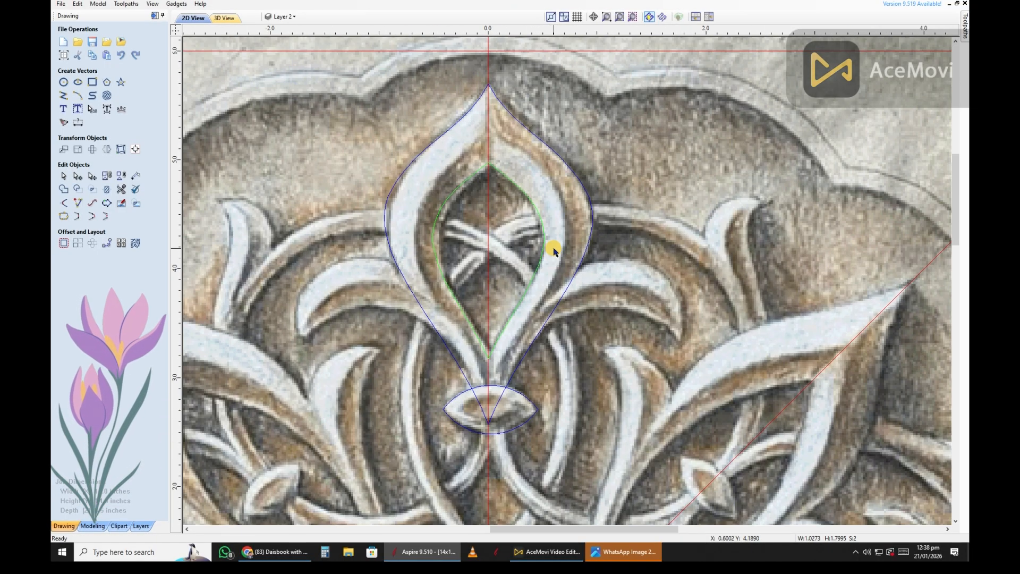
{"action": "left_click", "coordinate": [63, 95]}
{"action": "scroll", "coordinate": [684, 335], "scroll_direction": "up", "scroll_amount": 2}
{"action": "left_click", "coordinate": [667, 324]}
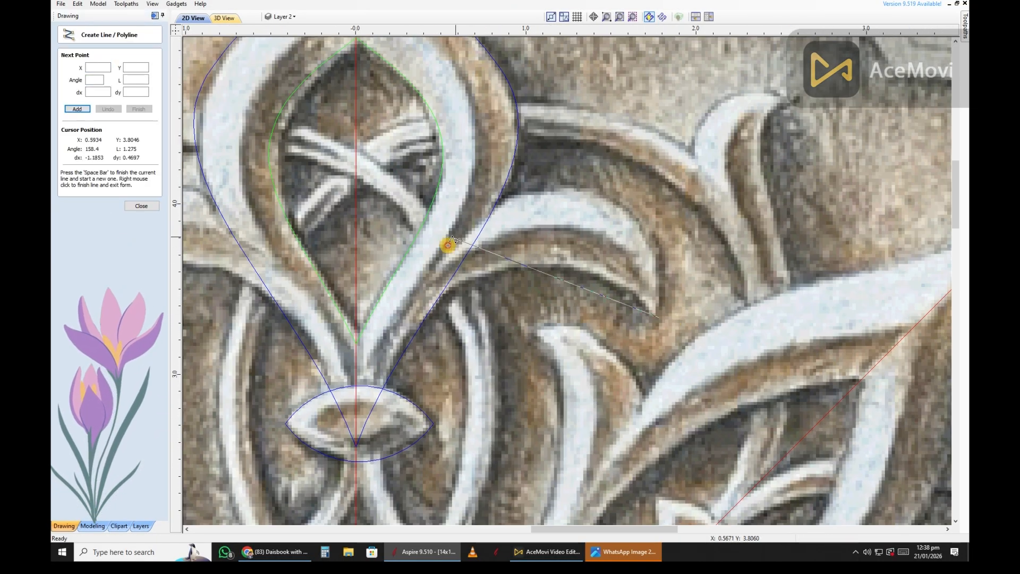
{"action": "left_click", "coordinate": [494, 209]}
{"action": "right_click", "coordinate": [476, 246]}
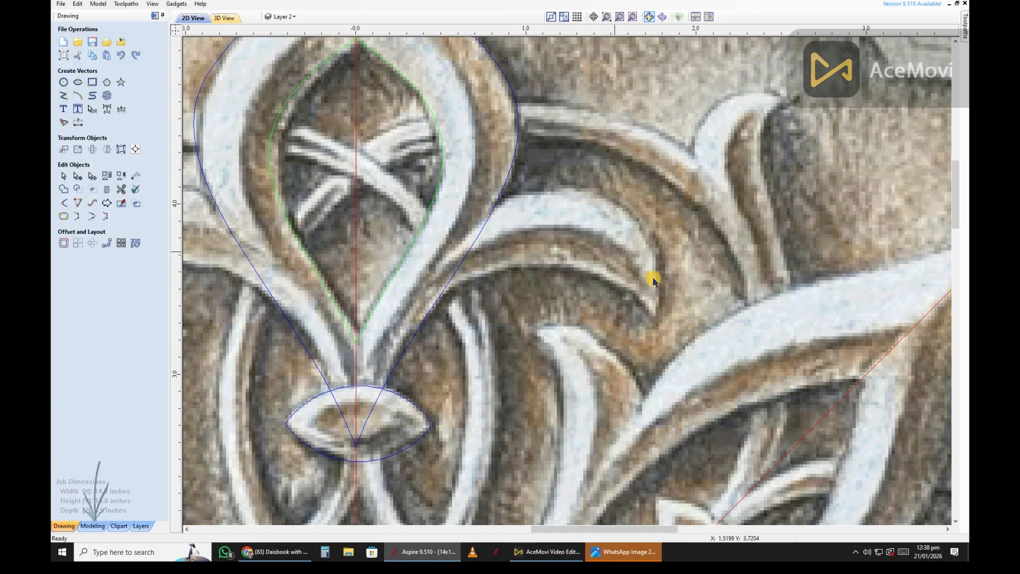
- Draw a polyline from the right leaf's tip through its junction with the petal outline to the bud's centre, curving its lower span
{"action": "key", "text": "space"}
{"action": "left_click", "coordinate": [658, 315]}
{"action": "left_click", "coordinate": [358, 431]}
{"action": "right_click", "coordinate": [358, 431]}
{"action": "scroll", "coordinate": [422, 329], "scroll_direction": "up", "scroll_amount": 1}
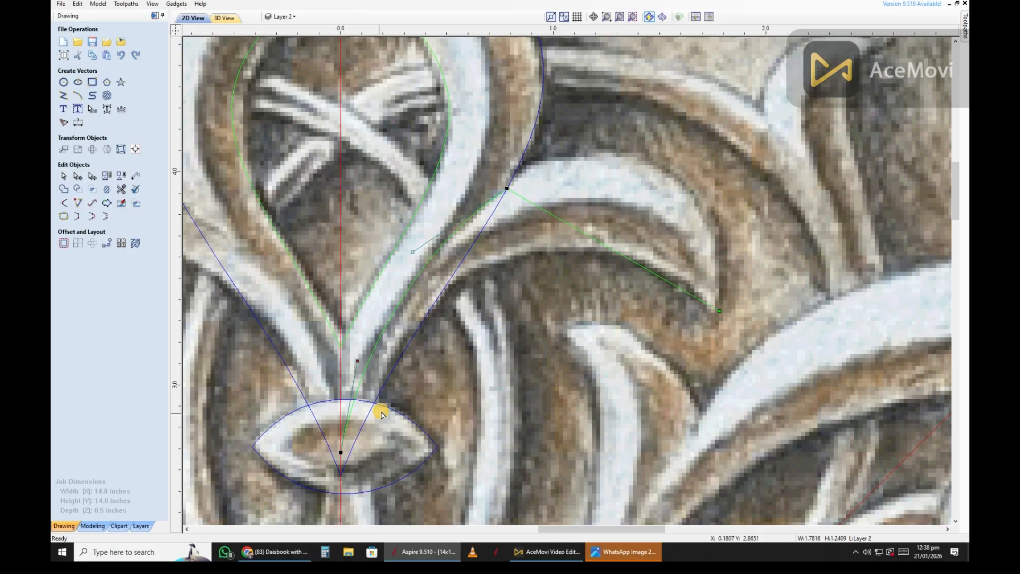
{"action": "scroll", "coordinate": [547, 137], "scroll_direction": "up", "scroll_amount": 4}
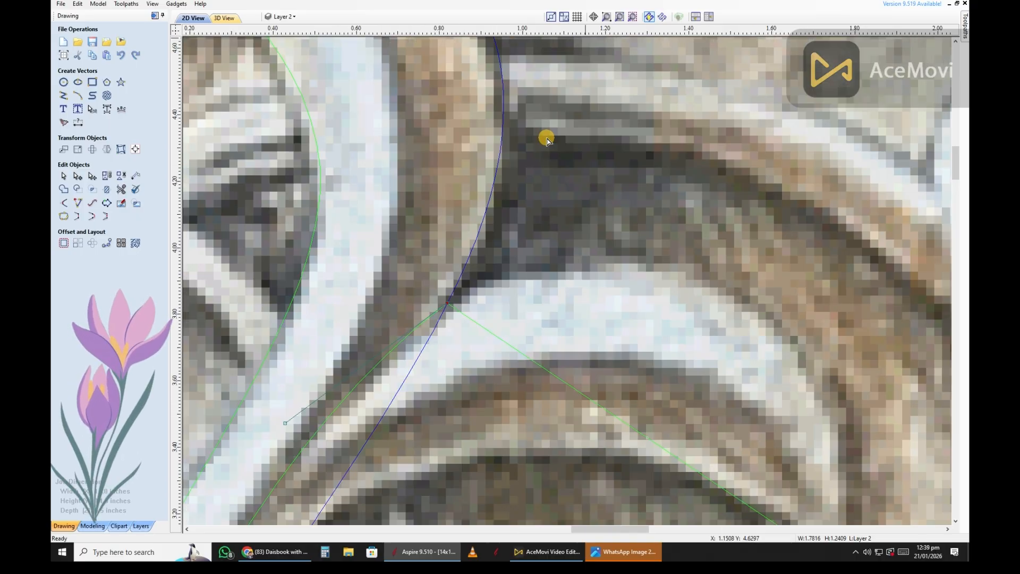
{"action": "left_click_drag", "start_coordinate": [424, 355], "coordinate": [433, 341]}
- Convert the line's span between the petal junction and the leaf tip to a Bezier curve and bend it along the leaf's upper edge
{"action": "scroll", "coordinate": [503, 209], "scroll_direction": "down", "scroll_amount": 6}
{"action": "scroll", "coordinate": [526, 265], "scroll_direction": "up", "scroll_amount": 3}
{"action": "key", "text": "b"}
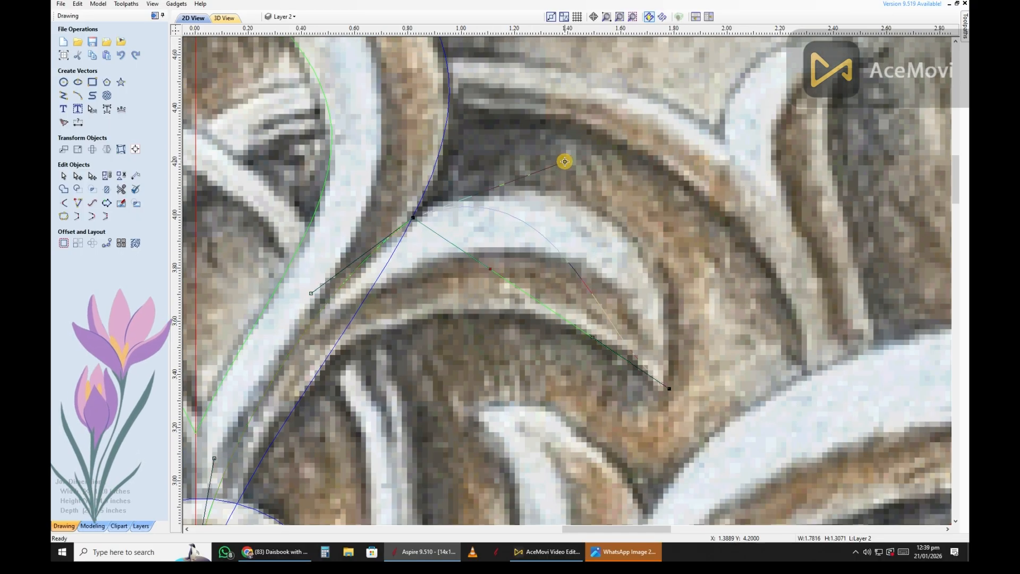
{"action": "left_click_drag", "start_coordinate": [615, 319], "coordinate": [568, 126]}
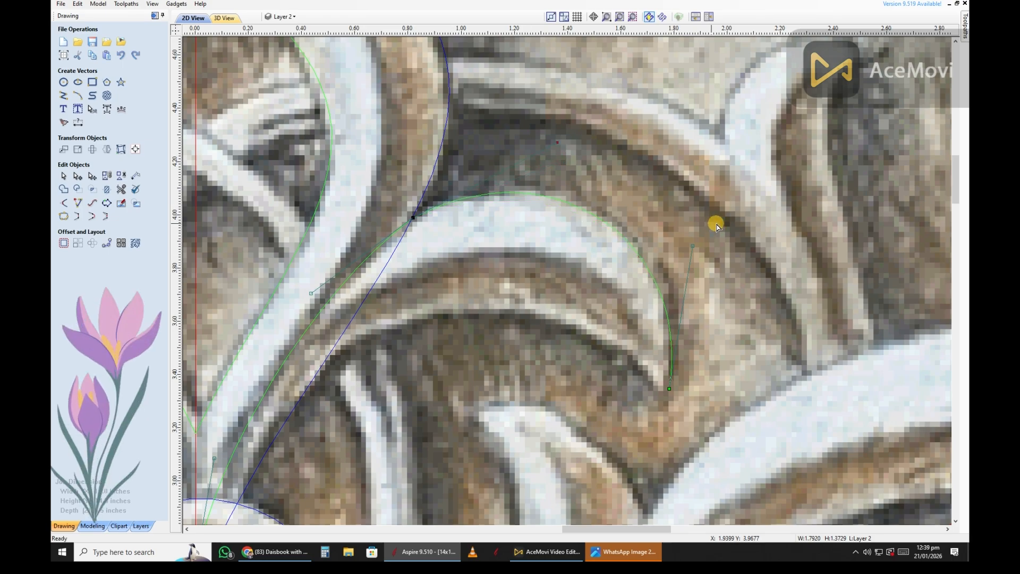
{"action": "scroll", "coordinate": [553, 160], "scroll_direction": "up", "scroll_amount": 3}
{"action": "scroll", "coordinate": [523, 187], "scroll_direction": "down", "scroll_amount": 3}
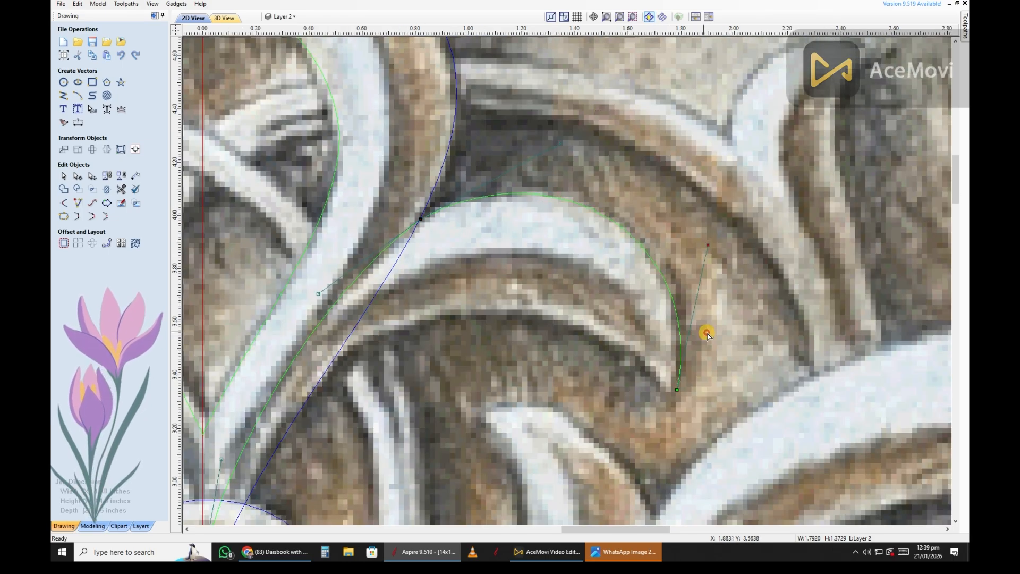
{"action": "scroll", "coordinate": [513, 239], "scroll_direction": "down", "scroll_amount": 4}
{"action": "scroll", "coordinate": [422, 227], "scroll_direction": "up", "scroll_amount": 4}
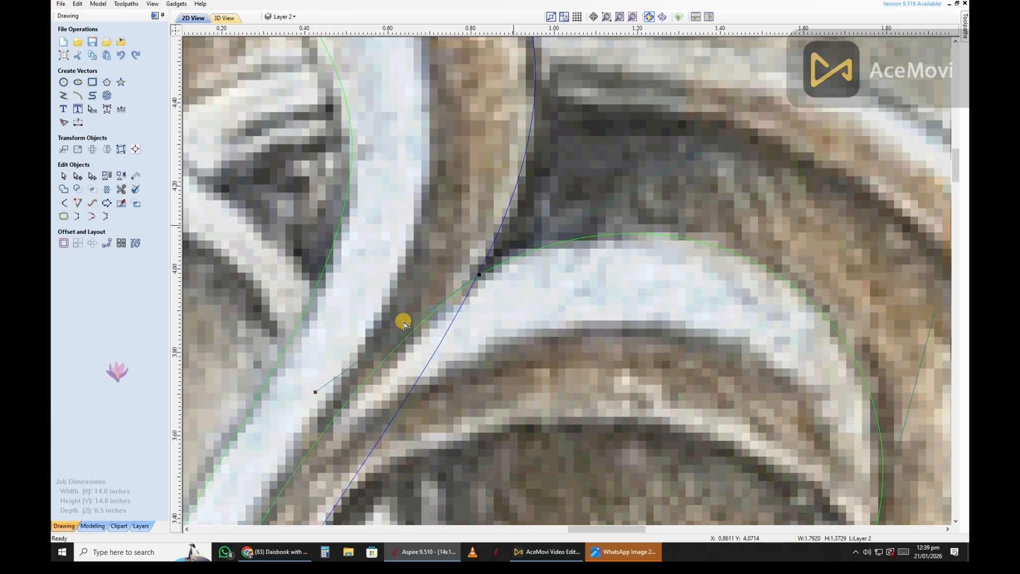
- Reshape the lower right side of the petal outline to follow the curve running from the leaf junction down to the bud
{"action": "scroll", "coordinate": [521, 234], "scroll_direction": "down", "scroll_amount": 2}
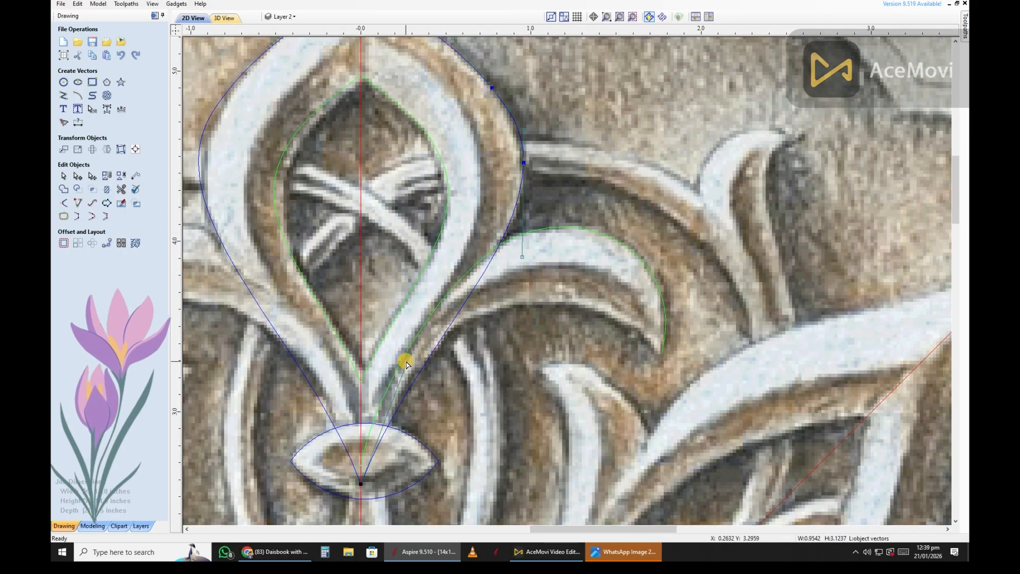
{"action": "scroll", "coordinate": [501, 289], "scroll_direction": "down", "scroll_amount": 1}
{"action": "scroll", "coordinate": [637, 326], "scroll_direction": "up", "scroll_amount": 3}
- Draw a straight line from the right leaf's tip to the bud's upper edge for the leaf's underside
{"action": "key", "text": "space"}
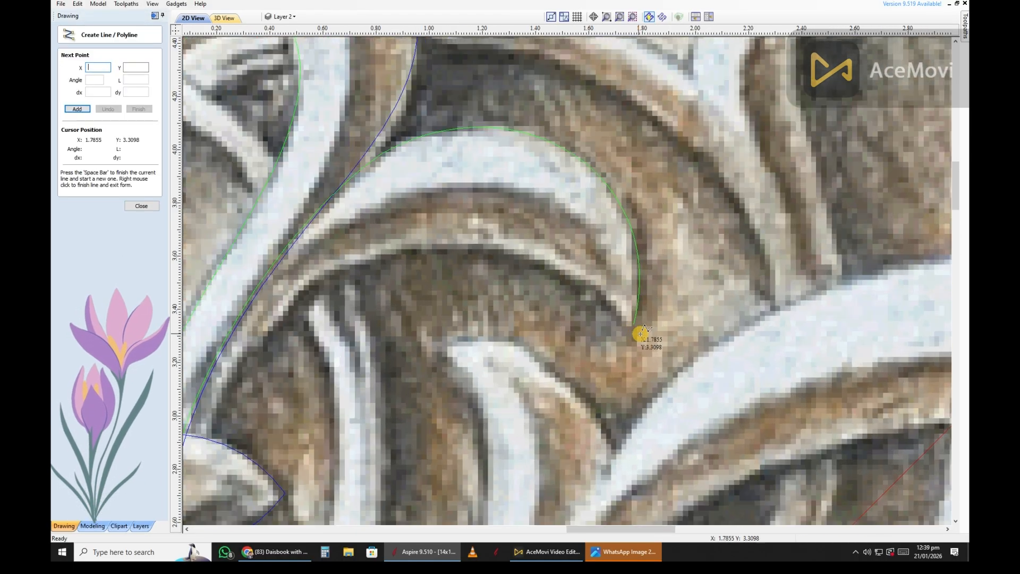
{"action": "left_click", "coordinate": [639, 334]}
{"action": "scroll", "coordinate": [500, 287], "scroll_direction": "down", "scroll_amount": 3}
{"action": "scroll", "coordinate": [332, 382], "scroll_direction": "up", "scroll_amount": 1}
{"action": "left_click", "coordinate": [356, 384]}
{"action": "right_click", "coordinate": [356, 384]}
- Convert the underside line to a Bezier curve and bend it along the right leaf's lower edge
{"action": "key", "text": "n"}
{"action": "key", "text": "b"}
{"action": "left_click_drag", "start_coordinate": [438, 355], "coordinate": [367, 260]}
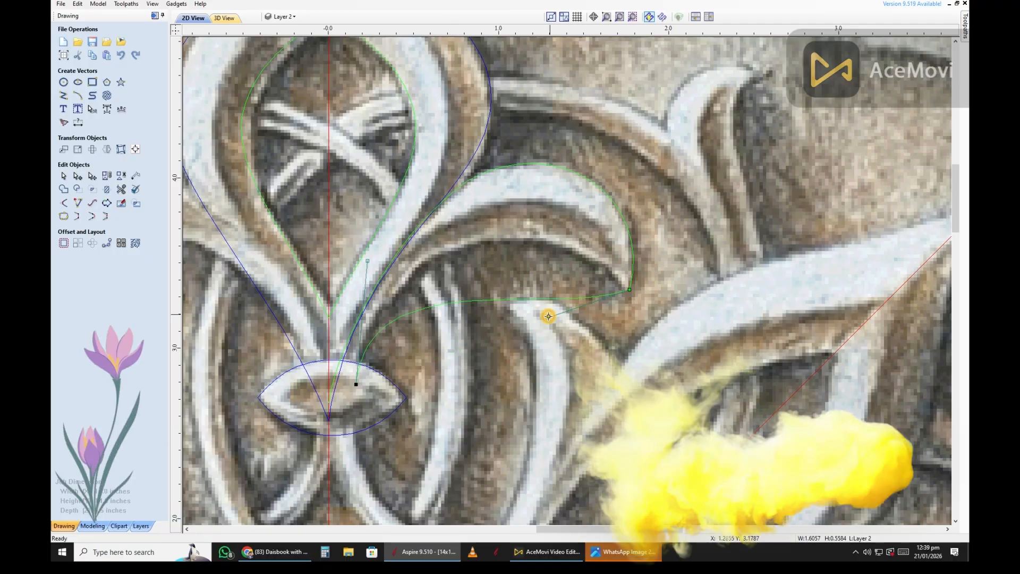
{"action": "left_click_drag", "start_coordinate": [547, 317], "coordinate": [571, 183]}
{"action": "scroll", "coordinate": [551, 212], "scroll_direction": "up", "scroll_amount": 1}
{"action": "left_click_drag", "start_coordinate": [317, 234], "coordinate": [331, 233]}
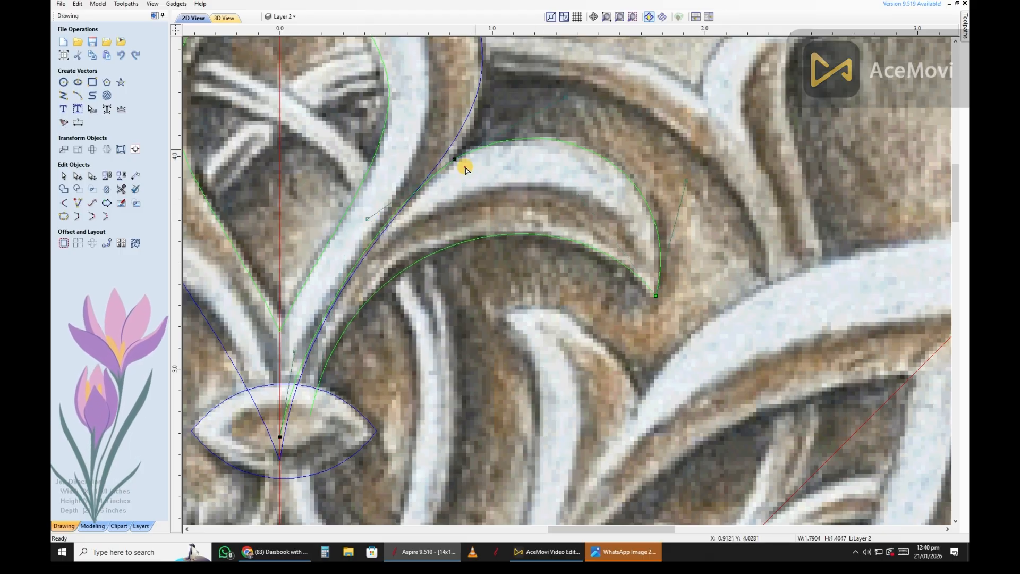
{"action": "scroll", "coordinate": [462, 154], "scroll_direction": "up", "scroll_amount": 1}
{"action": "scroll", "coordinate": [447, 213], "scroll_direction": "down", "scroll_amount": 2}
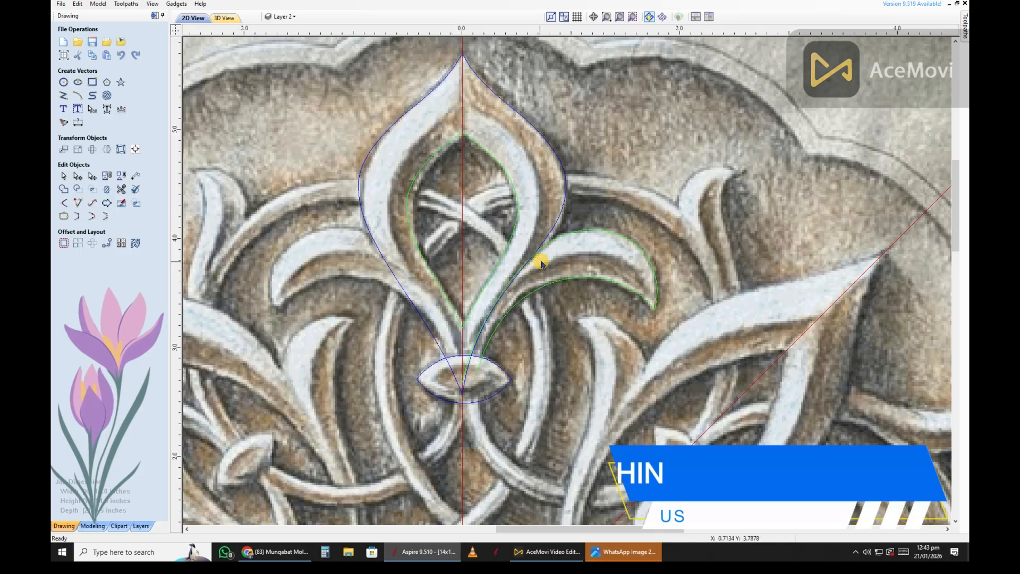
{"action": "scroll", "coordinate": [539, 262], "scroll_direction": "up", "scroll_amount": 3}
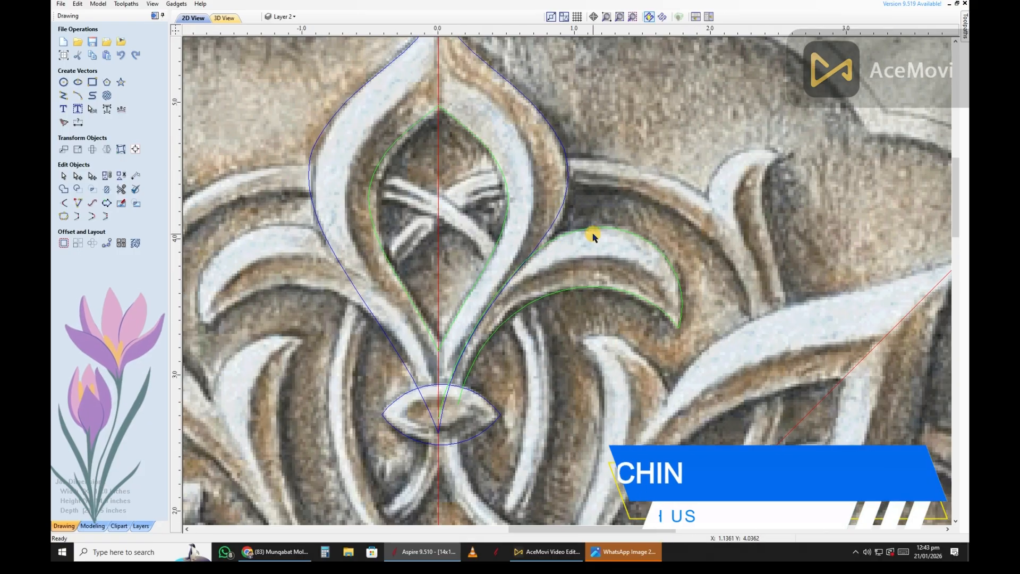
{"action": "left_click", "coordinate": [609, 229]}
{"action": "right_click", "coordinate": [608, 228]}
{"action": "left_click", "coordinate": [531, 333]}
{"action": "scroll", "coordinate": [531, 333], "scroll_direction": "down", "scroll_amount": 2}
{"action": "scroll", "coordinate": [607, 287], "scroll_direction": "up", "scroll_amount": 2}
- Move the right leaf's lower edge line to the object vectors layer
{"action": "left_click", "coordinate": [602, 295]}
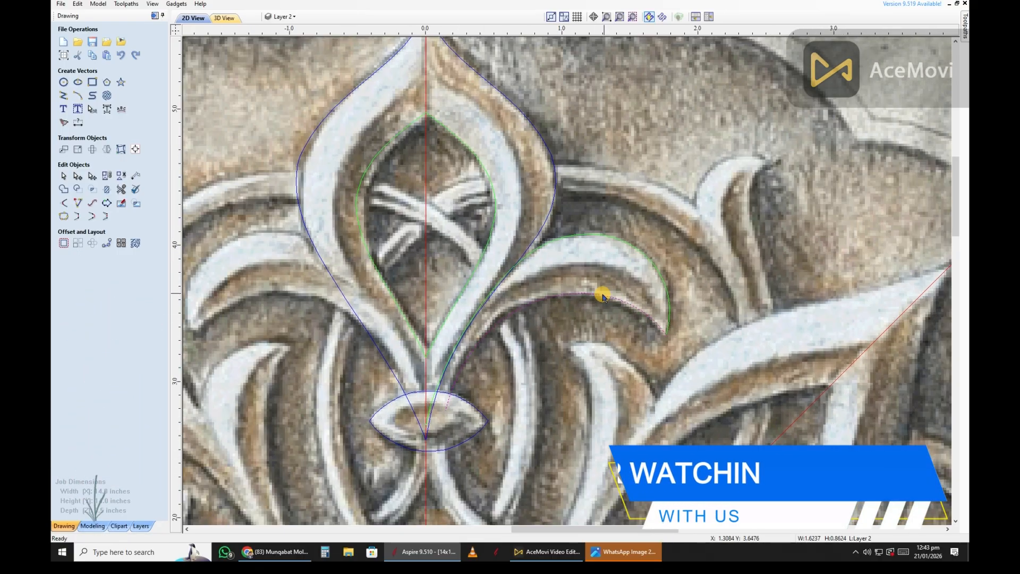
{"action": "right_click", "coordinate": [602, 294]}
{"action": "mouse_move", "coordinate": [635, 504]}
{"action": "left_click", "coordinate": [757, 532]}
- Mirror the right leaf's upper and lower edge lines across the centre line to create the left leaf
{"action": "scroll", "coordinate": [597, 319], "scroll_direction": "down", "scroll_amount": 2}
{"action": "left_click", "coordinate": [645, 297], "text": "shift"}
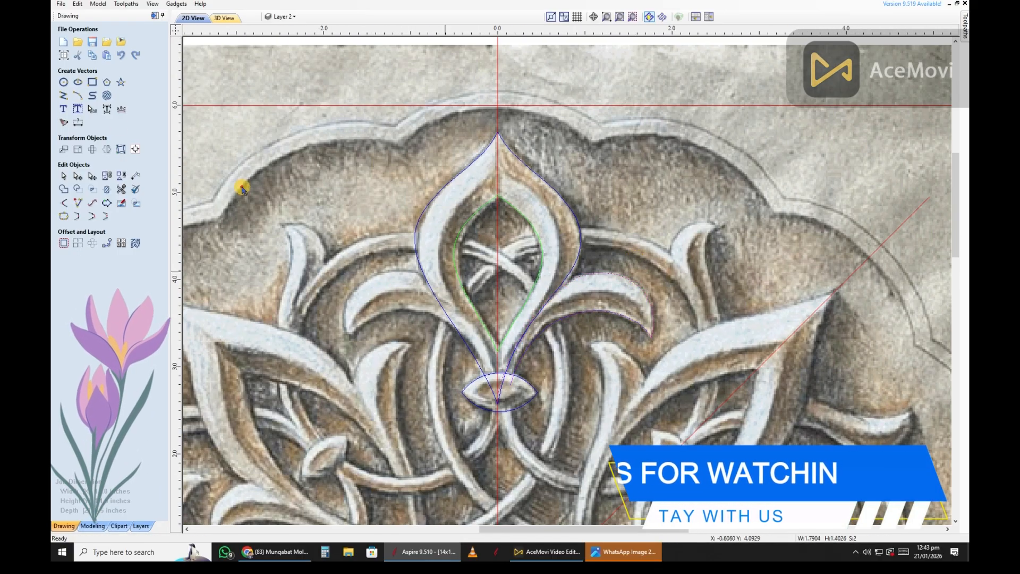
{"action": "left_click", "coordinate": [107, 149]}
{"action": "left_click", "coordinate": [131, 131]}
{"action": "scroll", "coordinate": [542, 159], "scroll_direction": "down", "scroll_amount": 2}
{"action": "left_click", "coordinate": [144, 210]}
- Replace the petal outline's left half by deleting it and mirroring the reshaped right half across the centre line
{"action": "left_click", "coordinate": [477, 269]}
{"action": "key", "text": "Delete"}
{"action": "scroll", "coordinate": [478, 268], "scroll_direction": "up", "scroll_amount": 2}
{"action": "left_click", "coordinate": [582, 173]}
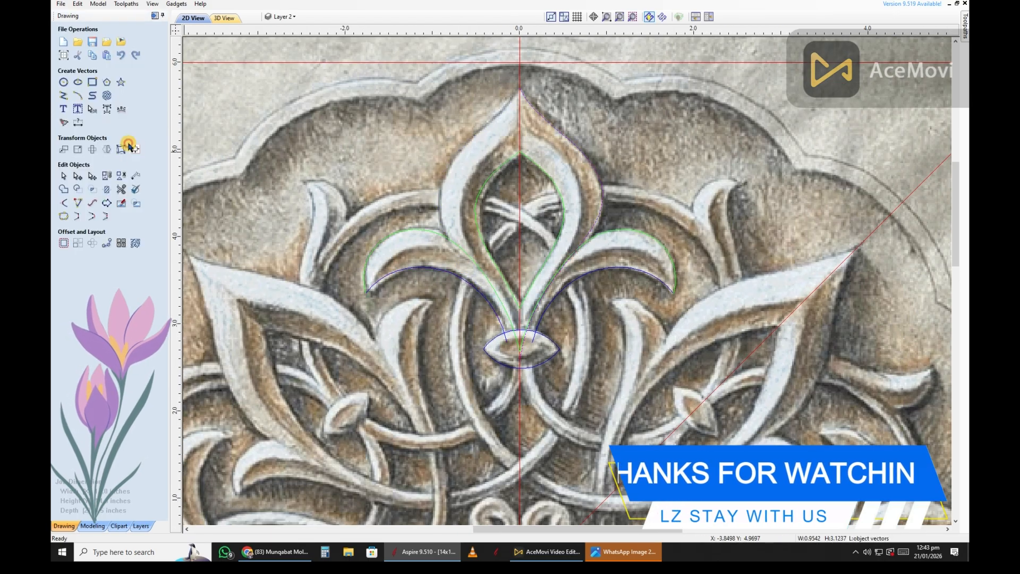
{"action": "left_click", "coordinate": [107, 149]}
{"action": "left_click", "coordinate": [125, 130]}
{"action": "left_click", "coordinate": [148, 209]}
{"action": "scroll", "coordinate": [584, 194], "scroll_direction": "down", "scroll_amount": 1}
{"action": "scroll", "coordinate": [531, 206], "scroll_direction": "up", "scroll_amount": 1}
{"action": "scroll", "coordinate": [536, 159], "scroll_direction": "down", "scroll_amount": 2}
{"action": "left_click", "coordinate": [630, 162]}
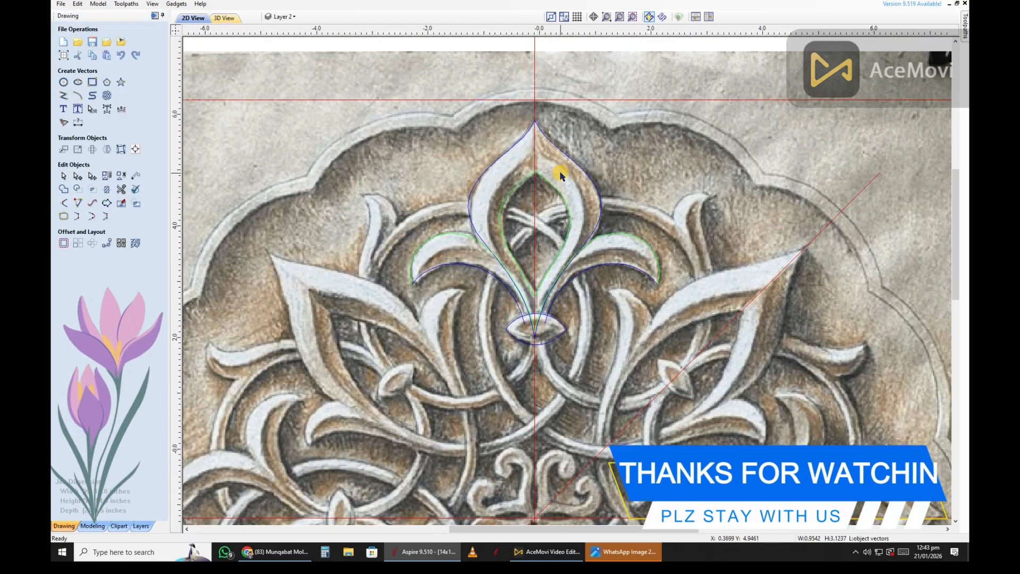
{"action": "scroll", "coordinate": [561, 174], "scroll_direction": "down", "scroll_amount": 2}
{"action": "scroll", "coordinate": [607, 146], "scroll_direction": "up", "scroll_amount": 1}
{"action": "right_click", "coordinate": [613, 156]}
{"action": "left_click", "coordinate": [632, 342]}
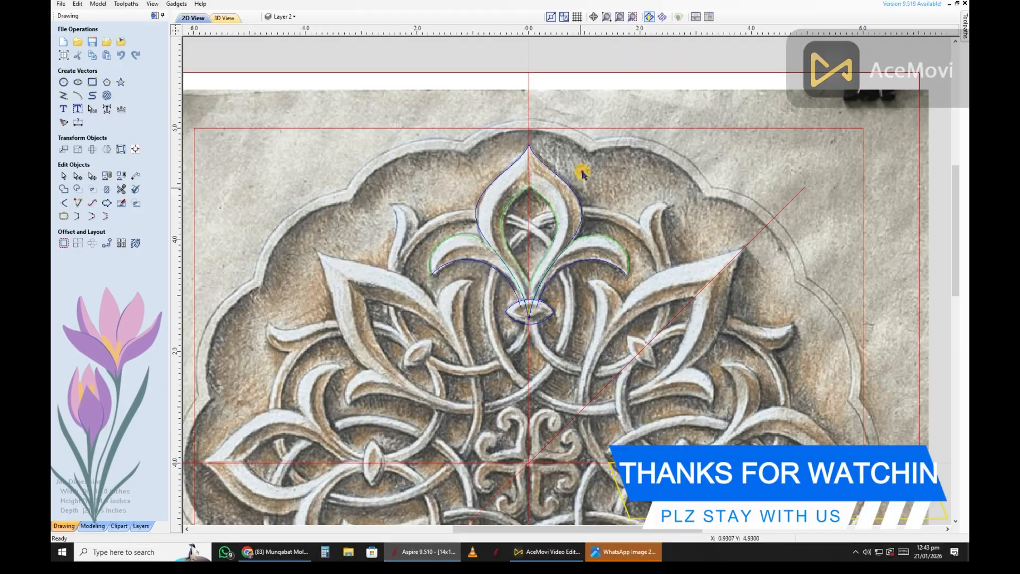
- Examine the traced top motif and the neighbouring diagonal petal in the reference rosette
{"action": "scroll", "coordinate": [595, 189], "scroll_direction": "down", "scroll_amount": 1}
{"action": "scroll", "coordinate": [542, 218], "scroll_direction": "up", "scroll_amount": 1}
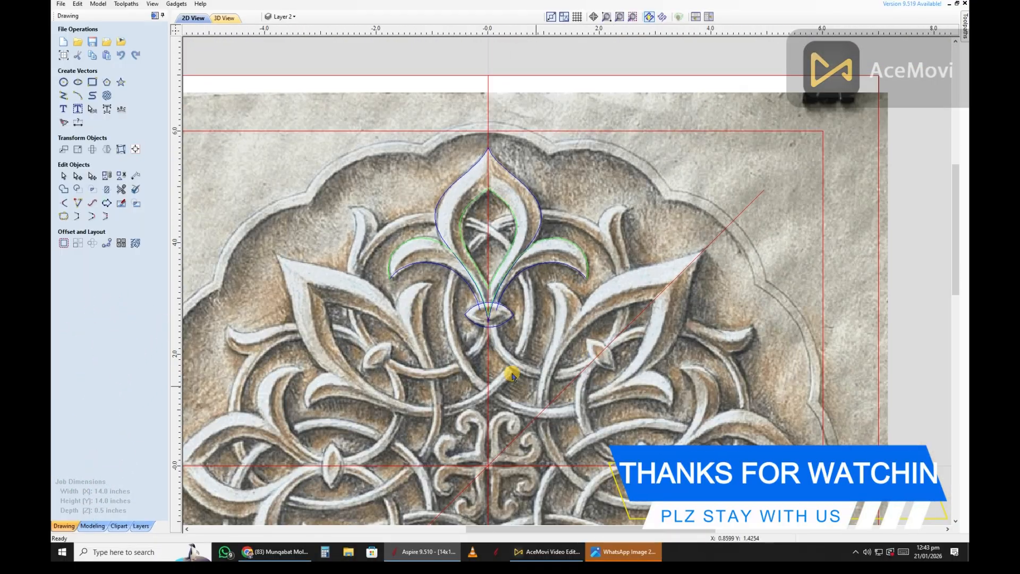
{"action": "scroll", "coordinate": [585, 228], "scroll_direction": "down", "scroll_amount": 1}
{"action": "scroll", "coordinate": [558, 227], "scroll_direction": "down", "scroll_amount": 1}
{"action": "scroll", "coordinate": [571, 267], "scroll_direction": "up", "scroll_amount": 1}
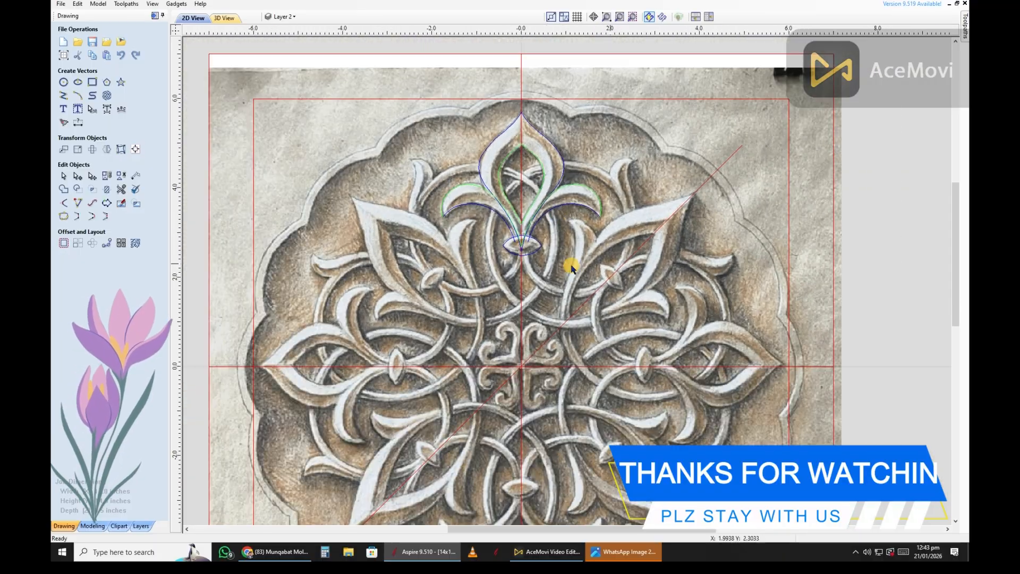
{"action": "scroll", "coordinate": [671, 210], "scroll_direction": "up", "scroll_amount": 1}
{"action": "scroll", "coordinate": [558, 337], "scroll_direction": "down", "scroll_amount": 2}
{"action": "scroll", "coordinate": [575, 282], "scroll_direction": "up", "scroll_amount": 2}
{"action": "scroll", "coordinate": [584, 240], "scroll_direction": "down", "scroll_amount": 1}
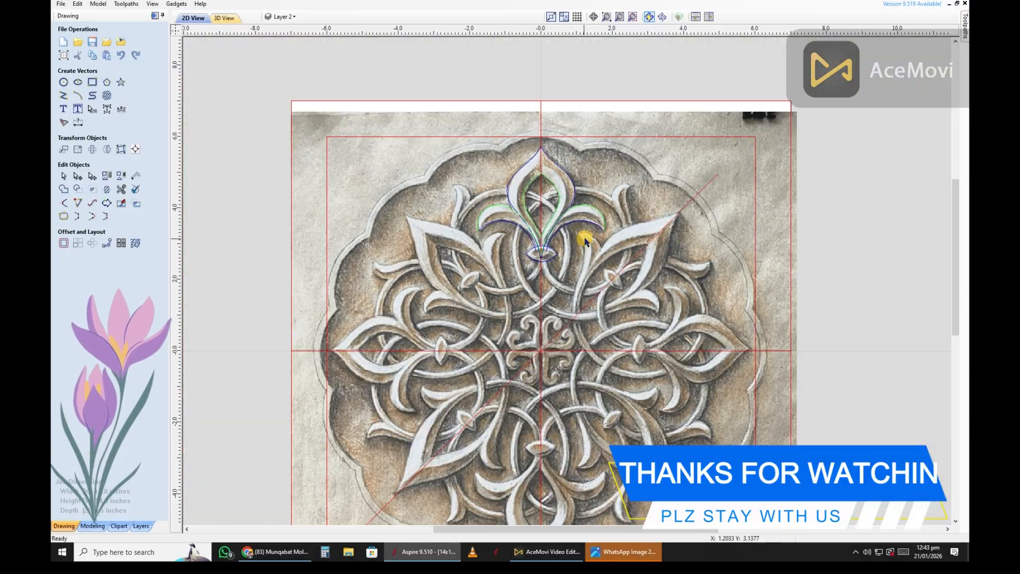
{"action": "scroll", "coordinate": [630, 225], "scroll_direction": "up", "scroll_amount": 2}
{"action": "scroll", "coordinate": [592, 177], "scroll_direction": "down", "scroll_amount": 1}
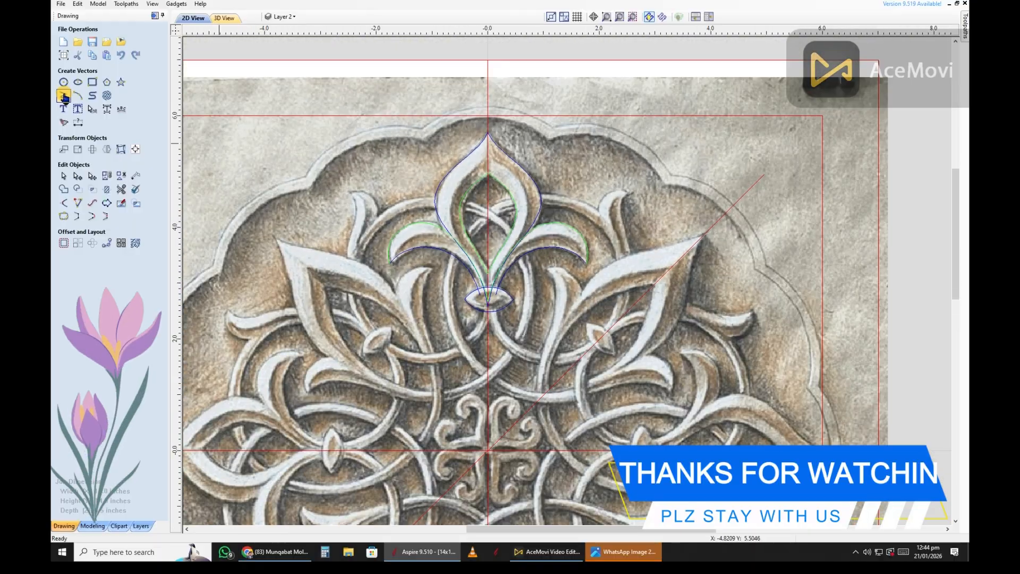
{"action": "left_click", "coordinate": [63, 95]}
{"action": "scroll", "coordinate": [505, 201], "scroll_direction": "down", "scroll_amount": 1}
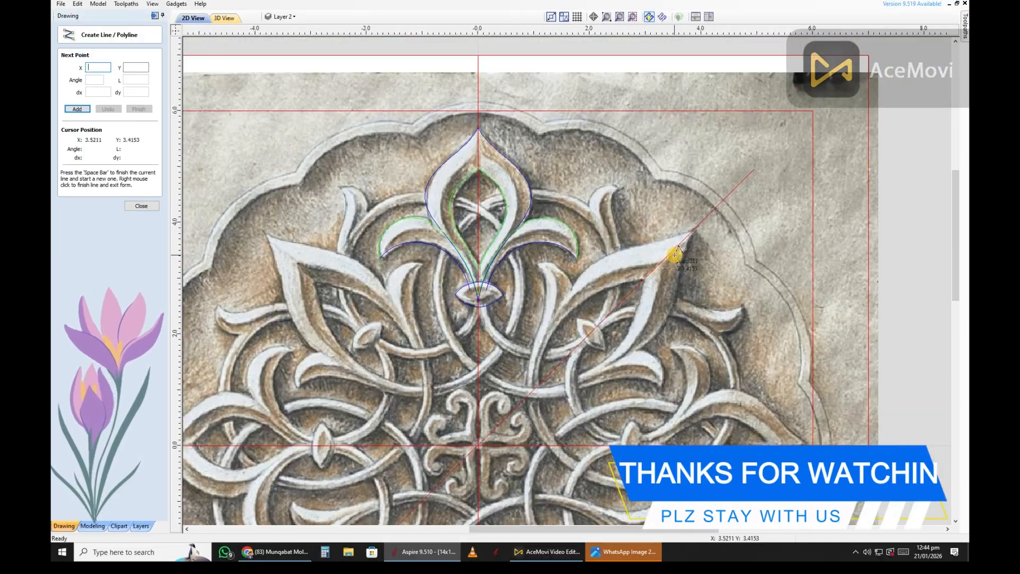
{"action": "scroll", "coordinate": [614, 264], "scroll_direction": "up", "scroll_amount": 2}
{"action": "scroll", "coordinate": [584, 345], "scroll_direction": "up", "scroll_amount": 2}
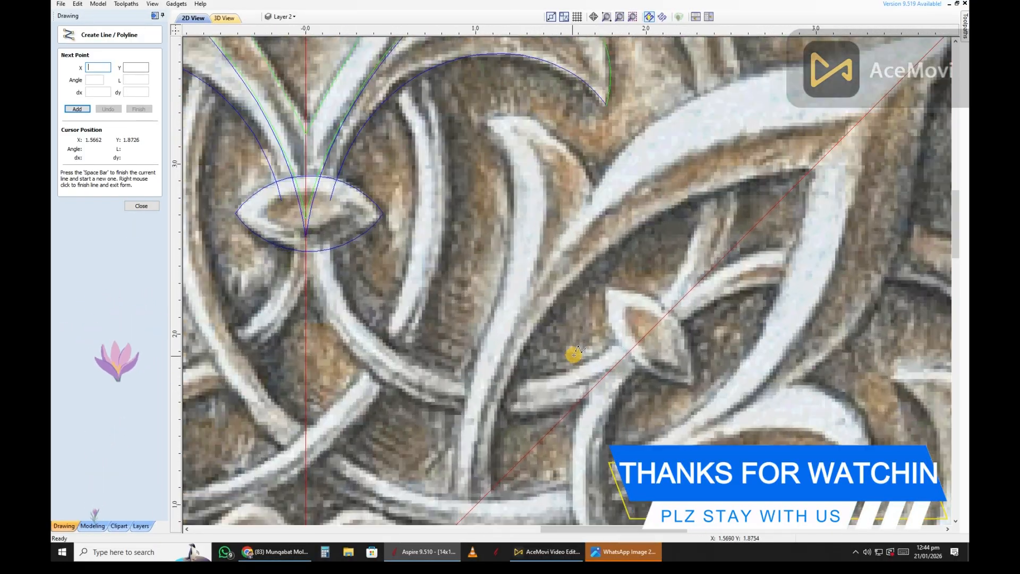
{"action": "scroll", "coordinate": [639, 246], "scroll_direction": "down", "scroll_amount": 2}
{"action": "scroll", "coordinate": [581, 319], "scroll_direction": "down", "scroll_amount": 1}
{"action": "scroll", "coordinate": [734, 203], "scroll_direction": "up", "scroll_amount": 3}
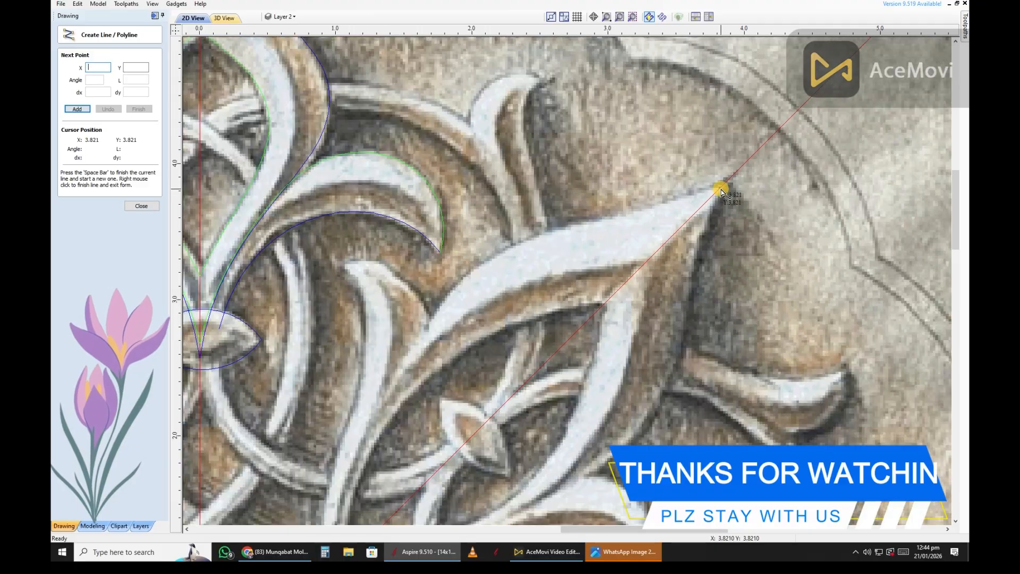
{"action": "left_click", "coordinate": [721, 193]}
{"action": "scroll", "coordinate": [640, 255], "scroll_direction": "down", "scroll_amount": 3}
{"action": "scroll", "coordinate": [608, 229], "scroll_direction": "up", "scroll_amount": 1}
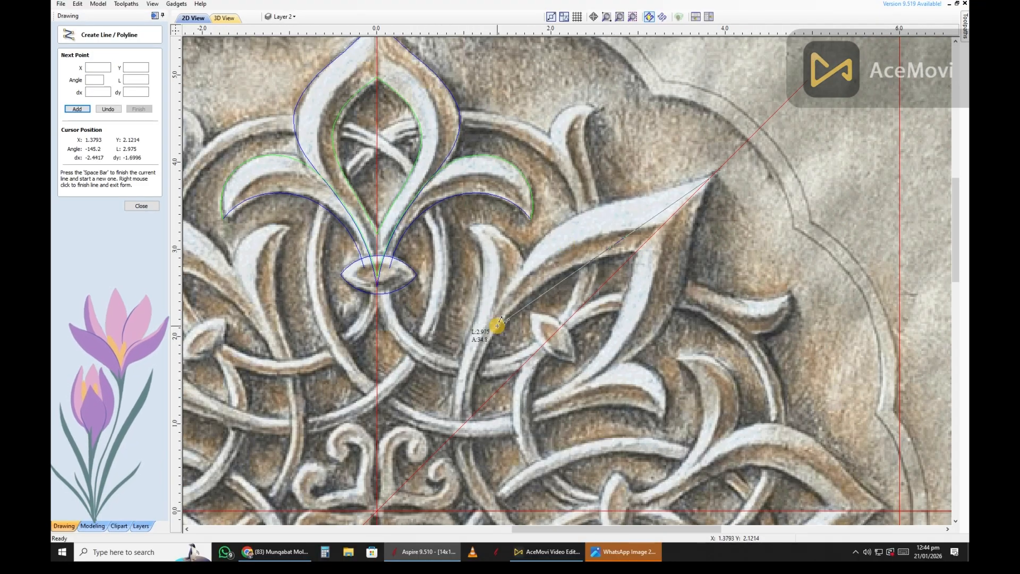
{"action": "scroll", "coordinate": [484, 337], "scroll_direction": "down", "scroll_amount": 2}
{"action": "scroll", "coordinate": [611, 334], "scroll_direction": "up", "scroll_amount": 2}
{"action": "right_click", "coordinate": [610, 198]}
{"action": "scroll", "coordinate": [611, 197], "scroll_direction": "down", "scroll_amount": 1}
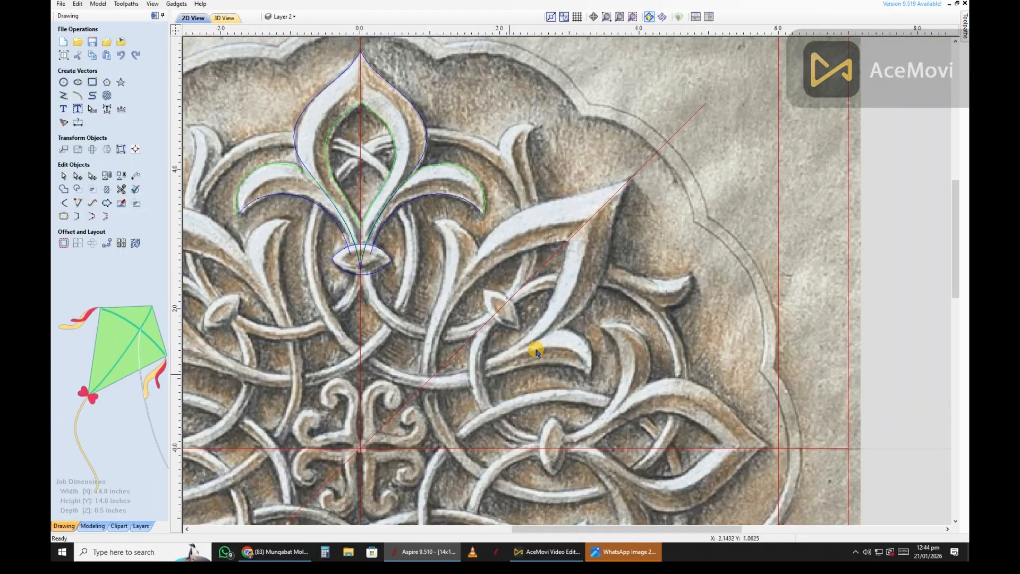
- Start a polyline at the upper-right diagonal petal's tip on the diagonal guide and run it to the interlaced strand below the petal's lower leaf
{"action": "left_click", "coordinate": [64, 96]}
{"action": "scroll", "coordinate": [616, 189], "scroll_direction": "up", "scroll_amount": 3}
{"action": "left_click", "coordinate": [640, 173]}
{"action": "scroll", "coordinate": [637, 172], "scroll_direction": "down", "scroll_amount": 3}
{"action": "scroll", "coordinate": [568, 340], "scroll_direction": "up", "scroll_amount": 1}
{"action": "scroll", "coordinate": [697, 308], "scroll_direction": "down", "scroll_amount": 2}
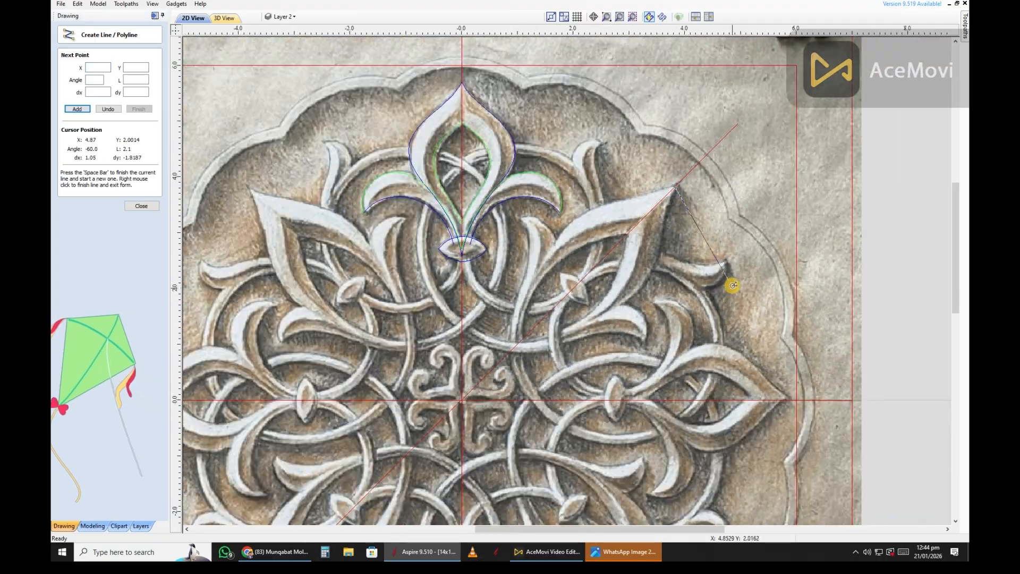
{"action": "scroll", "coordinate": [733, 286], "scroll_direction": "up", "scroll_amount": 2}
{"action": "scroll", "coordinate": [592, 172], "scroll_direction": "up", "scroll_amount": 1}
{"action": "scroll", "coordinate": [633, 157], "scroll_direction": "down", "scroll_amount": 1}
{"action": "scroll", "coordinate": [465, 356], "scroll_direction": "up", "scroll_amount": 2}
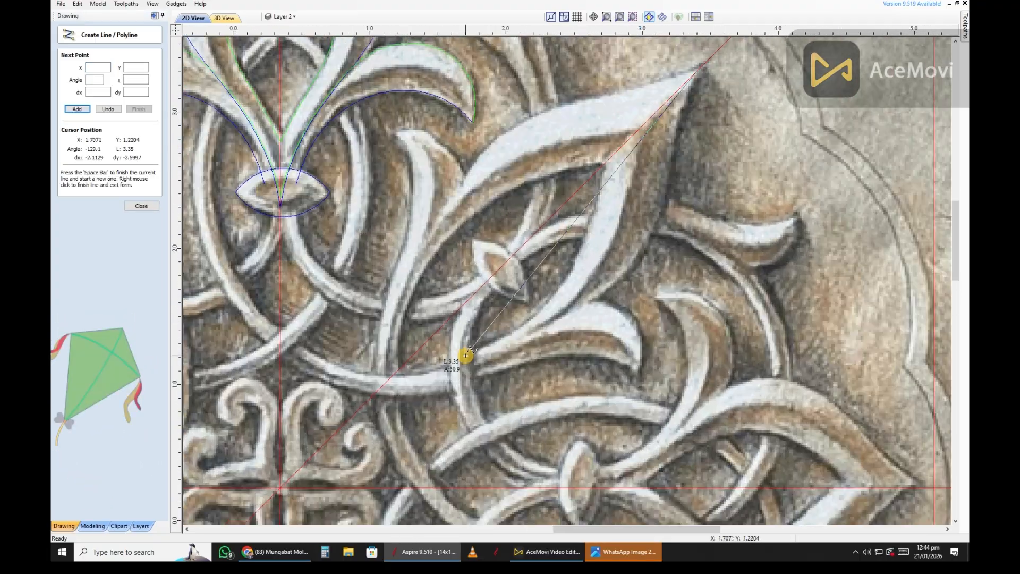
{"action": "scroll", "coordinate": [466, 355], "scroll_direction": "up", "scroll_amount": 1}
{"action": "scroll", "coordinate": [478, 377], "scroll_direction": "down", "scroll_amount": 3}
{"action": "scroll", "coordinate": [456, 410], "scroll_direction": "up", "scroll_amount": 3}
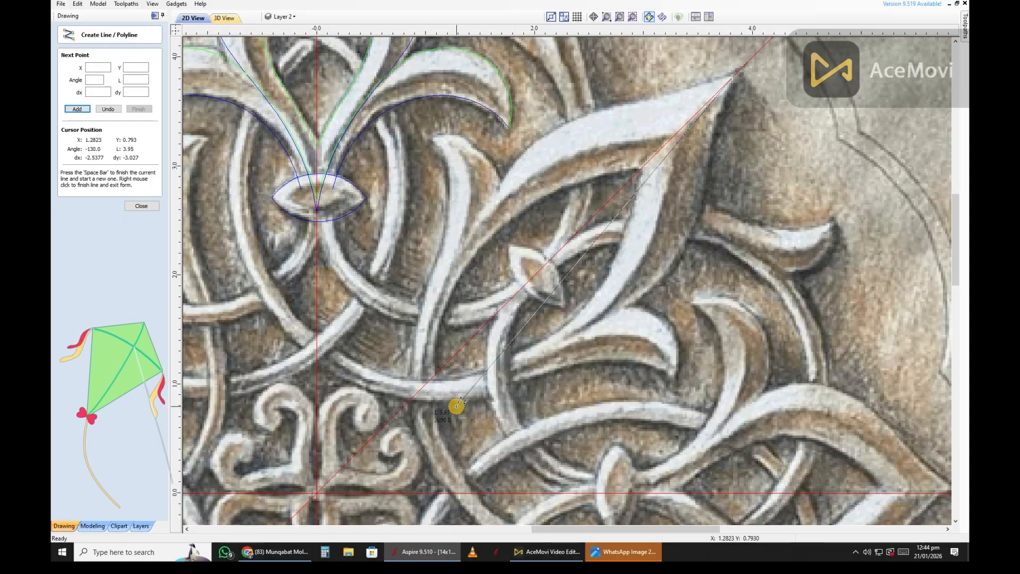
{"action": "scroll", "coordinate": [466, 387], "scroll_direction": "down", "scroll_amount": 4}
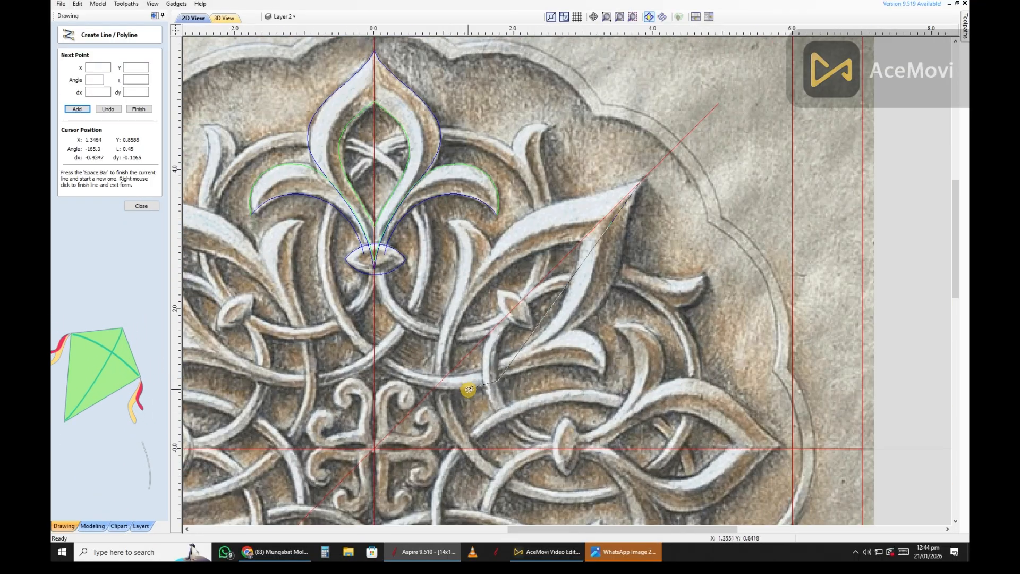
- Extend the polyline along the interlaced strand to the vertical centre line and finish it there
{"action": "scroll", "coordinate": [577, 373], "scroll_direction": "down", "scroll_amount": 3}
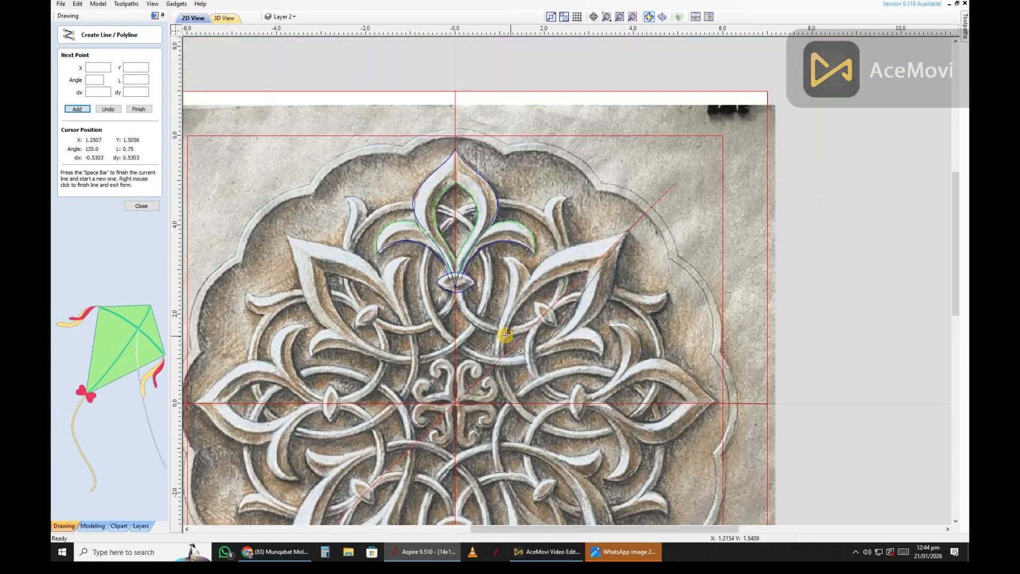
{"action": "scroll", "coordinate": [483, 372], "scroll_direction": "up", "scroll_amount": 4}
{"action": "scroll", "coordinate": [434, 325], "scroll_direction": "down", "scroll_amount": 4}
{"action": "scroll", "coordinate": [504, 306], "scroll_direction": "up", "scroll_amount": 1}
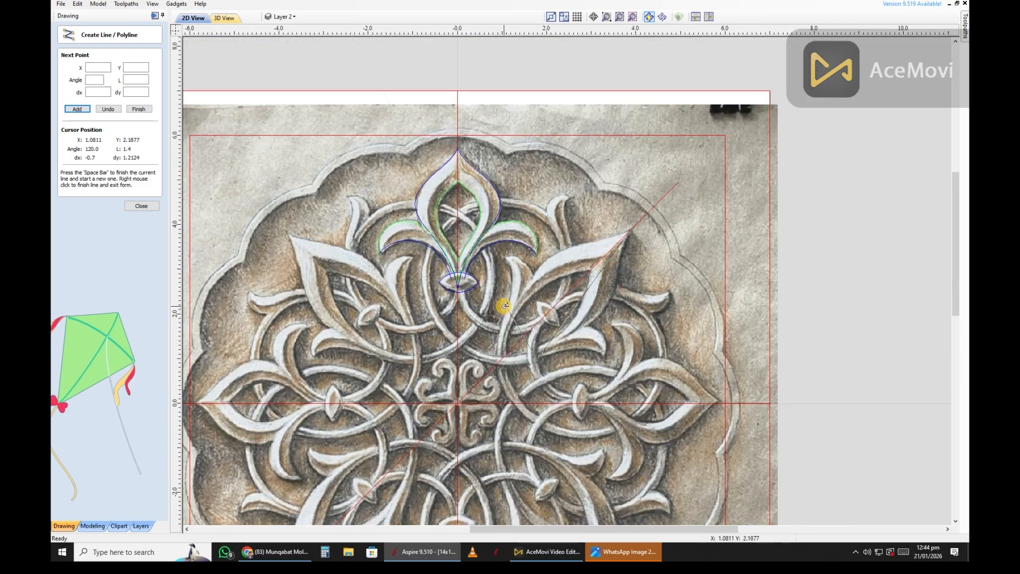
{"action": "scroll", "coordinate": [525, 340], "scroll_direction": "up", "scroll_amount": 2}
{"action": "scroll", "coordinate": [522, 386], "scroll_direction": "up", "scroll_amount": 3}
{"action": "left_click", "coordinate": [331, 341]}
{"action": "right_click", "coordinate": [334, 342]}
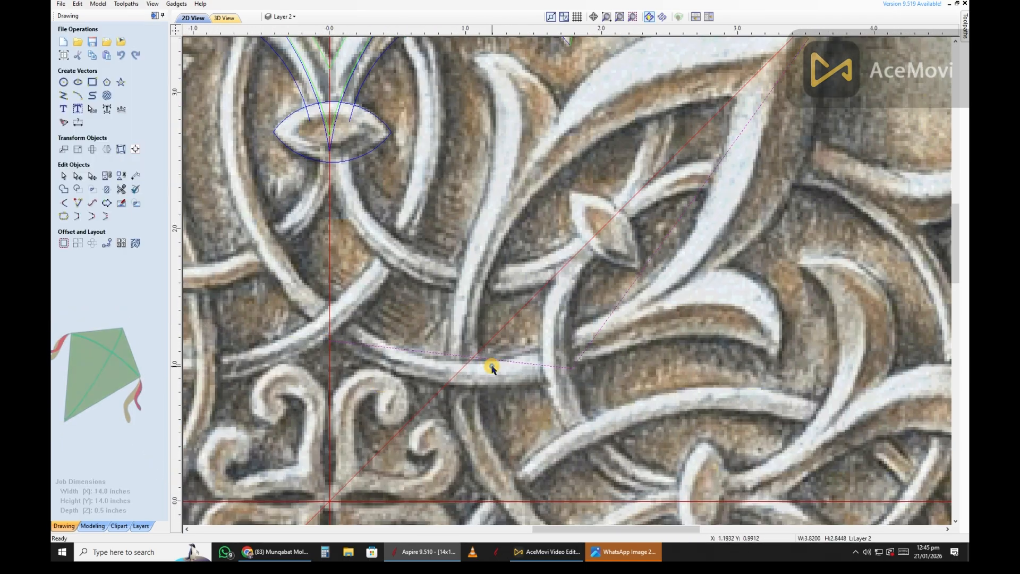
- Convert the polyline's lower span to a Bezier curve and bend it along the underside of the interlaced strand
{"action": "key", "text": "n"}
{"action": "scroll", "coordinate": [417, 352], "scroll_direction": "up", "scroll_amount": 1}
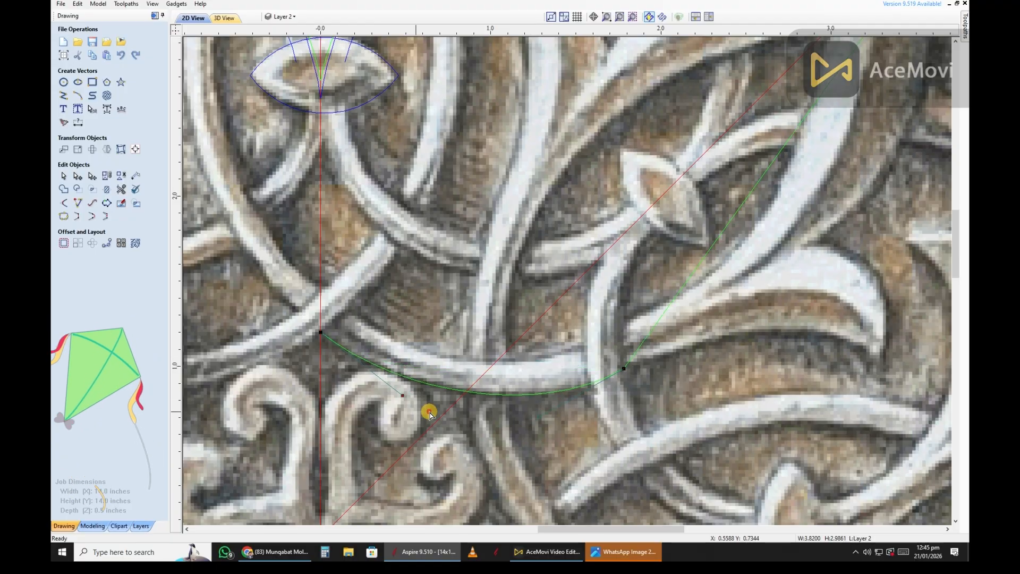
{"action": "scroll", "coordinate": [346, 357], "scroll_direction": "up", "scroll_amount": 2}
{"action": "scroll", "coordinate": [541, 303], "scroll_direction": "down", "scroll_amount": 4}
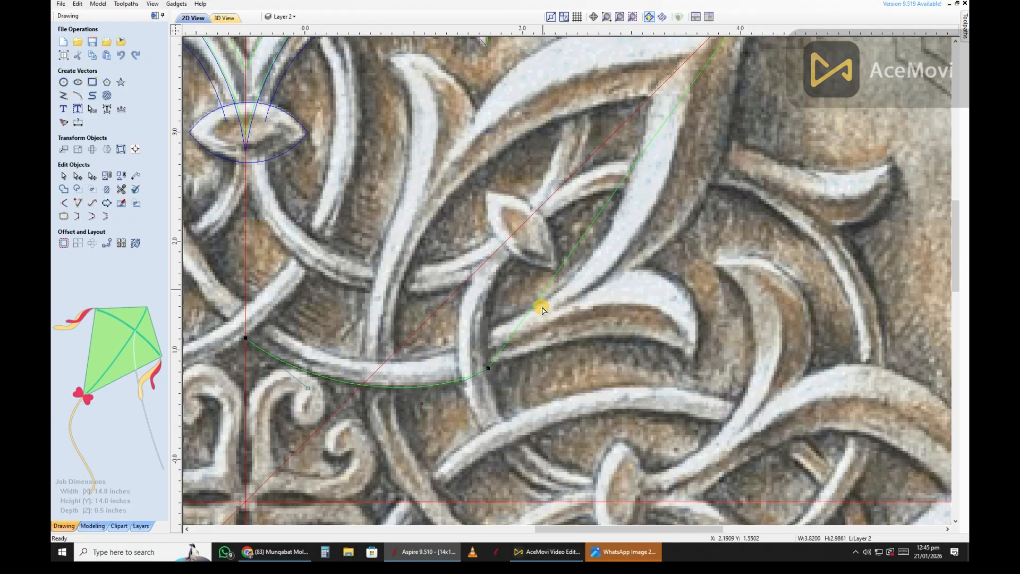
- Convert the upper span to a Bezier curve, add a node beside the side tendril, and bend it along the diagonal petal's outer edge
{"action": "scroll", "coordinate": [576, 244], "scroll_direction": "up", "scroll_amount": 2}
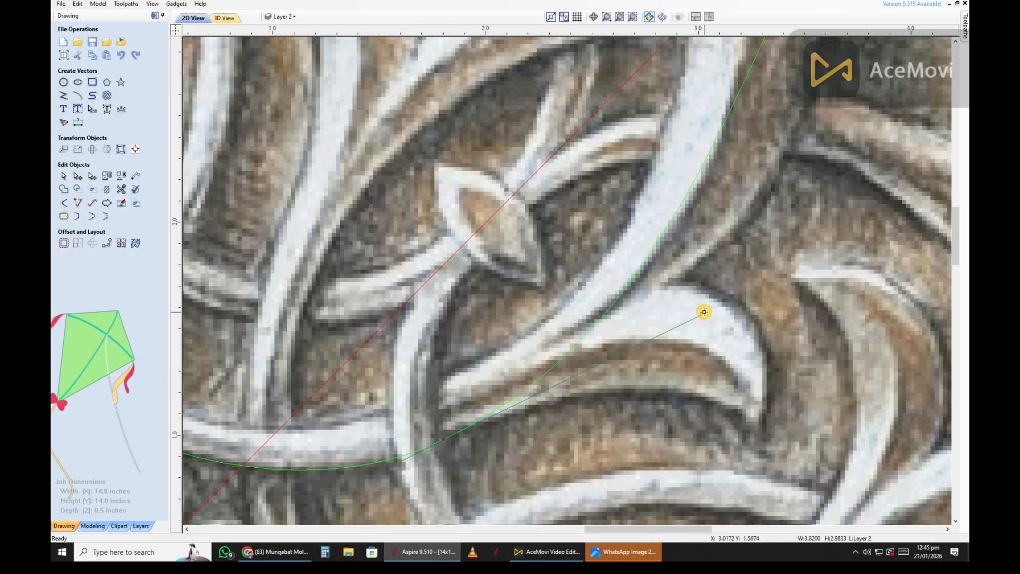
{"action": "scroll", "coordinate": [704, 312], "scroll_direction": "down", "scroll_amount": 3}
{"action": "scroll", "coordinate": [679, 232], "scroll_direction": "up", "scroll_amount": 1}
{"action": "scroll", "coordinate": [632, 263], "scroll_direction": "up", "scroll_amount": 3}
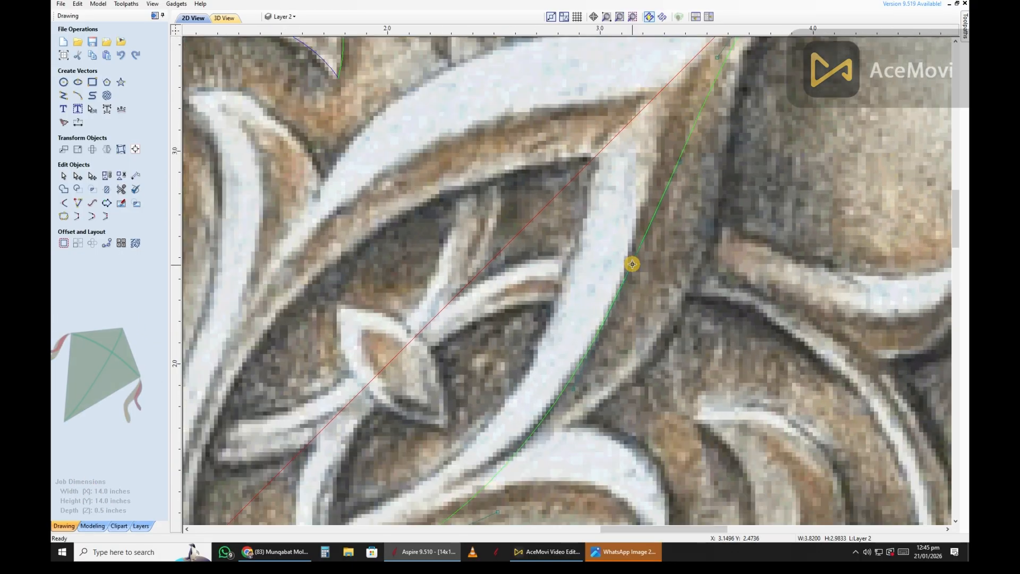
{"action": "scroll", "coordinate": [715, 194], "scroll_direction": "down", "scroll_amount": 2}
{"action": "scroll", "coordinate": [687, 137], "scroll_direction": "up", "scroll_amount": 2}
{"action": "scroll", "coordinate": [712, 180], "scroll_direction": "down", "scroll_amount": 1}
{"action": "scroll", "coordinate": [712, 180], "scroll_direction": "up", "scroll_amount": 1}
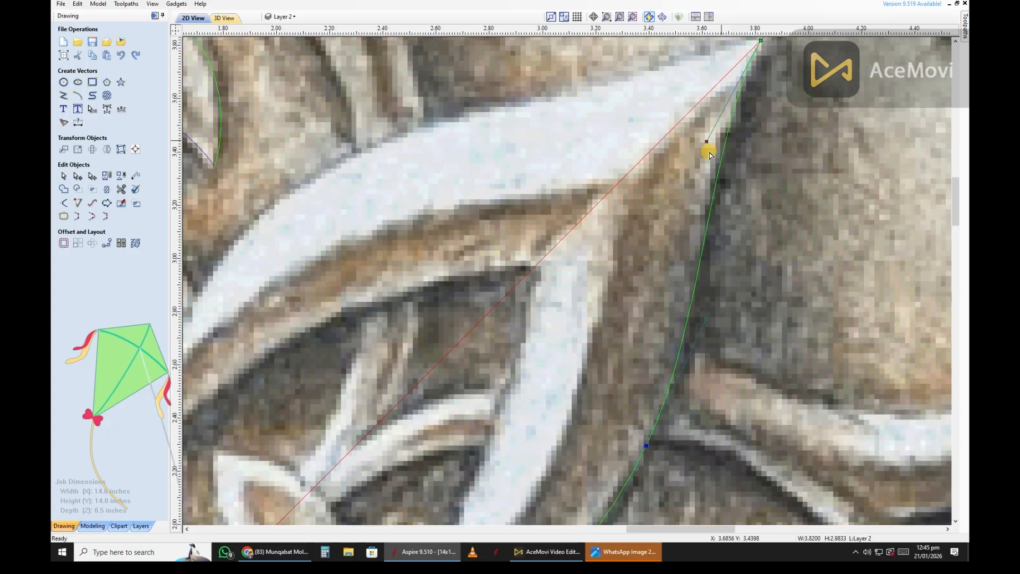
{"action": "scroll", "coordinate": [706, 146], "scroll_direction": "down", "scroll_amount": 2}
{"action": "scroll", "coordinate": [436, 367], "scroll_direction": "up", "scroll_amount": 2}
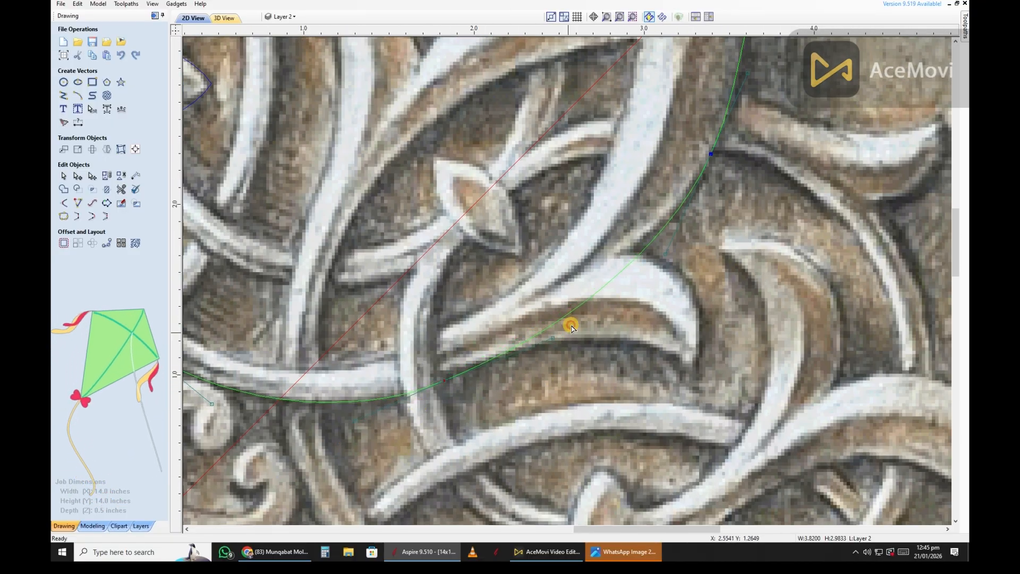
- Refine the node handles so the curve follows the petal edge and the strand's underside
{"action": "scroll", "coordinate": [505, 404], "scroll_direction": "down", "scroll_amount": 3}
{"action": "scroll", "coordinate": [521, 353], "scroll_direction": "up", "scroll_amount": 3}
{"action": "scroll", "coordinate": [531, 372], "scroll_direction": "down", "scroll_amount": 1}
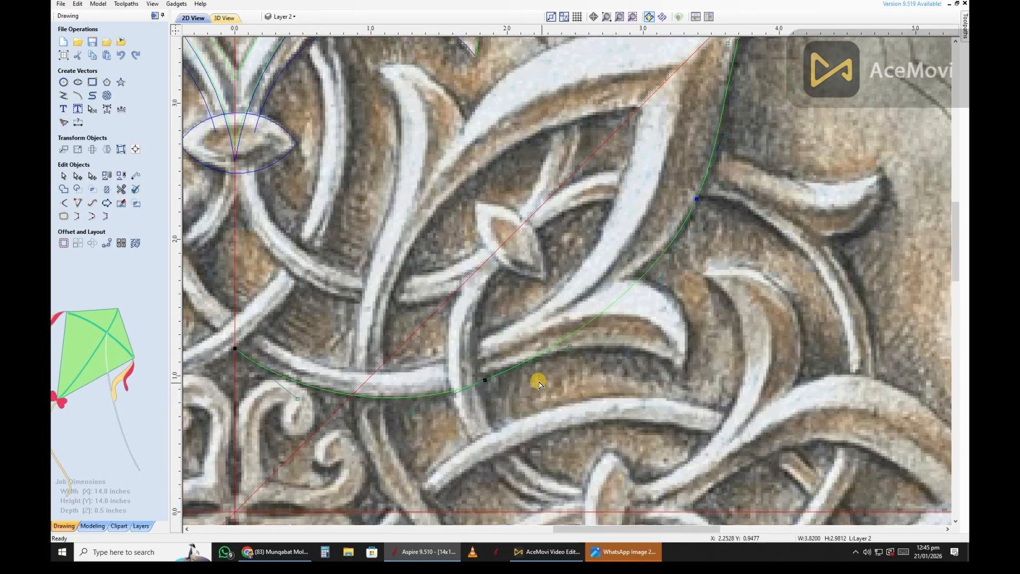
{"action": "scroll", "coordinate": [323, 384], "scroll_direction": "up", "scroll_amount": 1}
{"action": "scroll", "coordinate": [372, 443], "scroll_direction": "up", "scroll_amount": 1}
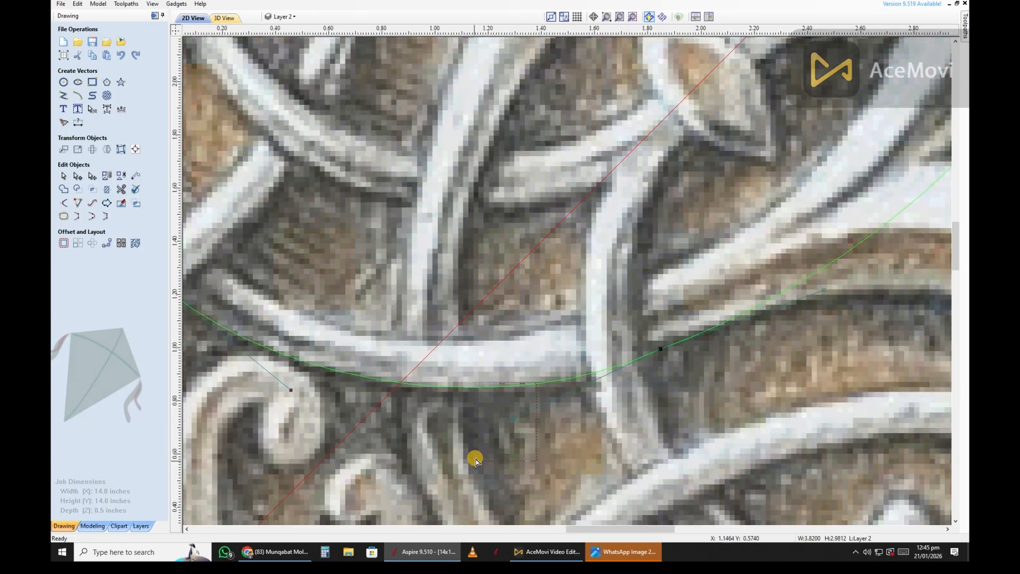
{"action": "scroll", "coordinate": [712, 324], "scroll_direction": "up", "scroll_amount": 1}
{"action": "scroll", "coordinate": [679, 333], "scroll_direction": "up", "scroll_amount": 1}
{"action": "scroll", "coordinate": [521, 380], "scroll_direction": "up", "scroll_amount": 2}
{"action": "scroll", "coordinate": [584, 356], "scroll_direction": "down", "scroll_amount": 2}
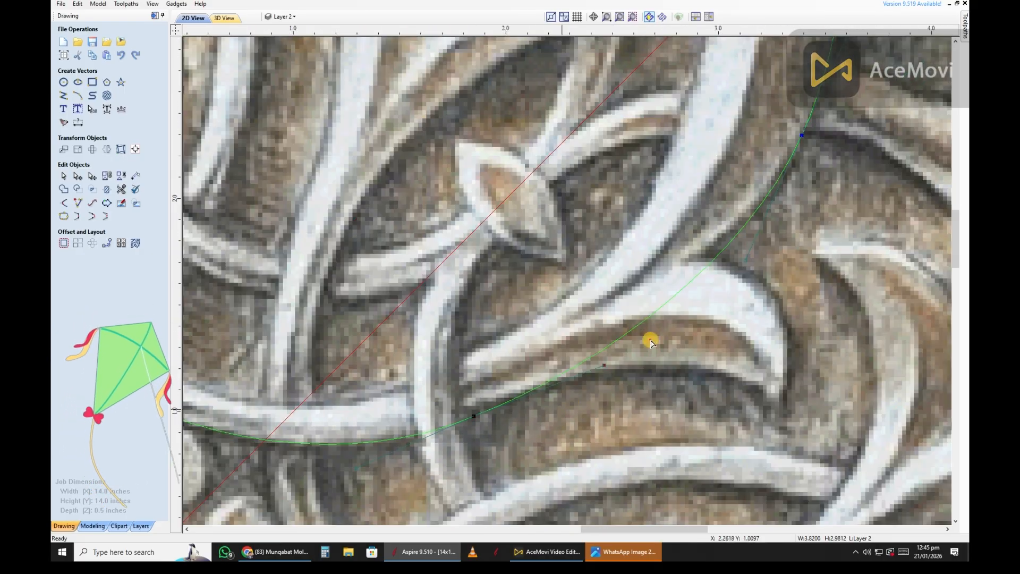
{"action": "scroll", "coordinate": [758, 236], "scroll_direction": "down", "scroll_amount": 1}
{"action": "scroll", "coordinate": [724, 79], "scroll_direction": "up", "scroll_amount": 1}
{"action": "scroll", "coordinate": [751, 102], "scroll_direction": "up", "scroll_amount": 3}
{"action": "scroll", "coordinate": [581, 266], "scroll_direction": "down", "scroll_amount": 2}
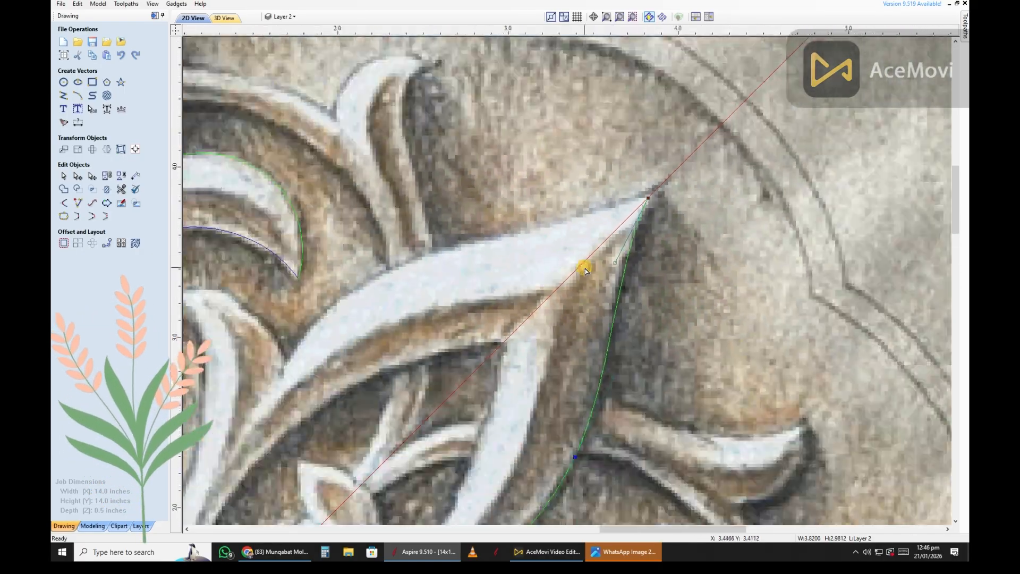
- Hide the reference image and change the colour of the green vectors' layer to black
{"action": "scroll", "coordinate": [607, 369], "scroll_direction": "down", "scroll_amount": 2}
{"action": "left_click", "coordinate": [282, 17]}
{"action": "scroll", "coordinate": [494, 102], "scroll_direction": "down", "scroll_amount": 2}
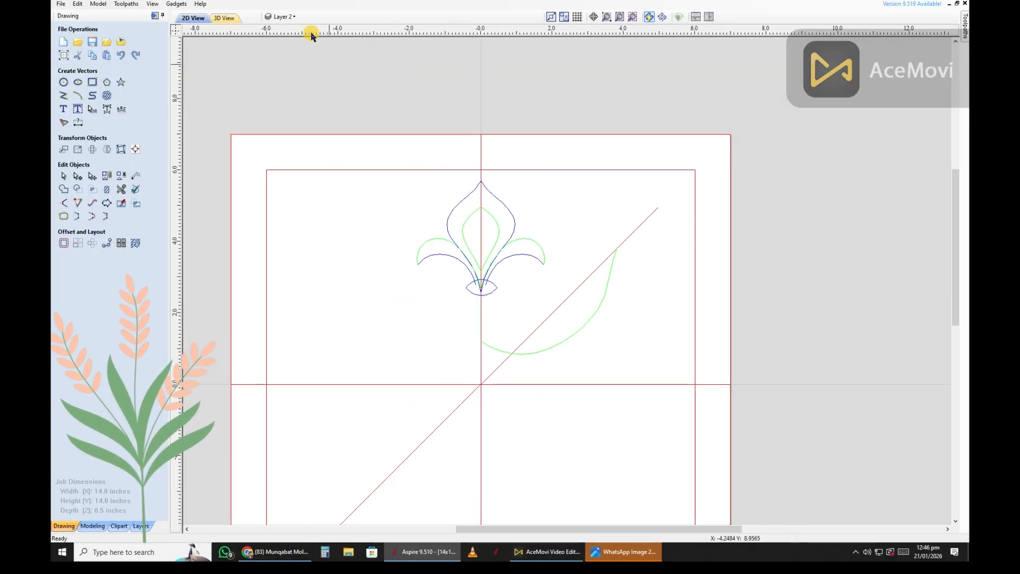
{"action": "left_click", "coordinate": [292, 86]}
- Adjust the handles at the curve's two middle nodes to even out its bend between the petal tip and the strand
{"action": "scroll", "coordinate": [605, 285], "scroll_direction": "up", "scroll_amount": 6}
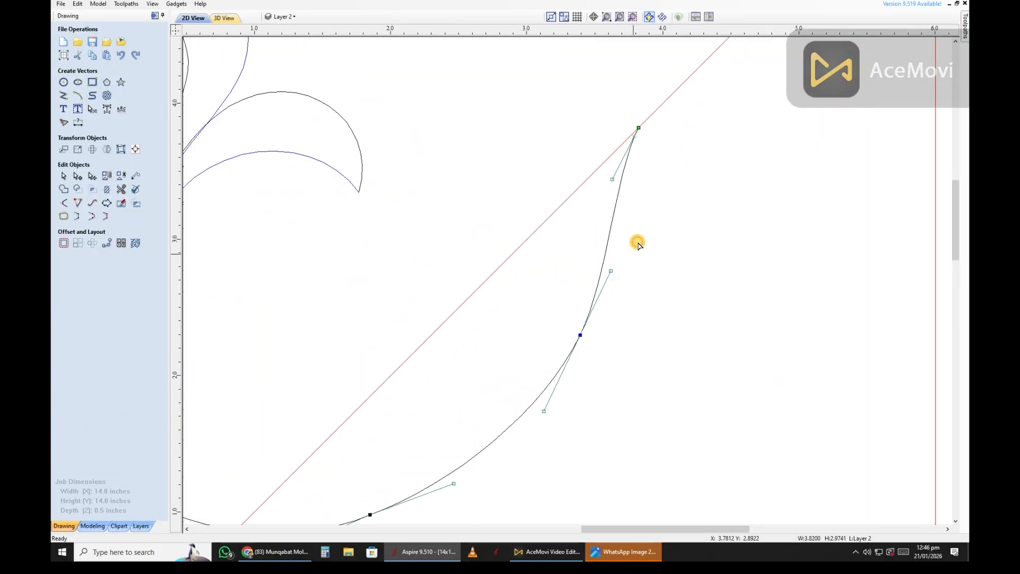
{"action": "scroll", "coordinate": [615, 239], "scroll_direction": "down", "scroll_amount": 5}
{"action": "scroll", "coordinate": [473, 423], "scroll_direction": "up", "scroll_amount": 3}
{"action": "scroll", "coordinate": [635, 329], "scroll_direction": "up", "scroll_amount": 2}
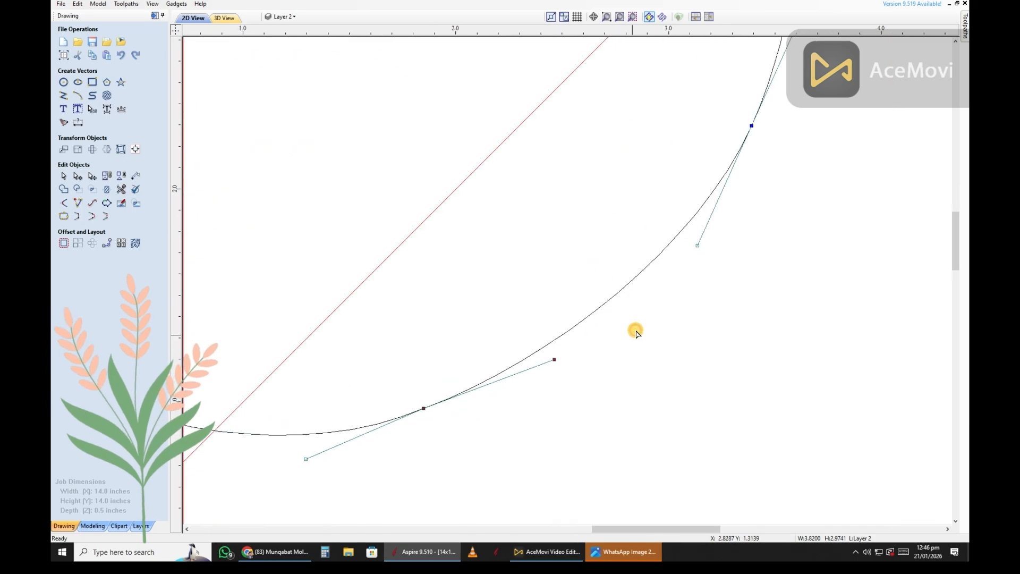
{"action": "key", "text": "Escape"}
{"action": "scroll", "coordinate": [610, 320], "scroll_direction": "down", "scroll_amount": 4}
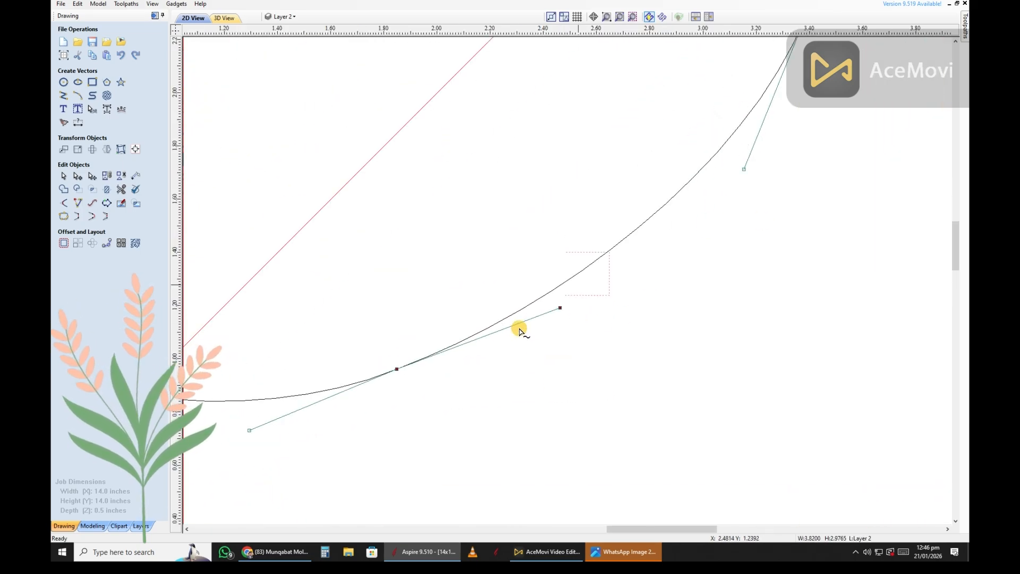
{"action": "scroll", "coordinate": [610, 227], "scroll_direction": "up", "scroll_amount": 2}
{"action": "scroll", "coordinate": [646, 250], "scroll_direction": "down", "scroll_amount": 1}
{"action": "scroll", "coordinate": [686, 201], "scroll_direction": "up", "scroll_amount": 5}
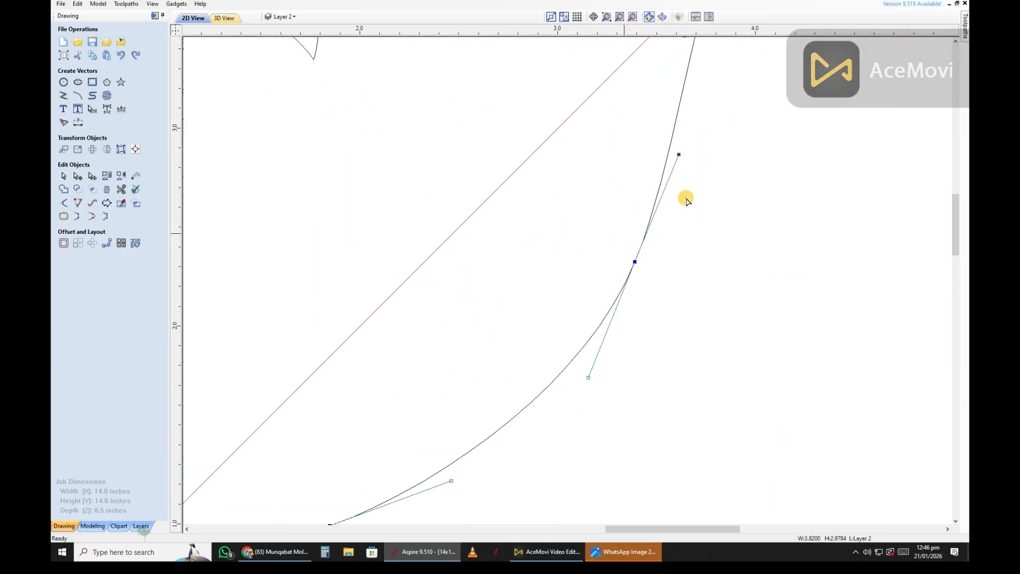
{"action": "scroll", "coordinate": [646, 276], "scroll_direction": "down", "scroll_amount": 6}
{"action": "scroll", "coordinate": [573, 346], "scroll_direction": "up", "scroll_amount": 4}
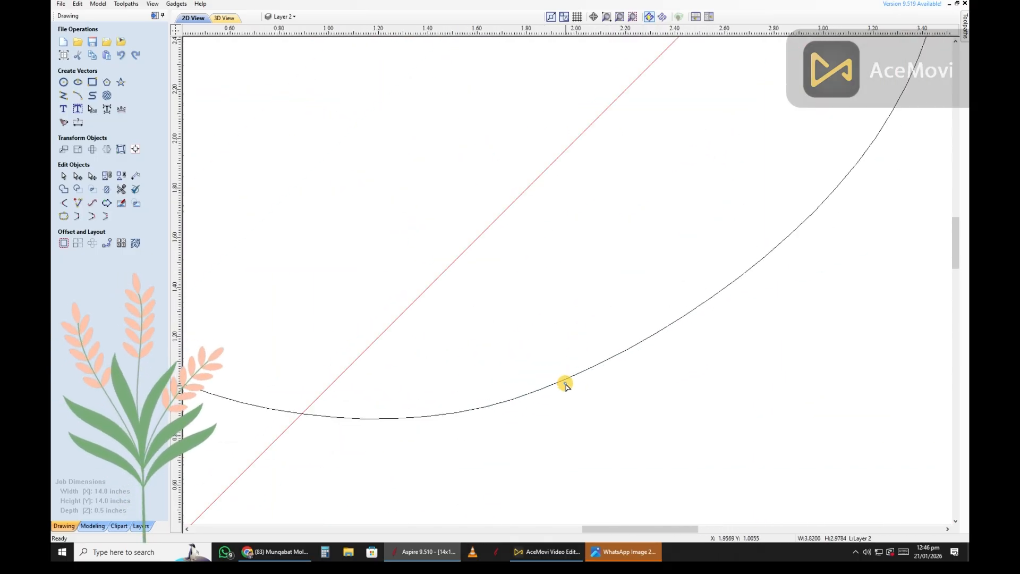
- Fine-tune the handles at the petal curve's lower middle node to smooth its bend above the strand
{"action": "scroll", "coordinate": [613, 364], "scroll_direction": "up", "scroll_amount": 2}
{"action": "scroll", "coordinate": [649, 307], "scroll_direction": "down", "scroll_amount": 4}
{"action": "key", "text": "Escape"}
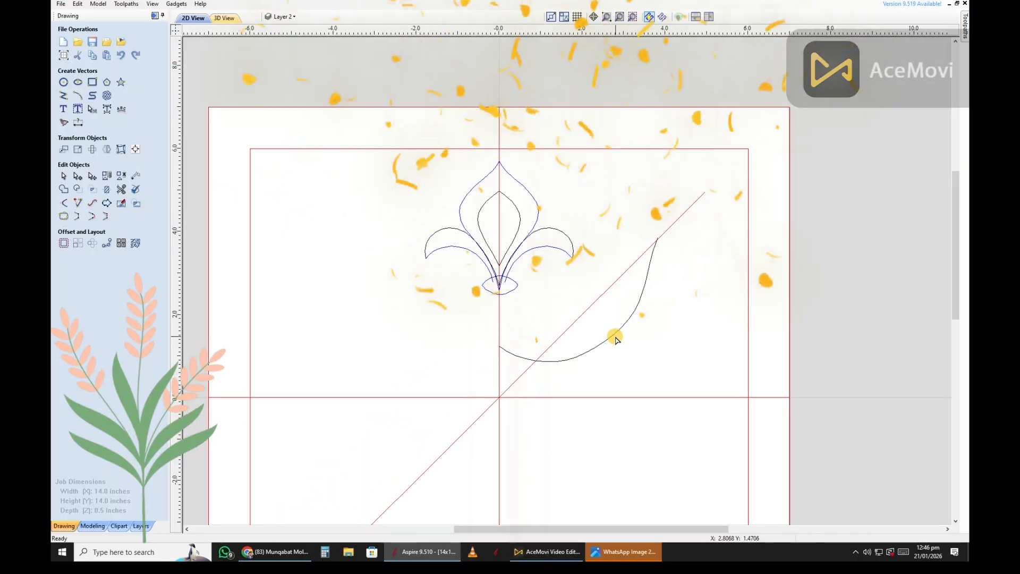
{"action": "scroll", "coordinate": [595, 347], "scroll_direction": "up", "scroll_amount": 1}
{"action": "left_click", "coordinate": [595, 346]}
{"action": "scroll", "coordinate": [563, 353], "scroll_direction": "up", "scroll_amount": 3}
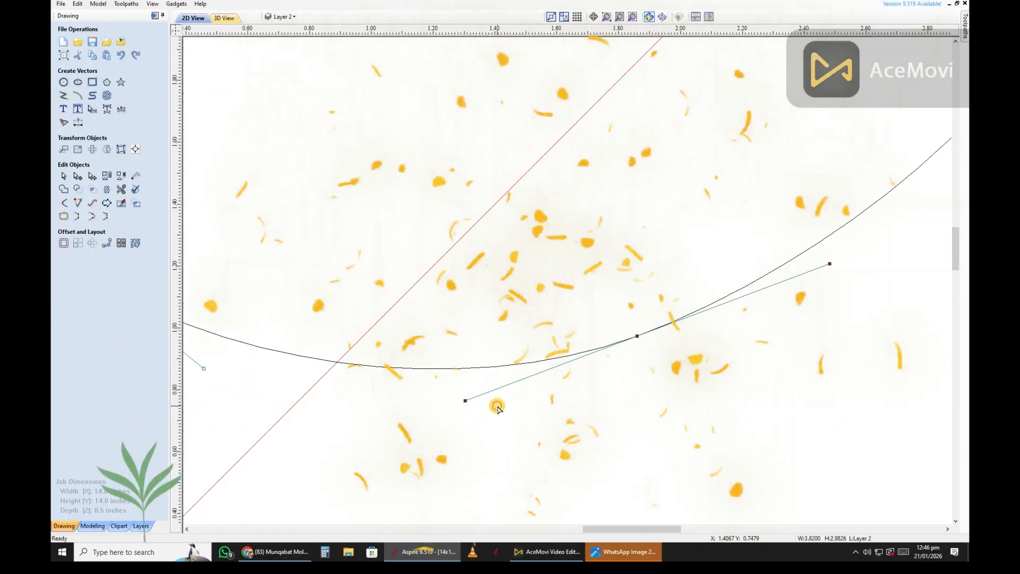
{"action": "scroll", "coordinate": [432, 424], "scroll_direction": "down", "scroll_amount": 2}
{"action": "scroll", "coordinate": [531, 372], "scroll_direction": "up", "scroll_amount": 3}
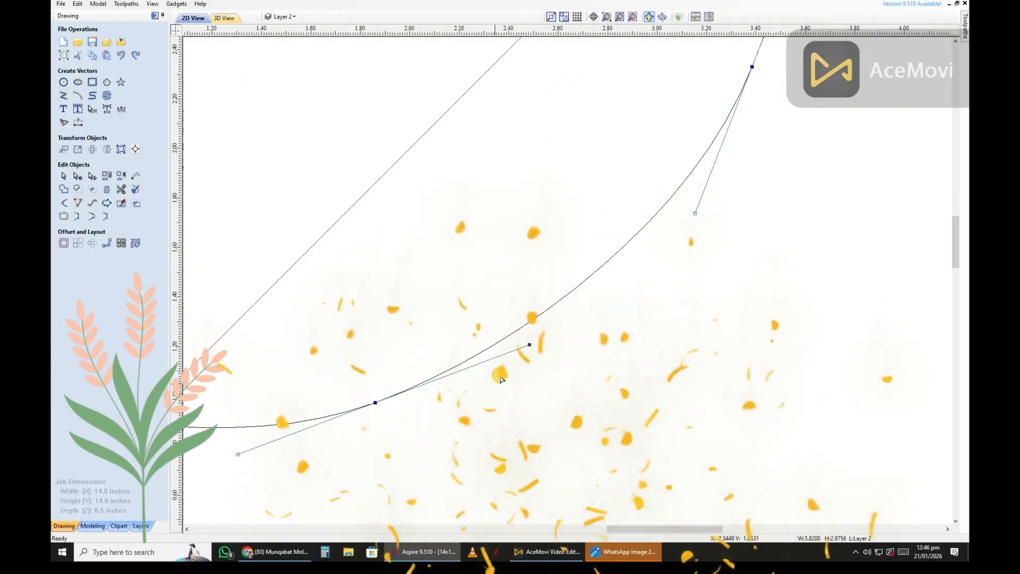
{"action": "scroll", "coordinate": [574, 328], "scroll_direction": "down", "scroll_amount": 4}
{"action": "key", "text": "Escape"}
- Refine the handles at the curve's upper middle node so it flows evenly up to the petal tip
{"action": "left_click", "coordinate": [574, 328]}
{"action": "scroll", "coordinate": [614, 255], "scroll_direction": "up", "scroll_amount": 3}
{"action": "scroll", "coordinate": [225, 171], "scroll_direction": "down", "scroll_amount": 4}
{"action": "scroll", "coordinate": [580, 289], "scroll_direction": "up", "scroll_amount": 1}
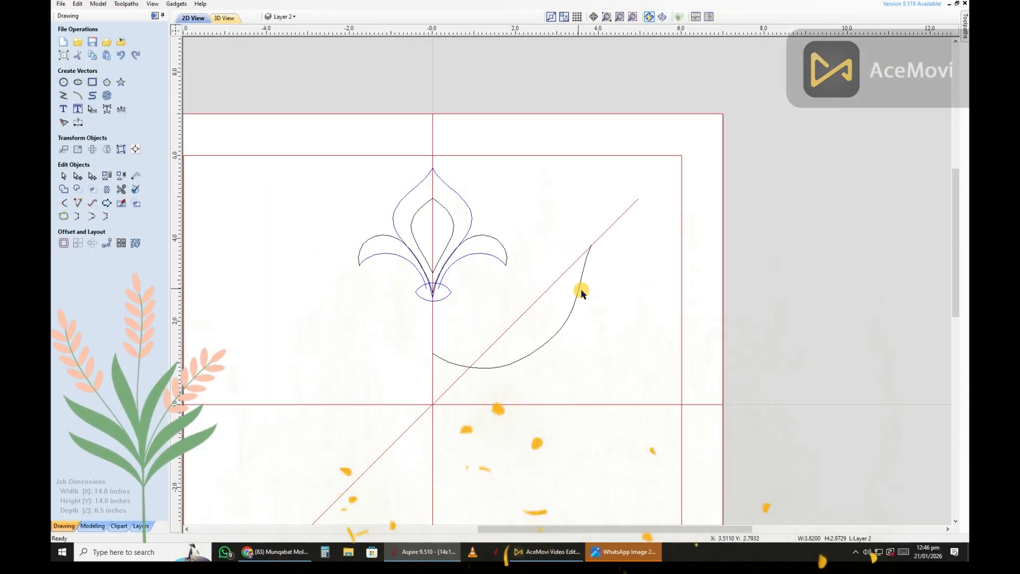
{"action": "scroll", "coordinate": [377, 520], "scroll_direction": "up", "scroll_amount": 3}
{"action": "scroll", "coordinate": [598, 250], "scroll_direction": "down", "scroll_amount": 2}
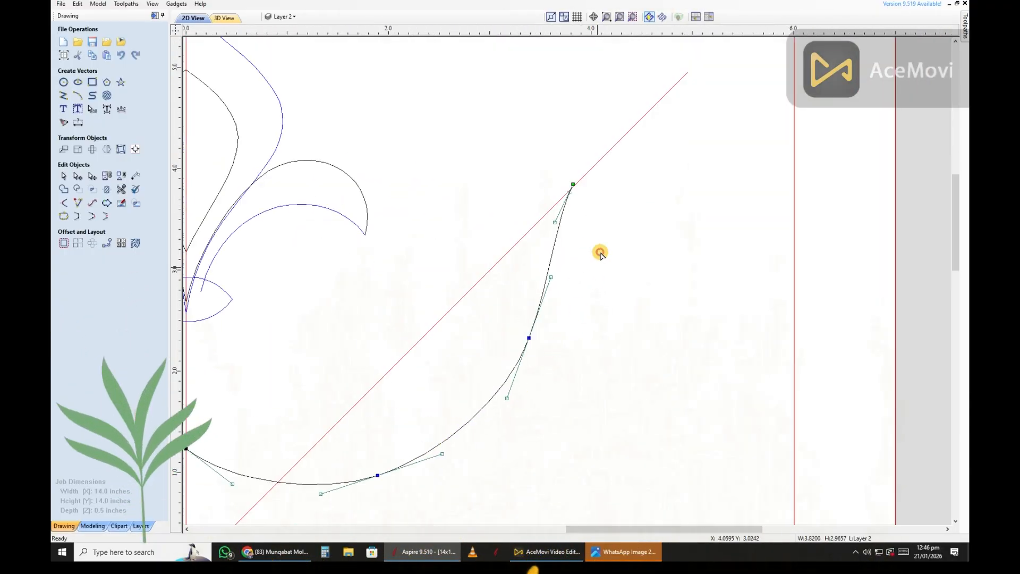
{"action": "scroll", "coordinate": [547, 307], "scroll_direction": "up", "scroll_amount": 2}
{"action": "scroll", "coordinate": [531, 345], "scroll_direction": "down", "scroll_amount": 3}
{"action": "scroll", "coordinate": [584, 242], "scroll_direction": "up", "scroll_amount": 2}
{"action": "scroll", "coordinate": [584, 243], "scroll_direction": "up", "scroll_amount": 1}
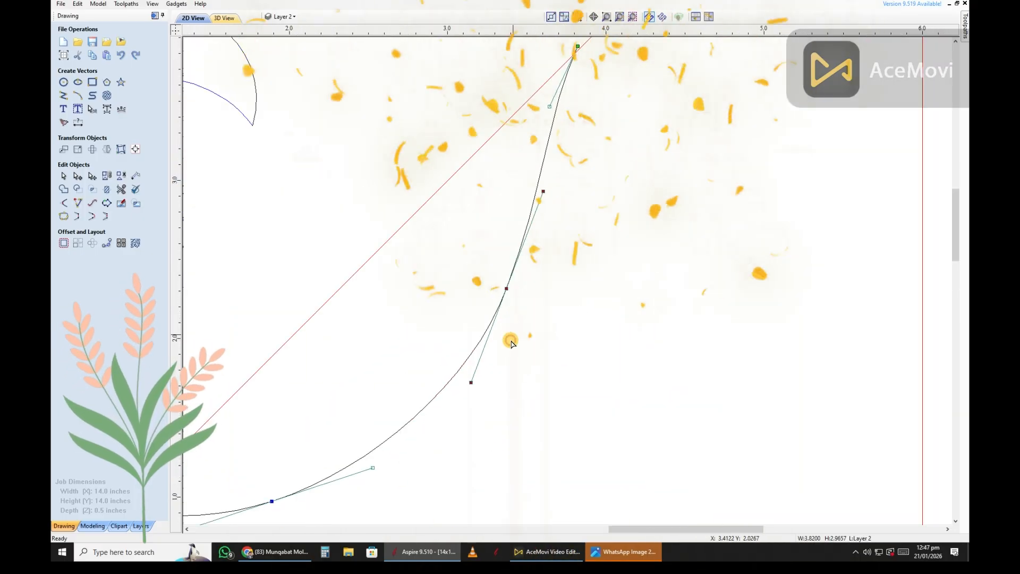
{"action": "scroll", "coordinate": [578, 366], "scroll_direction": "down", "scroll_amount": 4}
{"action": "key", "text": "Escape"}
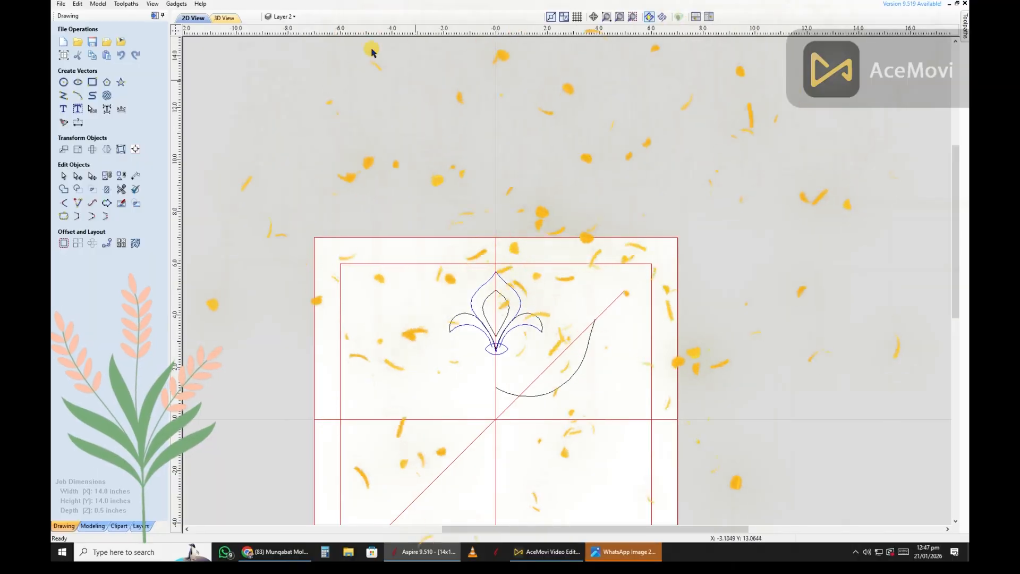
- Show the reference image again and change the colour of Layer 2 to green
{"action": "left_click", "coordinate": [284, 16]}
{"action": "scroll", "coordinate": [318, 90], "scroll_direction": "up", "scroll_amount": 3}
{"action": "left_click", "coordinate": [293, 61]}
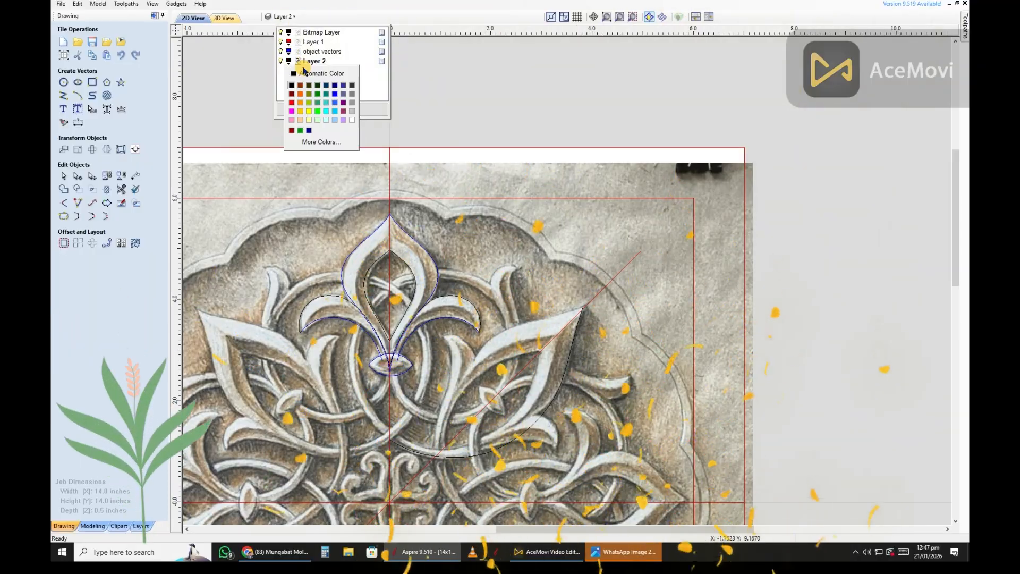
{"action": "left_click", "coordinate": [313, 99]}
{"action": "scroll", "coordinate": [658, 348], "scroll_direction": "down", "scroll_amount": 1}
{"action": "scroll", "coordinate": [658, 347], "scroll_direction": "up", "scroll_amount": 2}
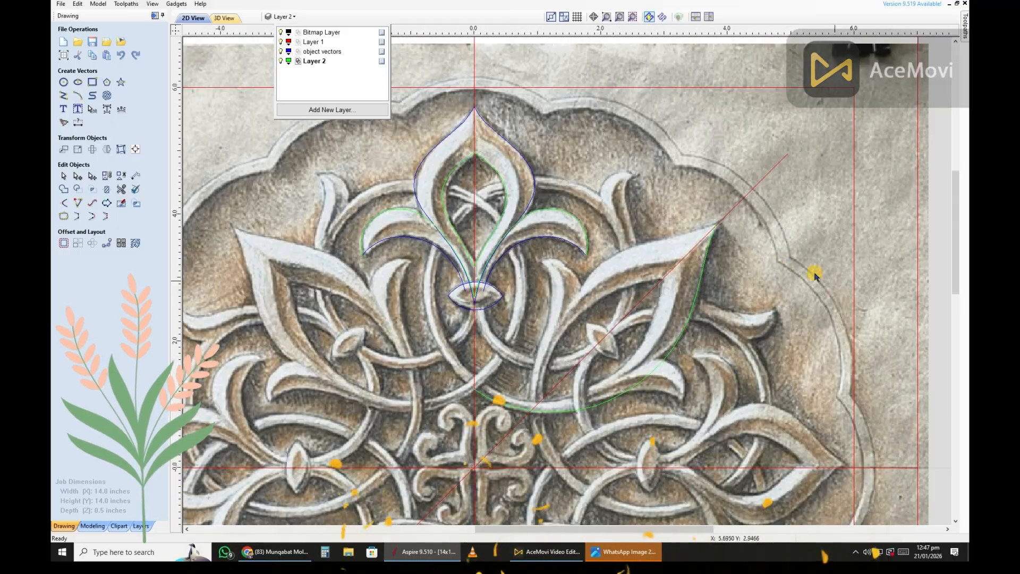
- Set the fading of the non-selected reference bitmap to 17%
{"action": "scroll", "coordinate": [627, 382], "scroll_direction": "down", "scroll_amount": 3}
{"action": "scroll", "coordinate": [599, 418], "scroll_direction": "up", "scroll_amount": 3}
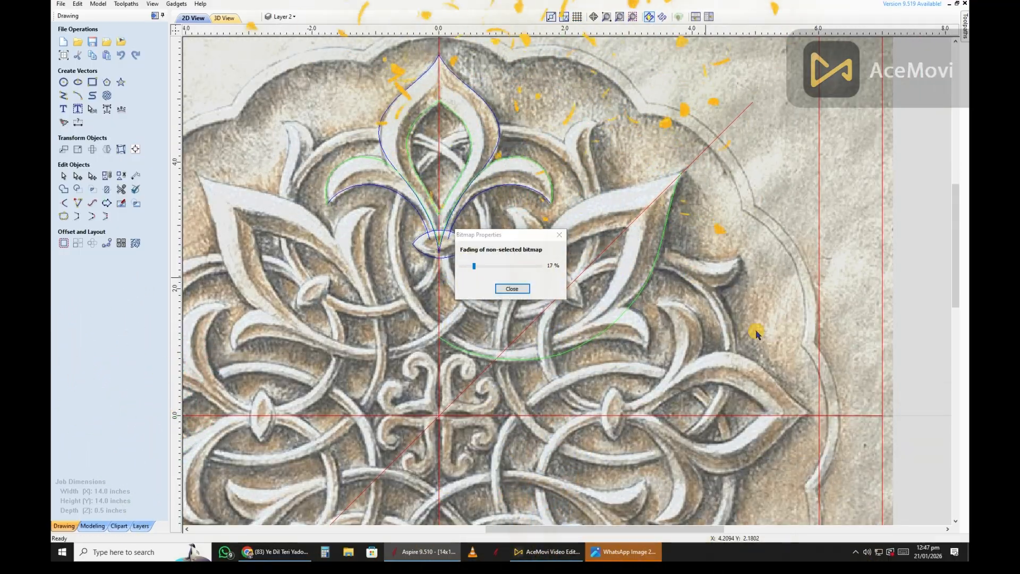
{"action": "left_click", "coordinate": [512, 288]}
- Draw a polyline from the petal's inner tip on the diagonal down to the strand crossing, ending on the diagonal again
{"action": "scroll", "coordinate": [714, 204], "scroll_direction": "up", "scroll_amount": 3}
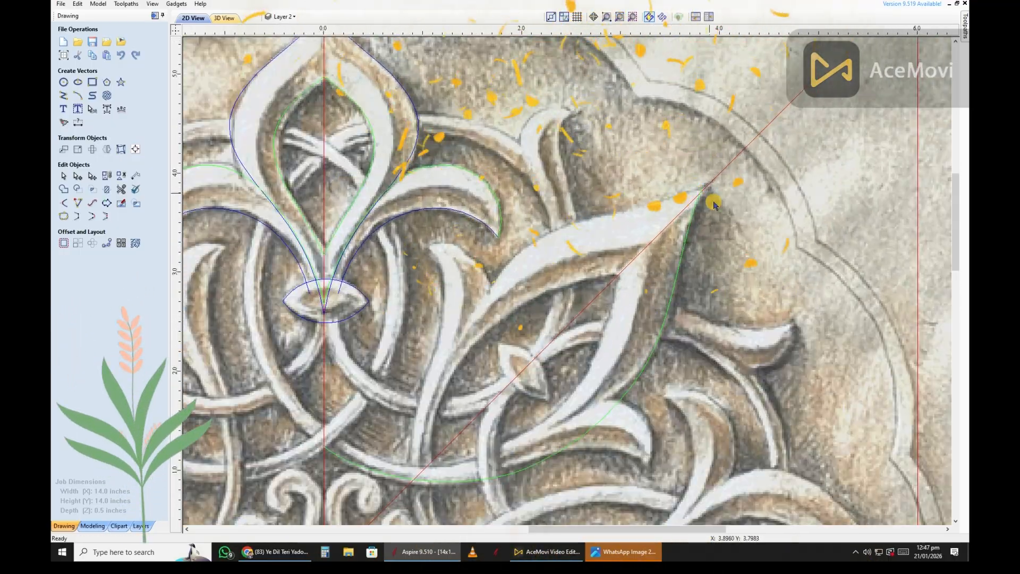
{"action": "key", "text": "l"}
{"action": "left_click", "coordinate": [635, 269]}
{"action": "scroll", "coordinate": [611, 297], "scroll_direction": "up", "scroll_amount": 3}
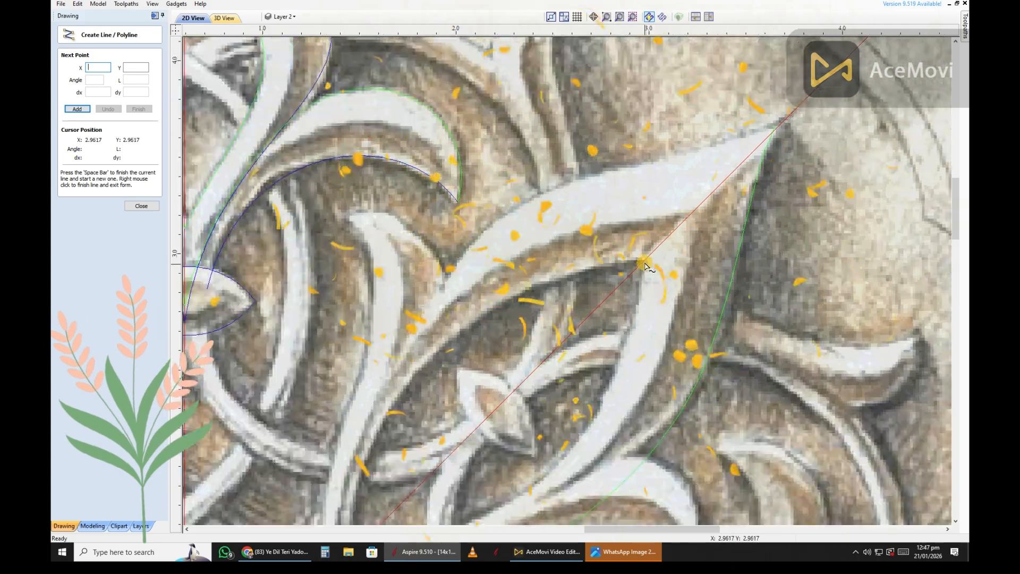
{"action": "scroll", "coordinate": [589, 379], "scroll_direction": "up", "scroll_amount": 2}
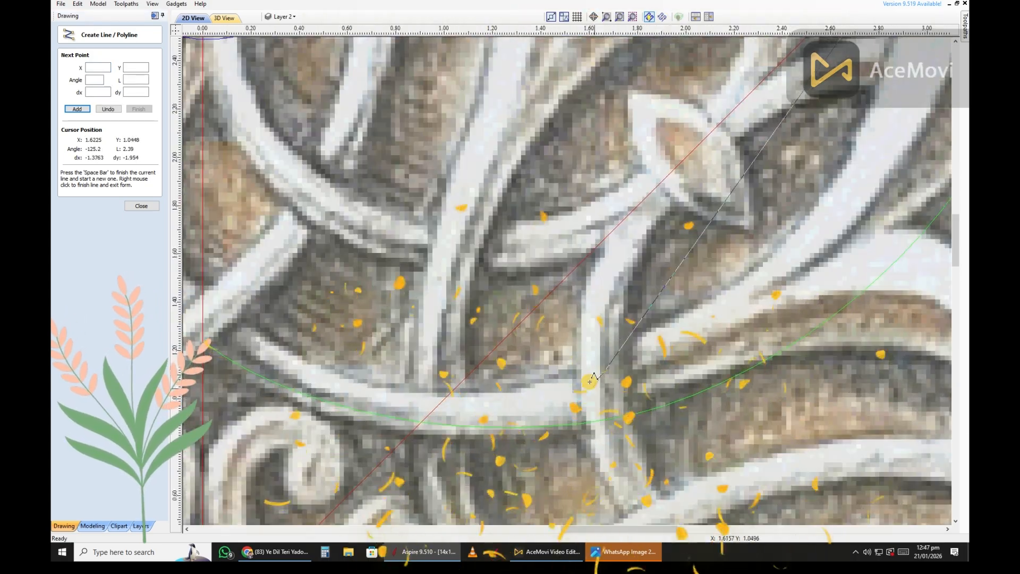
{"action": "scroll", "coordinate": [474, 386], "scroll_direction": "up", "scroll_amount": 2}
{"action": "left_click", "coordinate": [444, 387]}
{"action": "right_click", "coordinate": [444, 387]}
- Convert the polyline's short lower span to a Bezier curve and bend it along the strand's upper edge
{"action": "key", "text": "n"}
{"action": "scroll", "coordinate": [579, 378], "scroll_direction": "up", "scroll_amount": 2}
{"action": "key", "text": "b"}
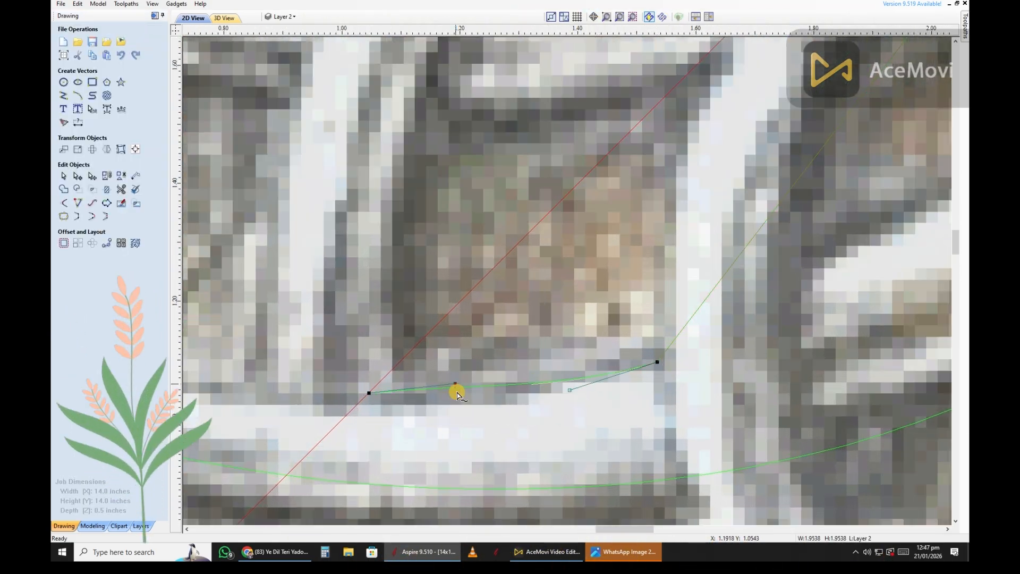
{"action": "scroll", "coordinate": [744, 332], "scroll_direction": "down", "scroll_amount": 4}
{"action": "scroll", "coordinate": [614, 285], "scroll_direction": "up", "scroll_amount": 2}
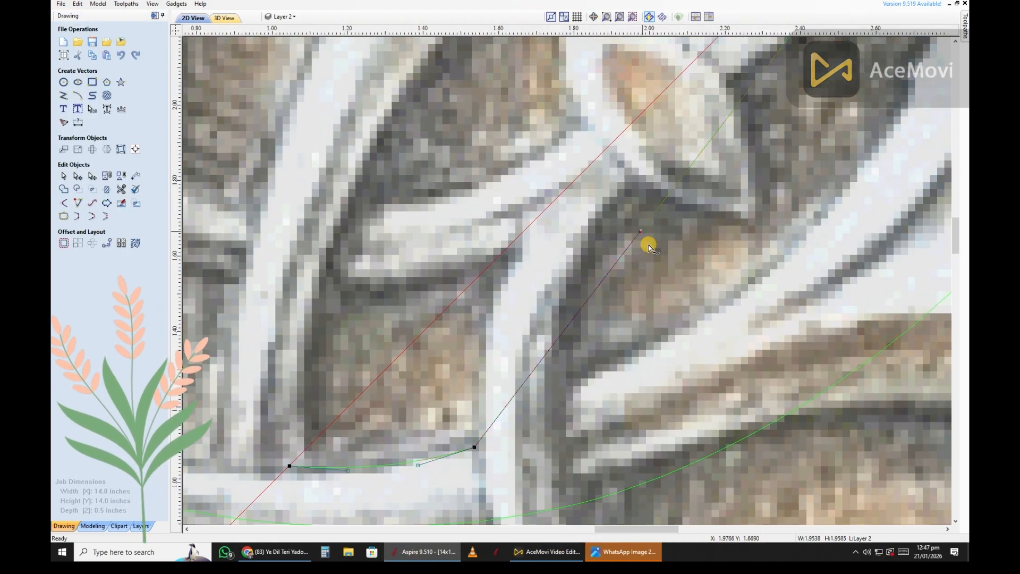
- Convert the long upper span to a Bezier curve, smooth the node at the strand crossing, and bend the span toward the petal's inner edge
{"action": "scroll", "coordinate": [521, 345], "scroll_direction": "down", "scroll_amount": 1}
{"action": "key", "text": "b"}
{"action": "key", "text": "s"}
{"action": "left_click_drag", "start_coordinate": [483, 419], "coordinate": [490, 436]}
{"action": "scroll", "coordinate": [414, 449], "scroll_direction": "up", "scroll_amount": 2}
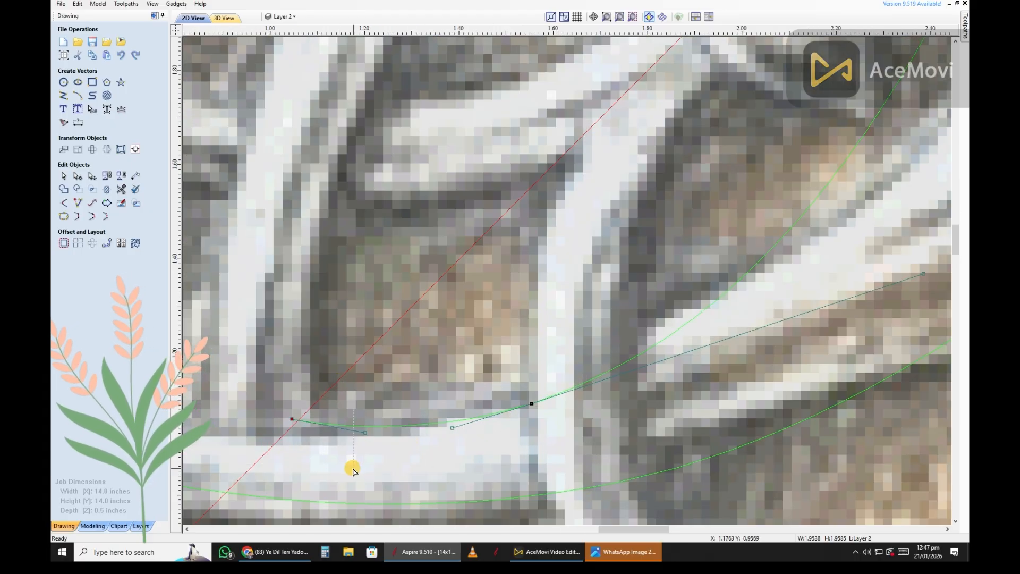
{"action": "scroll", "coordinate": [442, 444], "scroll_direction": "down", "scroll_amount": 3}
{"action": "scroll", "coordinate": [467, 416], "scroll_direction": "up", "scroll_amount": 3}
{"action": "left_click_drag", "start_coordinate": [416, 412], "coordinate": [354, 481]}
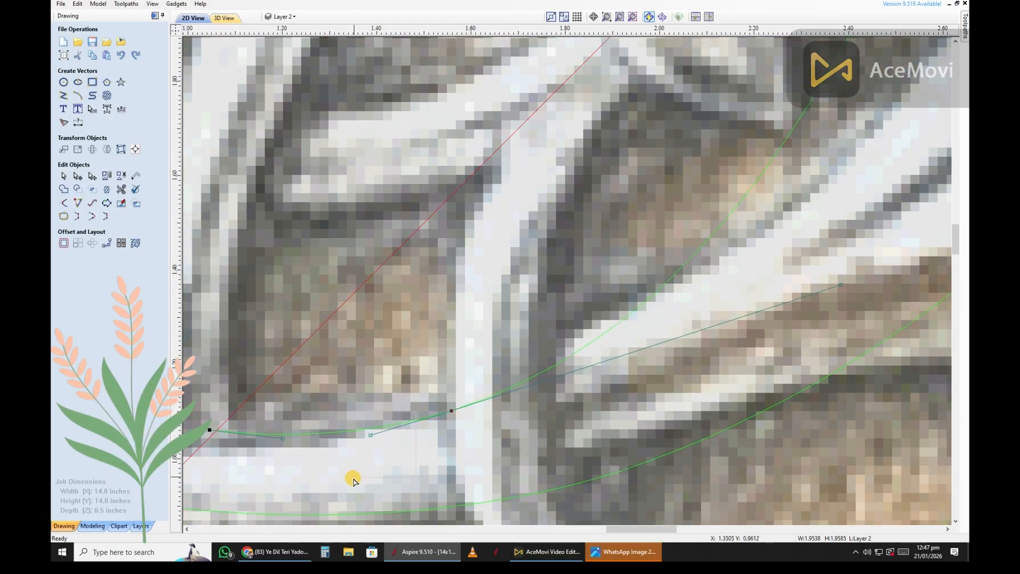
{"action": "scroll", "coordinate": [460, 422], "scroll_direction": "down", "scroll_amount": 4}
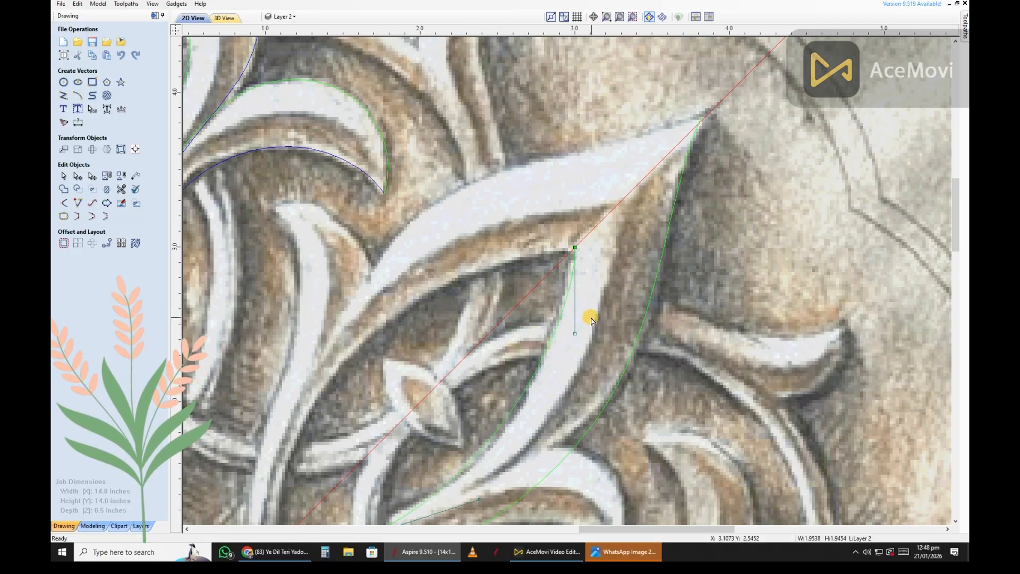
- Add a node midway along the inner petal curve and shape its handles to follow the petal's inner edge
{"action": "scroll", "coordinate": [516, 352], "scroll_direction": "up", "scroll_amount": 3}
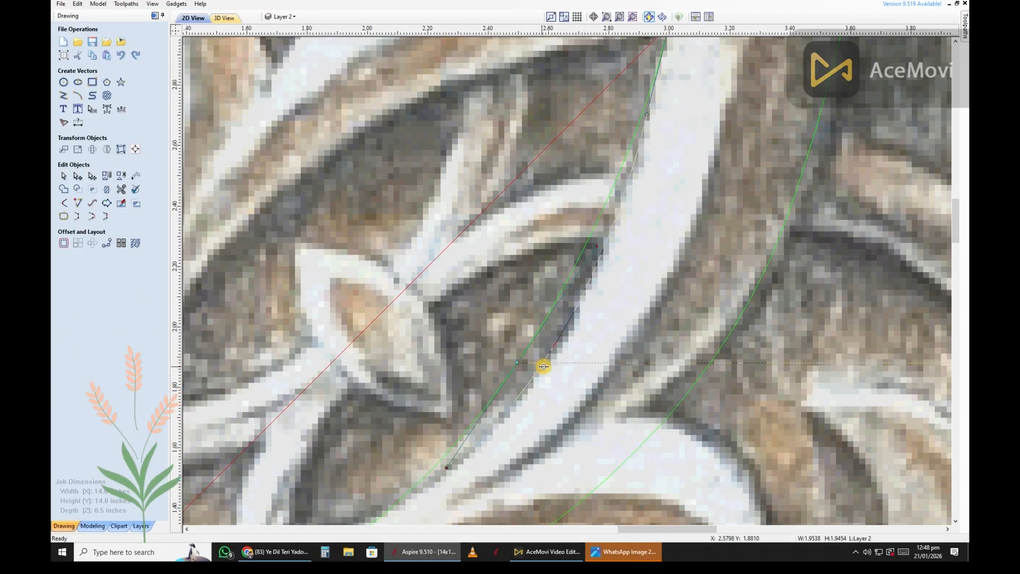
{"action": "scroll", "coordinate": [542, 364], "scroll_direction": "down", "scroll_amount": 2}
{"action": "scroll", "coordinate": [610, 228], "scroll_direction": "up", "scroll_amount": 3}
{"action": "scroll", "coordinate": [569, 365], "scroll_direction": "down", "scroll_amount": 4}
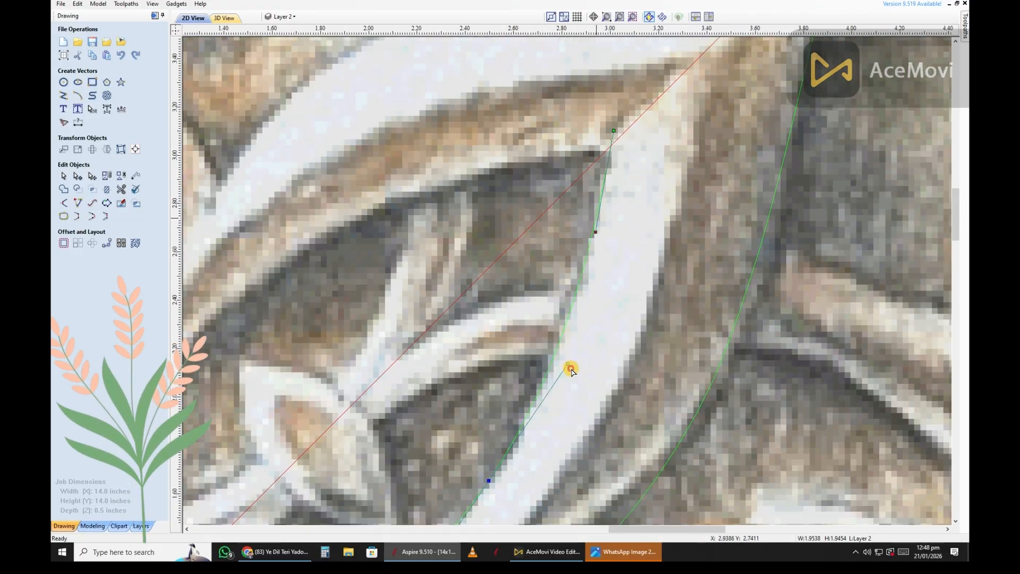
{"action": "scroll", "coordinate": [220, 405], "scroll_direction": "up", "scroll_amount": 5}
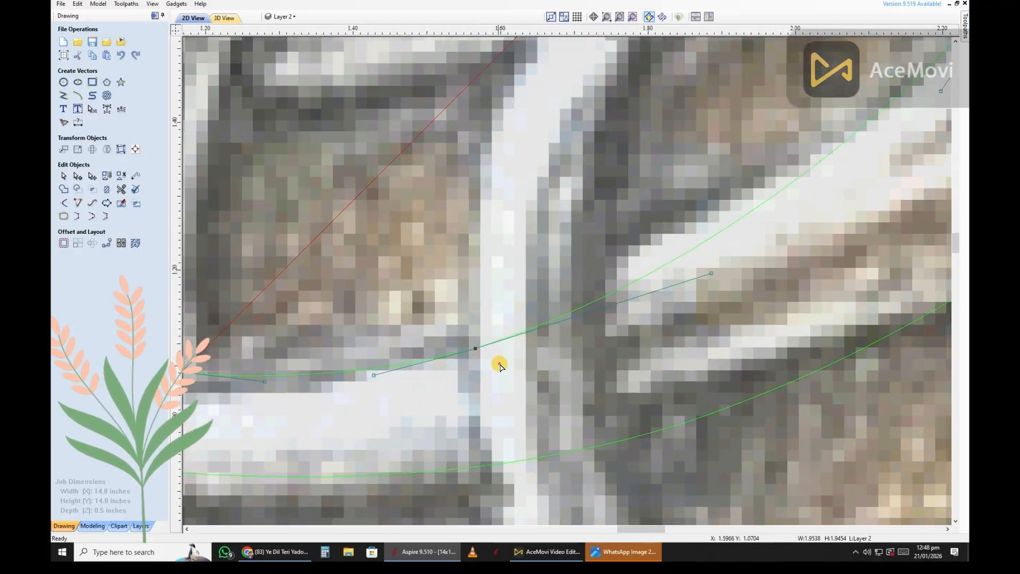
- Refine the inner curve around the strand crossing and at its lower end so it follows the strand's upper edge
{"action": "scroll", "coordinate": [505, 345], "scroll_direction": "down", "scroll_amount": 3}
{"action": "scroll", "coordinate": [301, 371], "scroll_direction": "up", "scroll_amount": 3}
{"action": "scroll", "coordinate": [523, 352], "scroll_direction": "down", "scroll_amount": 3}
{"action": "scroll", "coordinate": [523, 351], "scroll_direction": "up", "scroll_amount": 2}
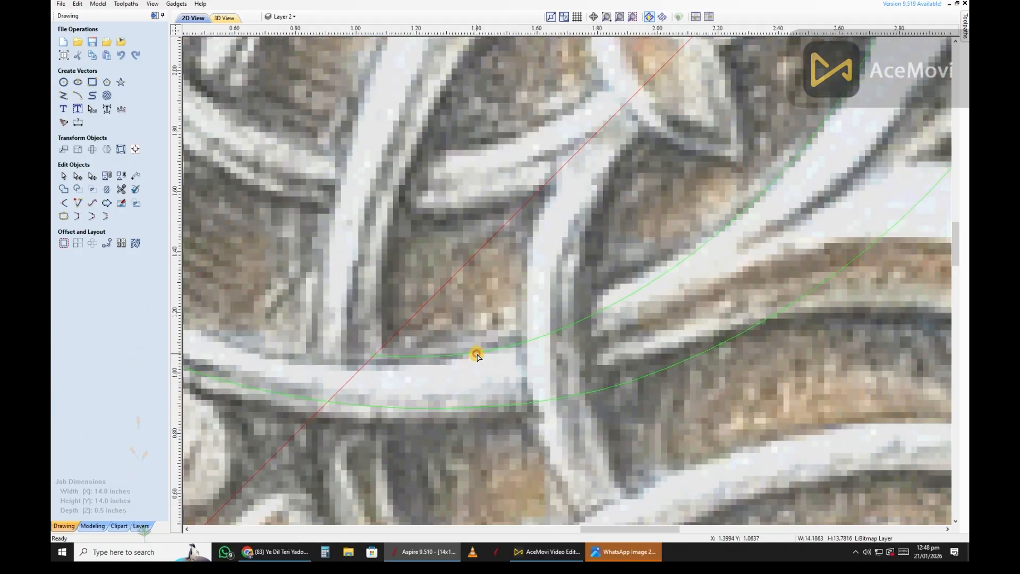
{"action": "left_click", "coordinate": [433, 357]}
{"action": "scroll", "coordinate": [373, 396], "scroll_direction": "up", "scroll_amount": 2}
{"action": "scroll", "coordinate": [567, 349], "scroll_direction": "up", "scroll_amount": 3}
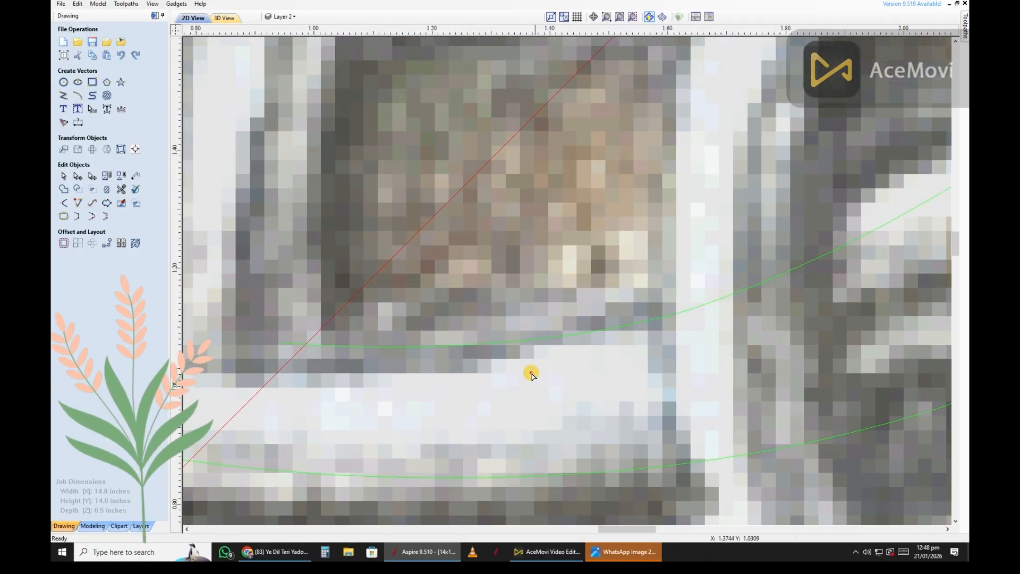
{"action": "scroll", "coordinate": [530, 370], "scroll_direction": "down", "scroll_amount": 4}
{"action": "scroll", "coordinate": [619, 342], "scroll_direction": "up", "scroll_amount": 3}
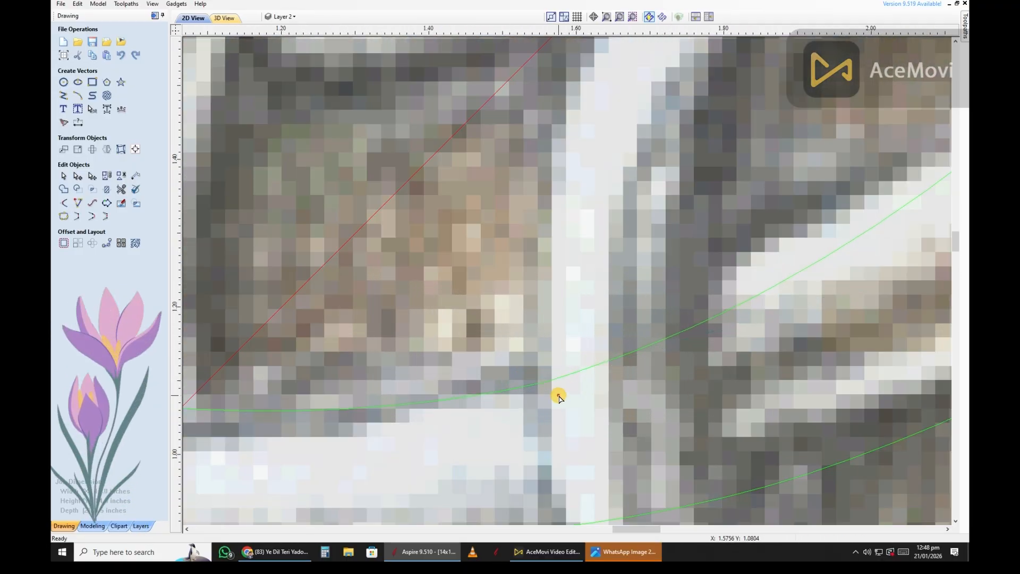
{"action": "scroll", "coordinate": [558, 395], "scroll_direction": "down", "scroll_amount": 2}
{"action": "scroll", "coordinate": [547, 399], "scroll_direction": "up", "scroll_amount": 2}
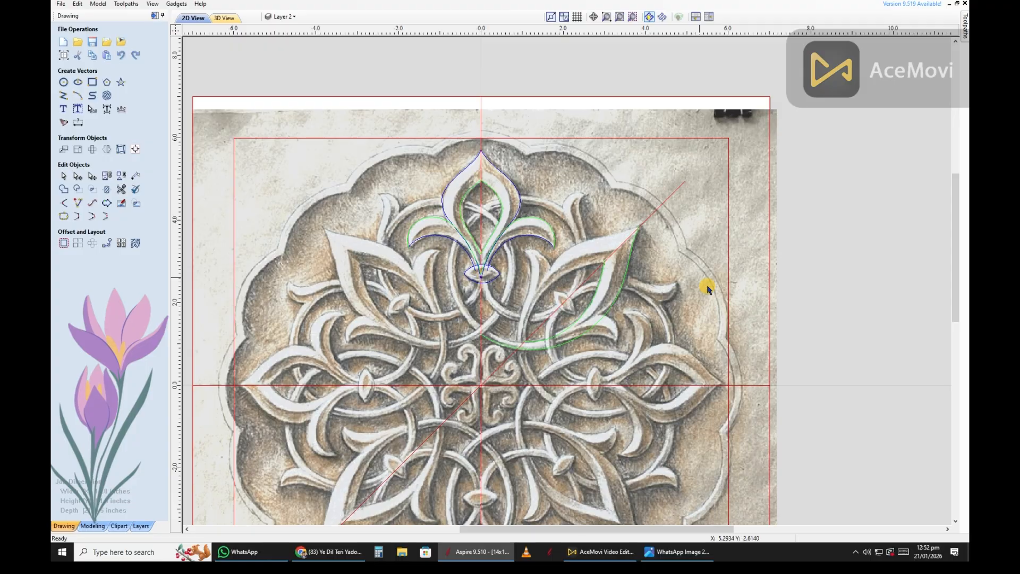
- Try to mirror copies of the inner and outer petal curves about the diagonal guide line
{"action": "scroll", "coordinate": [623, 280], "scroll_direction": "up", "scroll_amount": 3}
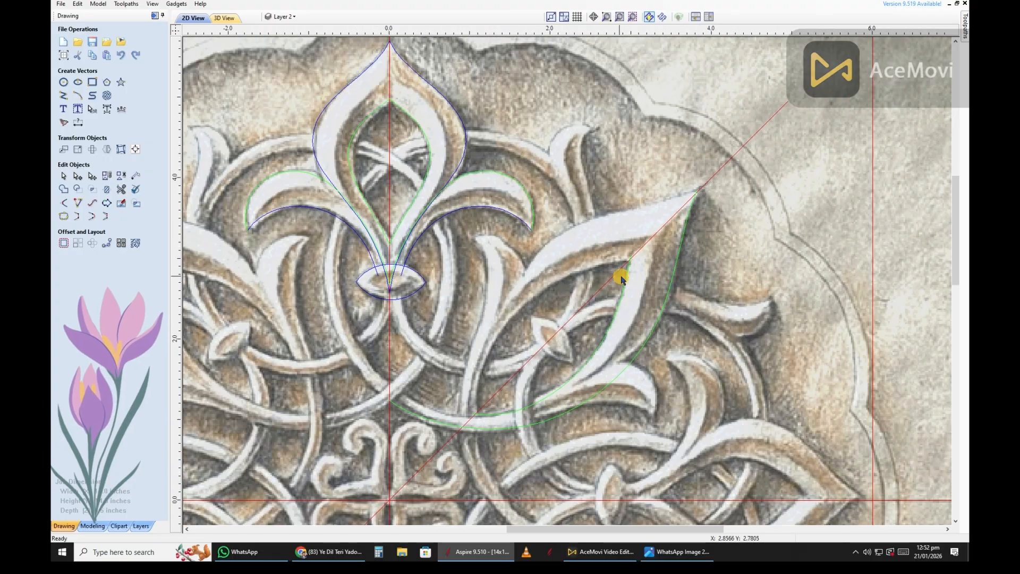
{"action": "scroll", "coordinate": [621, 278], "scroll_direction": "down", "scroll_amount": 4}
{"action": "scroll", "coordinate": [637, 321], "scroll_direction": "up", "scroll_amount": 3}
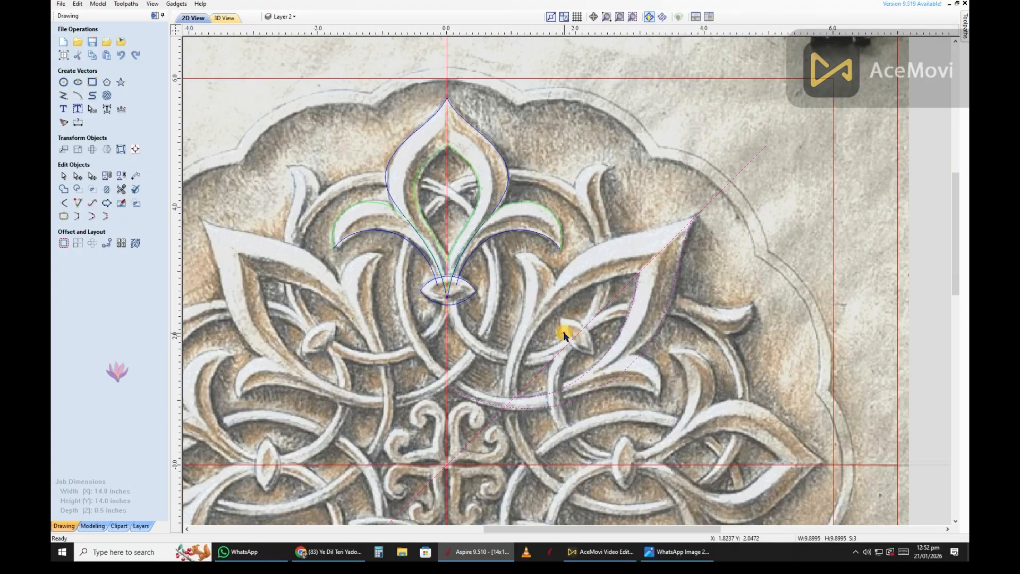
{"action": "scroll", "coordinate": [573, 327], "scroll_direction": "down", "scroll_amount": 2}
{"action": "left_click", "coordinate": [108, 149]}
{"action": "left_click", "coordinate": [118, 172]}
{"action": "left_click", "coordinate": [145, 208]}
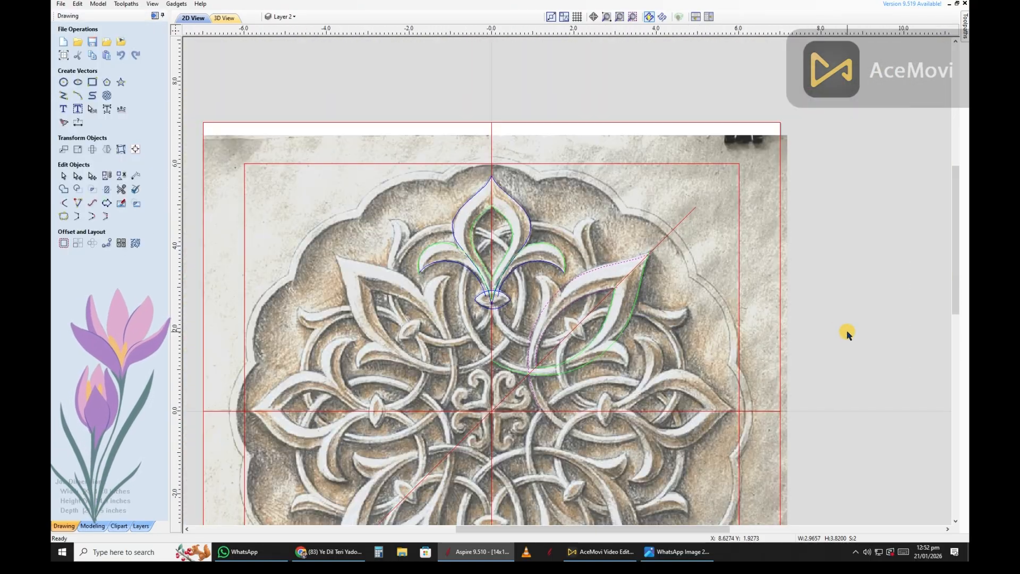
{"action": "scroll", "coordinate": [548, 287], "scroll_direction": "up", "scroll_amount": 5}
{"action": "left_click", "coordinate": [604, 344]}
{"action": "scroll", "coordinate": [604, 345], "scroll_direction": "up", "scroll_amount": 2}
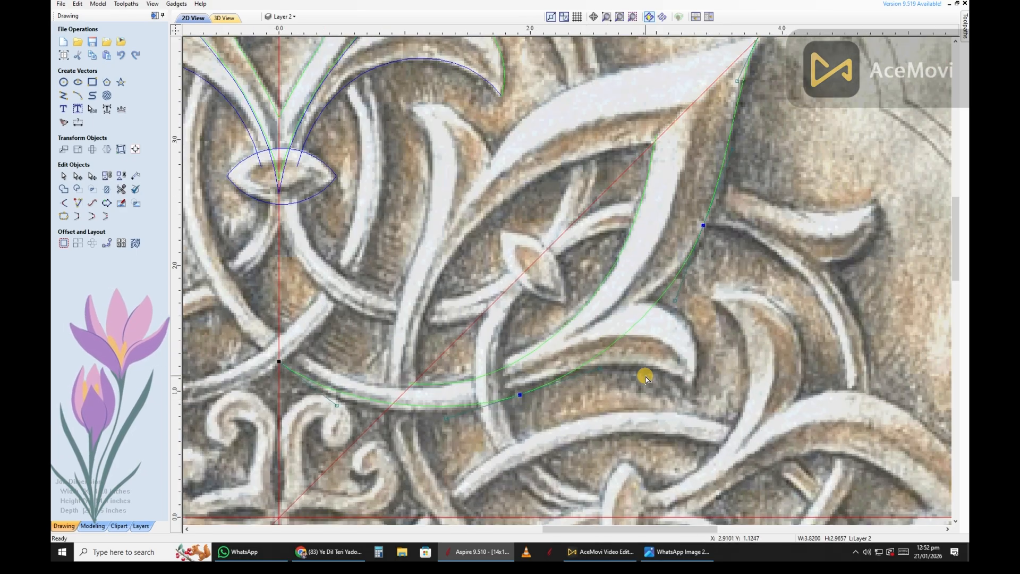
{"action": "left_click", "coordinate": [63, 95]}
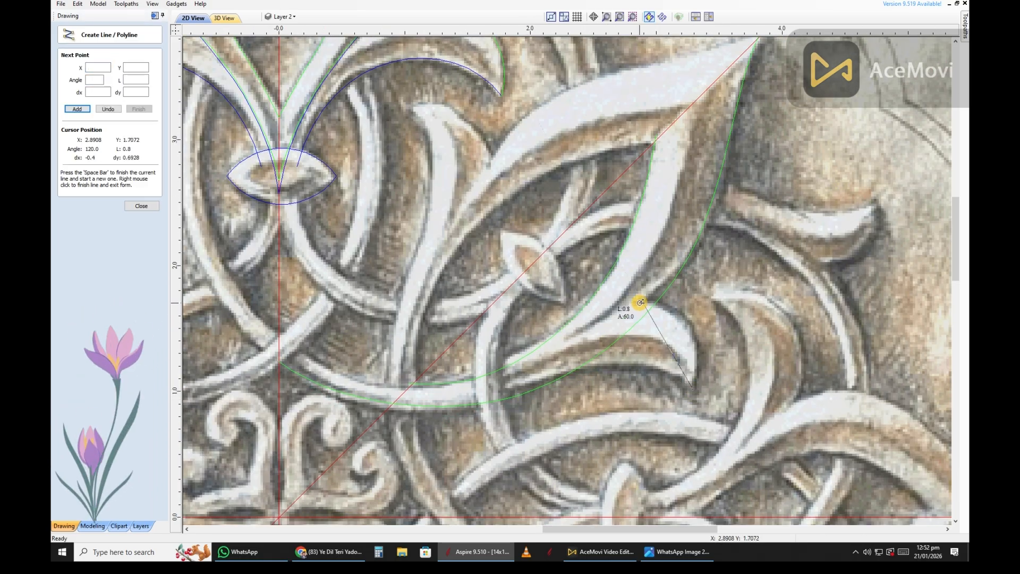
{"action": "left_click", "coordinate": [640, 301]}
{"action": "scroll", "coordinate": [440, 430], "scroll_direction": "up", "scroll_amount": 1}
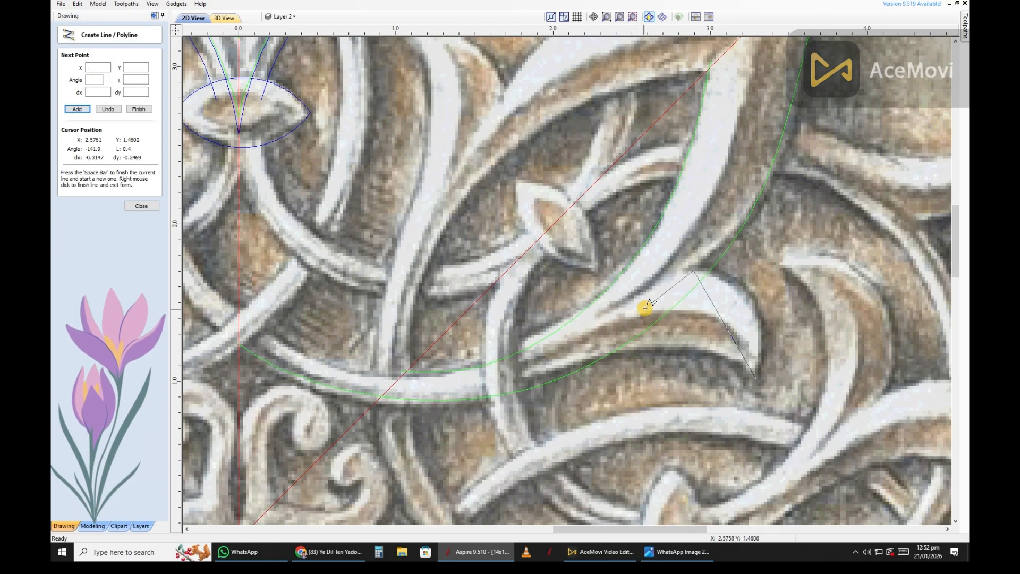
{"action": "scroll", "coordinate": [645, 307], "scroll_direction": "down", "scroll_amount": 2}
{"action": "scroll", "coordinate": [577, 244], "scroll_direction": "down", "scroll_amount": 1}
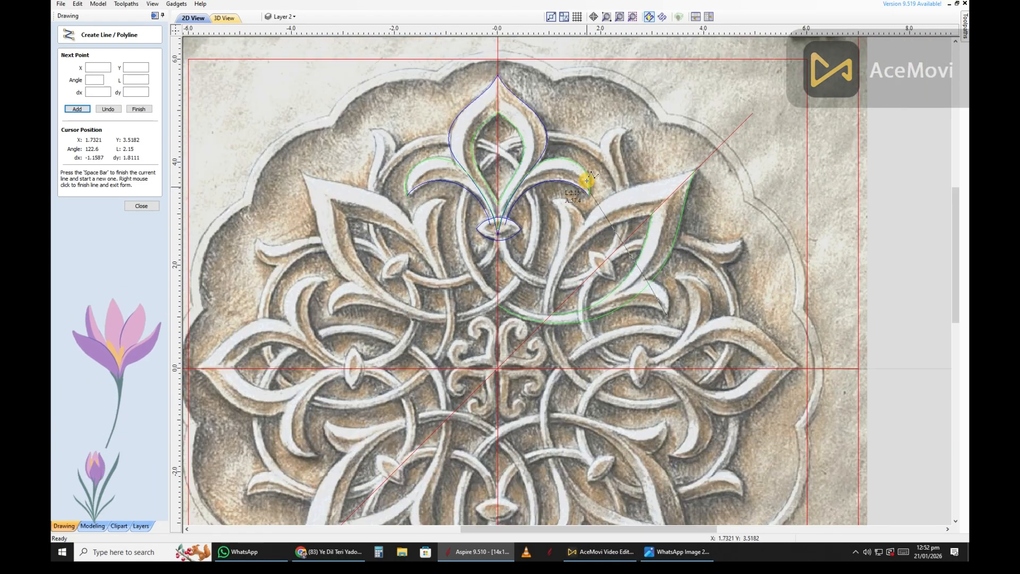
{"action": "scroll", "coordinate": [646, 288], "scroll_direction": "up", "scroll_amount": 3}
{"action": "right_click", "coordinate": [646, 272]}
{"action": "scroll", "coordinate": [680, 274], "scroll_direction": "down", "scroll_amount": 1}
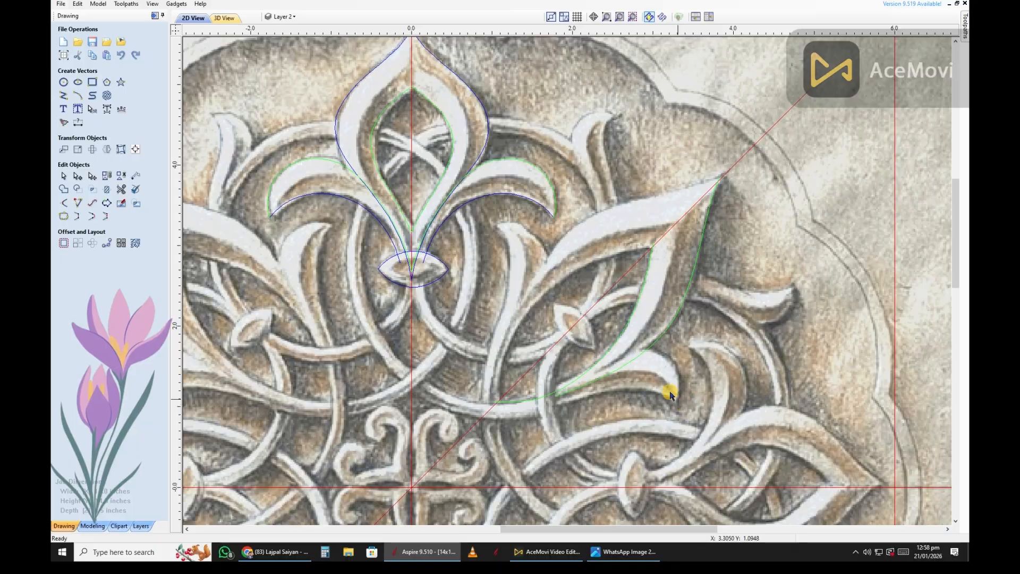
- Make the object vectors layer active and draw a two-segment polyline from the side leaf's tip over its crest to the diagonal guide line
{"action": "scroll", "coordinate": [667, 396], "scroll_direction": "up", "scroll_amount": 2}
{"action": "left_click", "coordinate": [280, 16]}
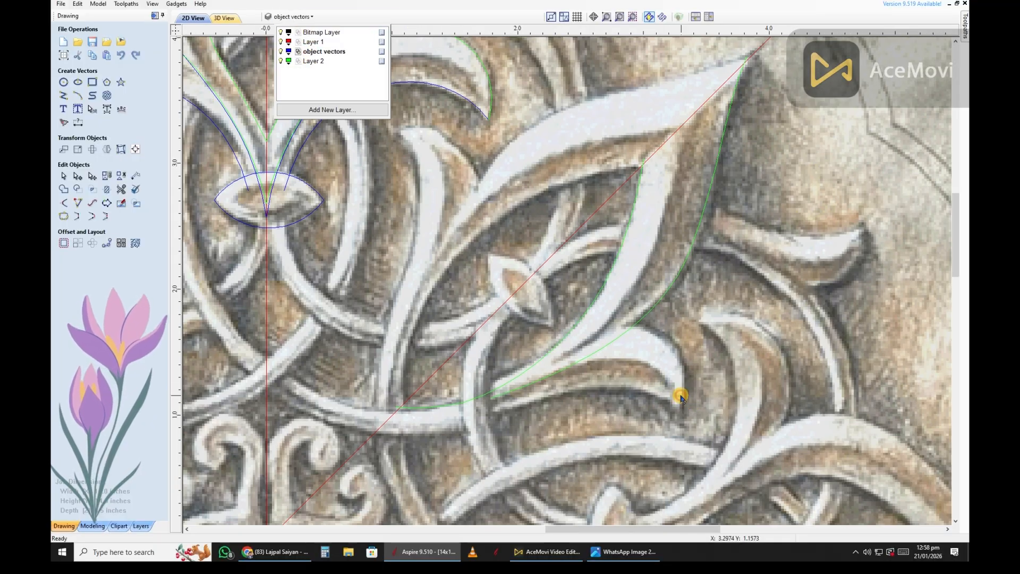
{"action": "left_click", "coordinate": [64, 96]}
{"action": "scroll", "coordinate": [681, 411], "scroll_direction": "up", "scroll_amount": 2}
{"action": "left_click", "coordinate": [678, 410]}
{"action": "scroll", "coordinate": [647, 356], "scroll_direction": "down", "scroll_amount": 3}
{"action": "scroll", "coordinate": [606, 333], "scroll_direction": "up", "scroll_amount": 2}
{"action": "left_click", "coordinate": [628, 310]}
{"action": "scroll", "coordinate": [448, 398], "scroll_direction": "up", "scroll_amount": 1}
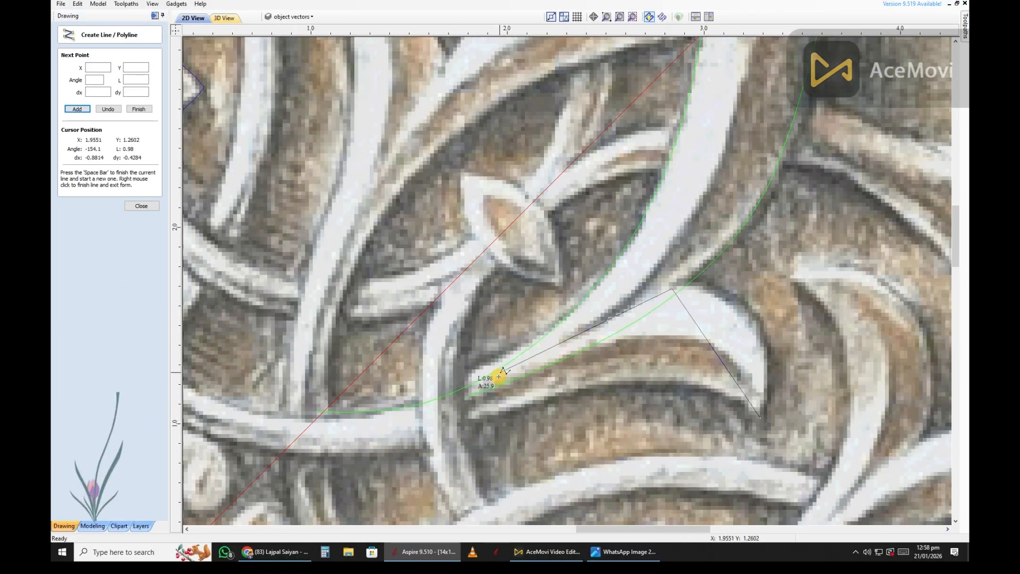
{"action": "scroll", "coordinate": [497, 377], "scroll_direction": "down", "scroll_amount": 1}
{"action": "scroll", "coordinate": [375, 422], "scroll_direction": "up", "scroll_amount": 2}
{"action": "left_click", "coordinate": [341, 399]}
{"action": "right_click", "coordinate": [342, 399]}
- Bend both spans of the side leaf's upper line into Bezier curves following the leaf's rounded end and the strand's upper edge
{"action": "key", "text": "n"}
{"action": "scroll", "coordinate": [345, 398], "scroll_direction": "down", "scroll_amount": 1}
{"action": "scroll", "coordinate": [431, 363], "scroll_direction": "up", "scroll_amount": 2}
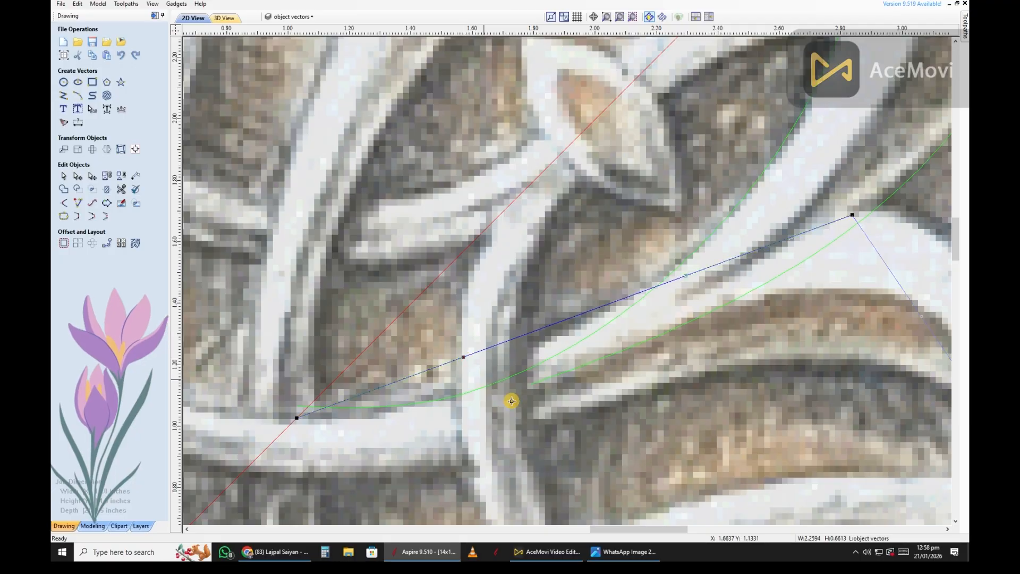
{"action": "left_click_drag", "start_coordinate": [512, 401], "coordinate": [526, 418]}
{"action": "scroll", "coordinate": [528, 415], "scroll_direction": "down", "scroll_amount": 3}
{"action": "scroll", "coordinate": [627, 337], "scroll_direction": "up", "scroll_amount": 2}
{"action": "left_click_drag", "start_coordinate": [559, 381], "coordinate": [567, 429]}
{"action": "left_click_drag", "start_coordinate": [727, 384], "coordinate": [773, 310]}
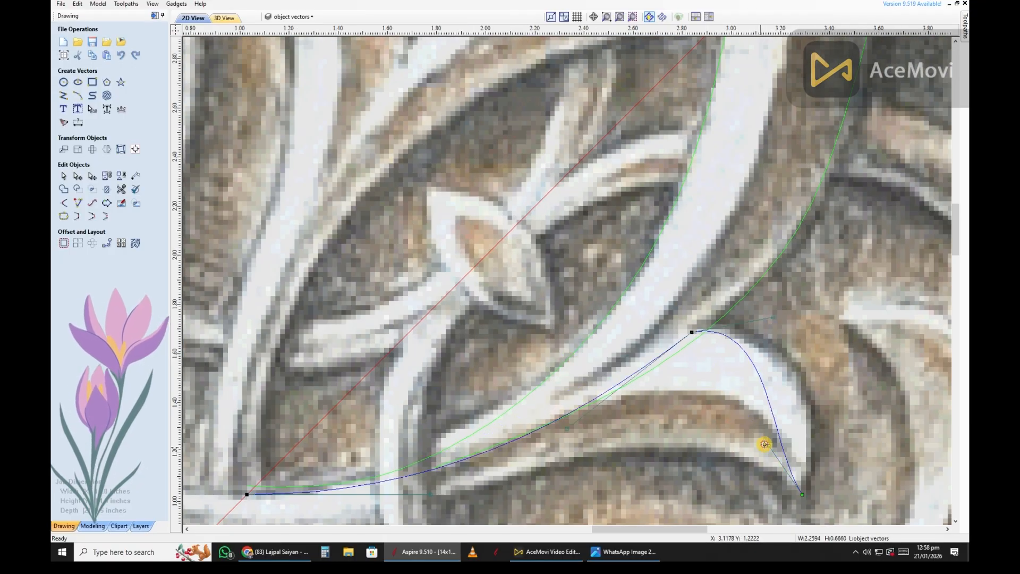
{"action": "left_click_drag", "start_coordinate": [769, 445], "coordinate": [854, 397]}
{"action": "scroll", "coordinate": [696, 267], "scroll_direction": "down", "scroll_amount": 2}
{"action": "scroll", "coordinate": [626, 256], "scroll_direction": "up", "scroll_amount": 1}
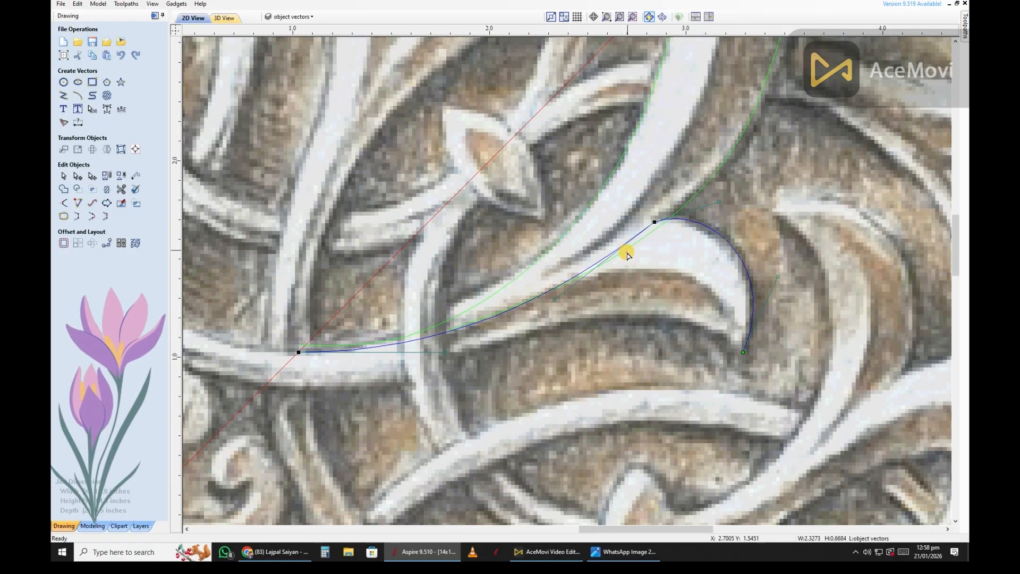
- Refine the handles of the long upper leaf span so it follows the leaf's top edge and the strand toward the diagonal guide
{"action": "scroll", "coordinate": [660, 222], "scroll_direction": "up", "scroll_amount": 2}
{"action": "left_click_drag", "start_coordinate": [493, 344], "coordinate": [495, 284]}
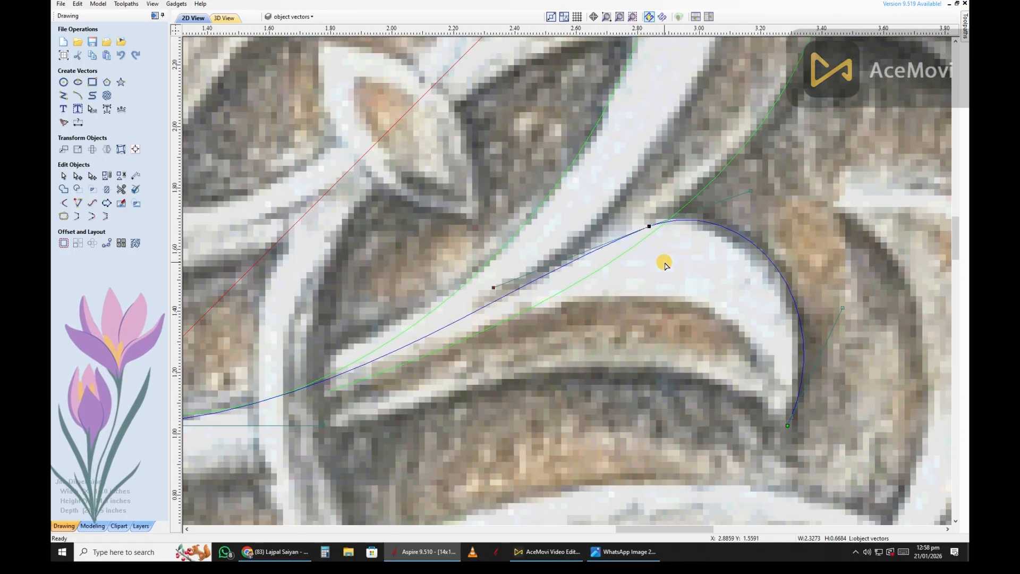
{"action": "scroll", "coordinate": [536, 246], "scroll_direction": "down", "scroll_amount": 2}
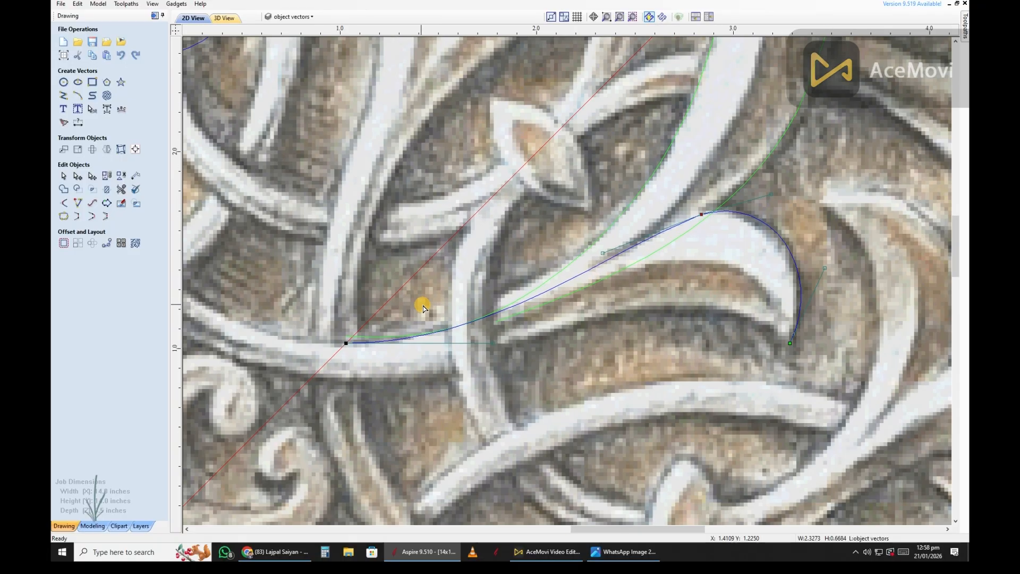
{"action": "left_click_drag", "start_coordinate": [444, 359], "coordinate": [486, 350]}
{"action": "scroll", "coordinate": [597, 272], "scroll_direction": "up", "scroll_amount": 2}
- Adjust the lower part of the diagonal petal's outer curve where it passes across the side leaf
{"action": "left_click", "coordinate": [656, 260]}
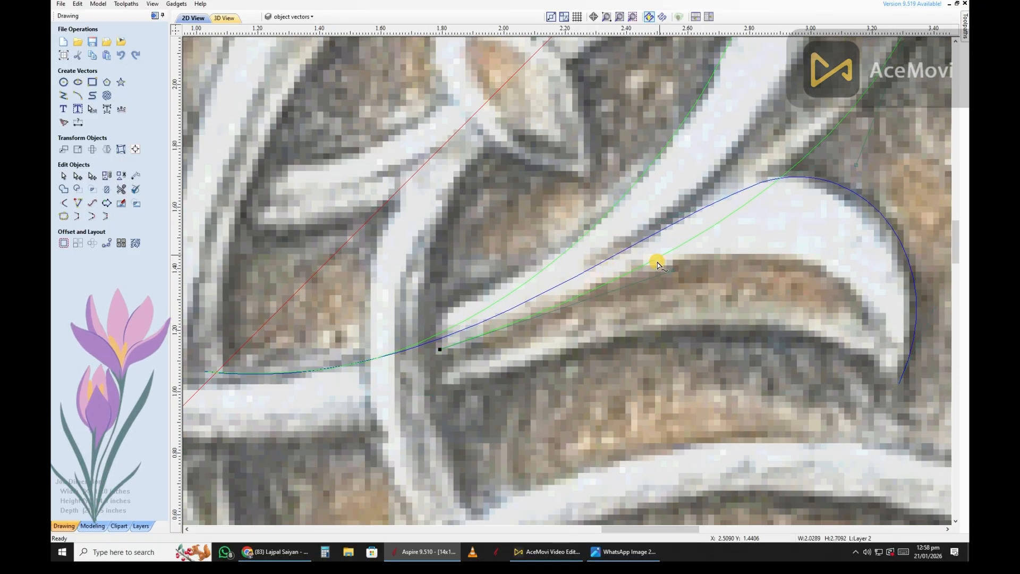
{"action": "scroll", "coordinate": [659, 274], "scroll_direction": "down", "scroll_amount": 2}
{"action": "left_click_drag", "start_coordinate": [668, 265], "coordinate": [732, 250]}
{"action": "scroll", "coordinate": [553, 294], "scroll_direction": "down", "scroll_amount": 3}
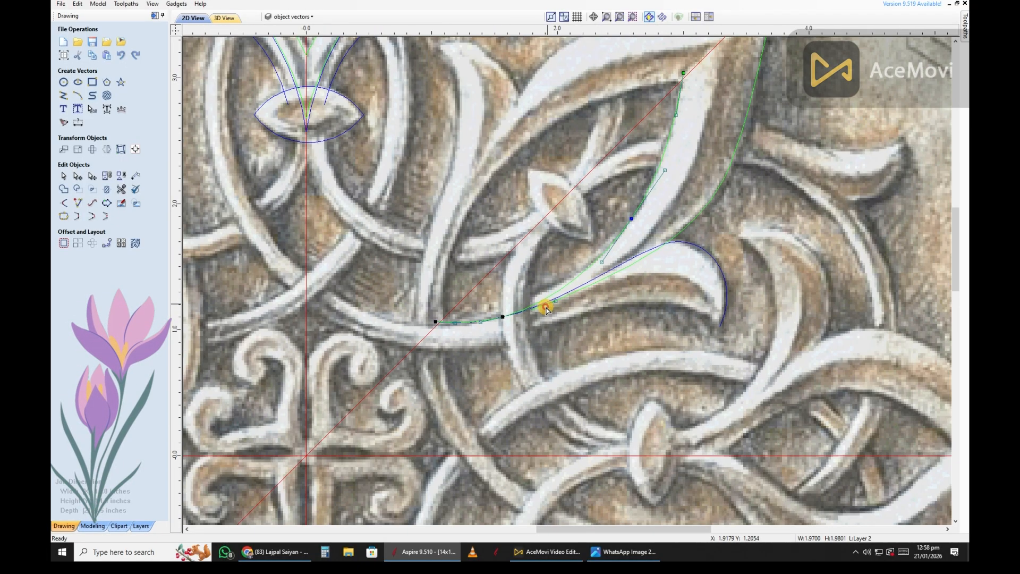
{"action": "scroll", "coordinate": [643, 315], "scroll_direction": "up", "scroll_amount": 2}
- Draw a straight line from the side leaf's tip to the vertical centre guide below the strand crossing
{"action": "key", "text": "l"}
{"action": "left_click", "coordinate": [707, 326]}
{"action": "middle_click_drag", "start_coordinate": [190, 296], "coordinate": [307, 312]}
{"action": "scroll", "coordinate": [307, 313], "scroll_direction": "down", "scroll_amount": 1}
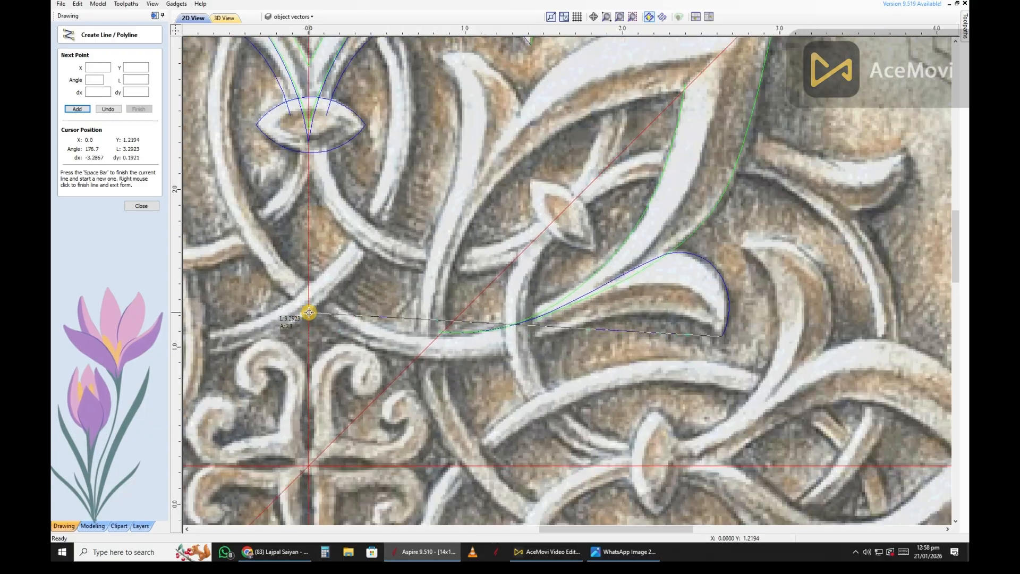
{"action": "scroll", "coordinate": [307, 315], "scroll_direction": "up", "scroll_amount": 3}
{"action": "left_click", "coordinate": [307, 319]}
{"action": "scroll", "coordinate": [307, 318], "scroll_direction": "down", "scroll_amount": 1}
{"action": "right_click", "coordinate": [308, 318]}
- Bend the new line into a curve along the strand's lower edge and the side leaf's underside
{"action": "key", "text": "n"}
{"action": "left_click_drag", "start_coordinate": [503, 331], "coordinate": [491, 471]}
{"action": "scroll", "coordinate": [491, 471], "scroll_direction": "down", "scroll_amount": 1}
{"action": "middle_click_drag", "start_coordinate": [492, 471], "coordinate": [362, 467]}
{"action": "left_click_drag", "start_coordinate": [576, 365], "coordinate": [642, 275]}
- Insert a node where the lower curve crosses the vertical strand and shape the curve along the strand's lower edge
{"action": "scroll", "coordinate": [451, 378], "scroll_direction": "up", "scroll_amount": 3}
{"action": "key", "text": "p"}
{"action": "left_click_drag", "start_coordinate": [450, 378], "coordinate": [475, 401]}
{"action": "scroll", "coordinate": [463, 419], "scroll_direction": "down", "scroll_amount": 1}
{"action": "scroll", "coordinate": [542, 403], "scroll_direction": "down", "scroll_amount": 2}
{"action": "scroll", "coordinate": [597, 391], "scroll_direction": "up", "scroll_amount": 2}
{"action": "scroll", "coordinate": [646, 360], "scroll_direction": "down", "scroll_amount": 1}
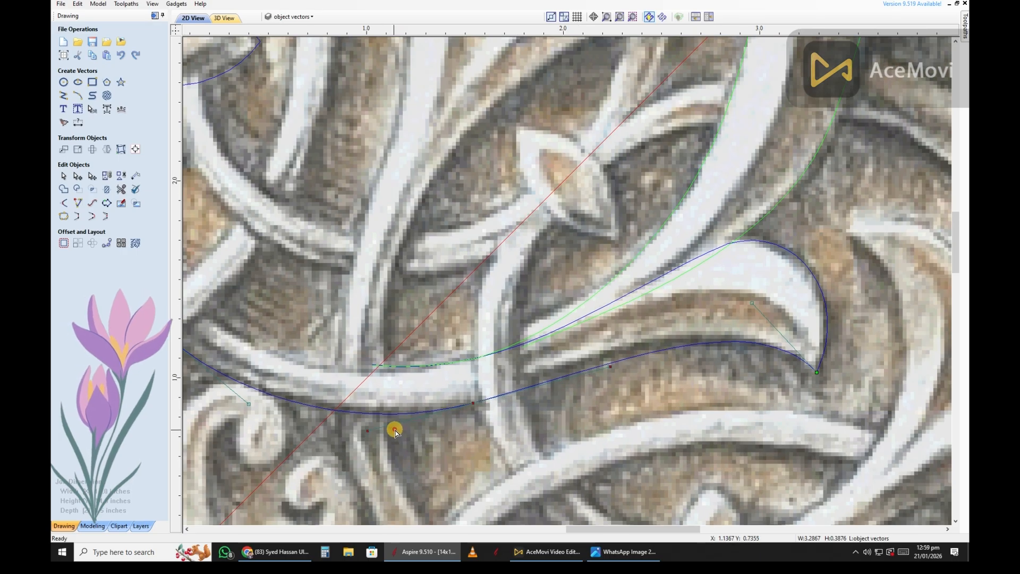
{"action": "left_click_drag", "start_coordinate": [248, 404], "coordinate": [248, 400]}
- Insert another node on the lower curve beneath the side leaf and move it up to the leaf's lower edge
{"action": "middle_click_drag", "start_coordinate": [186, 308], "coordinate": [370, 341]}
{"action": "scroll", "coordinate": [570, 434], "scroll_direction": "up", "scroll_amount": 1}
{"action": "middle_click_drag", "start_coordinate": [571, 433], "coordinate": [496, 421]}
{"action": "scroll", "coordinate": [871, 372], "scroll_direction": "down", "scroll_amount": 1}
{"action": "middle_click_drag", "start_coordinate": [871, 371], "coordinate": [730, 360]}
{"action": "scroll", "coordinate": [670, 360], "scroll_direction": "up", "scroll_amount": 3}
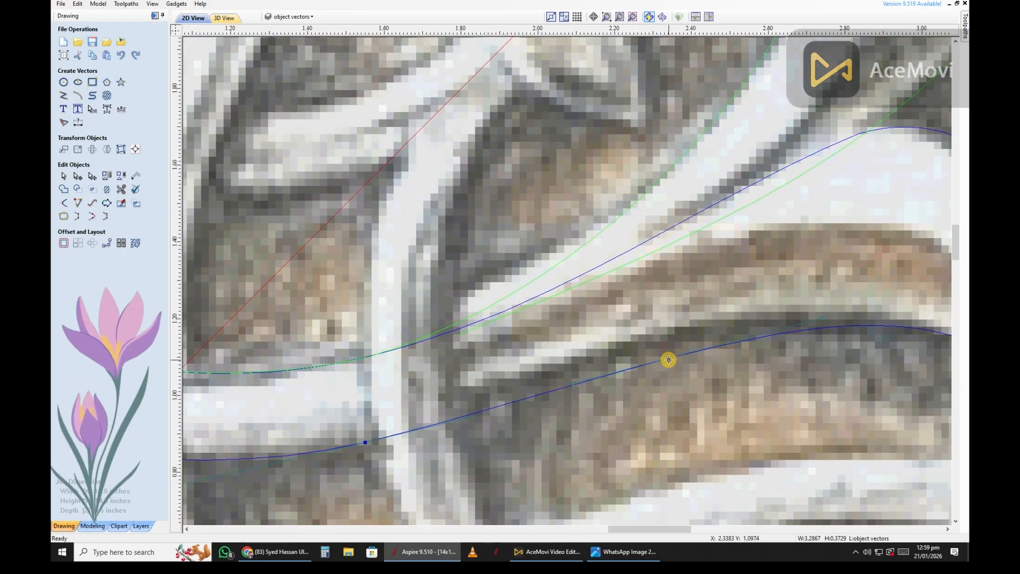
{"action": "key", "text": "p"}
{"action": "left_click_drag", "start_coordinate": [669, 360], "coordinate": [666, 339]}
{"action": "scroll", "coordinate": [667, 339], "scroll_direction": "down", "scroll_amount": 4}
{"action": "scroll", "coordinate": [752, 334], "scroll_direction": "up", "scroll_amount": 1}
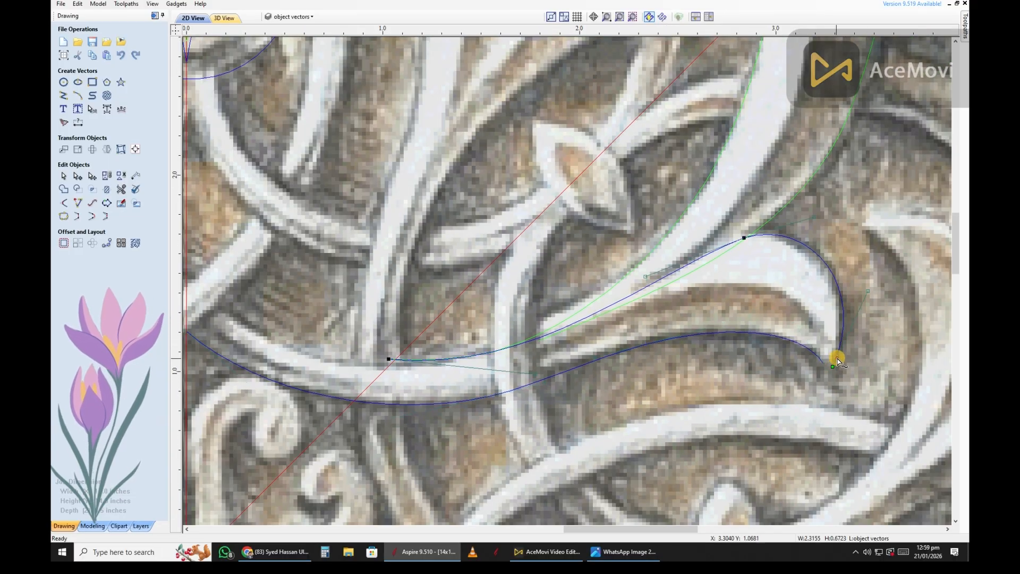
- Reshape the upper curve's handles at the crest and tip to round the side leaf's end
{"action": "left_click_drag", "start_coordinate": [868, 295], "coordinate": [865, 365]}
{"action": "left_click_drag", "start_coordinate": [813, 217], "coordinate": [850, 206]}
{"action": "left_click_drag", "start_coordinate": [874, 326], "coordinate": [863, 392]}
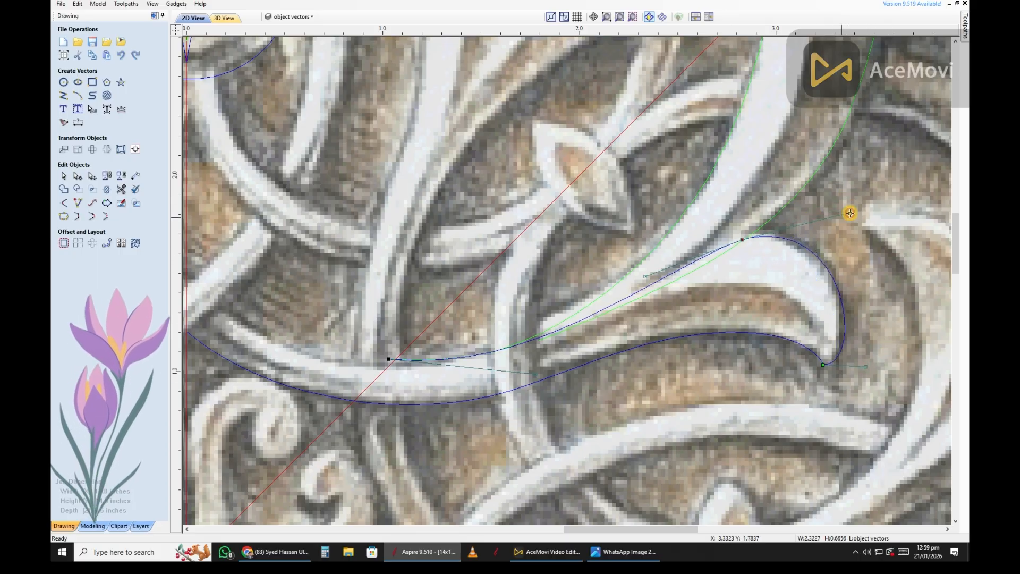
{"action": "scroll", "coordinate": [792, 282], "scroll_direction": "down", "scroll_amount": 2}
{"action": "scroll", "coordinate": [809, 325], "scroll_direction": "up", "scroll_amount": 2}
{"action": "scroll", "coordinate": [739, 317], "scroll_direction": "down", "scroll_amount": 1}
{"action": "scroll", "coordinate": [688, 302], "scroll_direction": "up", "scroll_amount": 2}
- Refine the lower curve under the leaf and align the upper and lower curve ends at the leaf's tip
{"action": "left_click", "coordinate": [646, 304]}
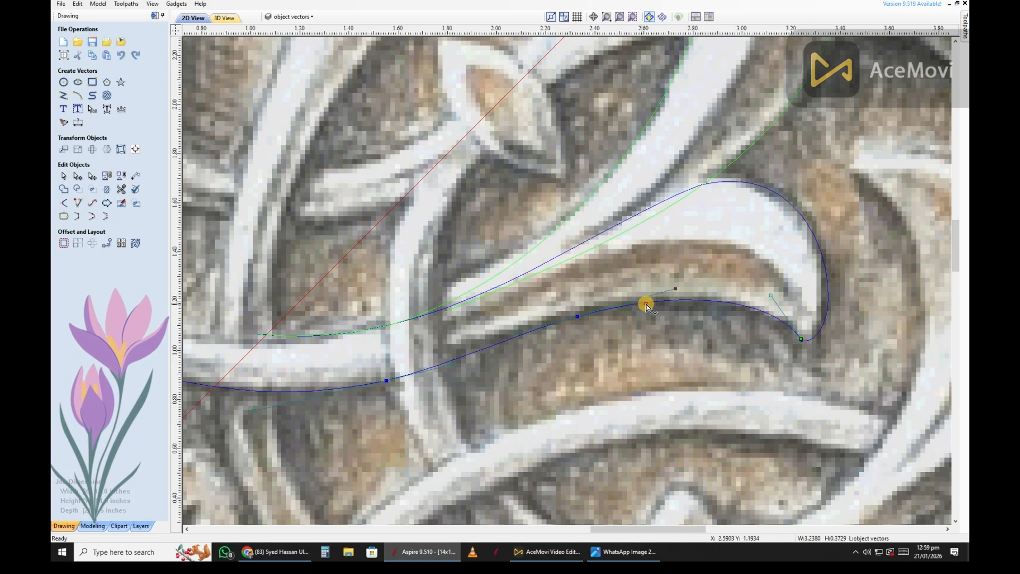
{"action": "scroll", "coordinate": [761, 322], "scroll_direction": "up", "scroll_amount": 4}
{"action": "scroll", "coordinate": [836, 324], "scroll_direction": "down", "scroll_amount": 1}
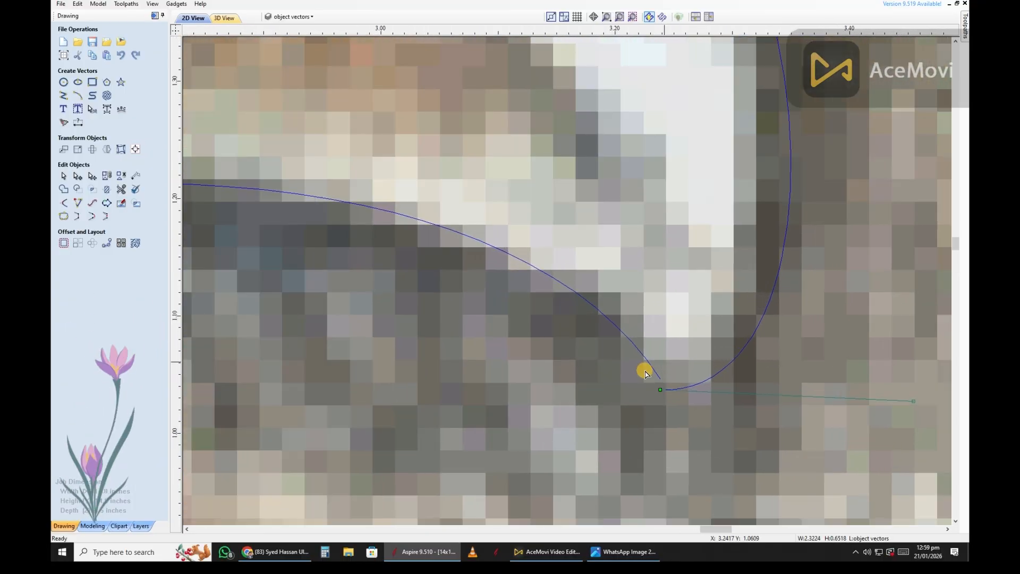
{"action": "scroll", "coordinate": [673, 414], "scroll_direction": "down", "scroll_amount": 2}
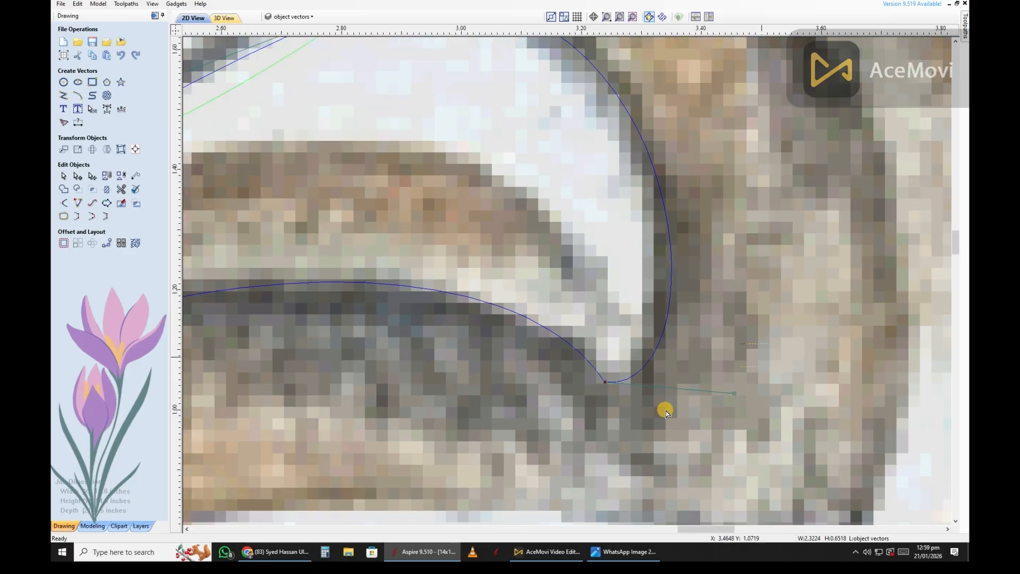
{"action": "scroll", "coordinate": [694, 370], "scroll_direction": "down", "scroll_amount": 2}
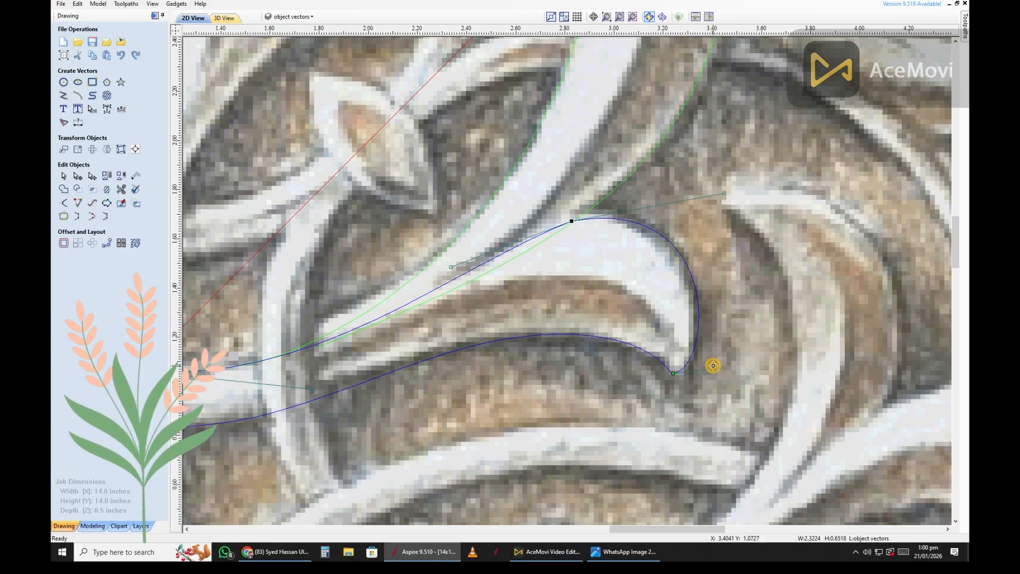
- Fine-tune the upper curve's crest node and tip handle to match the leaf's top edge
{"action": "scroll", "coordinate": [713, 365], "scroll_direction": "down", "scroll_amount": 3}
{"action": "scroll", "coordinate": [771, 179], "scroll_direction": "up", "scroll_amount": 3}
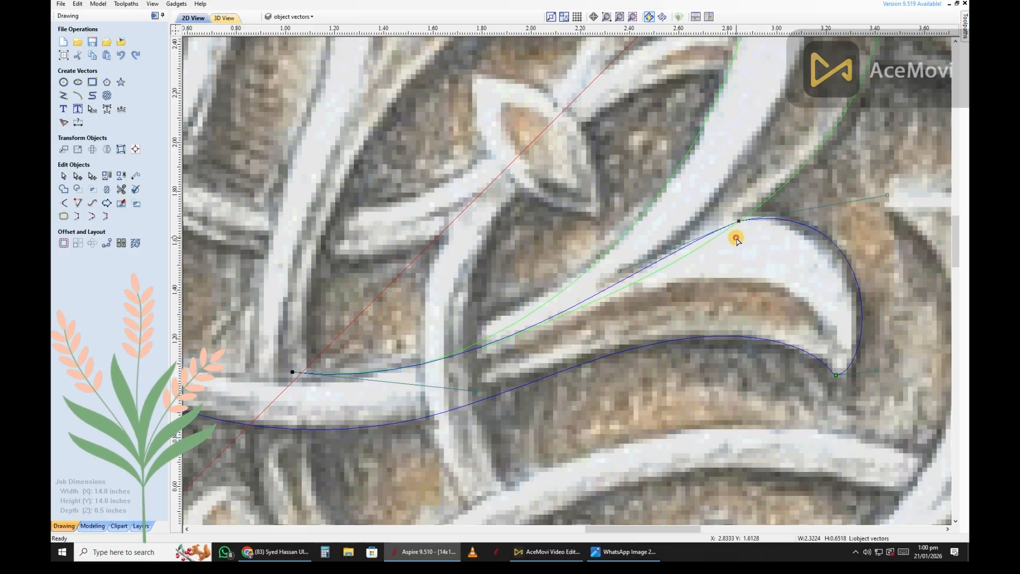
{"action": "scroll", "coordinate": [772, 232], "scroll_direction": "up", "scroll_amount": 2}
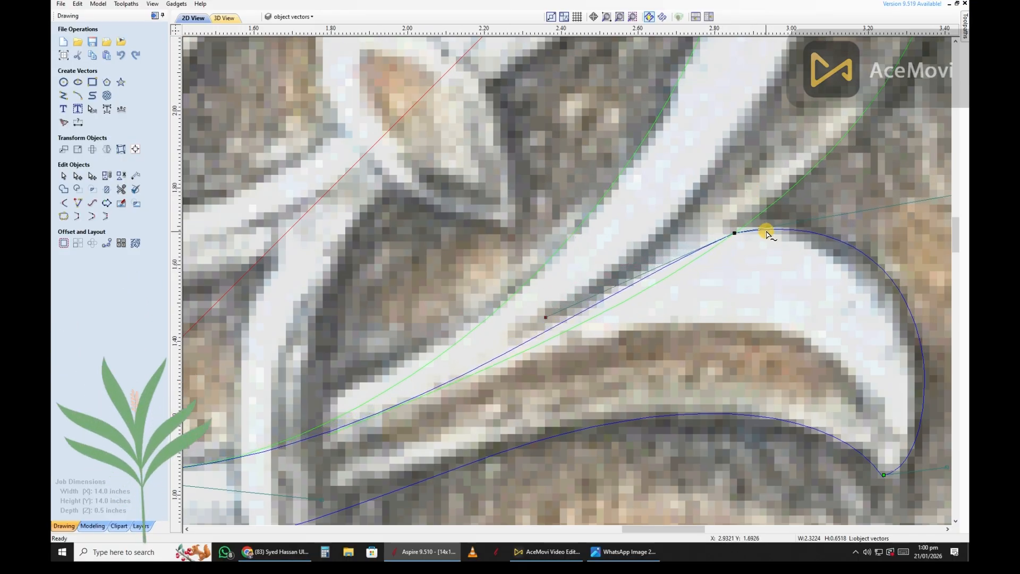
{"action": "scroll", "coordinate": [726, 249], "scroll_direction": "down", "scroll_amount": 4}
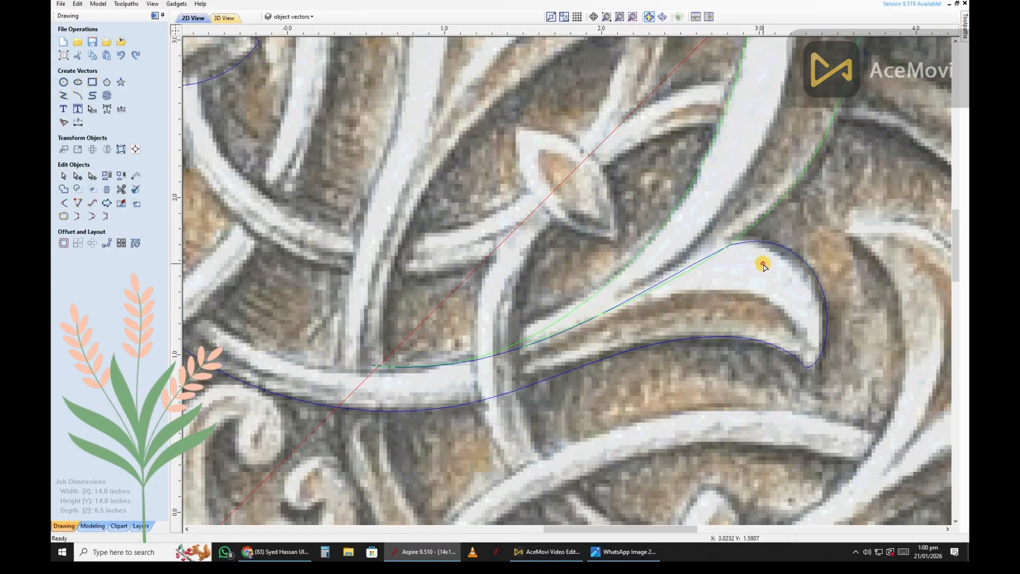
{"action": "scroll", "coordinate": [676, 275], "scroll_direction": "up", "scroll_amount": 2}
- Fine-tune the lower curve's handles between the vertical centre guide and the leaf so it follows the strand's lower edge
{"action": "scroll", "coordinate": [653, 296], "scroll_direction": "down", "scroll_amount": 3}
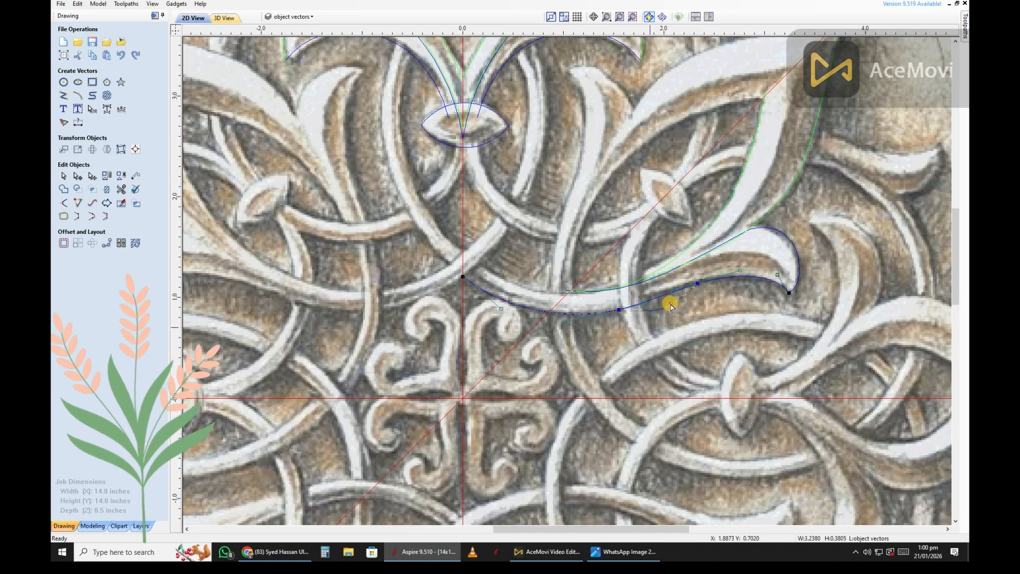
{"action": "scroll", "coordinate": [671, 300], "scroll_direction": "up", "scroll_amount": 3}
{"action": "scroll", "coordinate": [615, 334], "scroll_direction": "up", "scroll_amount": 2}
{"action": "scroll", "coordinate": [658, 312], "scroll_direction": "down", "scroll_amount": 2}
{"action": "scroll", "coordinate": [592, 341], "scroll_direction": "up", "scroll_amount": 2}
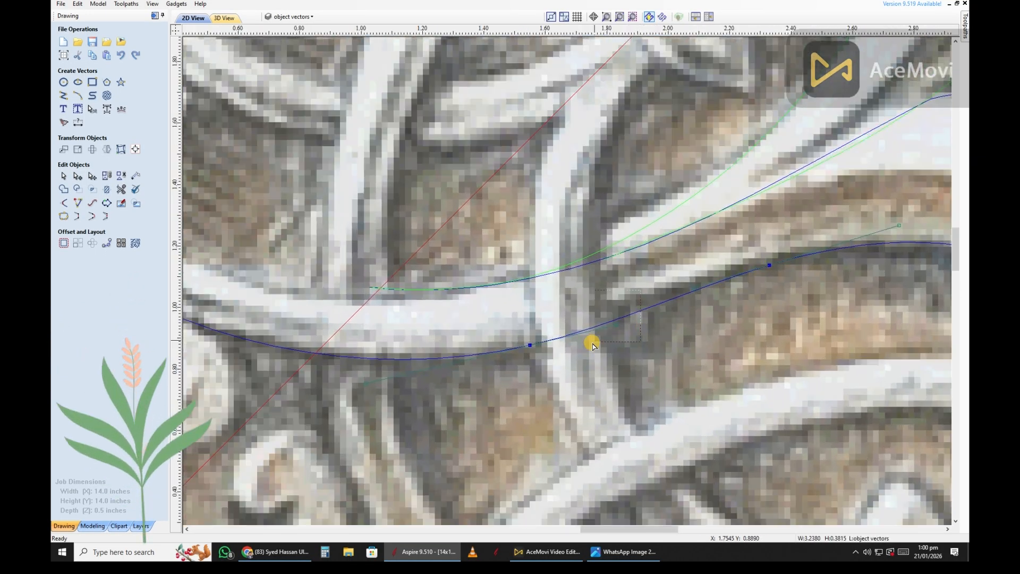
{"action": "scroll", "coordinate": [695, 322], "scroll_direction": "down", "scroll_amount": 4}
{"action": "scroll", "coordinate": [797, 288], "scroll_direction": "up", "scroll_amount": 3}
{"action": "scroll", "coordinate": [770, 287], "scroll_direction": "down", "scroll_amount": 3}
{"action": "scroll", "coordinate": [510, 278], "scroll_direction": "up", "scroll_amount": 3}
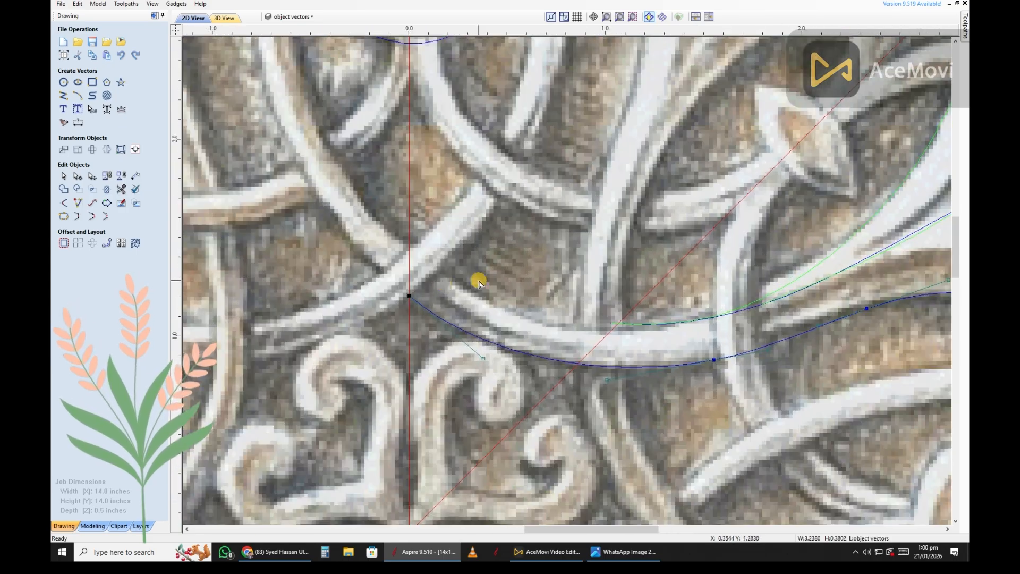
- Draw a line from the upper leaf curve's end at the diagonal guide to the vertical centre guide at the strand crossing
{"action": "scroll", "coordinate": [615, 320], "scroll_direction": "up", "scroll_amount": 6}
{"action": "key", "text": "space"}
{"action": "scroll", "coordinate": [603, 320], "scroll_direction": "up", "scroll_amount": 4}
{"action": "left_click", "coordinate": [601, 290]}
{"action": "scroll", "coordinate": [659, 338], "scroll_direction": "down", "scroll_amount": 4}
{"action": "scroll", "coordinate": [770, 361], "scroll_direction": "down", "scroll_amount": 3}
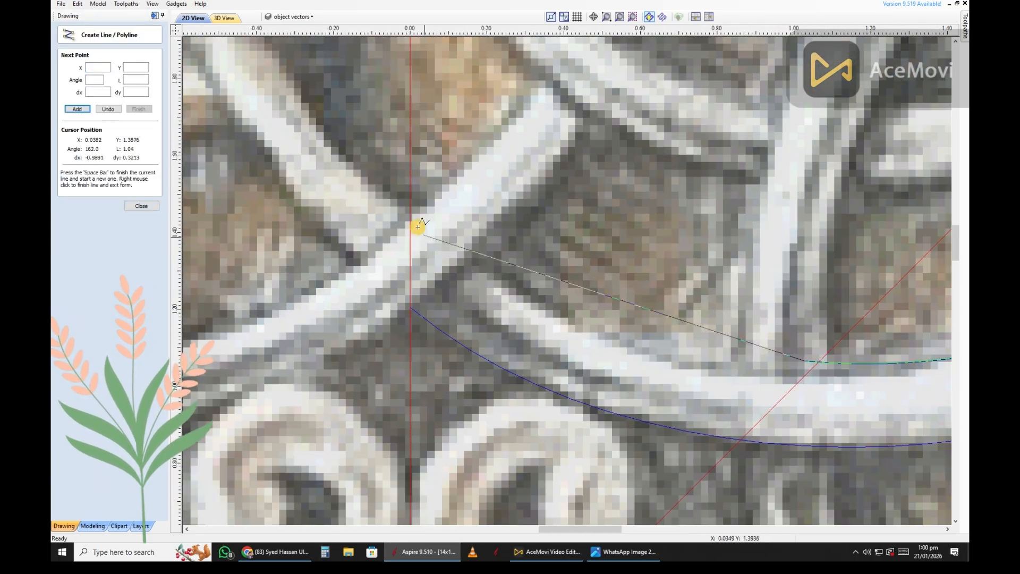
{"action": "left_click", "coordinate": [415, 224]}
{"action": "scroll", "coordinate": [414, 224], "scroll_direction": "down", "scroll_amount": 1}
{"action": "right_click", "coordinate": [508, 282]}
- Convert the new line to a Bezier curve and bend it along the strand's upper edge
{"action": "key", "text": "n"}
{"action": "scroll", "coordinate": [517, 276], "scroll_direction": "up", "scroll_amount": 2}
{"action": "key", "text": "b"}
{"action": "left_click_drag", "start_coordinate": [447, 234], "coordinate": [438, 289]}
{"action": "scroll", "coordinate": [594, 309], "scroll_direction": "up", "scroll_amount": 2}
{"action": "left_click_drag", "start_coordinate": [547, 261], "coordinate": [576, 295]}
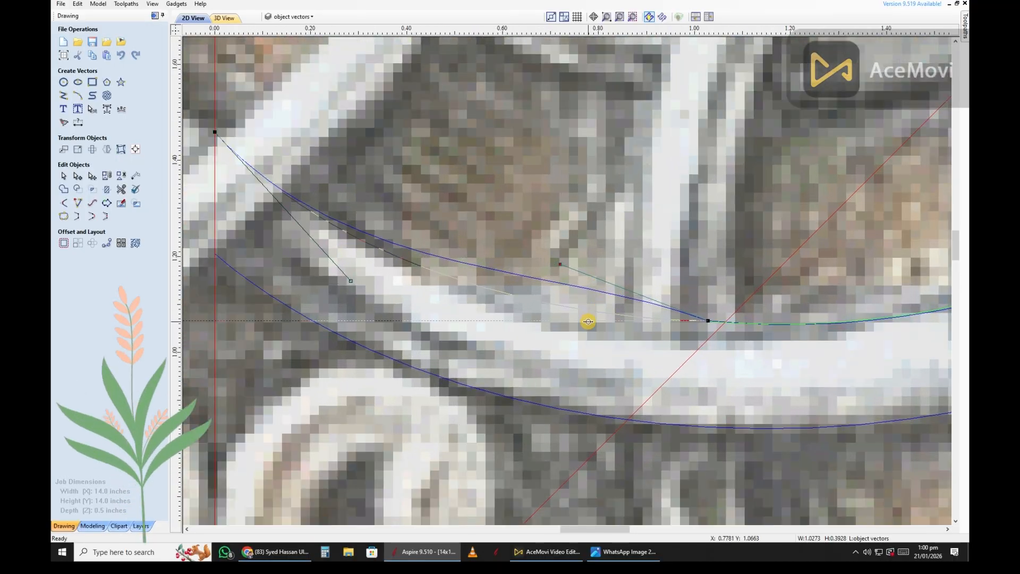
- Level the strand curve's handle at the diagonal guide and align the upper leaf curve's end with it
{"action": "scroll", "coordinate": [610, 307], "scroll_direction": "down", "scroll_amount": 4}
{"action": "scroll", "coordinate": [626, 319], "scroll_direction": "up", "scroll_amount": 2}
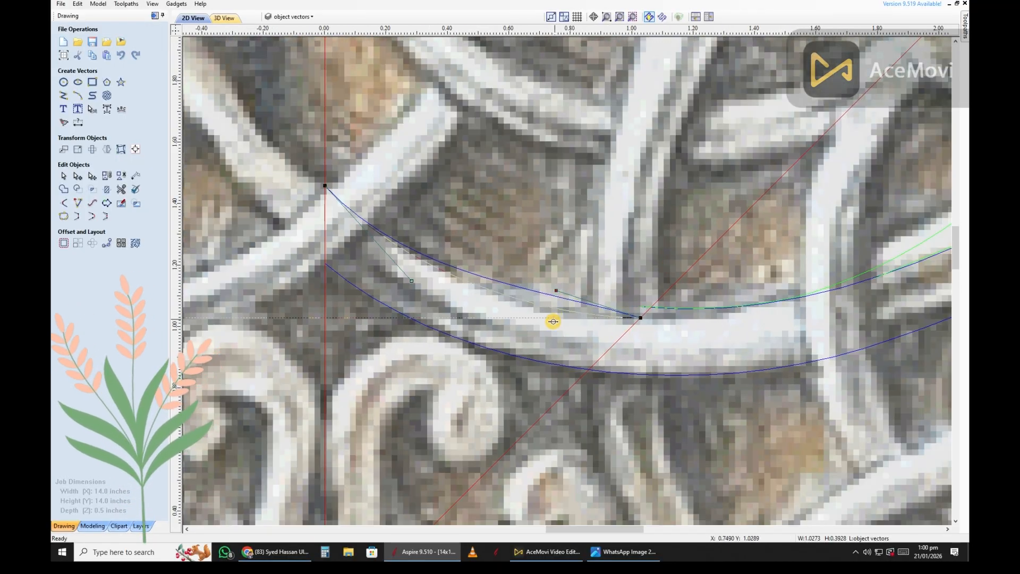
{"action": "scroll", "coordinate": [663, 317], "scroll_direction": "up", "scroll_amount": 3}
{"action": "left_click", "coordinate": [658, 297]}
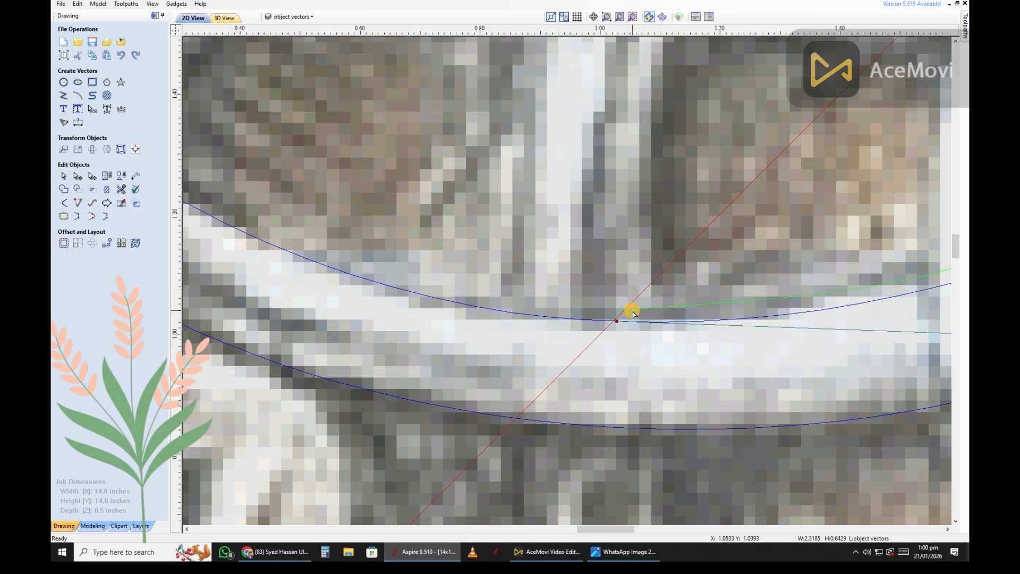
{"action": "scroll", "coordinate": [632, 313], "scroll_direction": "down", "scroll_amount": 3}
- Remove the last span of the diagonal petal's inner curve and reposition its new end beside the strand crossing
{"action": "left_click", "coordinate": [703, 315]}
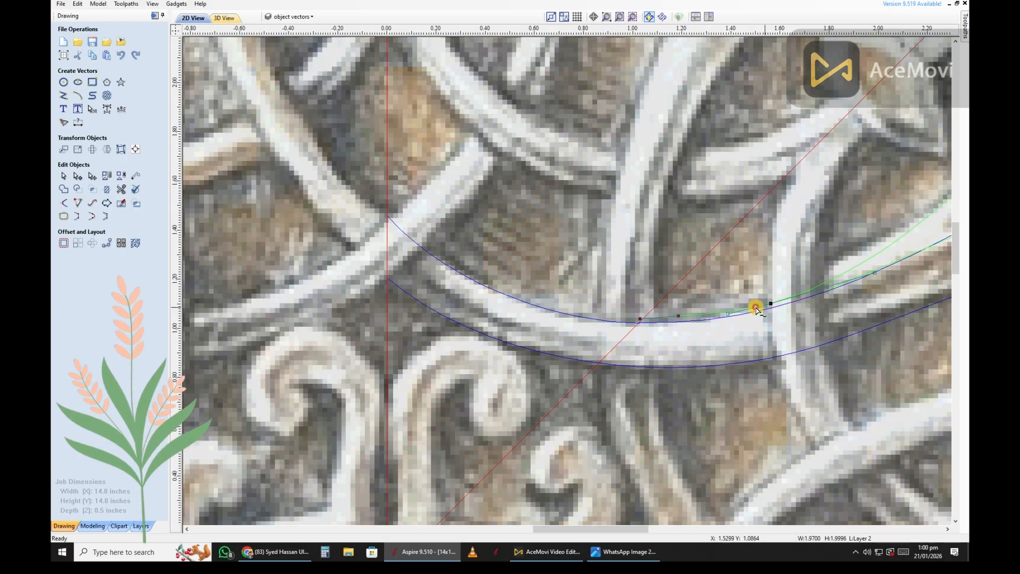
{"action": "scroll", "coordinate": [723, 315], "scroll_direction": "up", "scroll_amount": 1}
{"action": "key", "text": "r"}
{"action": "scroll", "coordinate": [635, 350], "scroll_direction": "down", "scroll_amount": 2}
{"action": "scroll", "coordinate": [766, 296], "scroll_direction": "up", "scroll_amount": 2}
{"action": "left_click_drag", "start_coordinate": [708, 331], "coordinate": [677, 337]}
{"action": "scroll", "coordinate": [676, 337], "scroll_direction": "down", "scroll_amount": 3}
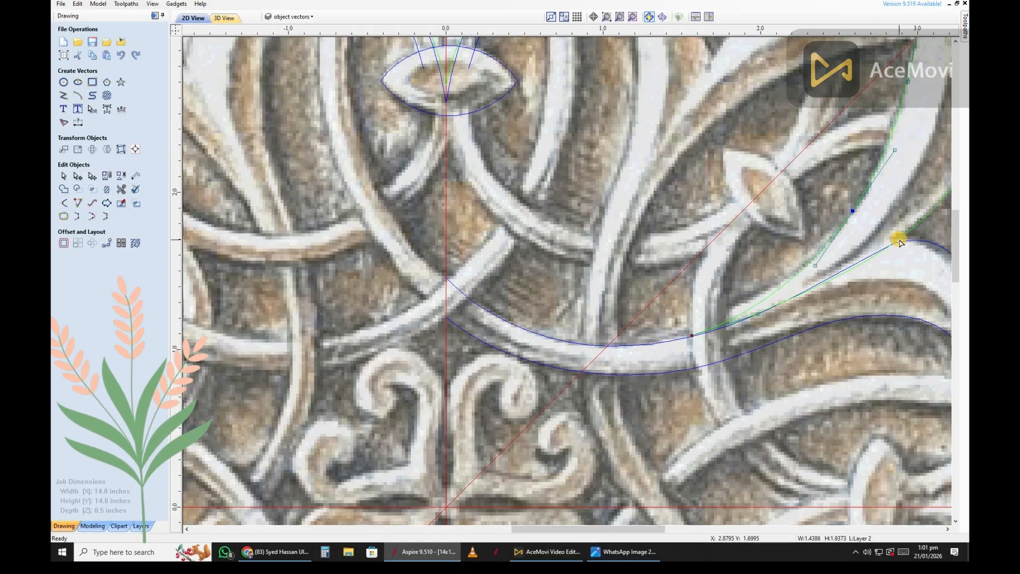
- Refine the inner petal curve's lower end so it meets the side leaf's upper curve at the strand's edge
{"action": "scroll", "coordinate": [719, 326], "scroll_direction": "up", "scroll_amount": 1}
{"action": "scroll", "coordinate": [785, 326], "scroll_direction": "down", "scroll_amount": 1}
{"action": "scroll", "coordinate": [724, 287], "scroll_direction": "down", "scroll_amount": 2}
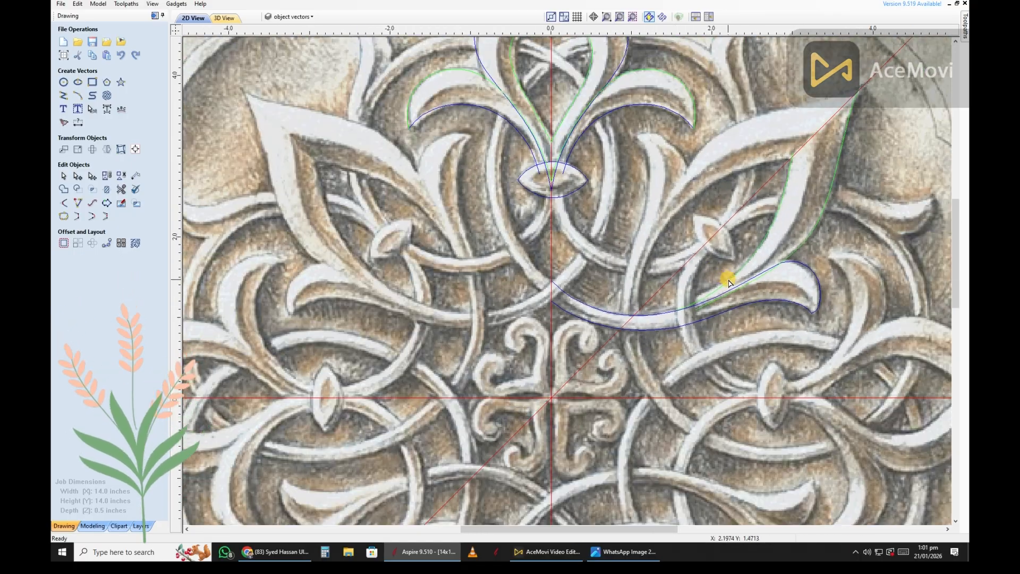
{"action": "scroll", "coordinate": [664, 324], "scroll_direction": "up", "scroll_amount": 4}
{"action": "scroll", "coordinate": [633, 321], "scroll_direction": "down", "scroll_amount": 2}
{"action": "scroll", "coordinate": [619, 285], "scroll_direction": "up", "scroll_amount": 4}
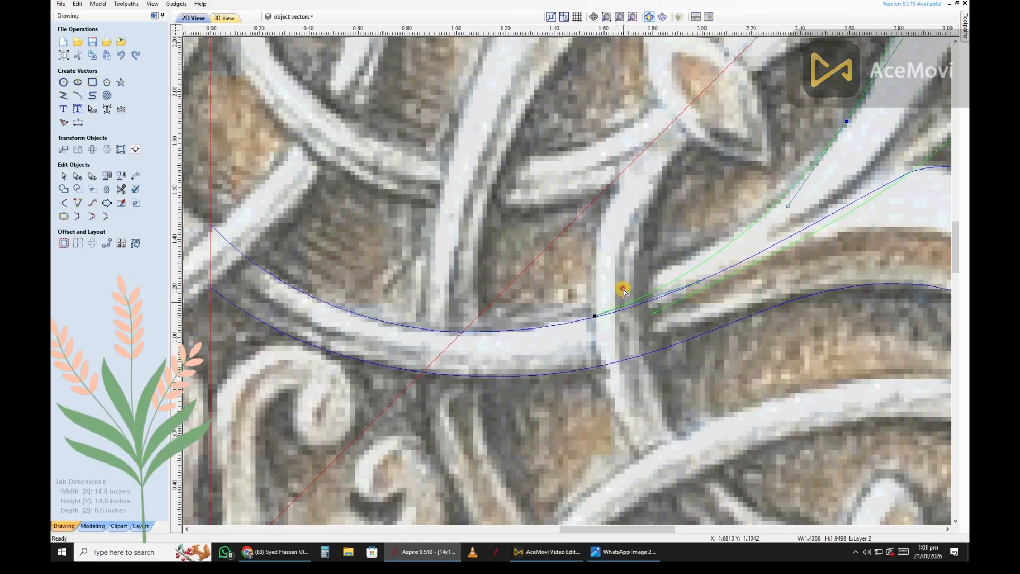
{"action": "scroll", "coordinate": [585, 341], "scroll_direction": "down", "scroll_amount": 5}
- Adjust the handle of the strand's upper-edge curve at the diagonal guide so its two spans flow smoothly together
{"action": "left_click", "coordinate": [499, 324]}
{"action": "scroll", "coordinate": [478, 329], "scroll_direction": "up", "scroll_amount": 3}
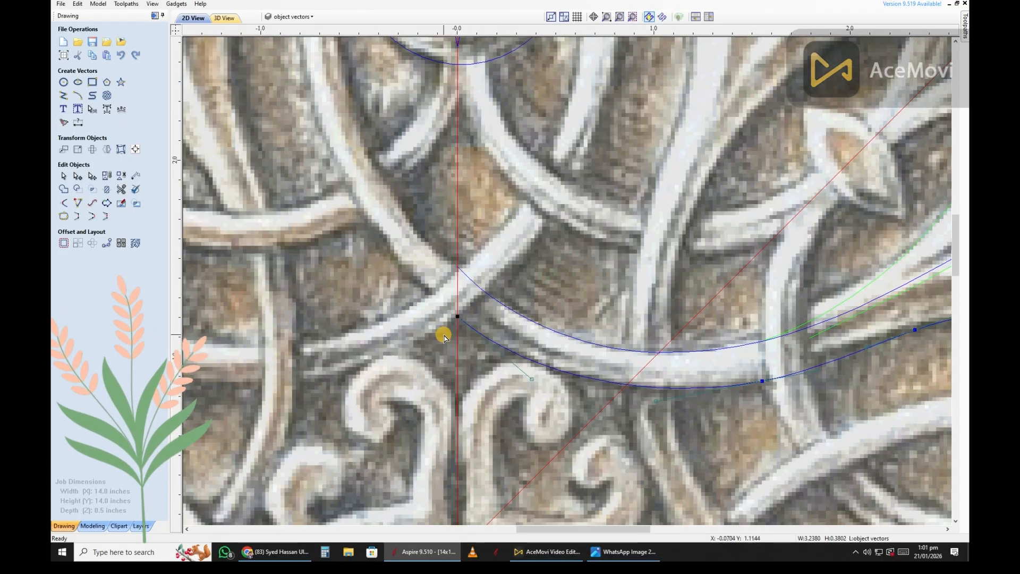
{"action": "scroll", "coordinate": [500, 351], "scroll_direction": "down", "scroll_amount": 3}
{"action": "scroll", "coordinate": [604, 336], "scroll_direction": "up", "scroll_amount": 5}
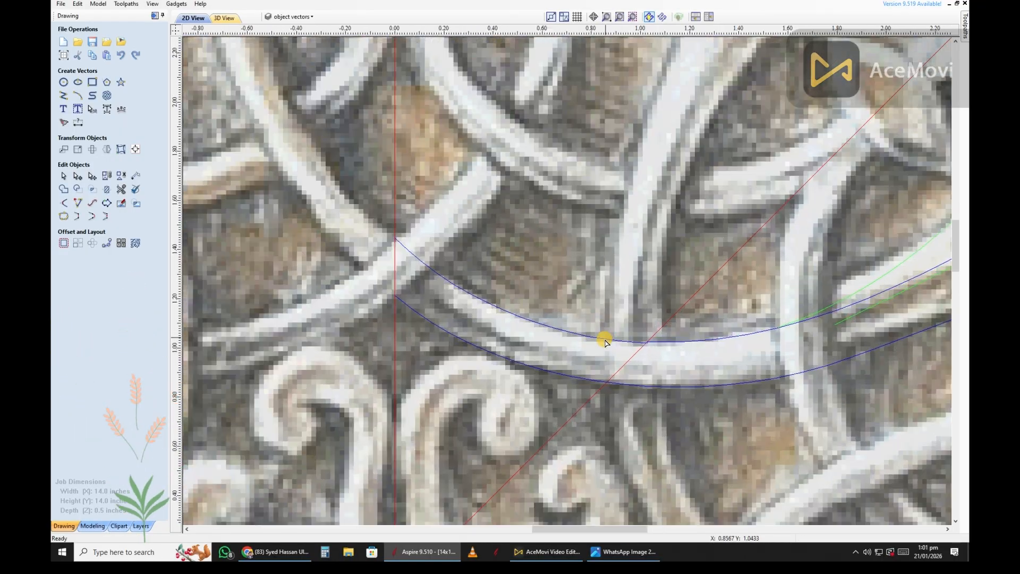
{"action": "scroll", "coordinate": [701, 340], "scroll_direction": "up", "scroll_amount": 8}
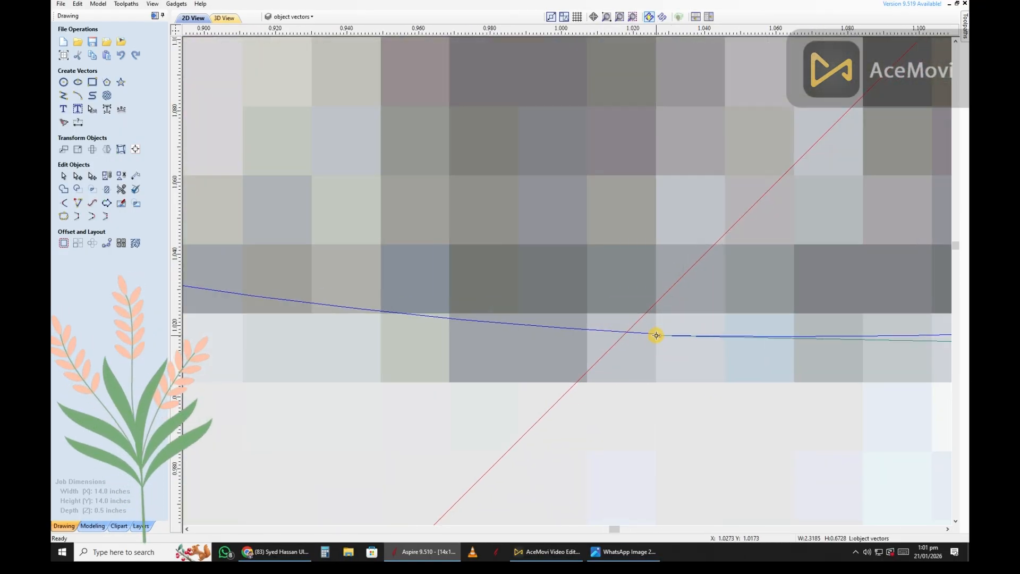
{"action": "scroll", "coordinate": [659, 339], "scroll_direction": "down", "scroll_amount": 10}
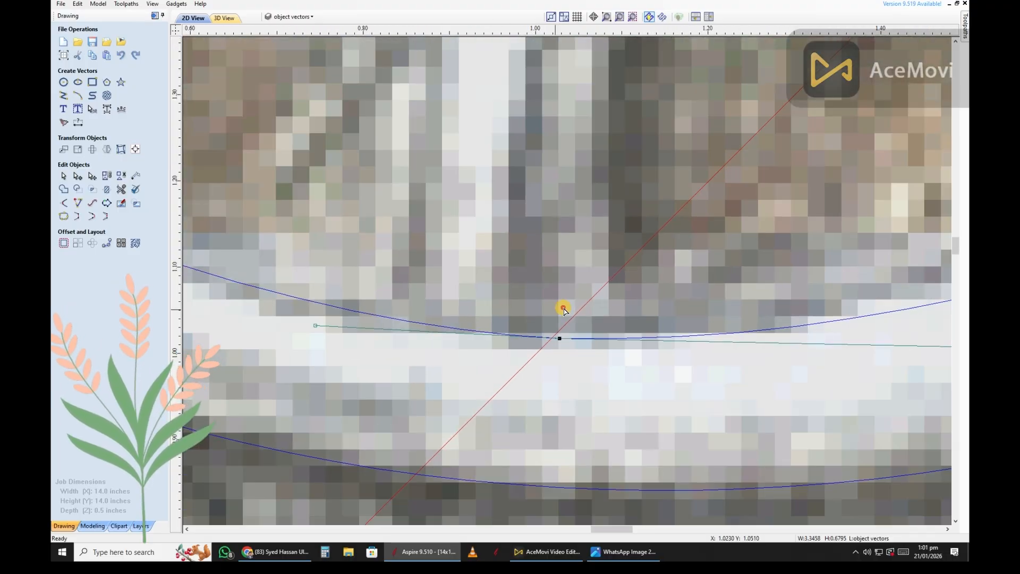
{"action": "scroll", "coordinate": [579, 325], "scroll_direction": "down", "scroll_amount": 2}
{"action": "left_click_drag", "start_coordinate": [413, 327], "coordinate": [415, 326]}
{"action": "scroll", "coordinate": [569, 336], "scroll_direction": "down", "scroll_amount": 1}
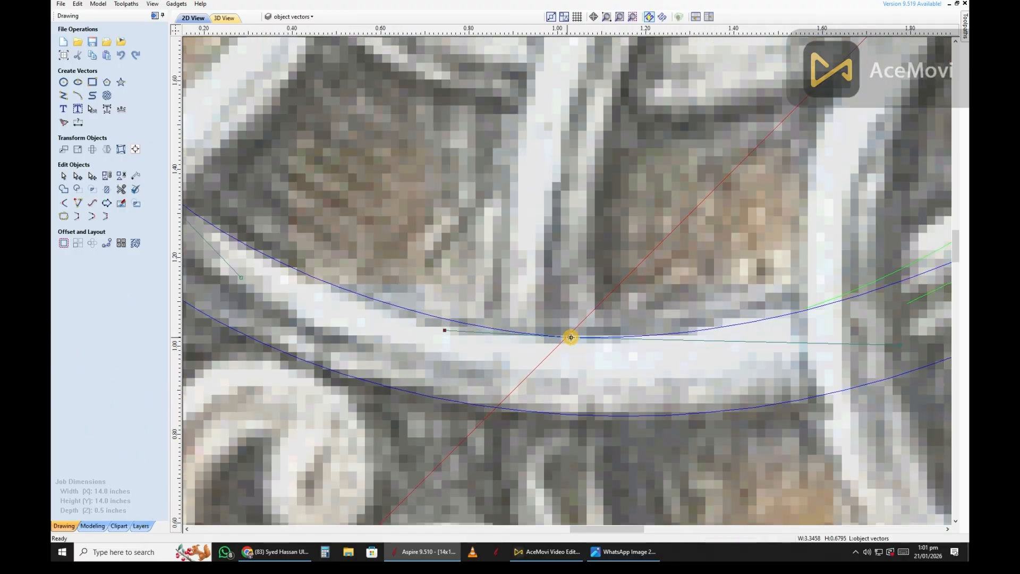
{"action": "scroll", "coordinate": [569, 346], "scroll_direction": "up", "scroll_amount": 5}
{"action": "scroll", "coordinate": [579, 351], "scroll_direction": "down", "scroll_amount": 4}
{"action": "scroll", "coordinate": [536, 334], "scroll_direction": "down", "scroll_amount": 4}
- Draw a line from the left leaf's lower curve to the vertical centre line and bend it along the strand's outer edge
{"action": "scroll", "coordinate": [690, 344], "scroll_direction": "up", "scroll_amount": 2}
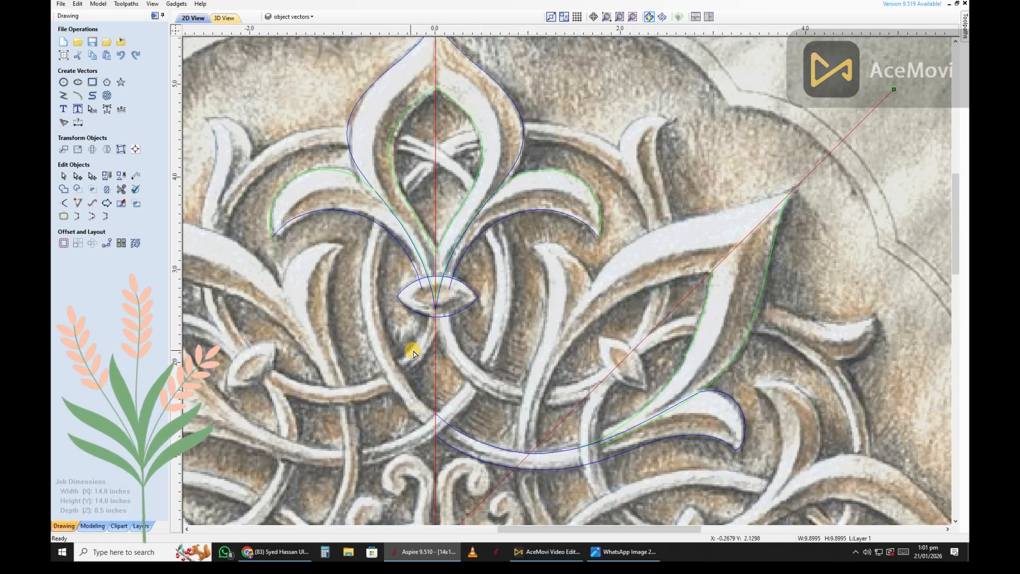
{"action": "scroll", "coordinate": [360, 250], "scroll_direction": "up", "scroll_amount": 3}
{"action": "left_click", "coordinate": [63, 96]}
{"action": "left_click", "coordinate": [383, 174]}
{"action": "scroll", "coordinate": [386, 178], "scroll_direction": "down", "scroll_amount": 3}
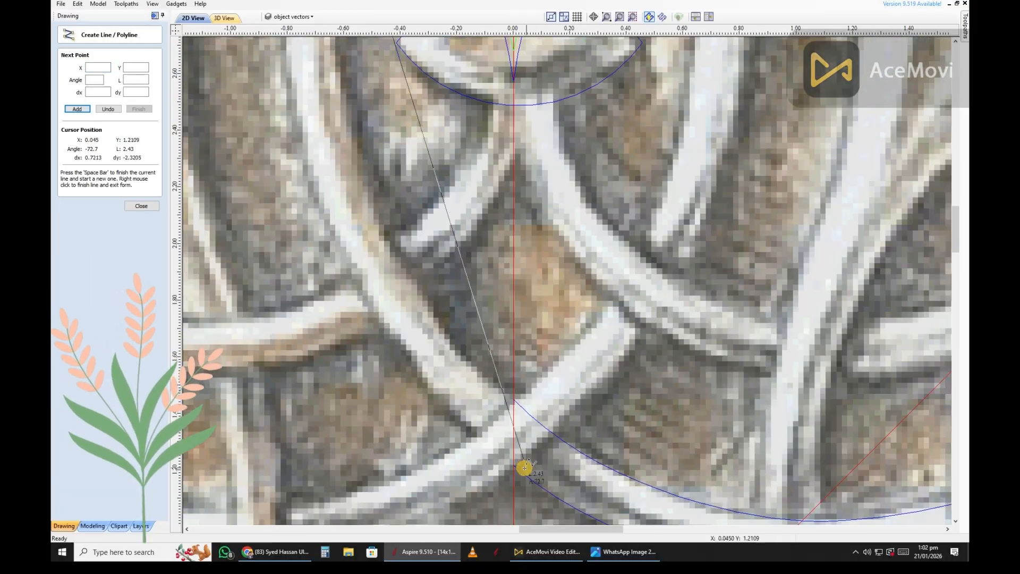
{"action": "left_click", "coordinate": [513, 465]}
{"action": "right_click", "coordinate": [513, 465]}
{"action": "scroll", "coordinate": [513, 465], "scroll_direction": "down", "scroll_amount": 4}
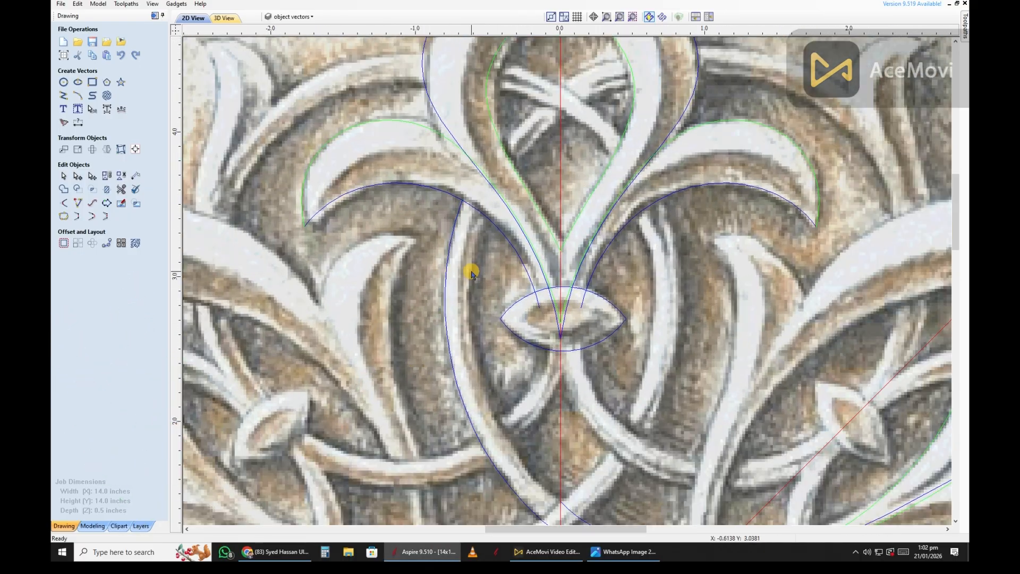
{"action": "scroll", "coordinate": [458, 276], "scroll_direction": "down", "scroll_amount": 1}
{"action": "left_click", "coordinate": [445, 279]}
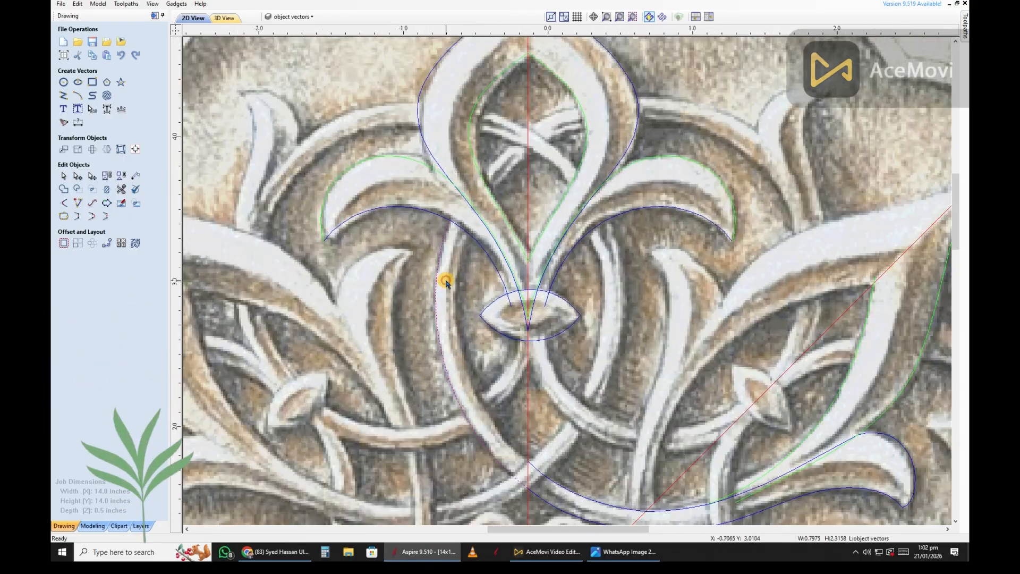
{"action": "scroll", "coordinate": [450, 277], "scroll_direction": "up", "scroll_amount": 2}
{"action": "left_click", "coordinate": [64, 243]}
{"action": "scroll", "coordinate": [469, 233], "scroll_direction": "down", "scroll_amount": 2}
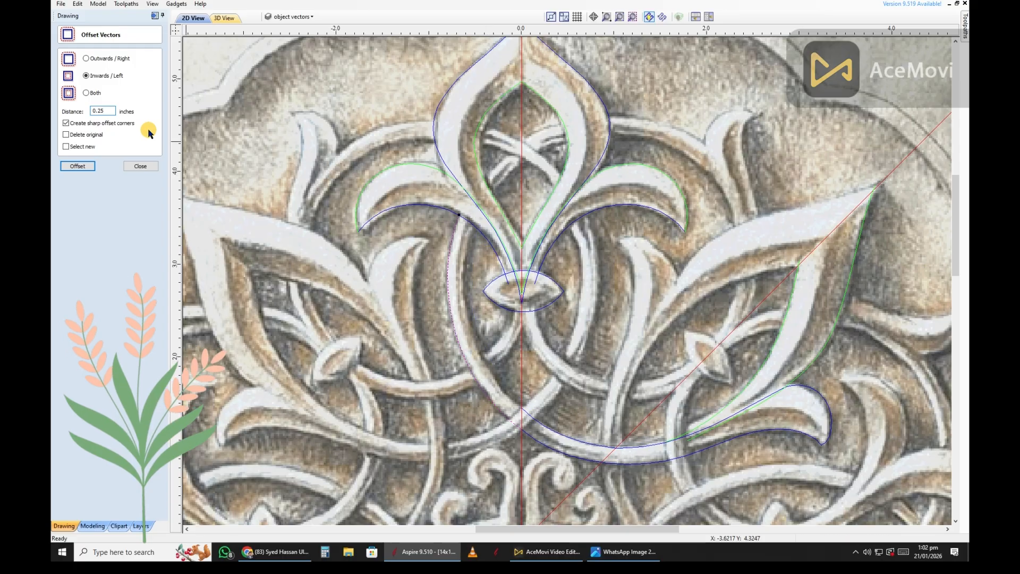
{"action": "scroll", "coordinate": [451, 233], "scroll_direction": "down", "scroll_amount": 1}
{"action": "scroll", "coordinate": [509, 407], "scroll_direction": "up", "scroll_amount": 3}
{"action": "key", "text": "ctrl+z"}
{"action": "left_click", "coordinate": [140, 166]}
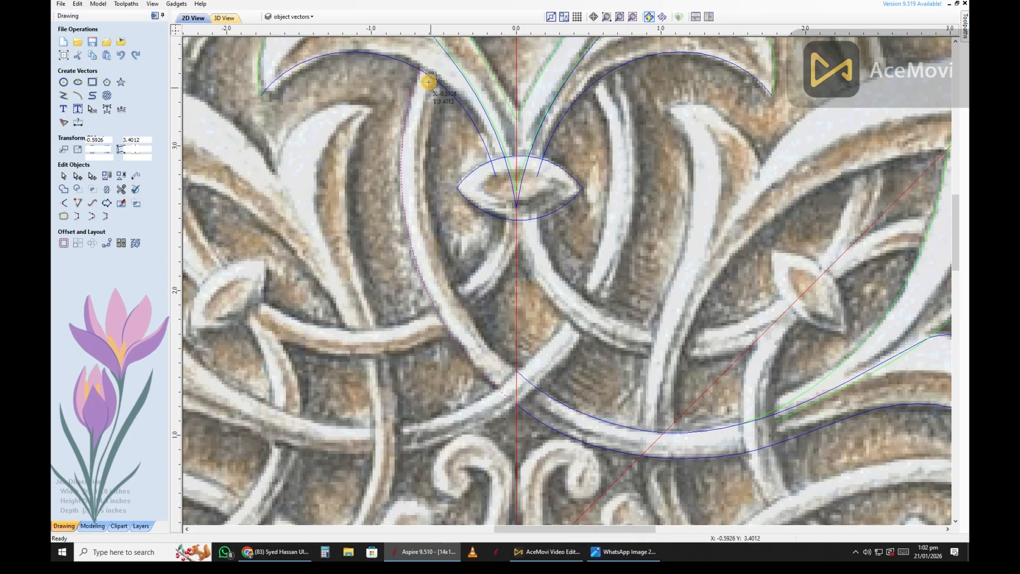
- Draw a line from the left leaf's lower curve to the upper strand curve's end on the vertical centre line
{"action": "scroll", "coordinate": [444, 87], "scroll_direction": "up", "scroll_amount": 5}
{"action": "key", "text": "l"}
{"action": "left_click", "coordinate": [446, 89]}
{"action": "scroll", "coordinate": [468, 122], "scroll_direction": "down", "scroll_amount": 5}
{"action": "scroll", "coordinate": [542, 401], "scroll_direction": "up", "scroll_amount": 6}
{"action": "left_click", "coordinate": [521, 383]}
{"action": "scroll", "coordinate": [522, 393], "scroll_direction": "down", "scroll_amount": 3}
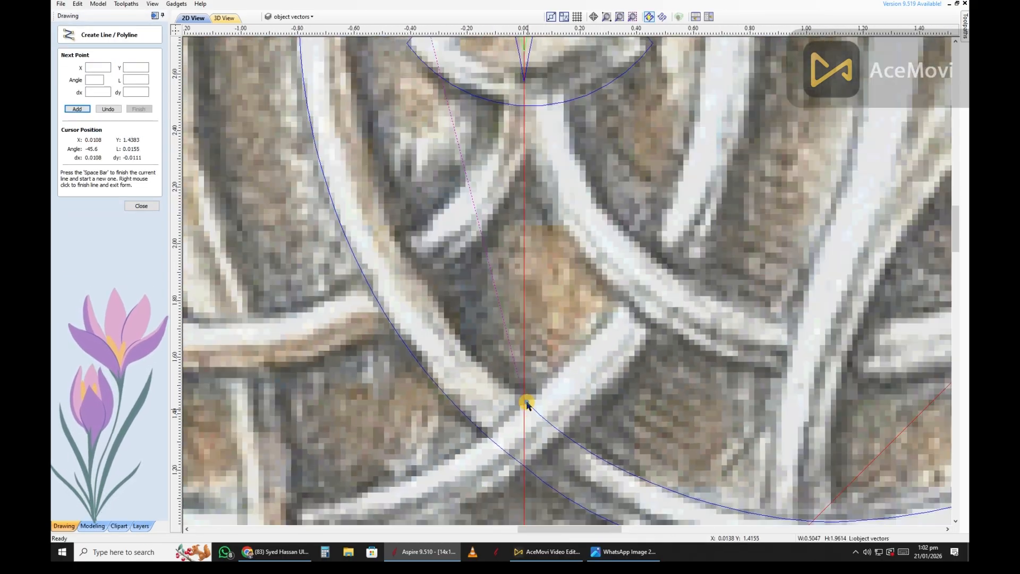
{"action": "right_click", "coordinate": [524, 402]}
- Convert the new line to a Bezier curve and bend it along the left strand's inner edge
{"action": "scroll", "coordinate": [501, 319], "scroll_direction": "up", "scroll_amount": 3}
{"action": "key", "text": "n"}
{"action": "scroll", "coordinate": [553, 495], "scroll_direction": "up", "scroll_amount": 2}
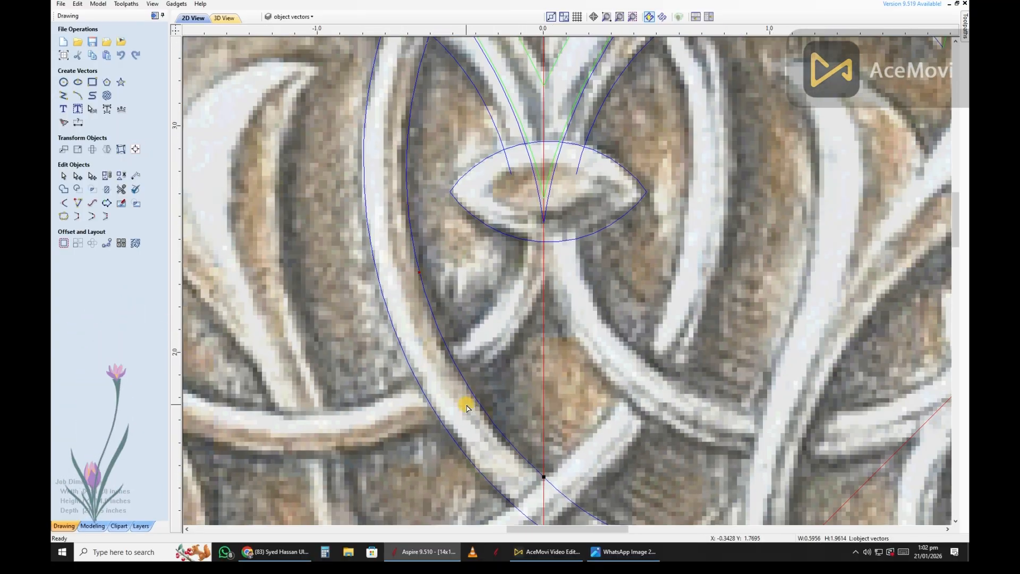
{"action": "scroll", "coordinate": [408, 189], "scroll_direction": "up", "scroll_amount": 1}
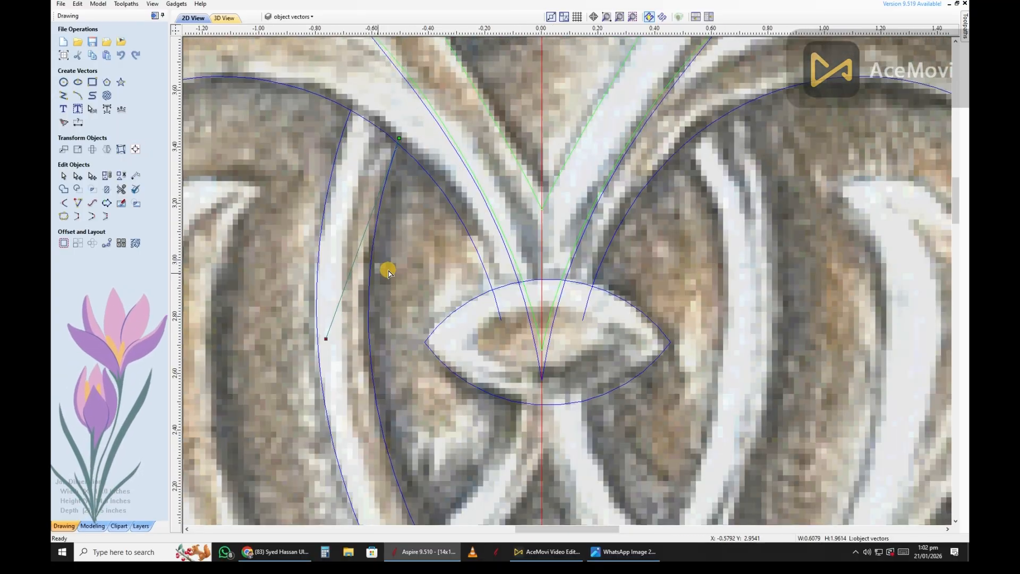
{"action": "scroll", "coordinate": [392, 213], "scroll_direction": "down", "scroll_amount": 3}
{"action": "scroll", "coordinate": [415, 379], "scroll_direction": "up", "scroll_amount": 3}
{"action": "left_click_drag", "start_coordinate": [377, 310], "coordinate": [340, 392]}
{"action": "scroll", "coordinate": [362, 231], "scroll_direction": "down", "scroll_amount": 5}
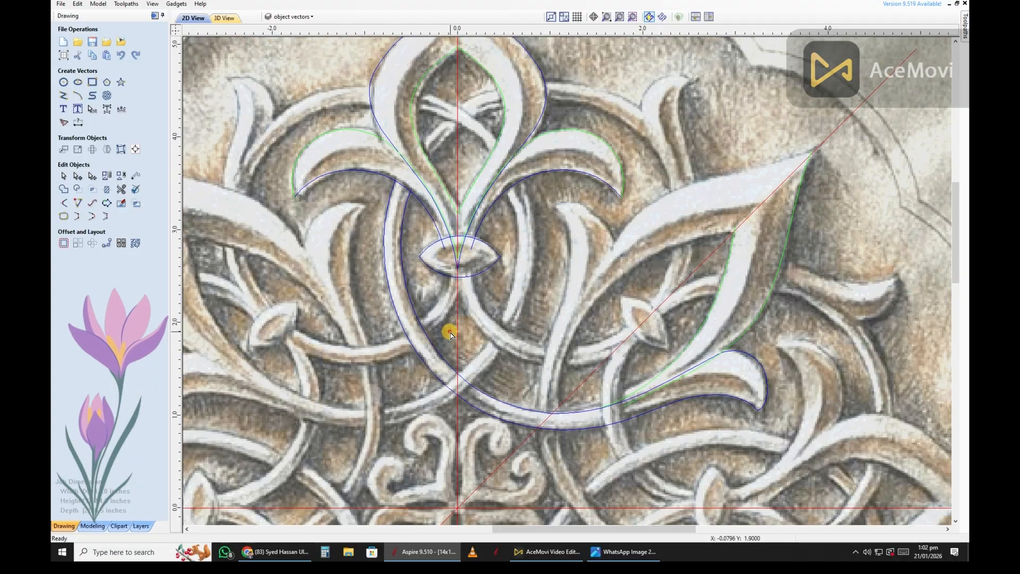
{"action": "scroll", "coordinate": [410, 171], "scroll_direction": "up", "scroll_amount": 7}
{"action": "scroll", "coordinate": [461, 436], "scroll_direction": "down", "scroll_amount": 1}
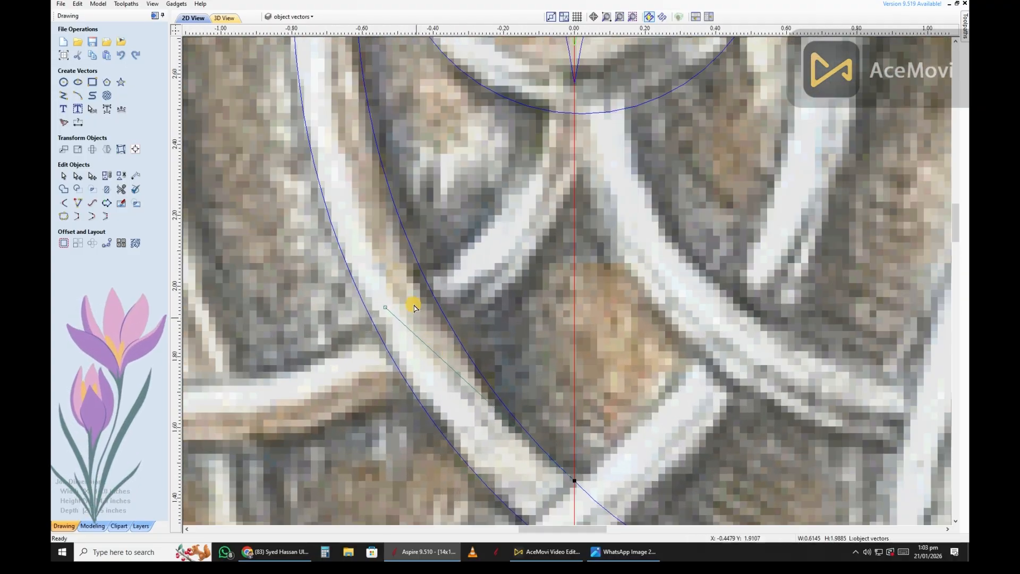
{"action": "scroll", "coordinate": [538, 387], "scroll_direction": "down", "scroll_amount": 5}
{"action": "scroll", "coordinate": [567, 383], "scroll_direction": "up", "scroll_amount": 4}
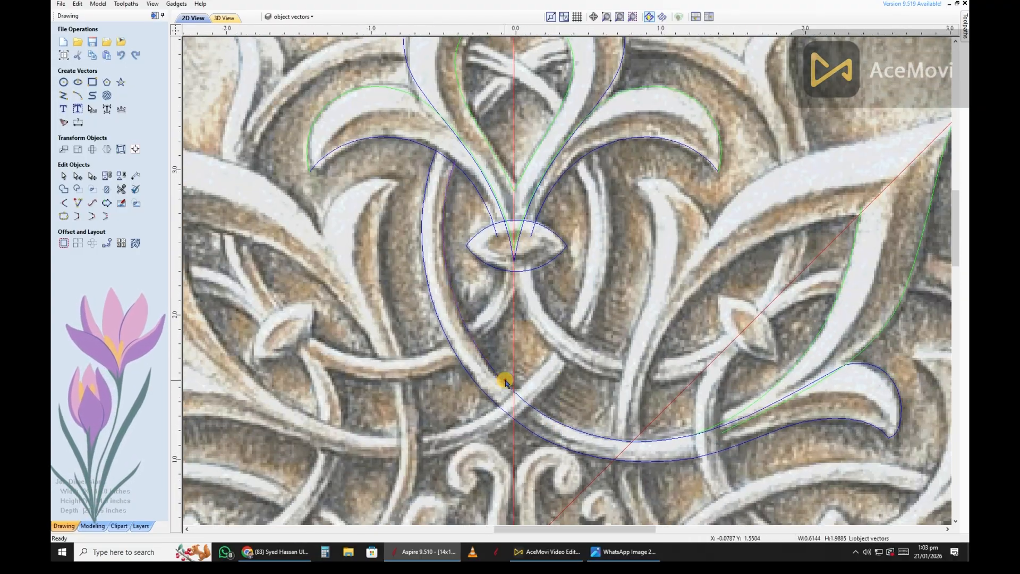
- Join the strand's two inner-edge curves at the vertical centre line, and join its two outer-edge curves there as well
{"action": "scroll", "coordinate": [437, 300], "scroll_direction": "up", "scroll_amount": 5}
{"action": "scroll", "coordinate": [433, 312], "scroll_direction": "down", "scroll_amount": 2}
{"action": "scroll", "coordinate": [607, 386], "scroll_direction": "down", "scroll_amount": 5}
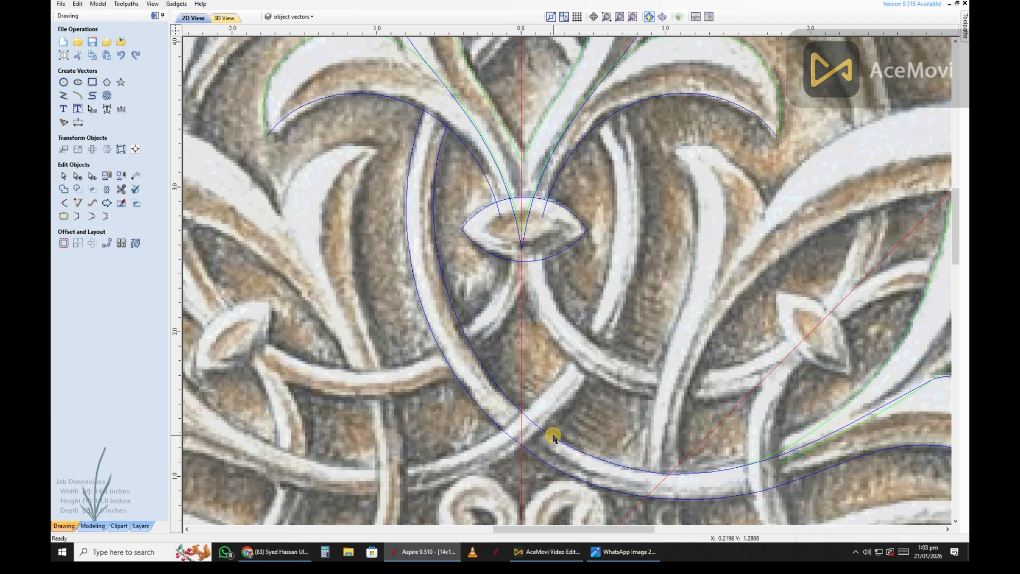
{"action": "scroll", "coordinate": [553, 432], "scroll_direction": "up", "scroll_amount": 5}
{"action": "scroll", "coordinate": [573, 442], "scroll_direction": "down", "scroll_amount": 2}
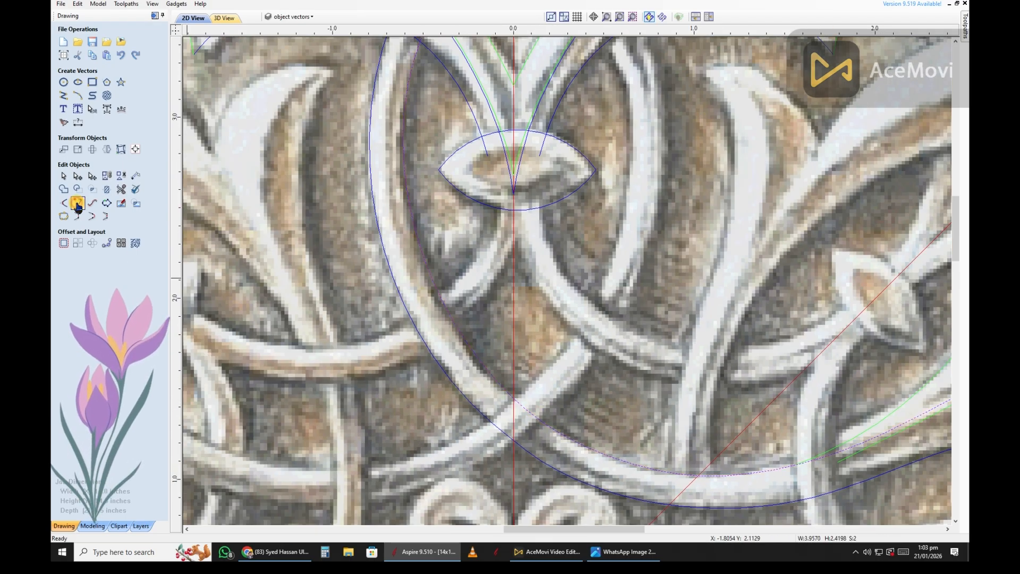
{"action": "scroll", "coordinate": [526, 387], "scroll_direction": "up", "scroll_amount": 4}
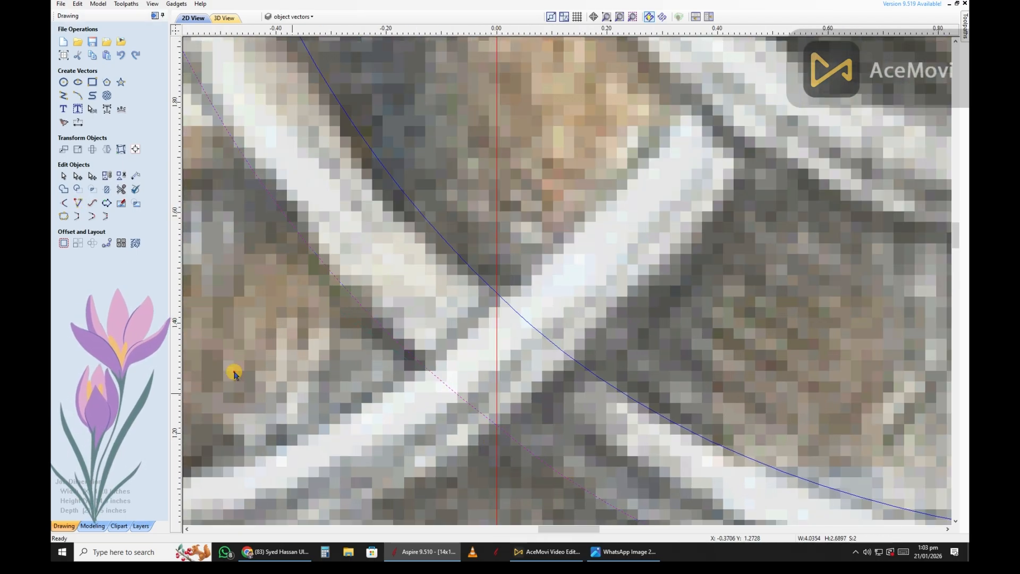
{"action": "scroll", "coordinate": [504, 402], "scroll_direction": "down", "scroll_amount": 5}
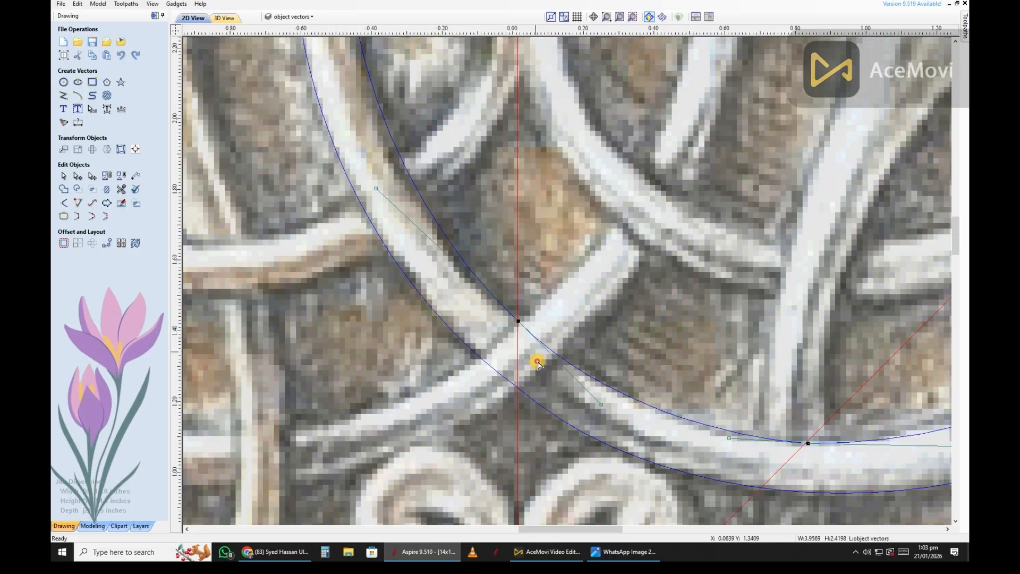
- Try a mirrored copy of the diagonal petal, side leaf and strand curves about the diagonal guide line
{"action": "scroll", "coordinate": [521, 508], "scroll_direction": "down", "scroll_amount": 3}
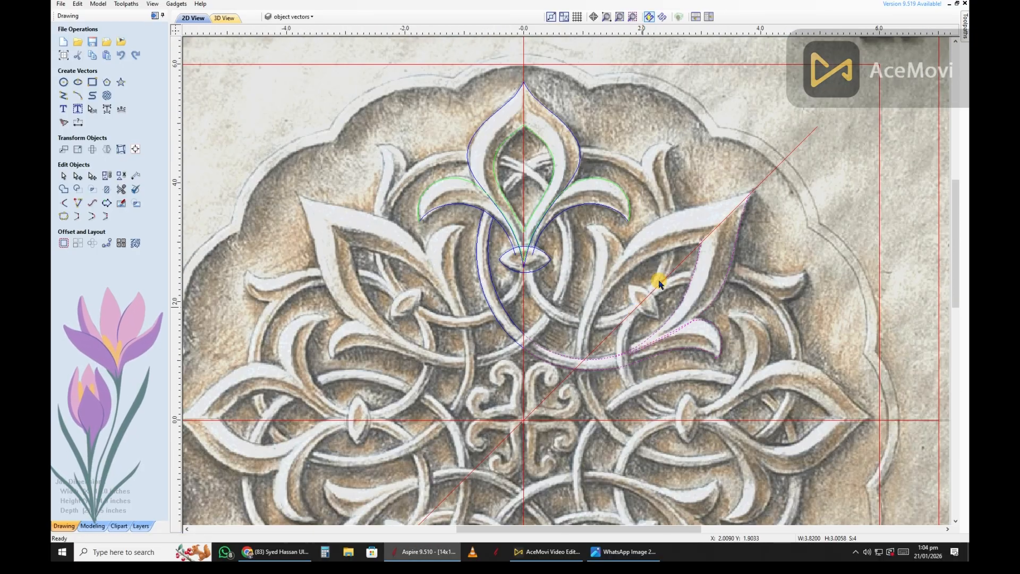
{"action": "left_click", "coordinate": [691, 352]}
{"action": "left_click", "coordinate": [107, 150]}
{"action": "left_click", "coordinate": [126, 172]}
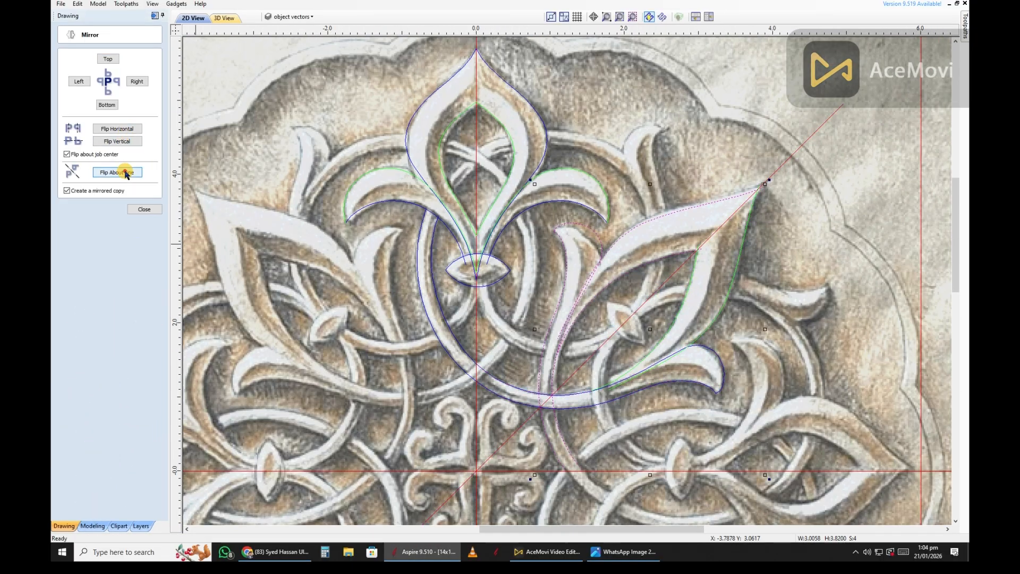
{"action": "left_click", "coordinate": [144, 208]}
{"action": "scroll", "coordinate": [610, 194], "scroll_direction": "down", "scroll_amount": 4}
{"action": "scroll", "coordinate": [584, 239], "scroll_direction": "up", "scroll_amount": 4}
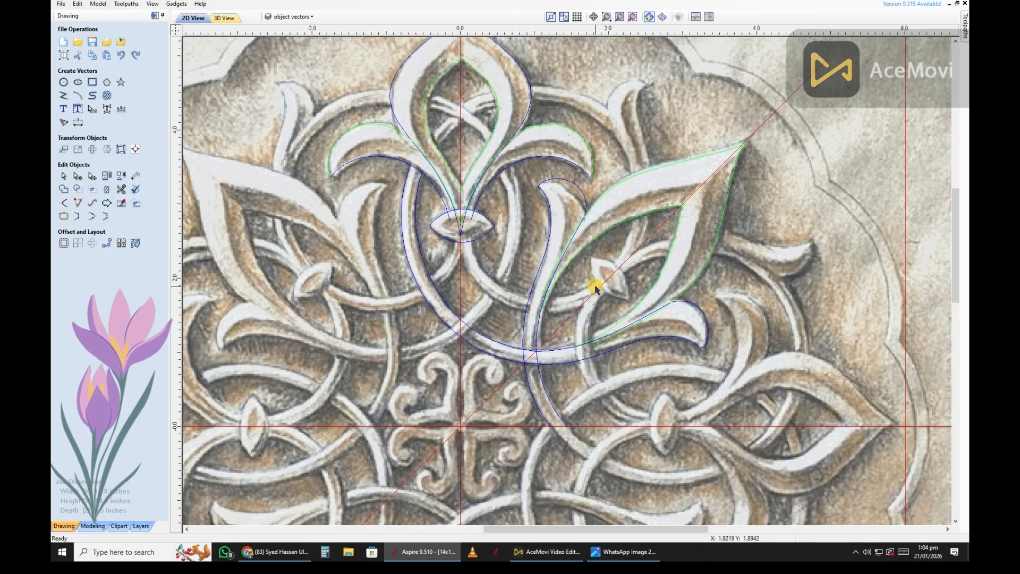
{"action": "scroll", "coordinate": [657, 217], "scroll_direction": "up", "scroll_amount": 3}
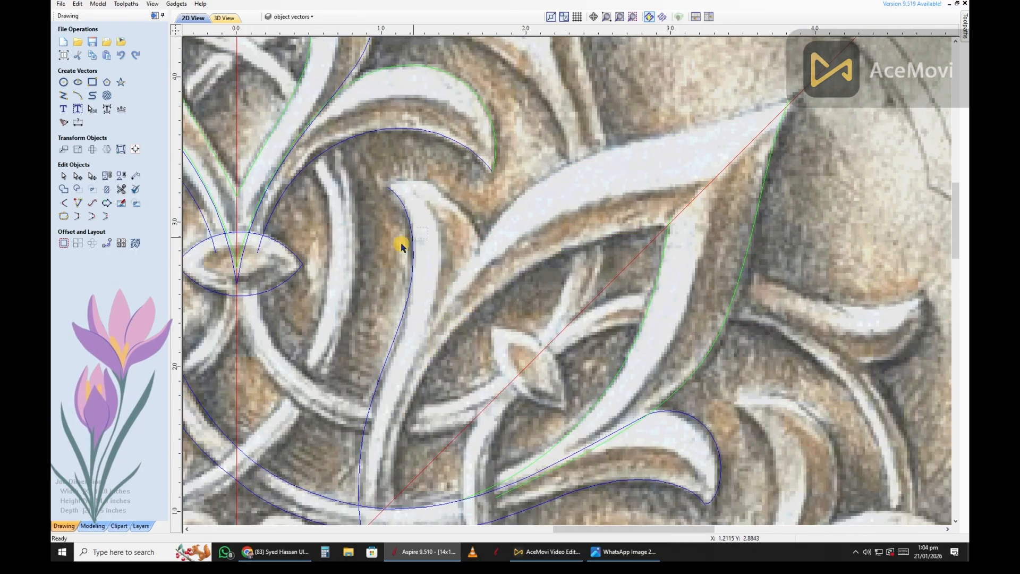
{"action": "scroll", "coordinate": [402, 247], "scroll_direction": "down", "scroll_amount": 5}
{"action": "scroll", "coordinate": [557, 228], "scroll_direction": "up", "scroll_amount": 6}
- Trim the end of the petal's inner curve that overshoots the diagonal guide
{"action": "left_click", "coordinate": [122, 189]}
{"action": "scroll", "coordinate": [743, 175], "scroll_direction": "up", "scroll_amount": 4}
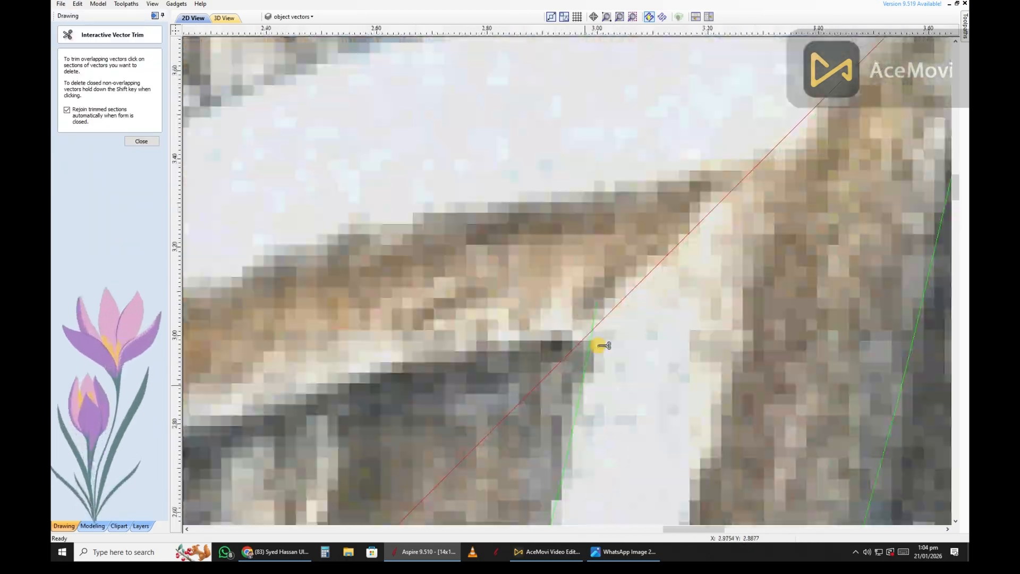
{"action": "key", "text": "Escape"}
{"action": "scroll", "coordinate": [598, 287], "scroll_direction": "down", "scroll_amount": 6}
- Create mirrored copies of the petal, side leaf and strand curves about the diagonal guide, completing the petal outlines
{"action": "key", "text": "m"}
{"action": "scroll", "coordinate": [576, 434], "scroll_direction": "up", "scroll_amount": 2}
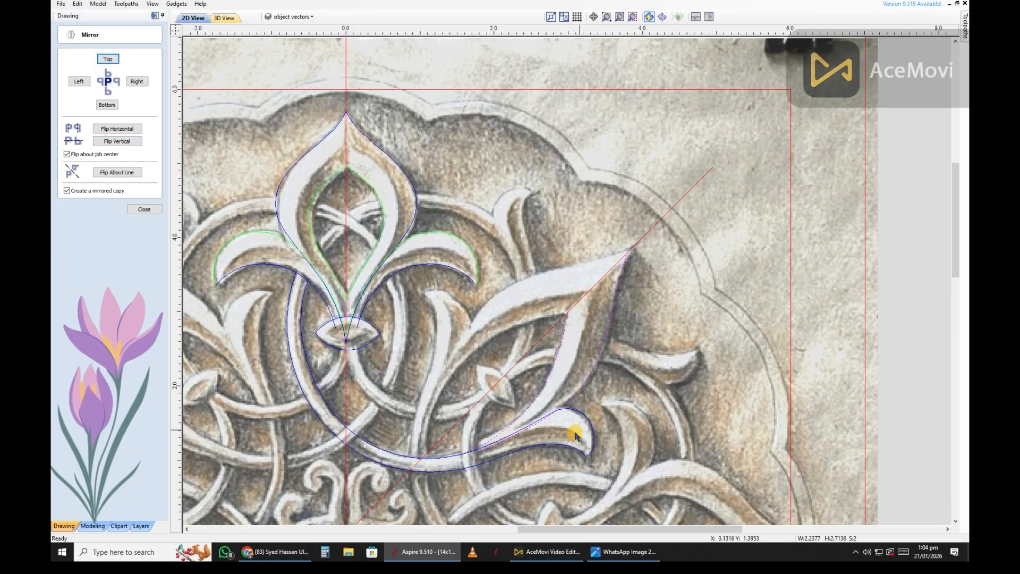
{"action": "scroll", "coordinate": [432, 272], "scroll_direction": "up", "scroll_amount": 2}
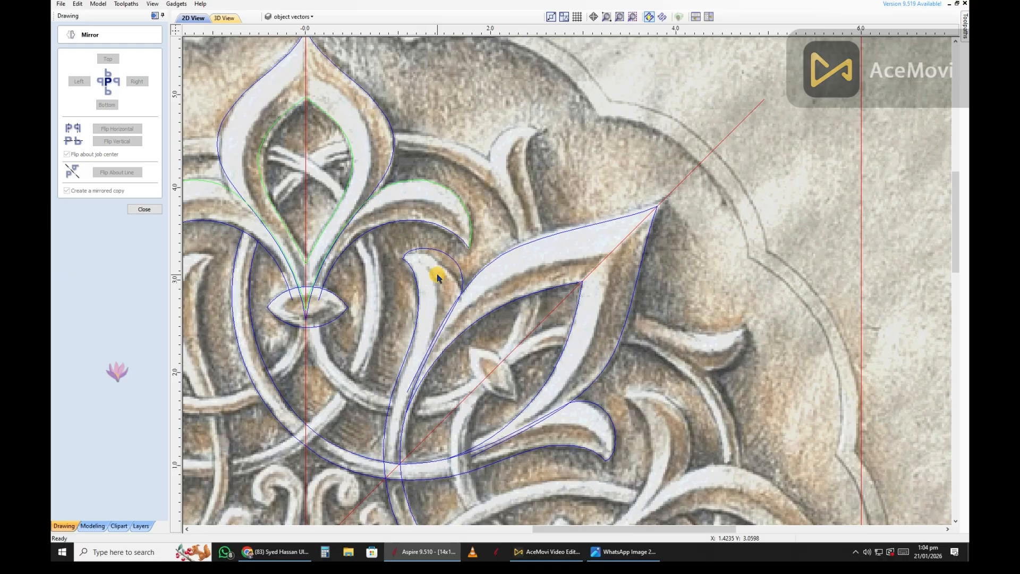
{"action": "scroll", "coordinate": [482, 296], "scroll_direction": "down", "scroll_amount": 3}
{"action": "scroll", "coordinate": [399, 268], "scroll_direction": "up", "scroll_amount": 3}
{"action": "scroll", "coordinate": [399, 269], "scroll_direction": "down", "scroll_amount": 4}
{"action": "left_click", "coordinate": [144, 208]}
{"action": "scroll", "coordinate": [455, 217], "scroll_direction": "up", "scroll_amount": 1}
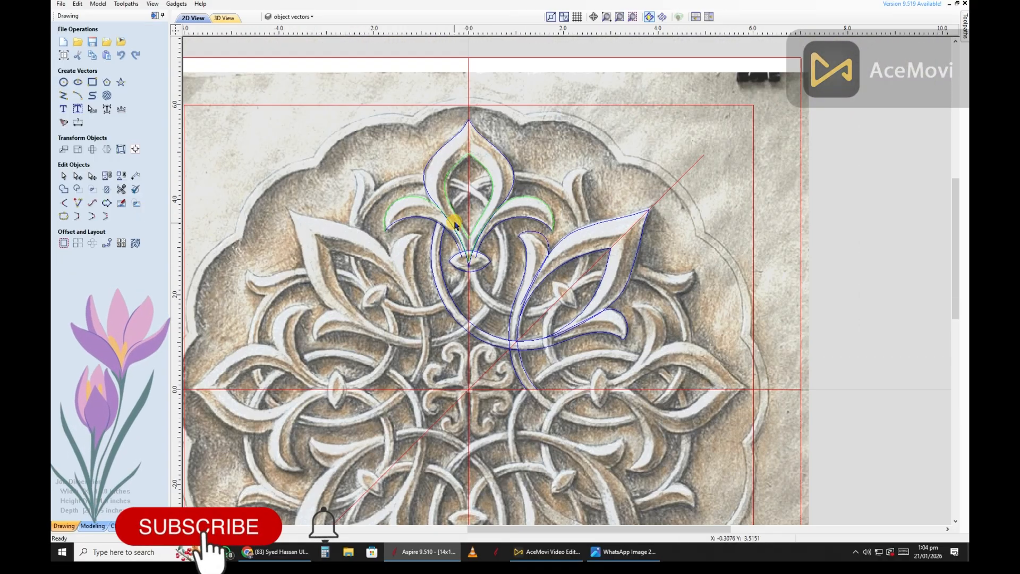
{"action": "scroll", "coordinate": [446, 255], "scroll_direction": "down", "scroll_amount": 2}
{"action": "scroll", "coordinate": [426, 288], "scroll_direction": "up", "scroll_amount": 3}
{"action": "scroll", "coordinate": [426, 288], "scroll_direction": "down", "scroll_amount": 3}
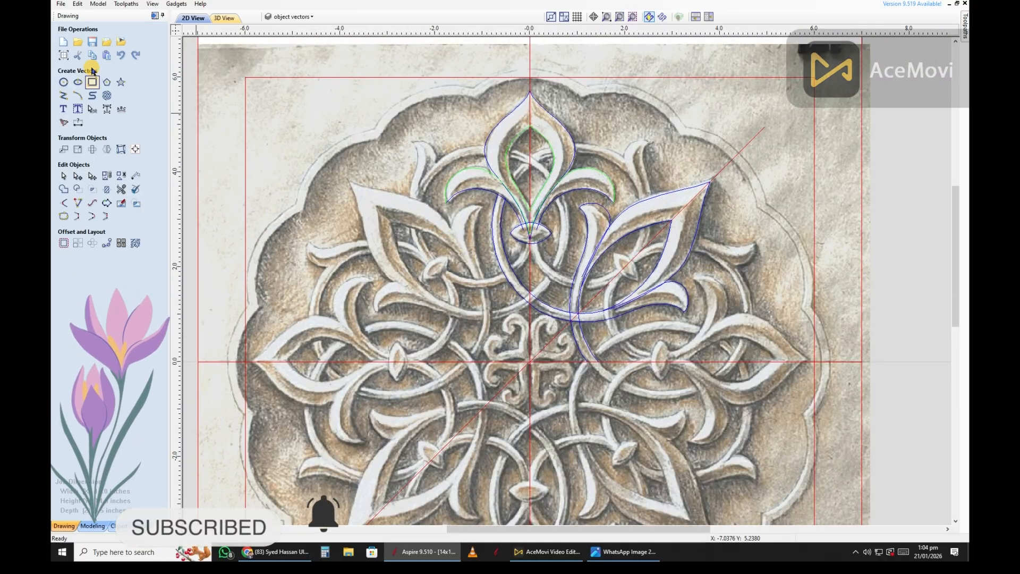
{"action": "scroll", "coordinate": [520, 307], "scroll_direction": "up", "scroll_amount": 3}
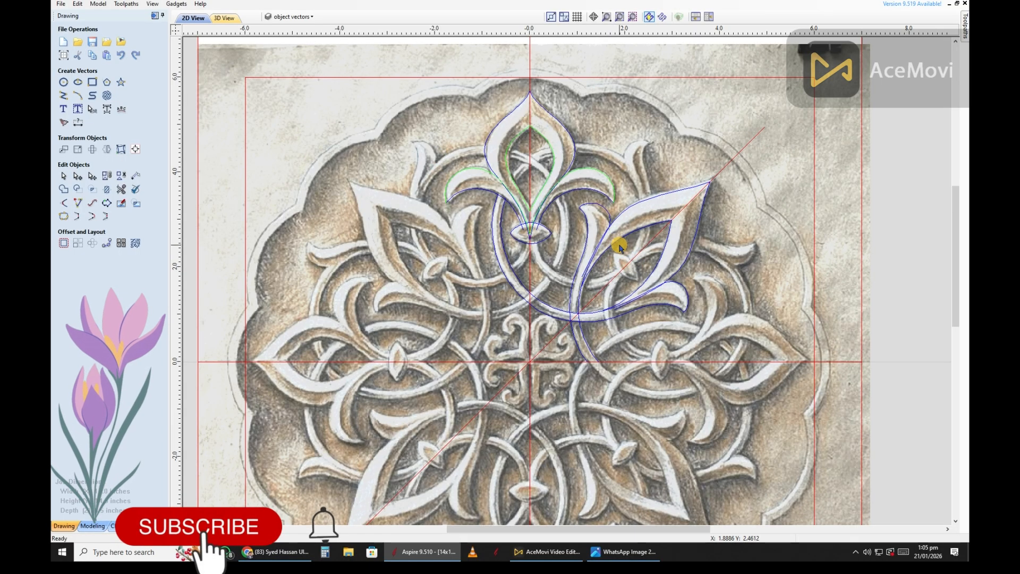
{"action": "scroll", "coordinate": [626, 247], "scroll_direction": "up", "scroll_amount": 2}
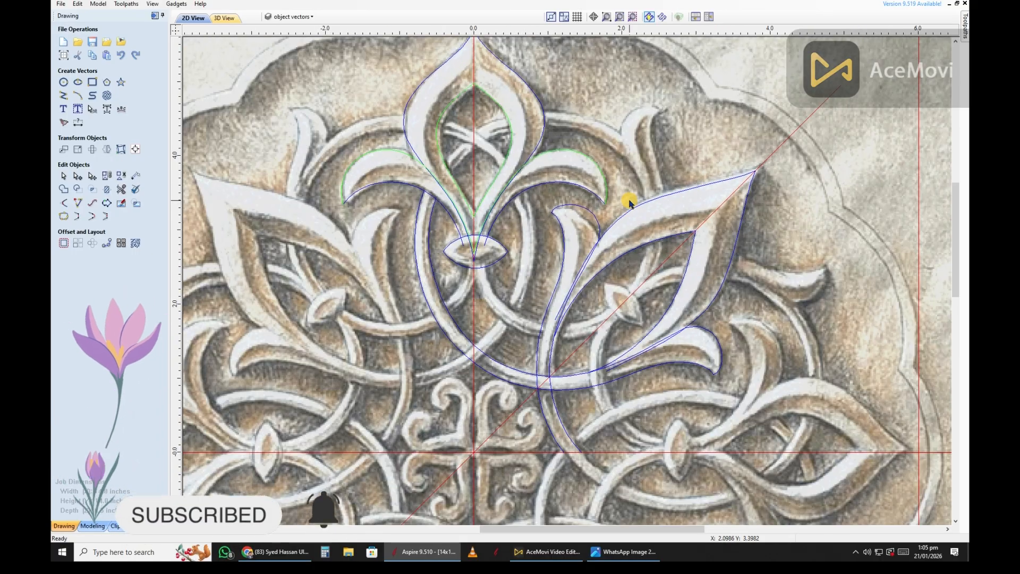
{"action": "scroll", "coordinate": [622, 201], "scroll_direction": "down", "scroll_amount": 2}
{"action": "scroll", "coordinate": [620, 221], "scroll_direction": "up", "scroll_amount": 3}
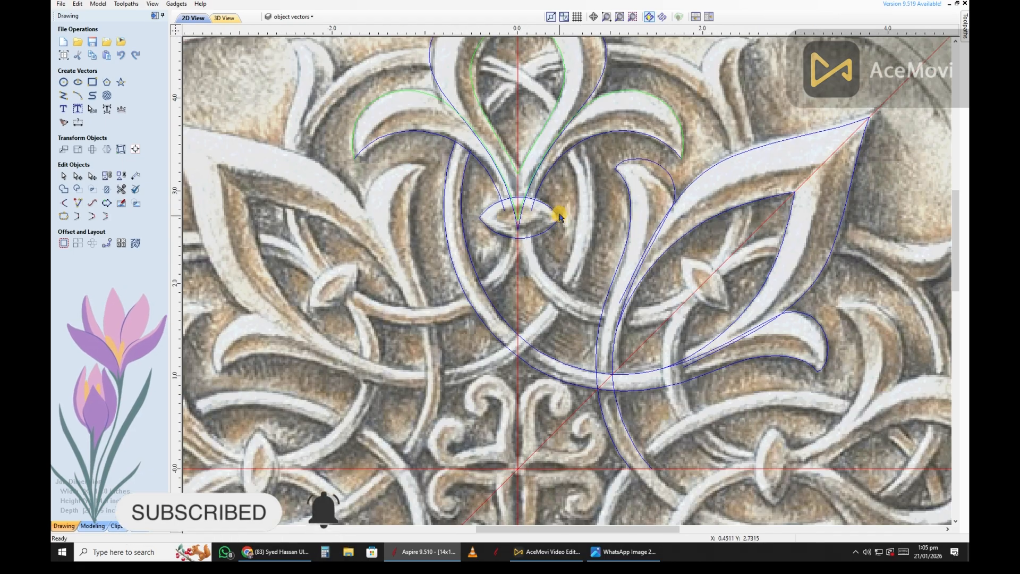
- Try an eight-item circular copy of the pointed oval at the top petal's base around the rosette's centre
{"action": "left_click", "coordinate": [561, 216]}
{"action": "scroll", "coordinate": [561, 216], "scroll_direction": "down", "scroll_amount": 2}
{"action": "left_click", "coordinate": [93, 243]}
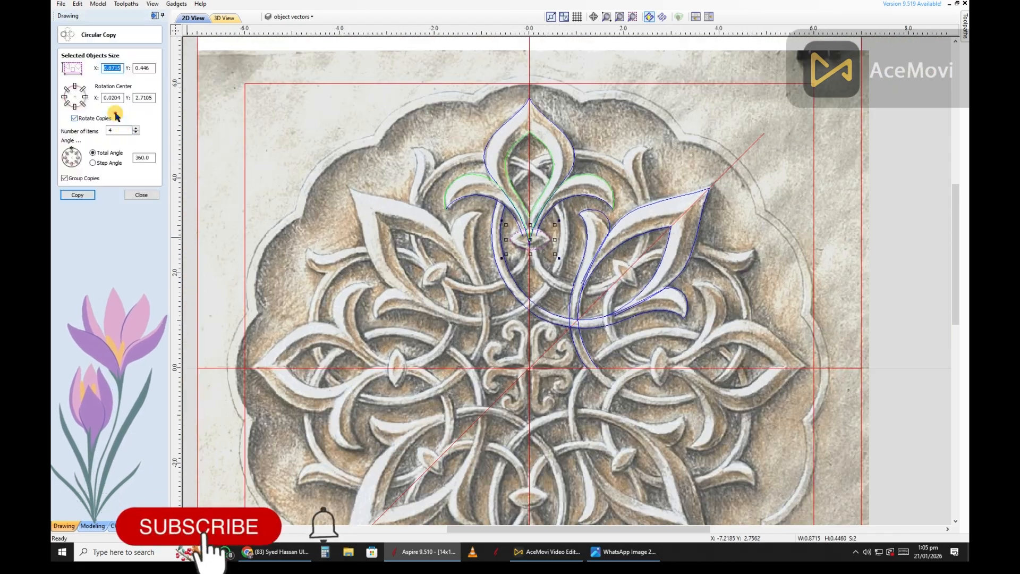
{"action": "double_click", "coordinate": [120, 98]}
{"action": "type", "text": "0"}
{"action": "scroll", "coordinate": [466, 208], "scroll_direction": "down", "scroll_amount": 2}
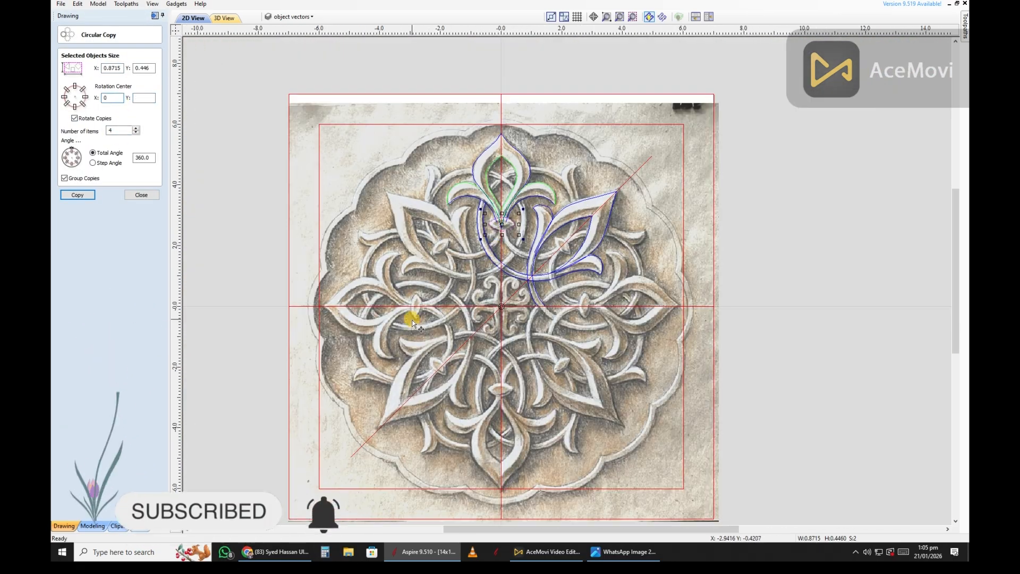
{"action": "left_click", "coordinate": [142, 194]}
{"action": "scroll", "coordinate": [539, 222], "scroll_direction": "up", "scroll_amount": 4}
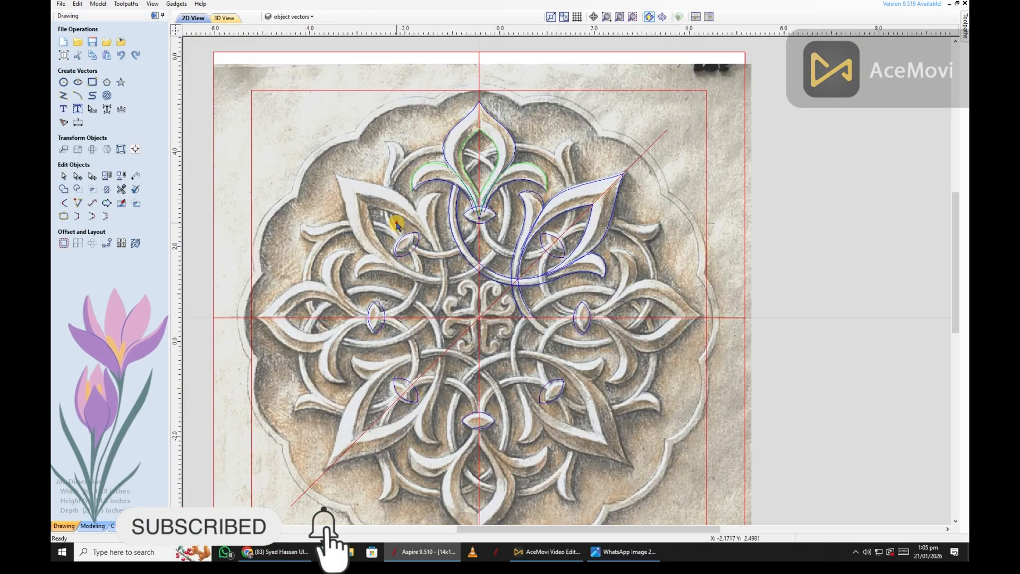
- Flatten the pointed oval at the top petal's base to a height of about 0.394 inch
{"action": "scroll", "coordinate": [539, 222], "scroll_direction": "up", "scroll_amount": 5}
{"action": "left_click", "coordinate": [478, 172]}
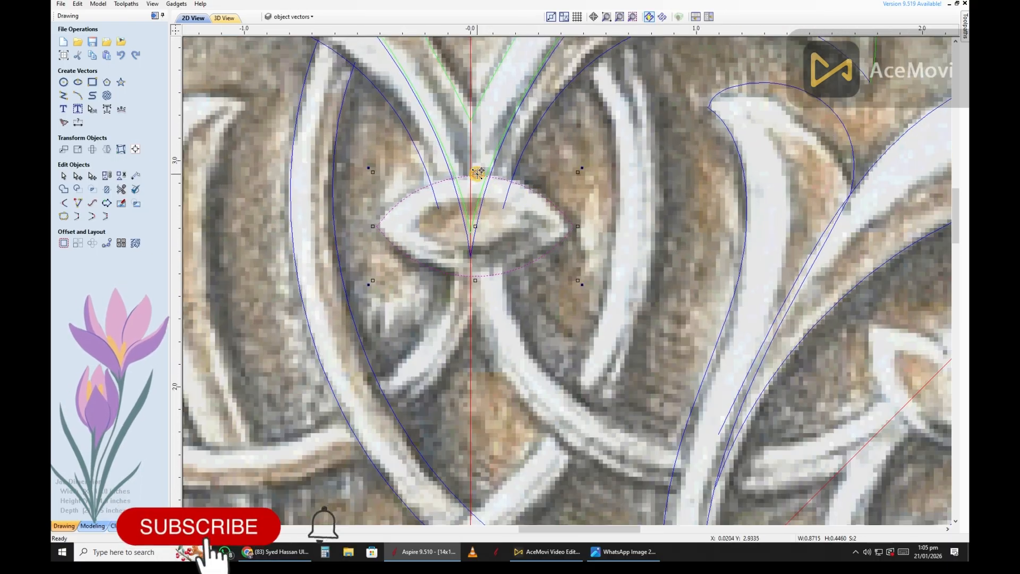
{"action": "scroll", "coordinate": [616, 217], "scroll_direction": "down", "scroll_amount": 6}
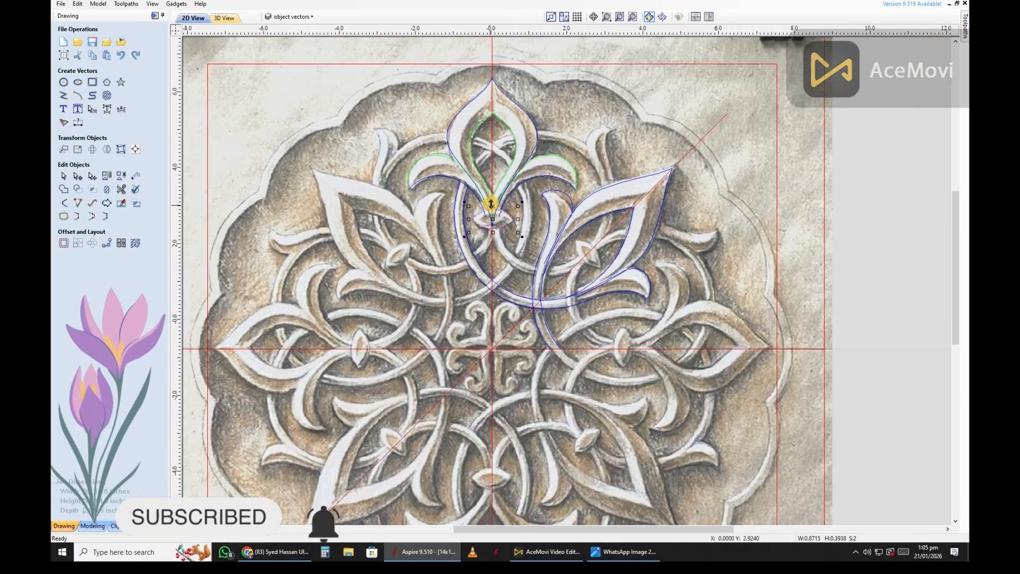
{"action": "scroll", "coordinate": [485, 205], "scroll_direction": "up", "scroll_amount": 2}
- Circular-copy the flattened oval as 8 items about X 0, Y 0, and save the job
{"action": "left_click", "coordinate": [78, 243]}
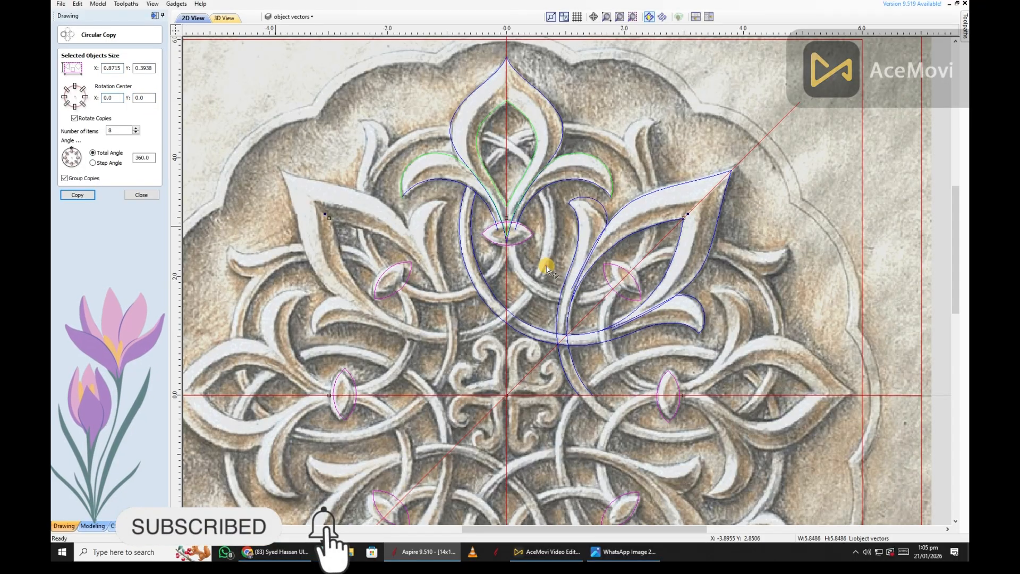
{"action": "key", "text": "Escape"}
{"action": "key", "text": "ctrl+s"}
{"action": "scroll", "coordinate": [543, 244], "scroll_direction": "up", "scroll_amount": 3}
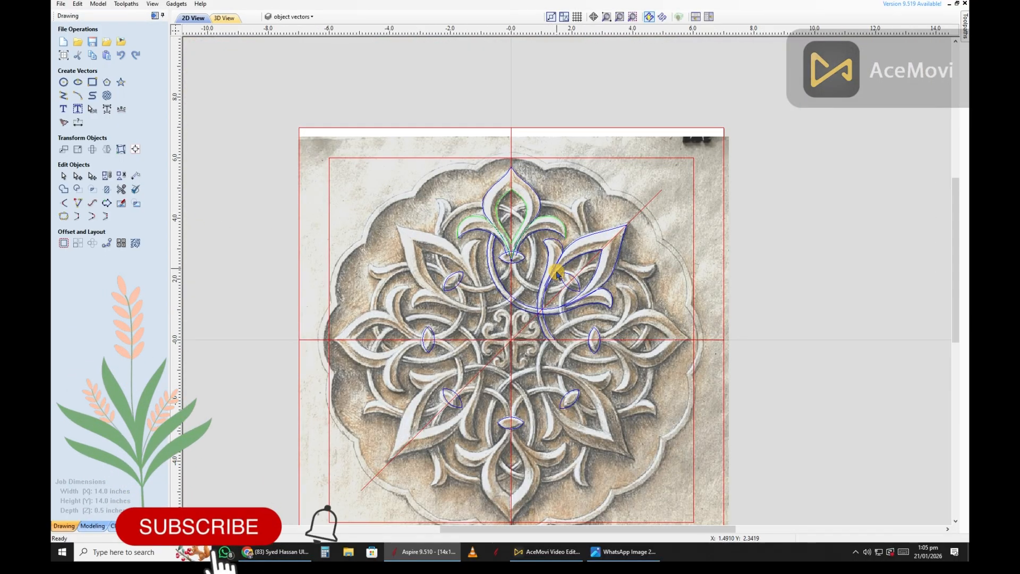
{"action": "scroll", "coordinate": [557, 274], "scroll_direction": "down", "scroll_amount": 1}
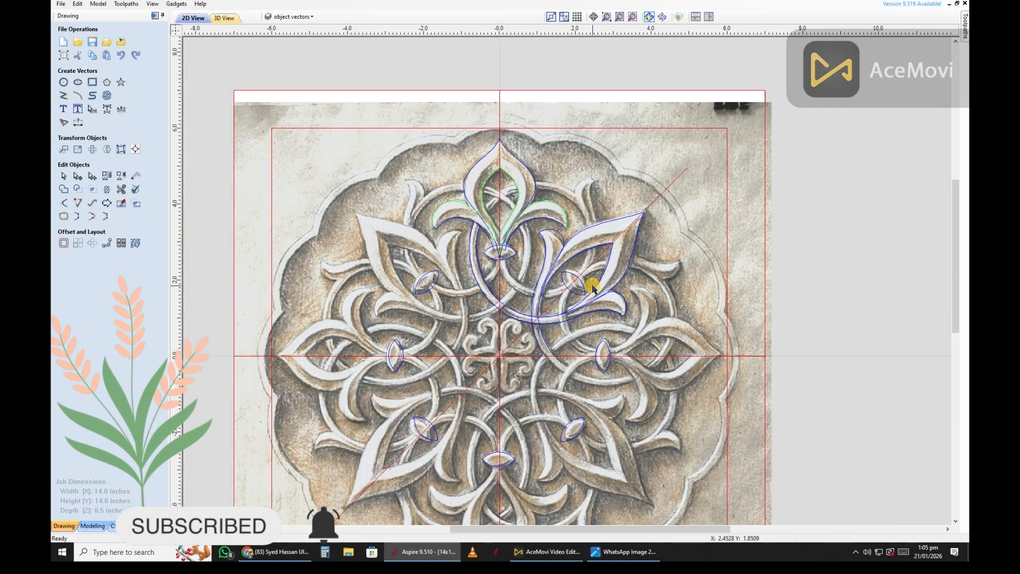
- Circular-copy the flattened oval as 4 items over 360 degrees about X 0, Y 0
{"action": "scroll", "coordinate": [503, 269], "scroll_direction": "up", "scroll_amount": 1}
{"action": "left_click", "coordinate": [513, 249]}
{"action": "left_click", "coordinate": [92, 243]}
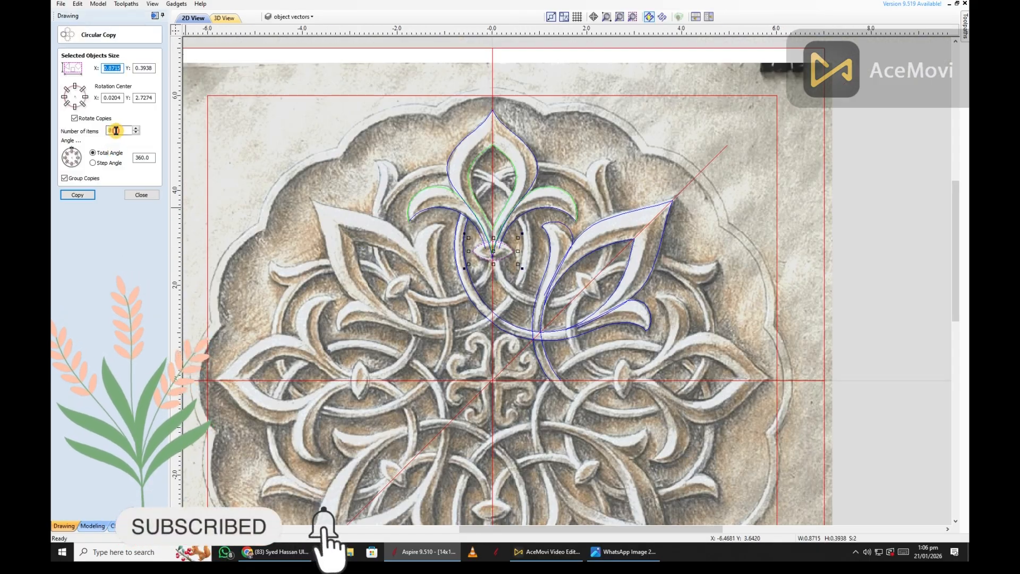
{"action": "key", "text": "Return"}
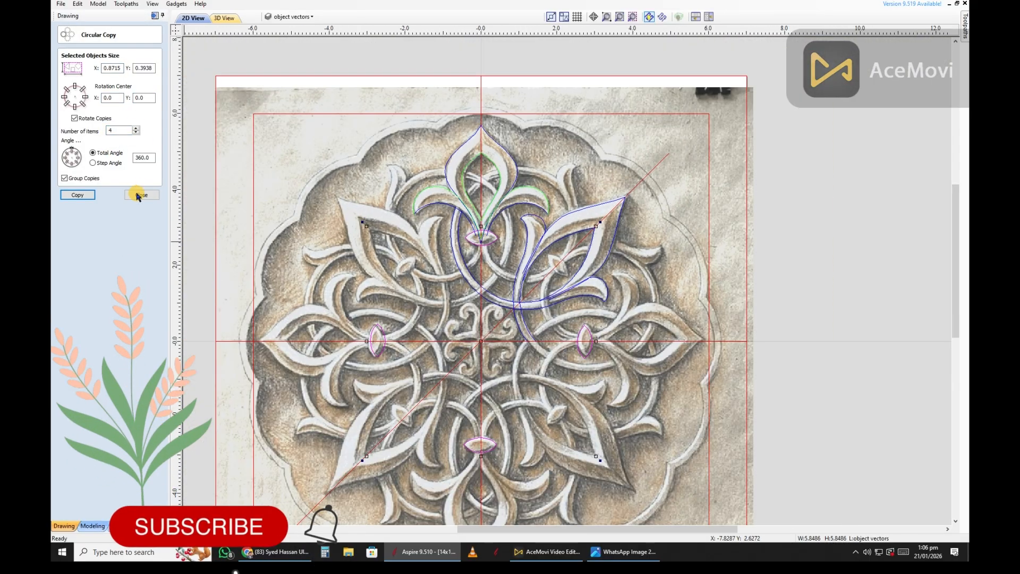
{"action": "left_click", "coordinate": [140, 194]}
- Ungroup the copied ovals and fit a smaller pointed oval across the diagonal guide inside the petal, about 0.47 by 0.47 inch
{"action": "scroll", "coordinate": [576, 234], "scroll_direction": "up", "scroll_amount": 3}
{"action": "scroll", "coordinate": [428, 255], "scroll_direction": "down", "scroll_amount": 2}
{"action": "double_click", "coordinate": [428, 255]}
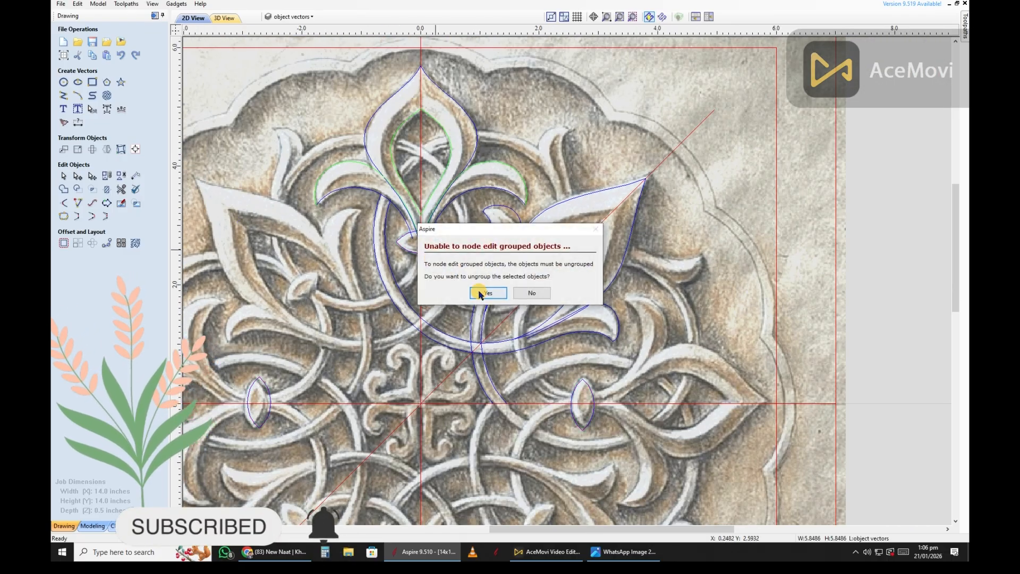
{"action": "left_click", "coordinate": [480, 291]}
{"action": "scroll", "coordinate": [423, 245], "scroll_direction": "up", "scroll_amount": 2}
{"action": "scroll", "coordinate": [618, 311], "scroll_direction": "up", "scroll_amount": 2}
{"action": "left_click_drag", "start_coordinate": [422, 245], "coordinate": [645, 310]}
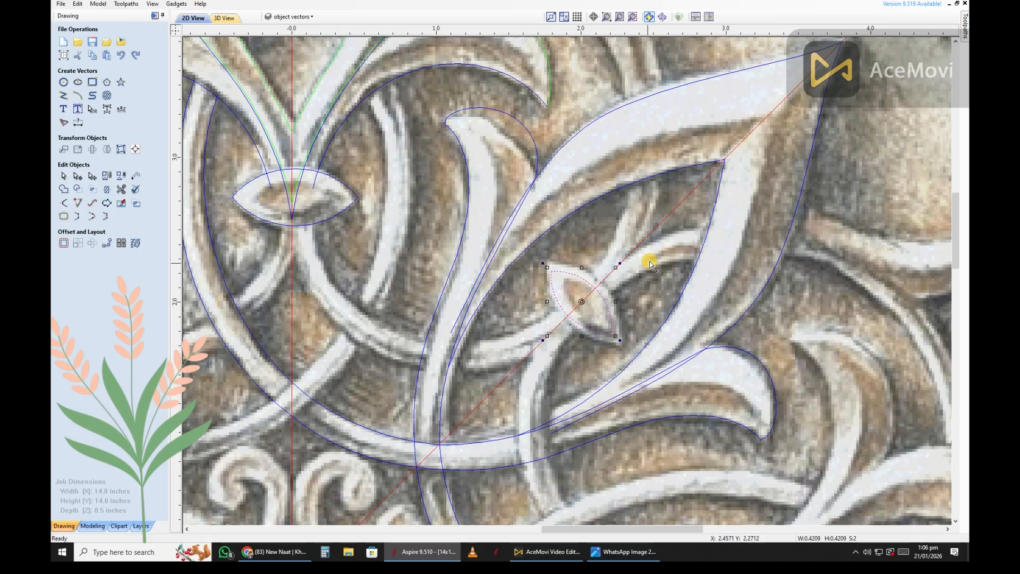
{"action": "scroll", "coordinate": [650, 264], "scroll_direction": "up", "scroll_amount": 3}
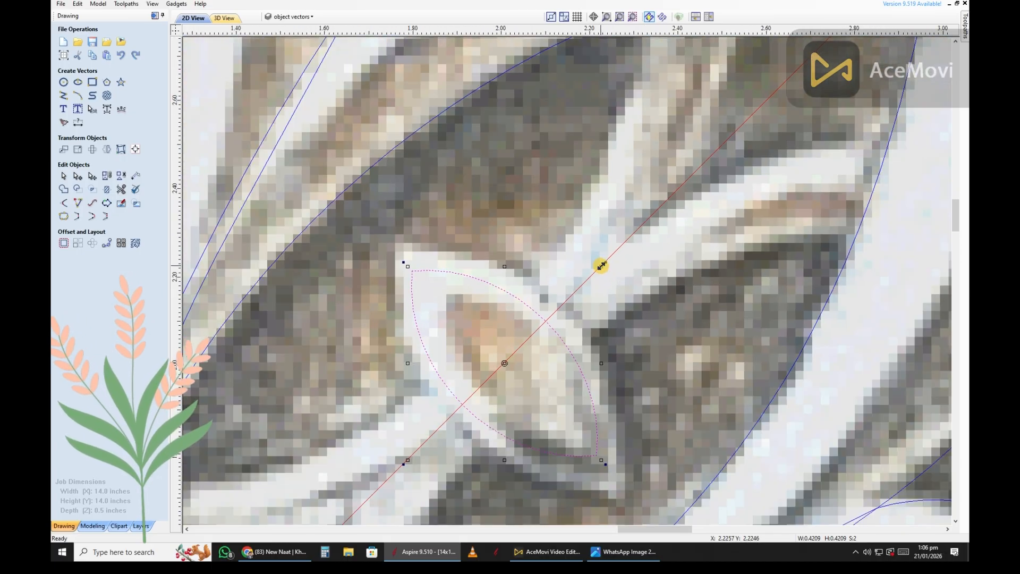
{"action": "scroll", "coordinate": [619, 289], "scroll_direction": "down", "scroll_amount": 5}
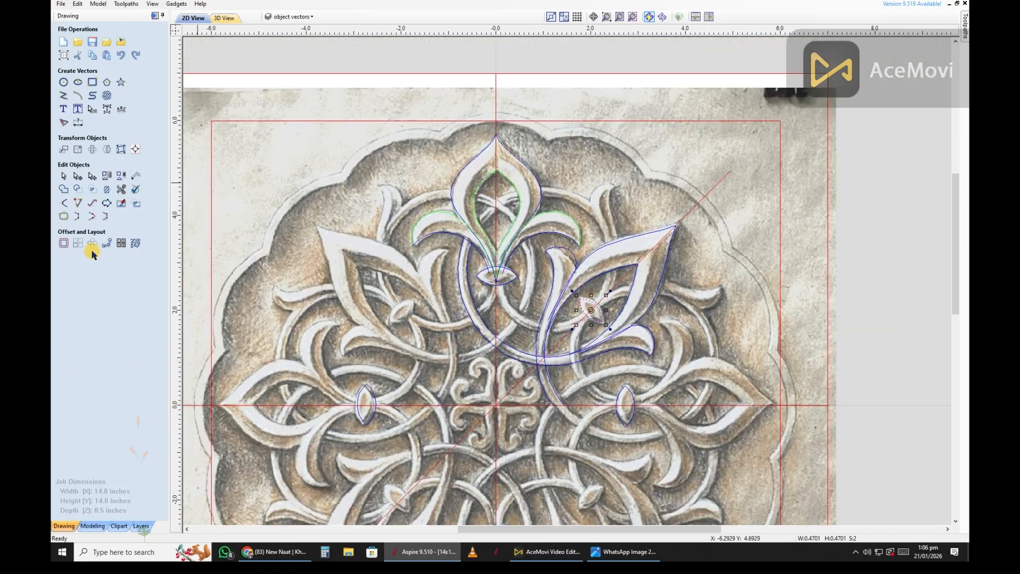
- Circular-copy the smaller diagonal oval as 4 items over 360 degrees around the rosette's centre
{"action": "left_click", "coordinate": [104, 243]}
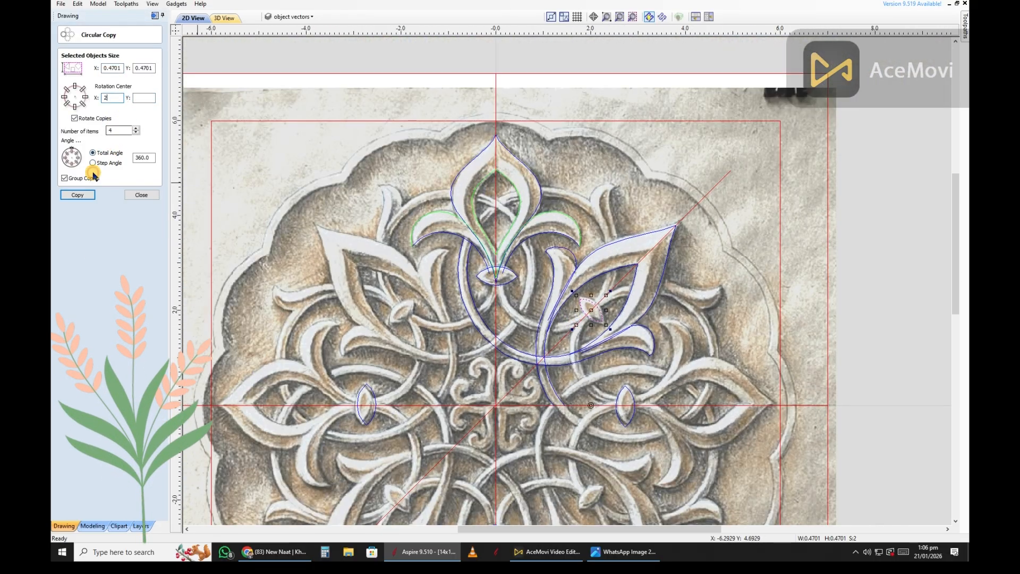
{"action": "left_click", "coordinate": [78, 194]}
{"action": "scroll", "coordinate": [205, 212], "scroll_direction": "down", "scroll_amount": 4}
{"action": "left_click", "coordinate": [141, 194]}
{"action": "scroll", "coordinate": [528, 262], "scroll_direction": "up", "scroll_amount": 3}
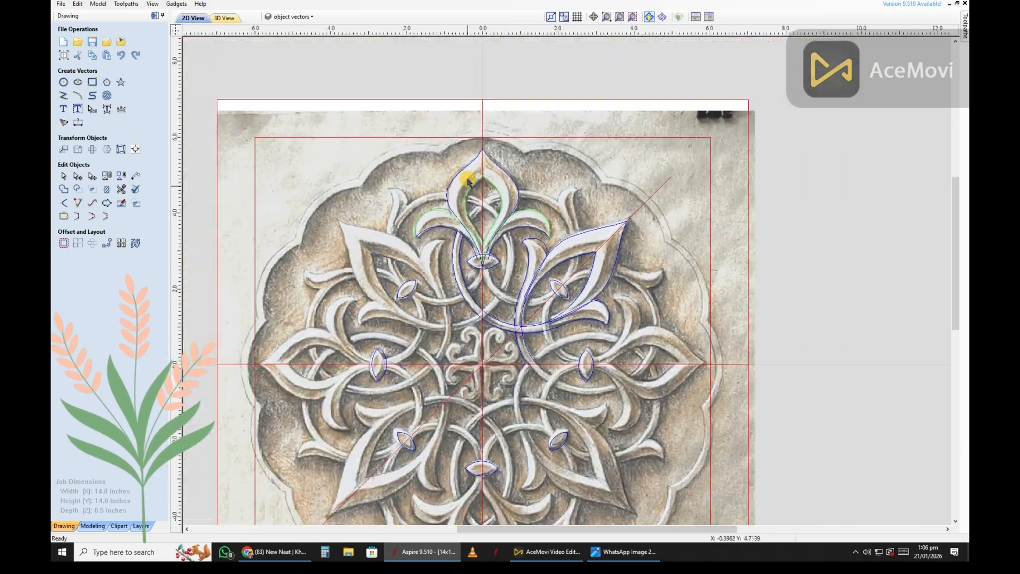
{"action": "scroll", "coordinate": [468, 181], "scroll_direction": "up", "scroll_amount": 1}
{"action": "scroll", "coordinate": [472, 268], "scroll_direction": "up", "scroll_amount": 2}
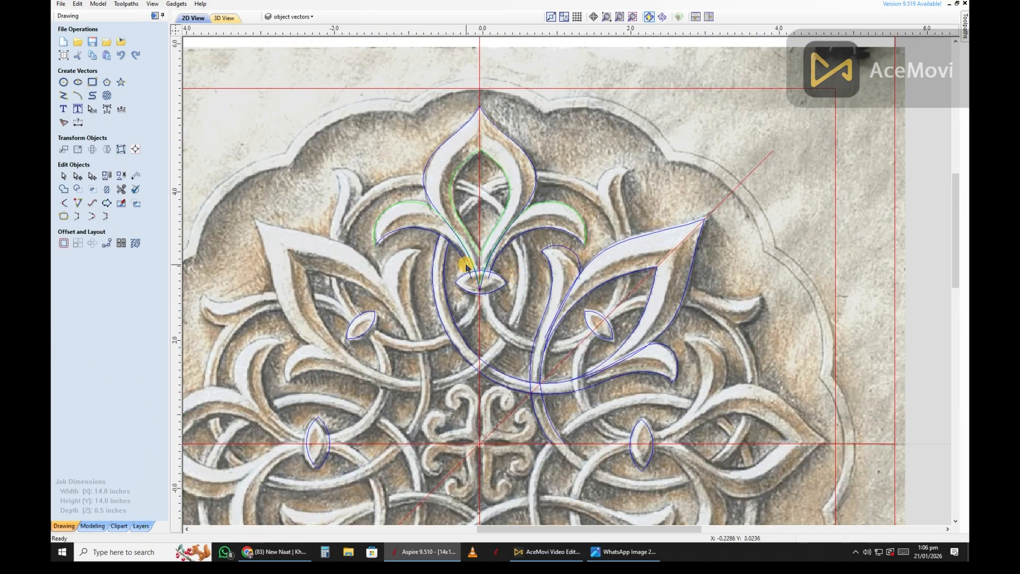
{"action": "scroll", "coordinate": [512, 207], "scroll_direction": "down", "scroll_amount": 1}
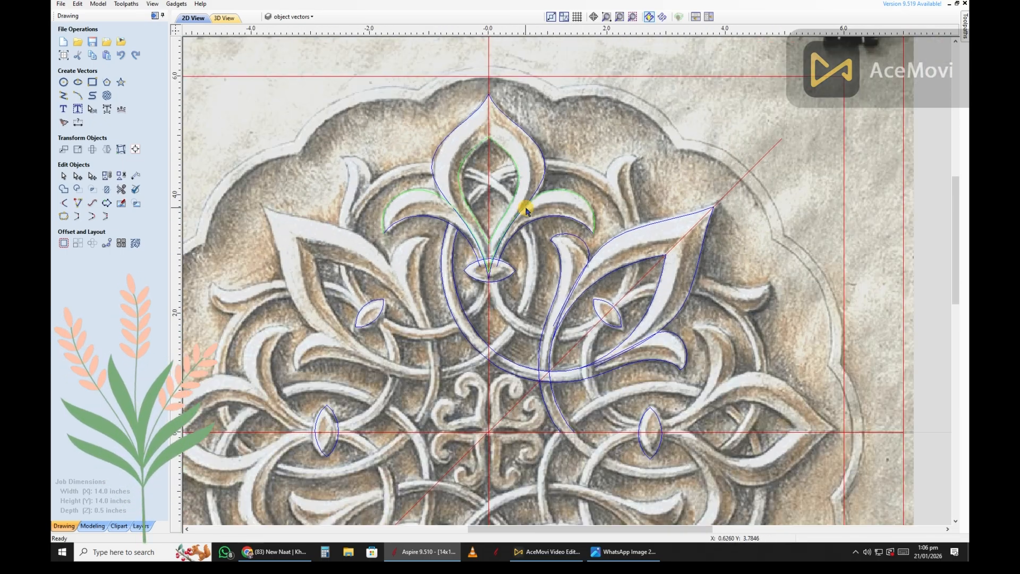
{"action": "scroll", "coordinate": [564, 318], "scroll_direction": "up", "scroll_amount": 1}
{"action": "scroll", "coordinate": [684, 316], "scroll_direction": "down", "scroll_amount": 2}
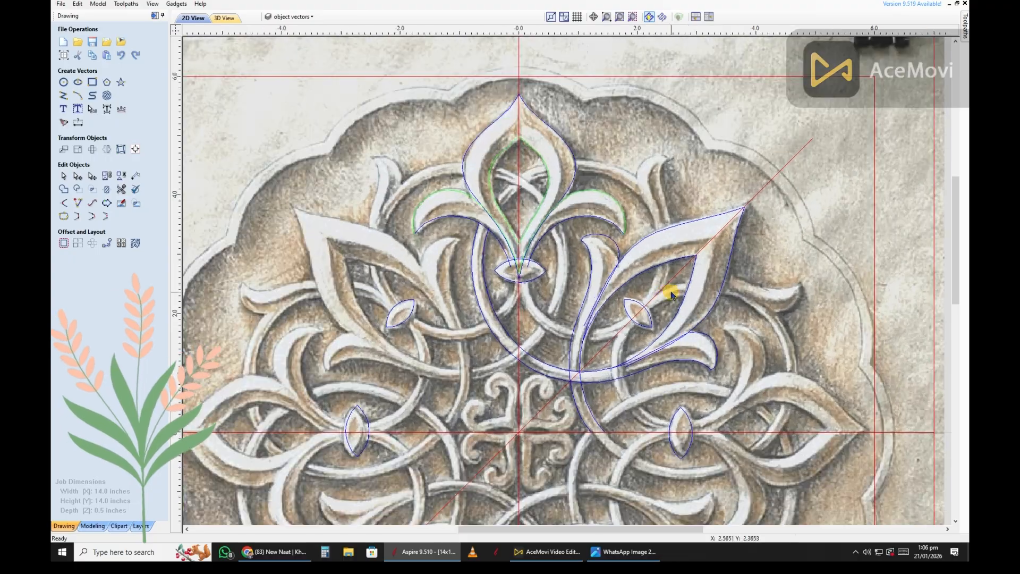
{"action": "scroll", "coordinate": [675, 245], "scroll_direction": "up", "scroll_amount": 1}
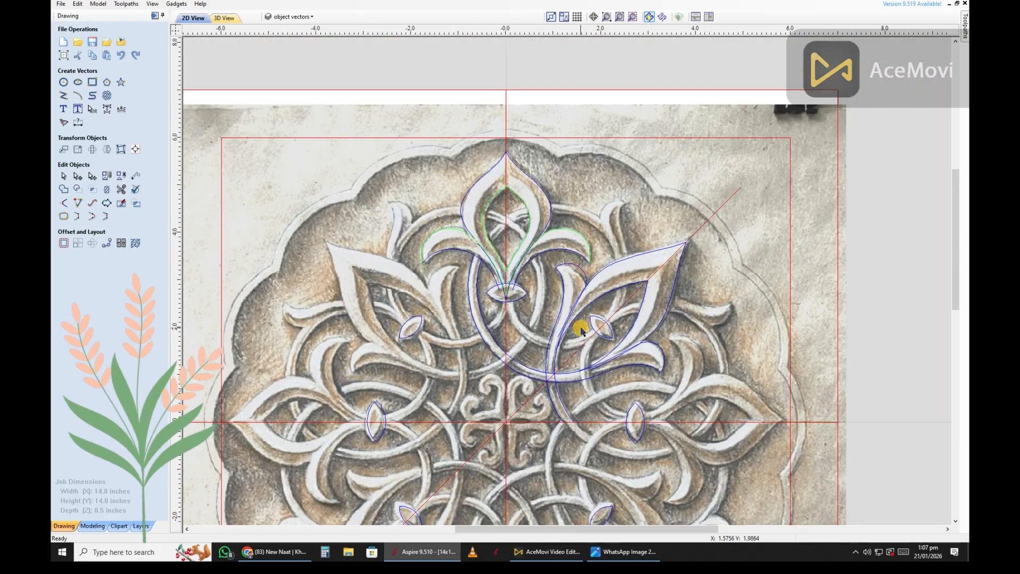
{"action": "scroll", "coordinate": [578, 326], "scroll_direction": "up", "scroll_amount": 1}
{"action": "scroll", "coordinate": [581, 326], "scroll_direction": "down", "scroll_amount": 2}
{"action": "scroll", "coordinate": [552, 249], "scroll_direction": "down", "scroll_amount": 1}
{"action": "scroll", "coordinate": [489, 228], "scroll_direction": "up", "scroll_amount": 2}
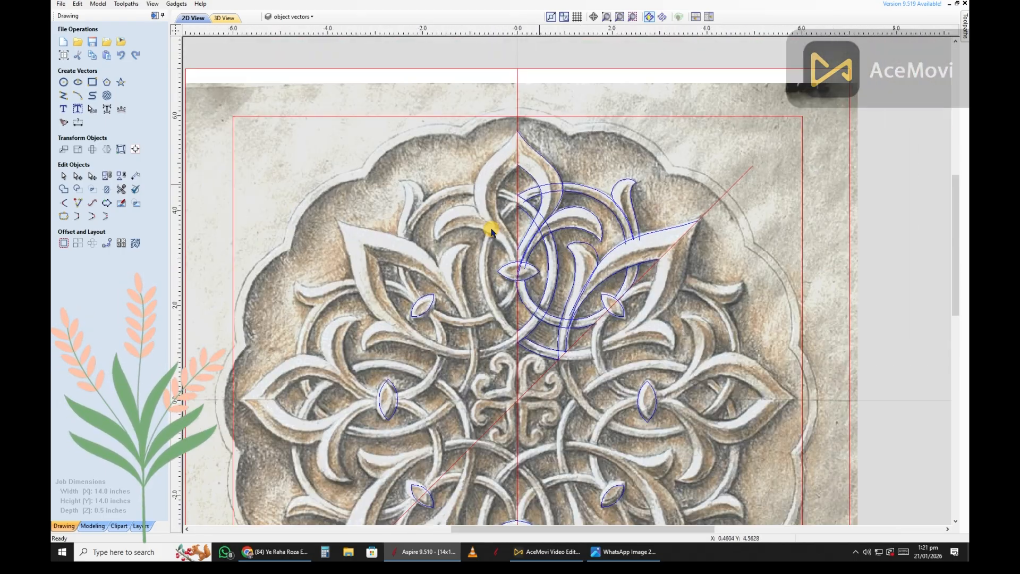
{"action": "scroll", "coordinate": [546, 262], "scroll_direction": "down", "scroll_amount": 1}
{"action": "scroll", "coordinate": [676, 253], "scroll_direction": "up", "scroll_amount": 2}
{"action": "scroll", "coordinate": [582, 166], "scroll_direction": "down", "scroll_amount": 1}
- Circular-copy the vertical centre guide line as 16 items over 360 degrees about X 0, Y 0
{"action": "left_click", "coordinate": [557, 107]}
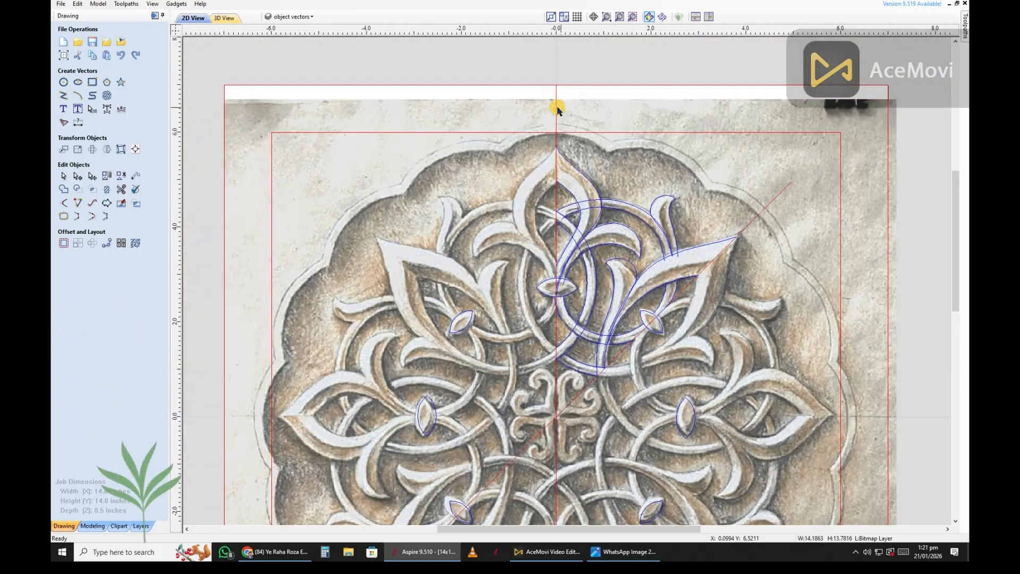
{"action": "scroll", "coordinate": [557, 107], "scroll_direction": "down", "scroll_amount": 1}
{"action": "left_click", "coordinate": [92, 243]}
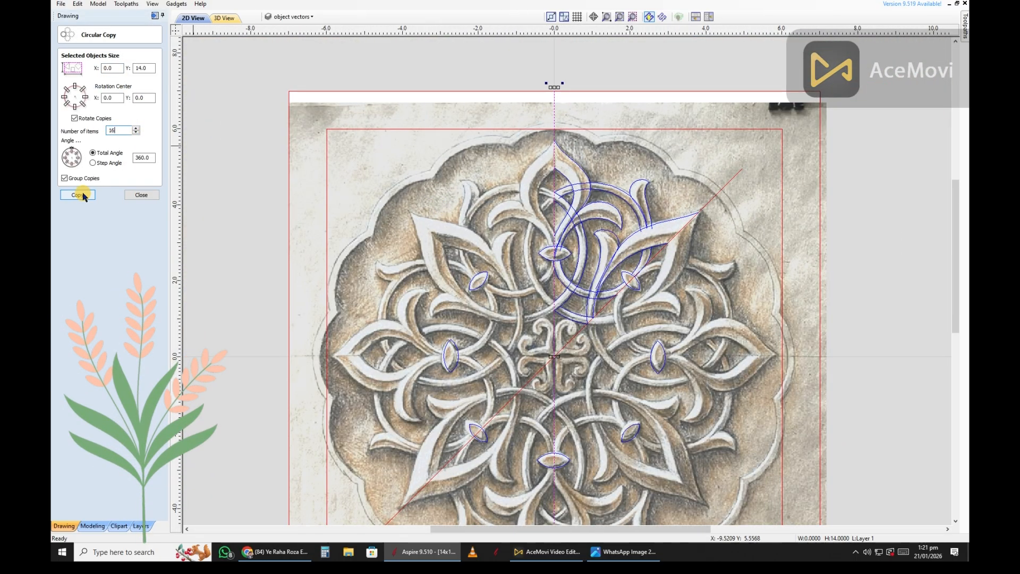
{"action": "left_click", "coordinate": [77, 195]}
{"action": "scroll", "coordinate": [353, 207], "scroll_direction": "down", "scroll_amount": 1}
{"action": "scroll", "coordinate": [568, 164], "scroll_direction": "up", "scroll_amount": 1}
- Move the radial guide lines onto their own green layer, Layer 2
{"action": "scroll", "coordinate": [382, 32], "scroll_direction": "up", "scroll_amount": 1}
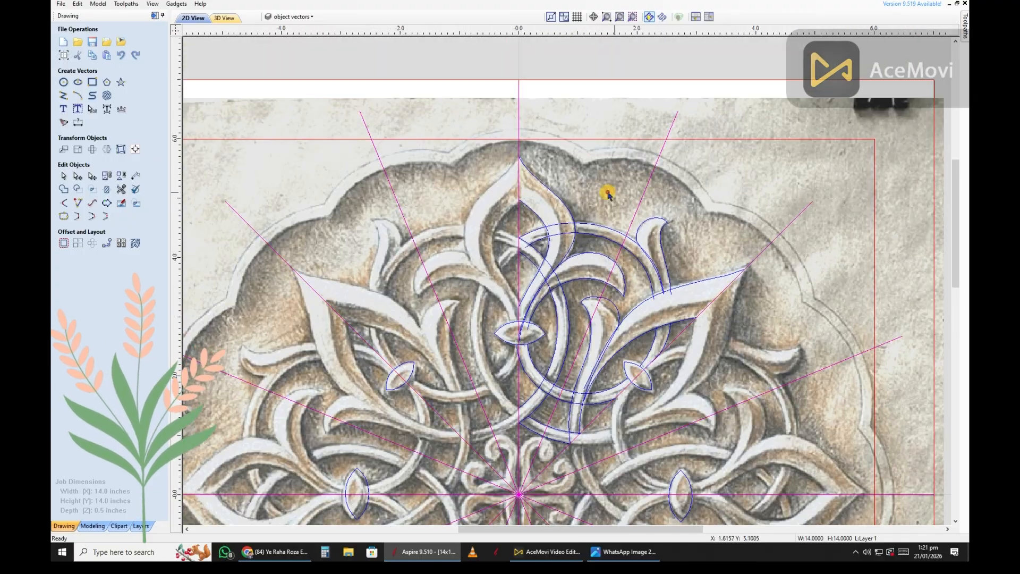
{"action": "scroll", "coordinate": [552, 185], "scroll_direction": "down", "scroll_amount": 1}
{"action": "right_click", "coordinate": [523, 170]}
{"action": "scroll", "coordinate": [587, 266], "scroll_direction": "up", "scroll_amount": 1}
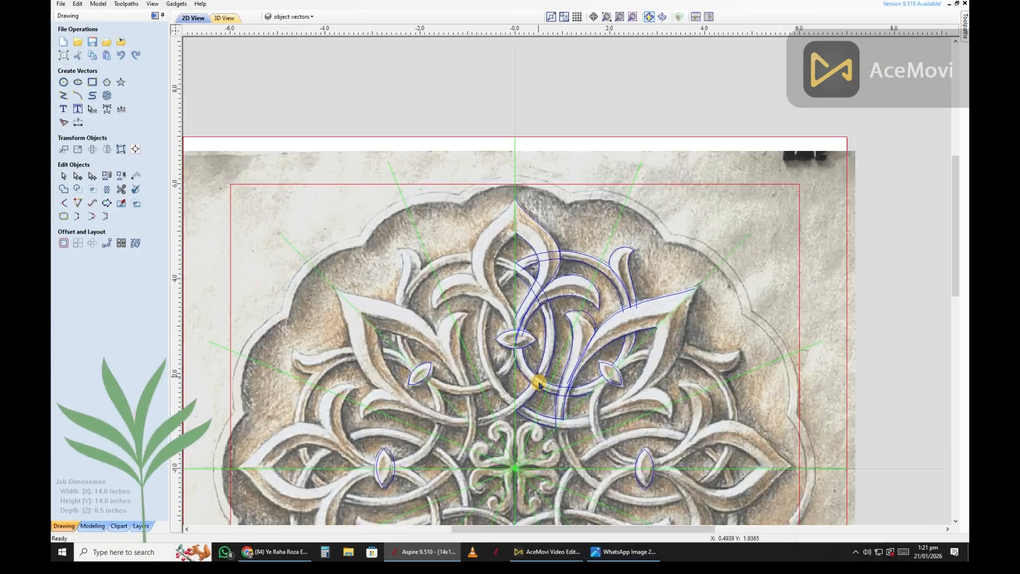
- Create a mirrored copy of the traced half-motif across the vertical centre line and select both halves together
{"action": "scroll", "coordinate": [555, 175], "scroll_direction": "down", "scroll_amount": 1}
{"action": "left_click", "coordinate": [555, 176]}
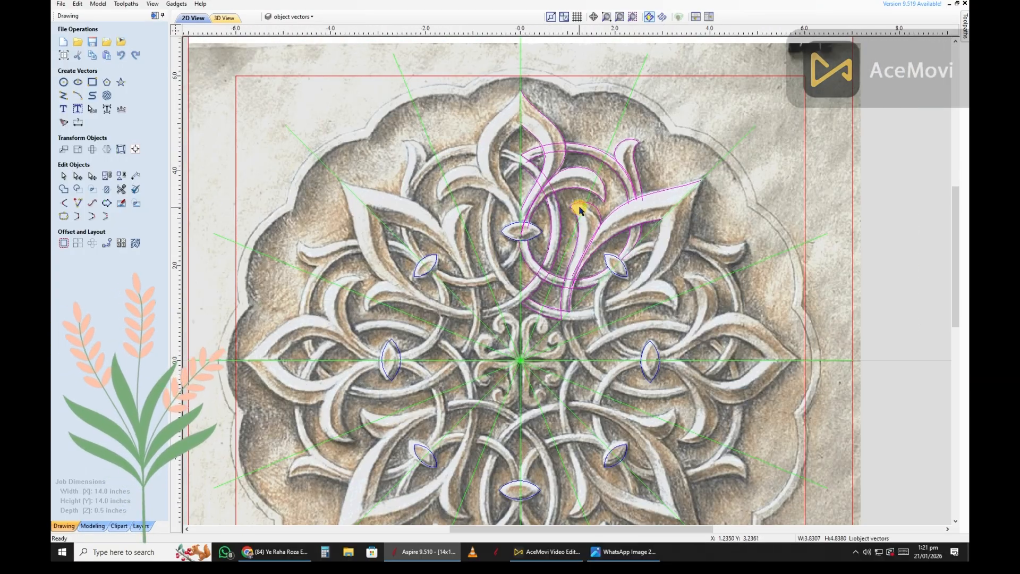
{"action": "scroll", "coordinate": [578, 206], "scroll_direction": "down", "scroll_amount": 1}
{"action": "left_click", "coordinate": [107, 150]}
{"action": "left_click", "coordinate": [114, 129]}
{"action": "left_click", "coordinate": [141, 207]}
{"action": "scroll", "coordinate": [585, 198], "scroll_direction": "up", "scroll_amount": 1}
{"action": "left_click", "coordinate": [605, 190], "text": "shift"}
{"action": "scroll", "coordinate": [605, 225], "scroll_direction": "down", "scroll_amount": 1}
{"action": "scroll", "coordinate": [585, 165], "scroll_direction": "up", "scroll_amount": 1}
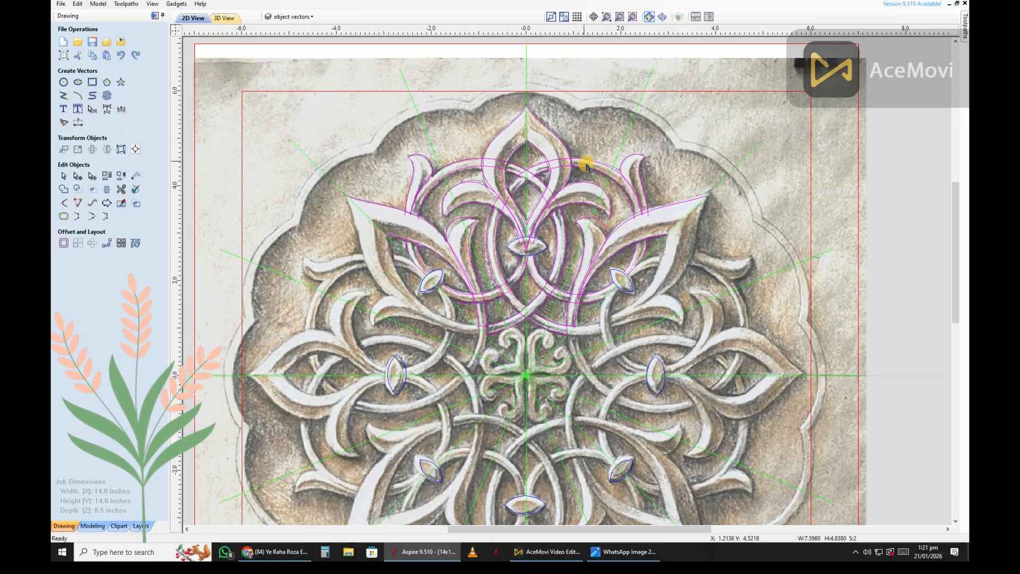
{"action": "scroll", "coordinate": [586, 167], "scroll_direction": "down", "scroll_amount": 1}
{"action": "scroll", "coordinate": [560, 132], "scroll_direction": "up", "scroll_amount": 3}
{"action": "scroll", "coordinate": [587, 142], "scroll_direction": "down", "scroll_amount": 3}
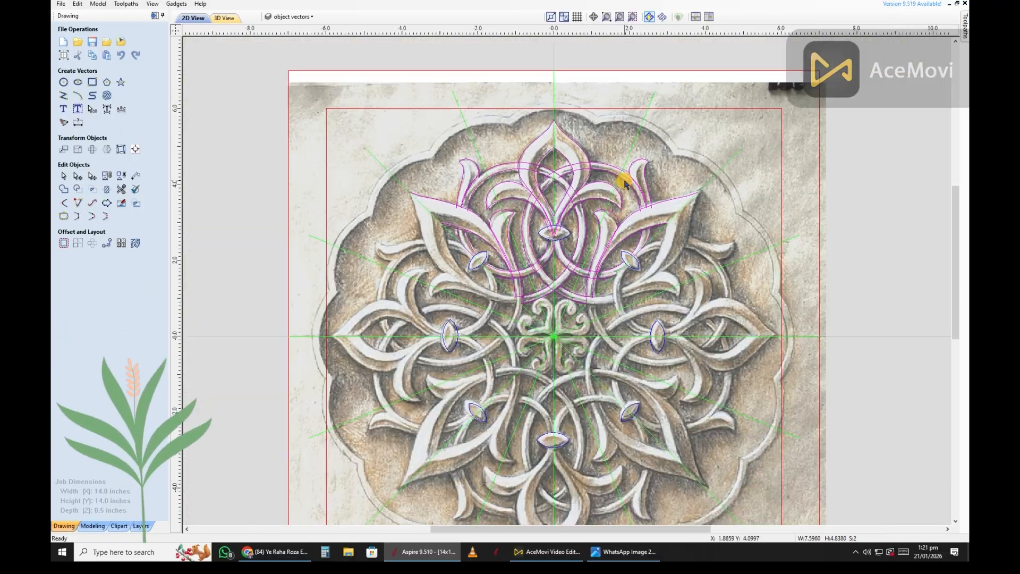
{"action": "scroll", "coordinate": [611, 169], "scroll_direction": "down", "scroll_amount": 1}
{"action": "left_click", "coordinate": [606, 169]}
{"action": "scroll", "coordinate": [608, 170], "scroll_direction": "up", "scroll_amount": 4}
{"action": "scroll", "coordinate": [602, 204], "scroll_direction": "down", "scroll_amount": 1}
{"action": "key", "text": "ctrl+a"}
{"action": "left_click", "coordinate": [561, 142]}
{"action": "scroll", "coordinate": [559, 168], "scroll_direction": "down", "scroll_amount": 2}
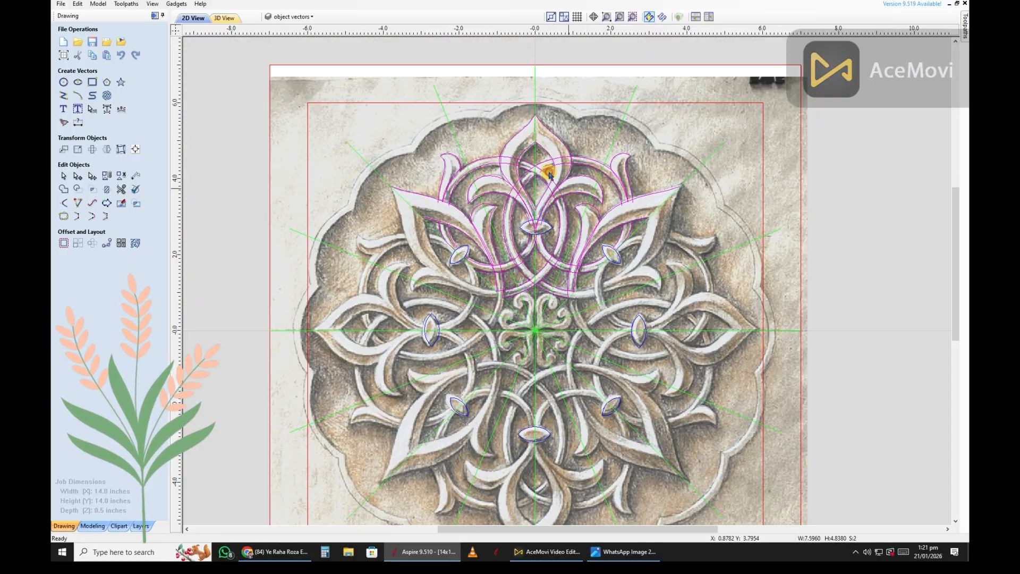
- Hide the Bitmap Layer so that only the vectors and guide lines show
{"action": "scroll", "coordinate": [546, 169], "scroll_direction": "up", "scroll_amount": 1}
{"action": "left_click", "coordinate": [302, 17]}
{"action": "left_click", "coordinate": [281, 31]}
{"action": "left_click", "coordinate": [571, 118]}
{"action": "left_click", "coordinate": [572, 136]}
{"action": "scroll", "coordinate": [574, 154], "scroll_direction": "down", "scroll_amount": 1}
{"action": "scroll", "coordinate": [547, 178], "scroll_direction": "up", "scroll_amount": 2}
{"action": "scroll", "coordinate": [547, 209], "scroll_direction": "down", "scroll_amount": 2}
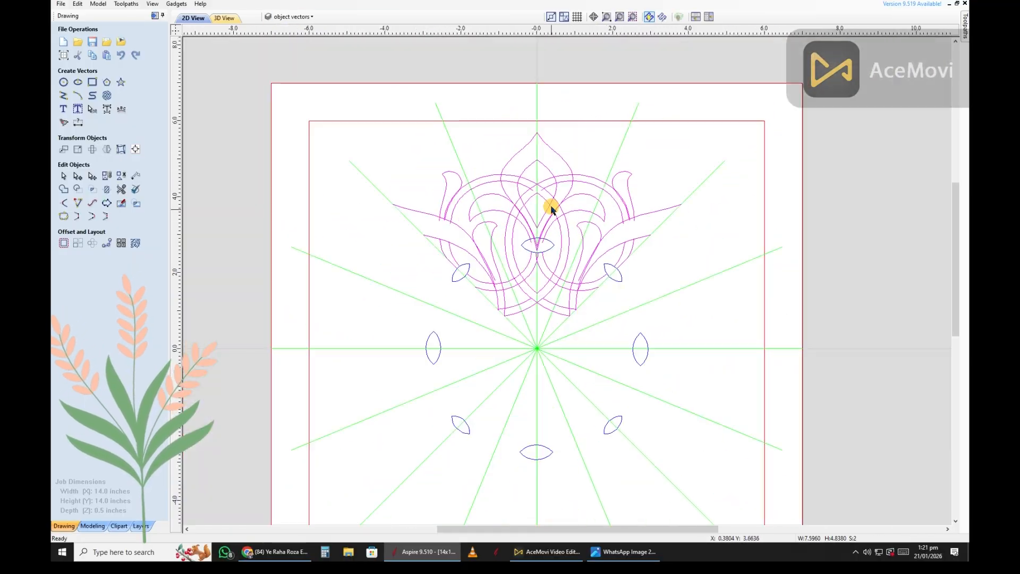
- Try a four-item circular copy of both motif halves over 360 degrees around the rosette's centre
{"action": "scroll", "coordinate": [553, 205], "scroll_direction": "up", "scroll_amount": 1}
{"action": "left_click", "coordinate": [566, 144]}
{"action": "left_click", "coordinate": [505, 147], "text": "shift"}
{"action": "scroll", "coordinate": [583, 217], "scroll_direction": "down", "scroll_amount": 2}
{"action": "scroll", "coordinate": [404, 307], "scroll_direction": "up", "scroll_amount": 1}
{"action": "left_click", "coordinate": [92, 243]}
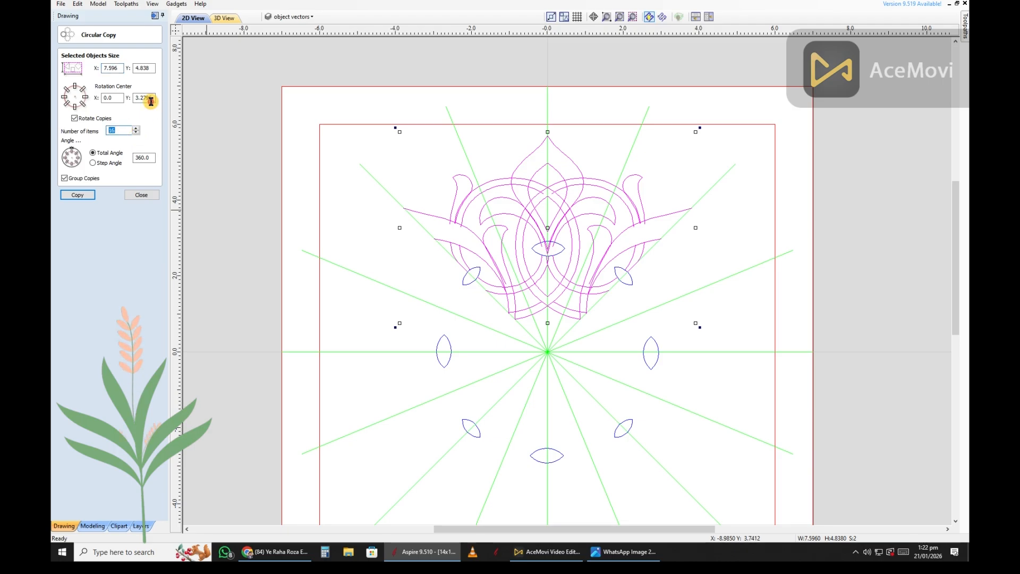
{"action": "scroll", "coordinate": [517, 229], "scroll_direction": "down", "scroll_amount": 2}
{"action": "left_click", "coordinate": [141, 195]}
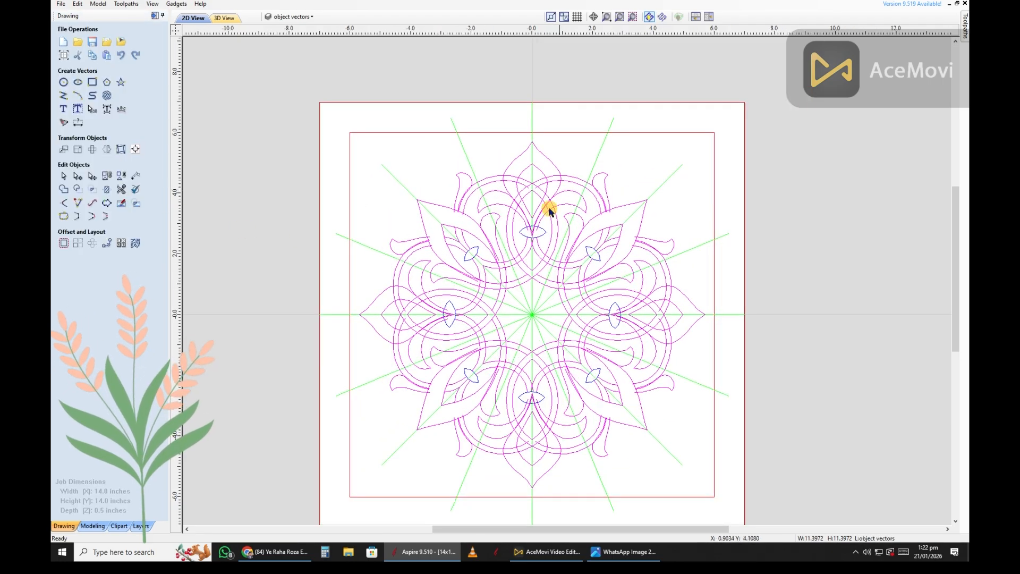
- Deselect the copies and examine how the repeated motifs interlace around the whole rosette
{"action": "left_click", "coordinate": [454, 204]}
{"action": "scroll", "coordinate": [452, 204], "scroll_direction": "down", "scroll_amount": 1}
{"action": "scroll", "coordinate": [453, 242], "scroll_direction": "up", "scroll_amount": 3}
{"action": "scroll", "coordinate": [454, 242], "scroll_direction": "down", "scroll_amount": 2}
{"action": "scroll", "coordinate": [477, 343], "scroll_direction": "up", "scroll_amount": 2}
{"action": "scroll", "coordinate": [500, 336], "scroll_direction": "down", "scroll_amount": 2}
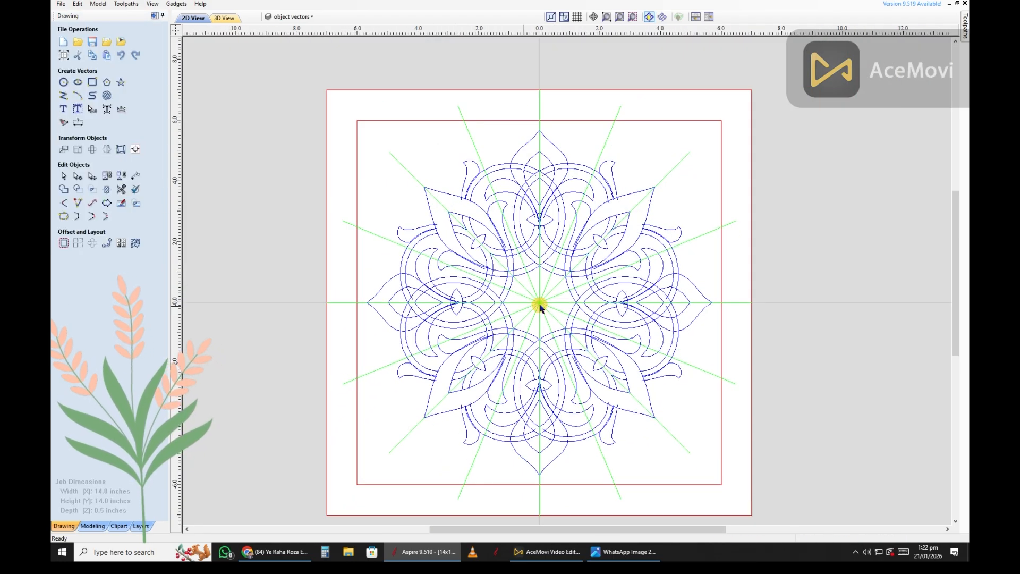
{"action": "scroll", "coordinate": [539, 304], "scroll_direction": "up", "scroll_amount": 3}
{"action": "scroll", "coordinate": [539, 305], "scroll_direction": "down", "scroll_amount": 2}
{"action": "scroll", "coordinate": [711, 183], "scroll_direction": "down", "scroll_amount": 1}
- Undo the circular copy of the mirrored motif
{"action": "key", "text": "ctrl+z"}
{"action": "scroll", "coordinate": [576, 145], "scroll_direction": "up", "scroll_amount": 3}
{"action": "scroll", "coordinate": [608, 231], "scroll_direction": "down", "scroll_amount": 3}
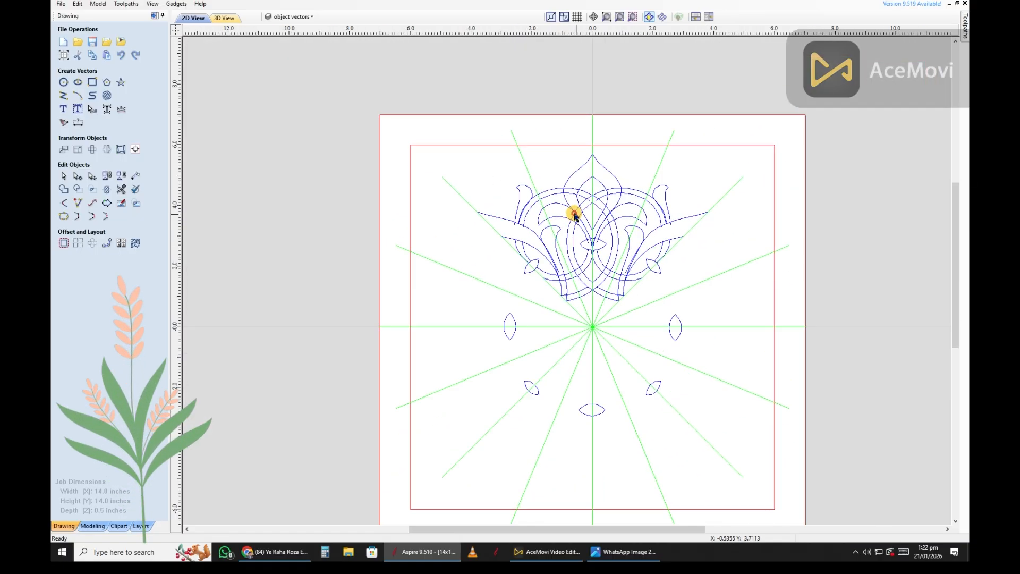
{"action": "scroll", "coordinate": [666, 215], "scroll_direction": "up", "scroll_amount": 2}
{"action": "scroll", "coordinate": [671, 214], "scroll_direction": "down", "scroll_amount": 2}
- Show the Bitmap Layer again behind the motif vectors
{"action": "left_click", "coordinate": [651, 210]}
{"action": "scroll", "coordinate": [619, 197], "scroll_direction": "up", "scroll_amount": 1}
{"action": "left_click", "coordinate": [617, 151]}
{"action": "scroll", "coordinate": [534, 164], "scroll_direction": "up", "scroll_amount": 1}
{"action": "left_click", "coordinate": [293, 17]}
{"action": "left_click", "coordinate": [280, 33]}
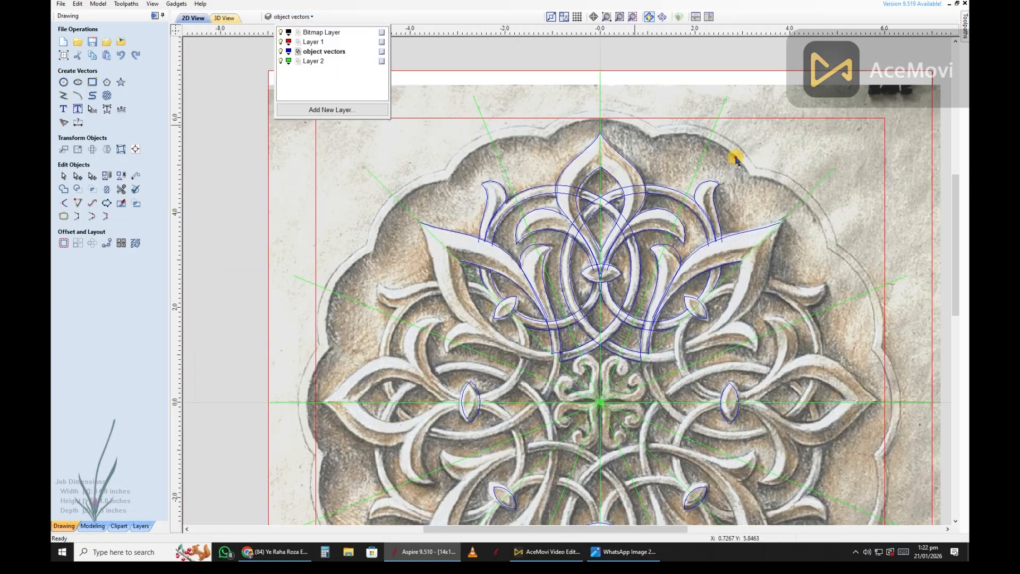
- Save the job with the traced motif vectors
{"action": "scroll", "coordinate": [685, 192], "scroll_direction": "up", "scroll_amount": 1}
{"action": "scroll", "coordinate": [599, 119], "scroll_direction": "down", "scroll_amount": 1}
{"action": "key", "text": "ctrl+s"}
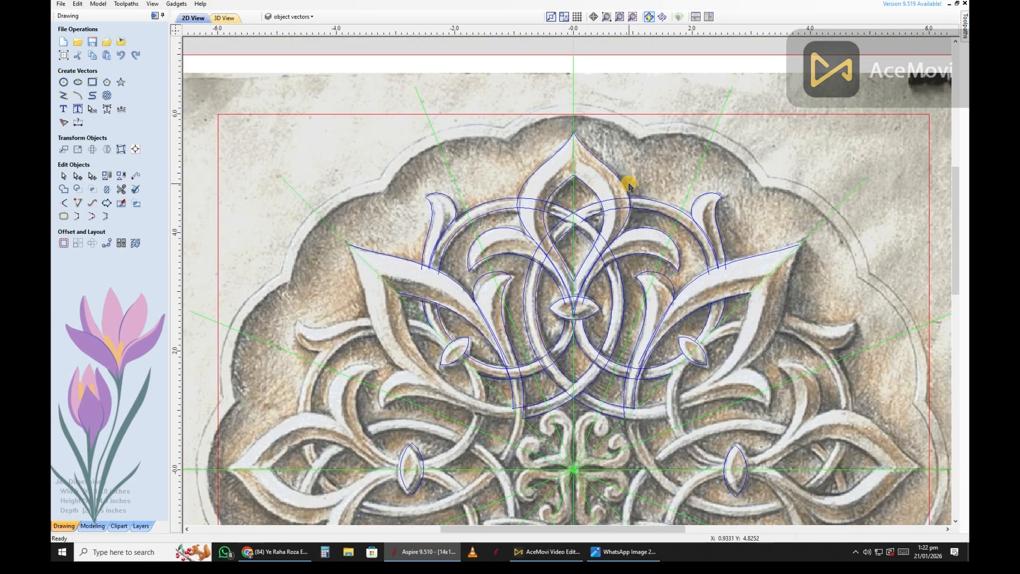
- Inspect the cross-section profile vectors drawn beside the upper petal's tip and save the job
{"action": "scroll", "coordinate": [621, 178], "scroll_direction": "up", "scroll_amount": 3}
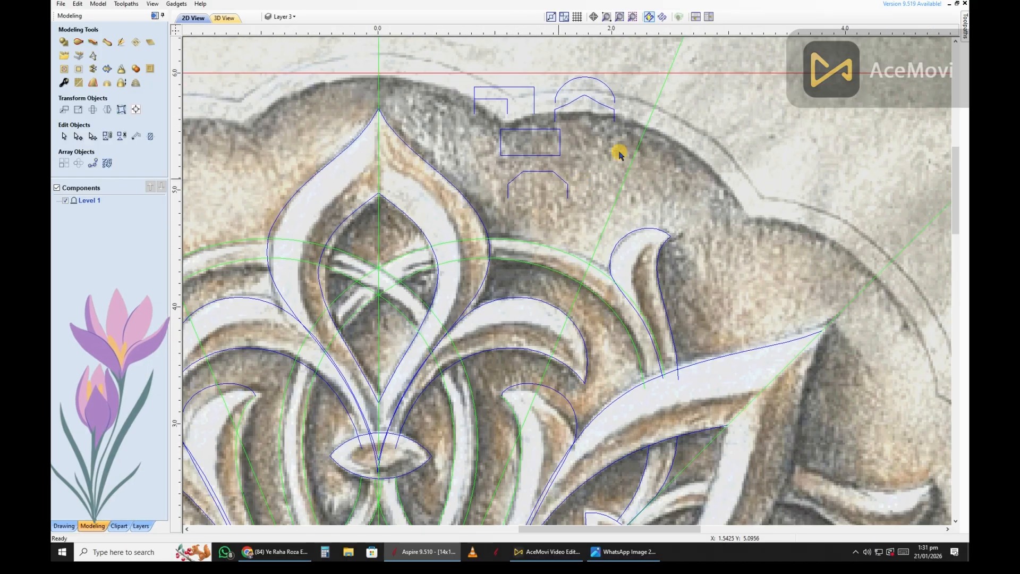
{"action": "scroll", "coordinate": [531, 170], "scroll_direction": "down", "scroll_amount": 2}
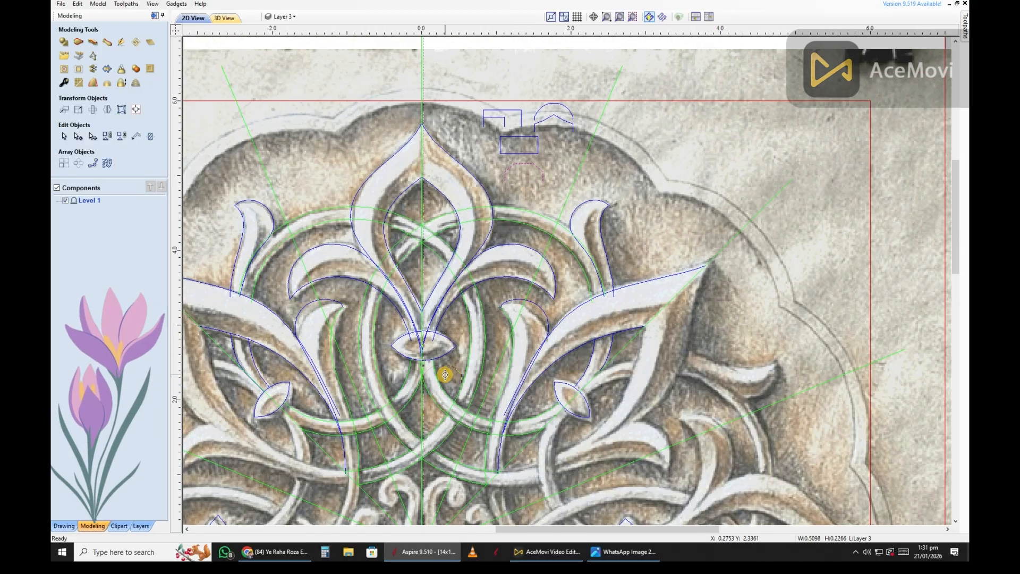
{"action": "left_click_drag", "start_coordinate": [523, 173], "coordinate": [530, 176]}
{"action": "scroll", "coordinate": [534, 177], "scroll_direction": "up", "scroll_amount": 1}
{"action": "scroll", "coordinate": [546, 183], "scroll_direction": "down", "scroll_amount": 1}
{"action": "scroll", "coordinate": [557, 139], "scroll_direction": "up", "scroll_amount": 2}
{"action": "left_click", "coordinate": [567, 112]}
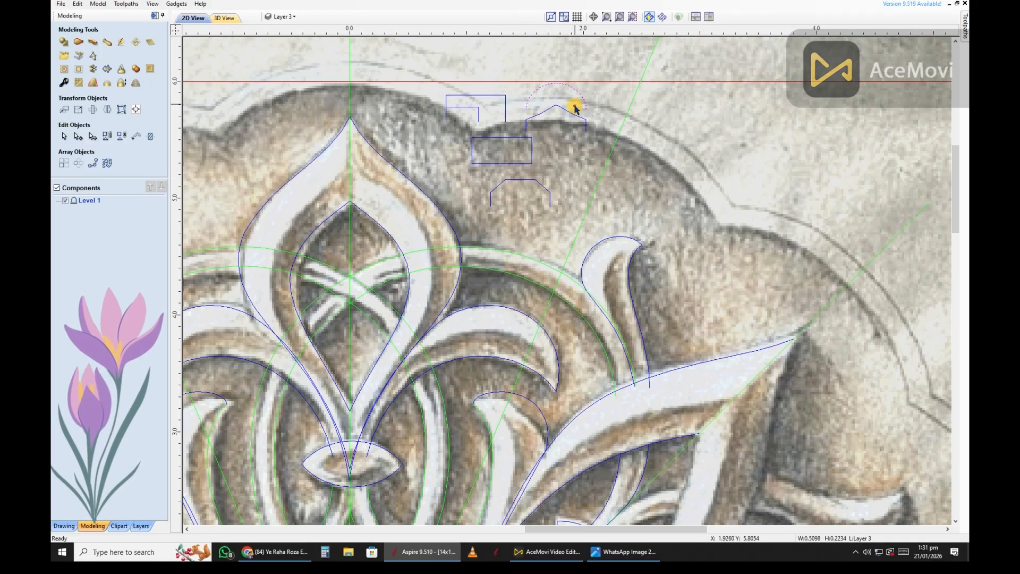
{"action": "scroll", "coordinate": [523, 160], "scroll_direction": "down", "scroll_amount": 3}
{"action": "key", "text": "ctrl+s"}
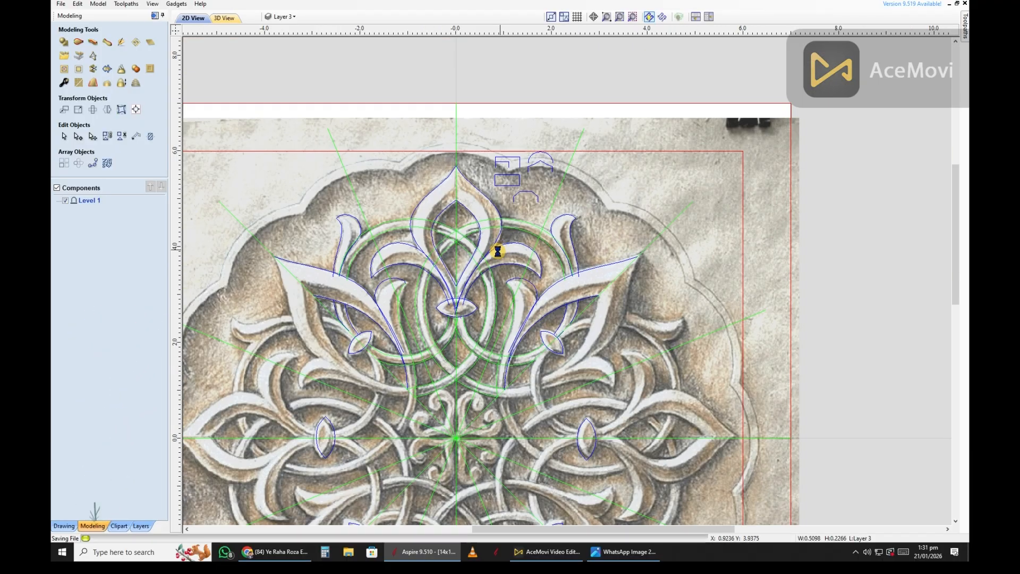
{"action": "left_click", "coordinate": [855, 552]}
{"action": "left_click", "coordinate": [870, 512]}
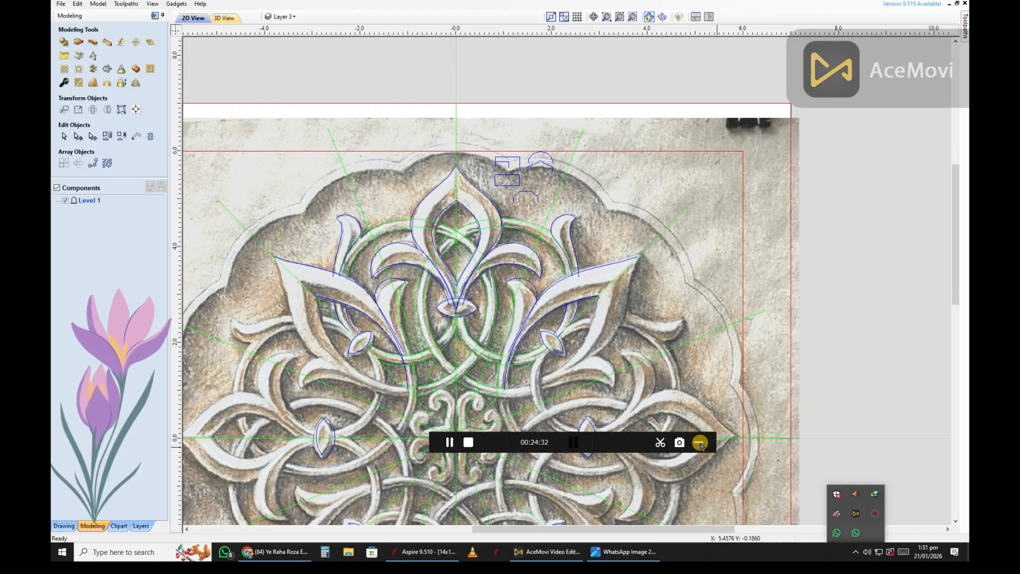
{"action": "left_click", "coordinate": [701, 442]}
- Use the two halves of the lens below the upper petal as drive rails for a Two Rail Sweep
{"action": "scroll", "coordinate": [523, 217], "scroll_direction": "up", "scroll_amount": 3}
{"action": "scroll", "coordinate": [541, 204], "scroll_direction": "down", "scroll_amount": 2}
{"action": "scroll", "coordinate": [455, 303], "scroll_direction": "up", "scroll_amount": 3}
{"action": "left_click", "coordinate": [472, 319]}
{"action": "left_click", "coordinate": [477, 338], "text": "shift"}
{"action": "scroll", "coordinate": [477, 345], "scroll_direction": "down", "scroll_amount": 2}
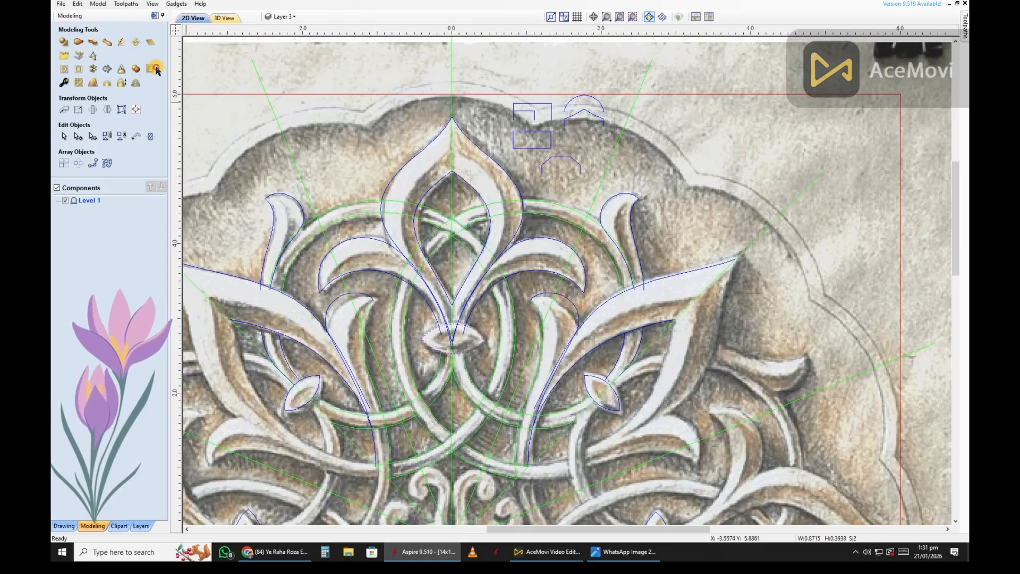
{"action": "left_click", "coordinate": [78, 43]}
{"action": "left_click", "coordinate": [139, 63]}
{"action": "scroll", "coordinate": [547, 112], "scroll_direction": "up", "scroll_amount": 2}
{"action": "scroll", "coordinate": [575, 184], "scroll_direction": "down", "scroll_amount": 2}
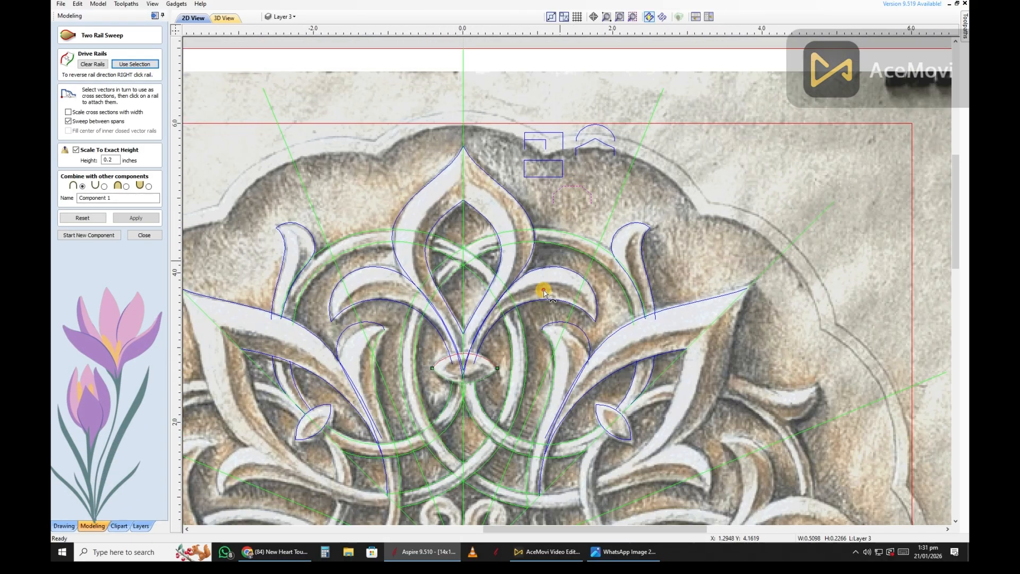
- Sweep the chamfered profile across the lens at 0.2 inches exact height, combined by merging, with the 2D and 3D views side by side
{"action": "scroll", "coordinate": [491, 350], "scroll_direction": "up", "scroll_amount": 2}
{"action": "left_click", "coordinate": [126, 186]}
{"action": "left_click", "coordinate": [135, 217]}
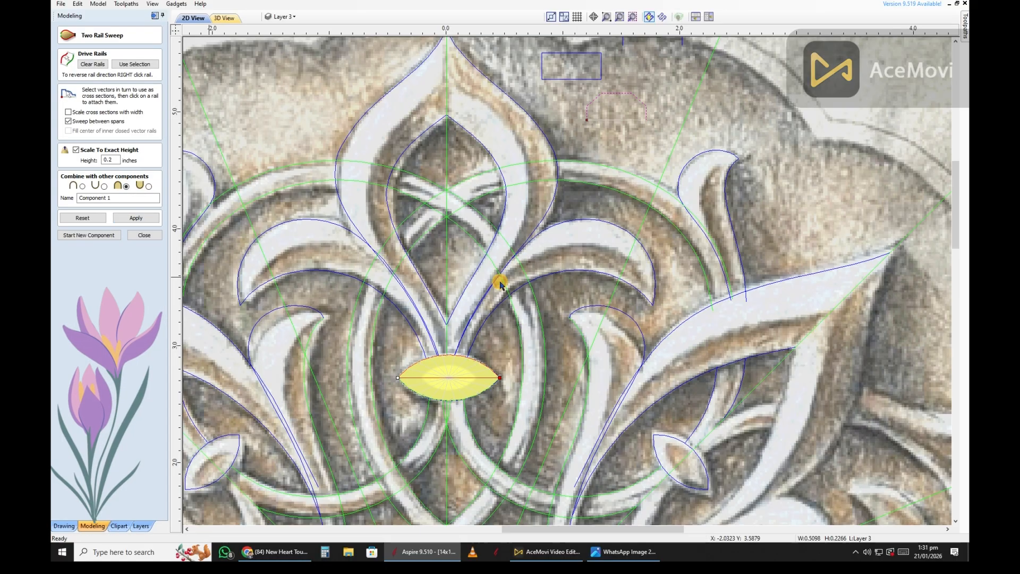
{"action": "key", "text": "F4"}
{"action": "left_click", "coordinate": [89, 235]}
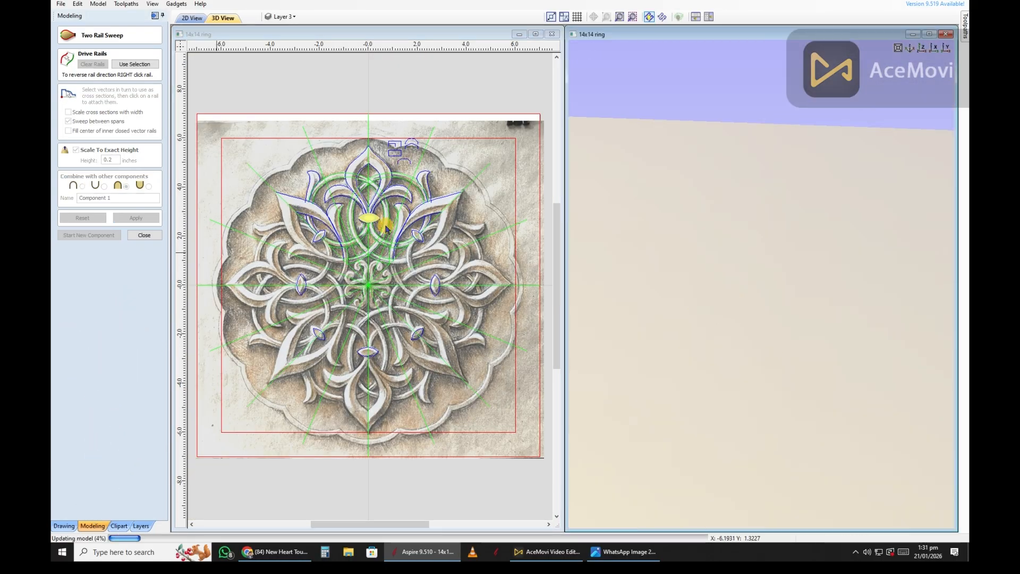
- Sweep the chamfered profile across the neighbouring small diagonal lens as a separate merged component, 0.2 inches high, and finish the sweep
{"action": "scroll", "coordinate": [415, 233], "scroll_direction": "up", "scroll_amount": 5}
{"action": "left_click", "coordinate": [420, 227]}
{"action": "left_click", "coordinate": [129, 64]}
{"action": "scroll", "coordinate": [392, 186], "scroll_direction": "down", "scroll_amount": 3}
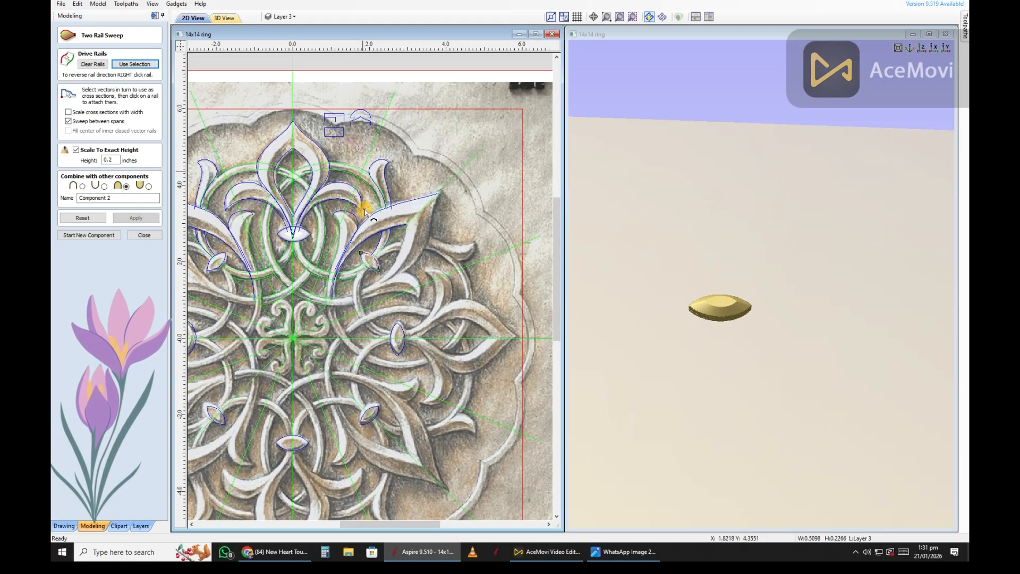
{"action": "scroll", "coordinate": [365, 211], "scroll_direction": "up", "scroll_amount": 3}
{"action": "left_click", "coordinate": [136, 218]}
{"action": "left_click", "coordinate": [88, 235]}
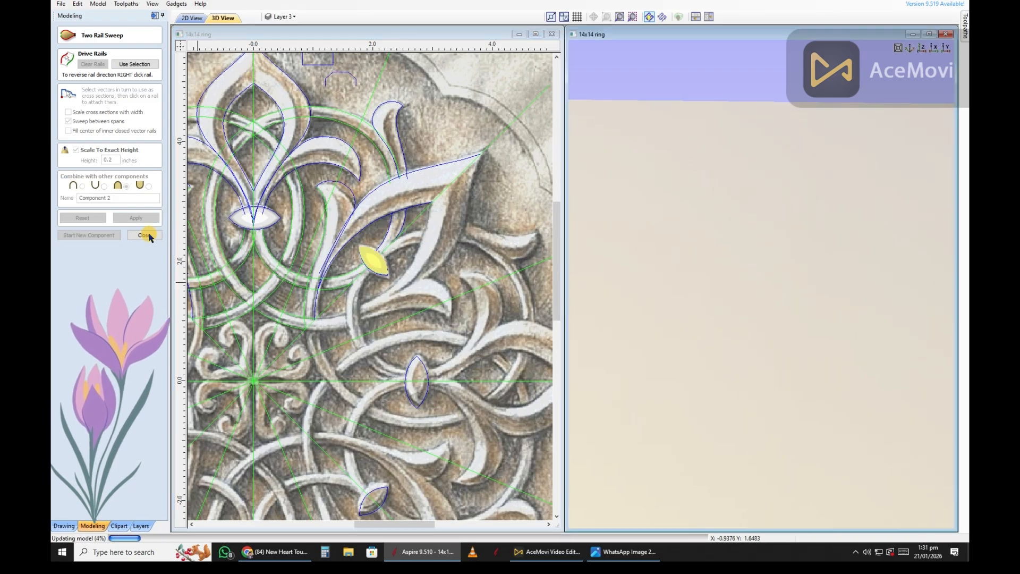
{"action": "left_click", "coordinate": [144, 235]}
- Use the edge vectors of the right petal half and its adjoining leaf as drive rails for a new Two Rail Sweep
{"action": "scroll", "coordinate": [364, 142], "scroll_direction": "up", "scroll_amount": 4}
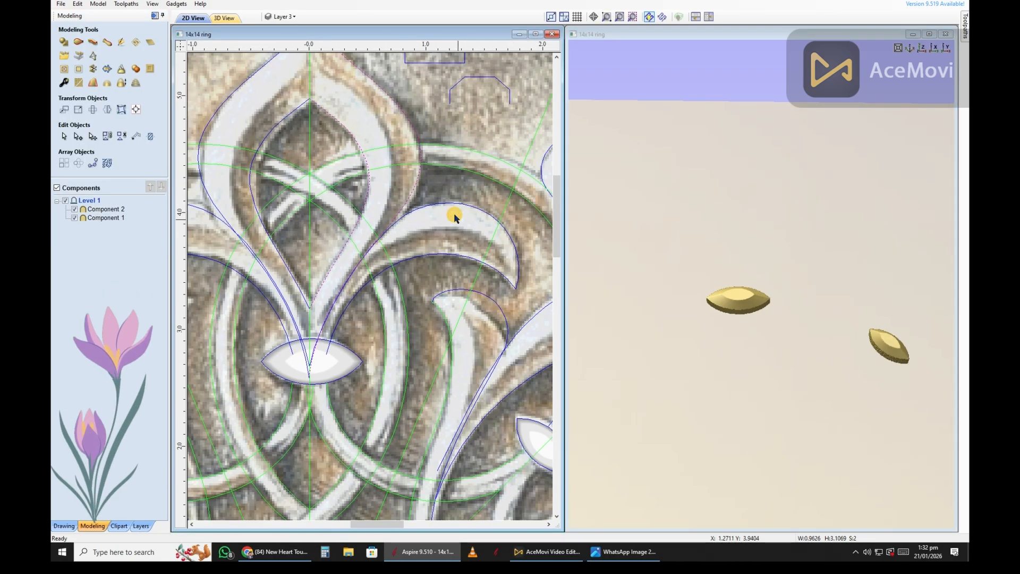
{"action": "scroll", "coordinate": [449, 207], "scroll_direction": "down", "scroll_amount": 2}
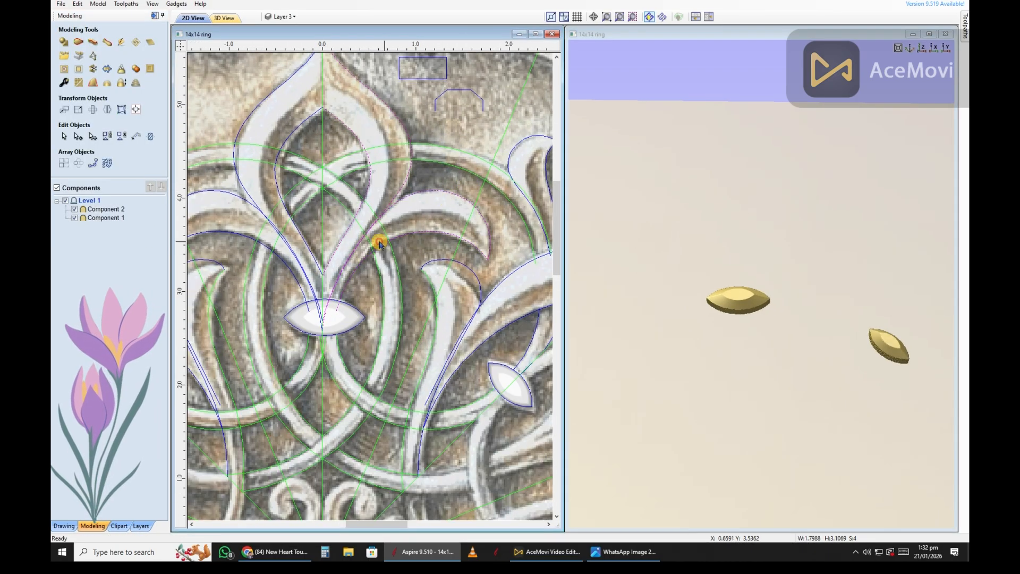
{"action": "scroll", "coordinate": [379, 245], "scroll_direction": "down", "scroll_amount": 2}
{"action": "left_click", "coordinate": [78, 42]}
{"action": "left_click", "coordinate": [135, 64]}
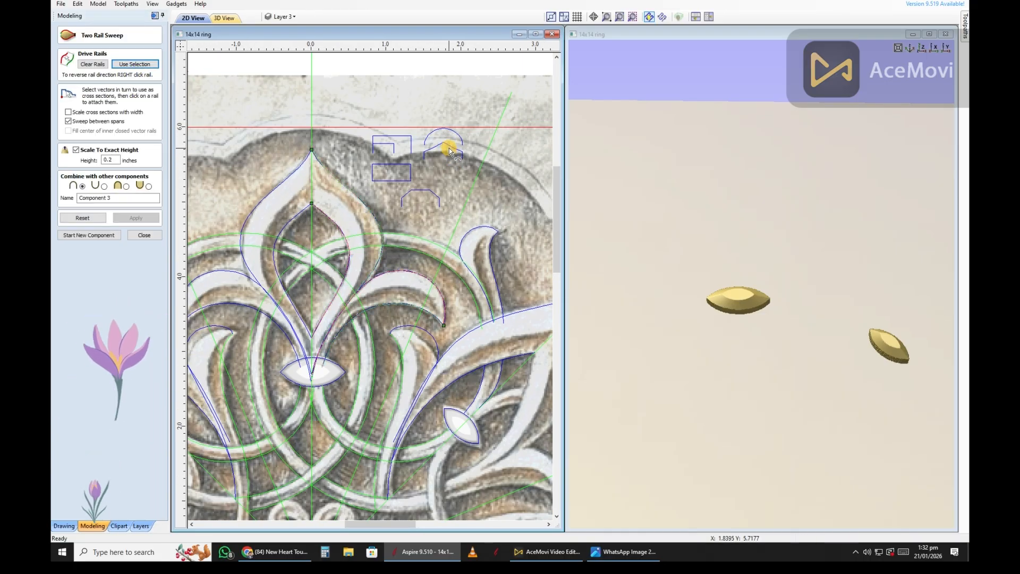
- Attach the peaked profile as cross-sections along the rails of the petal half and the leaf
{"action": "left_click", "coordinate": [449, 151]}
{"action": "scroll", "coordinate": [357, 207], "scroll_direction": "up", "scroll_amount": 3}
{"action": "left_click", "coordinate": [329, 266]}
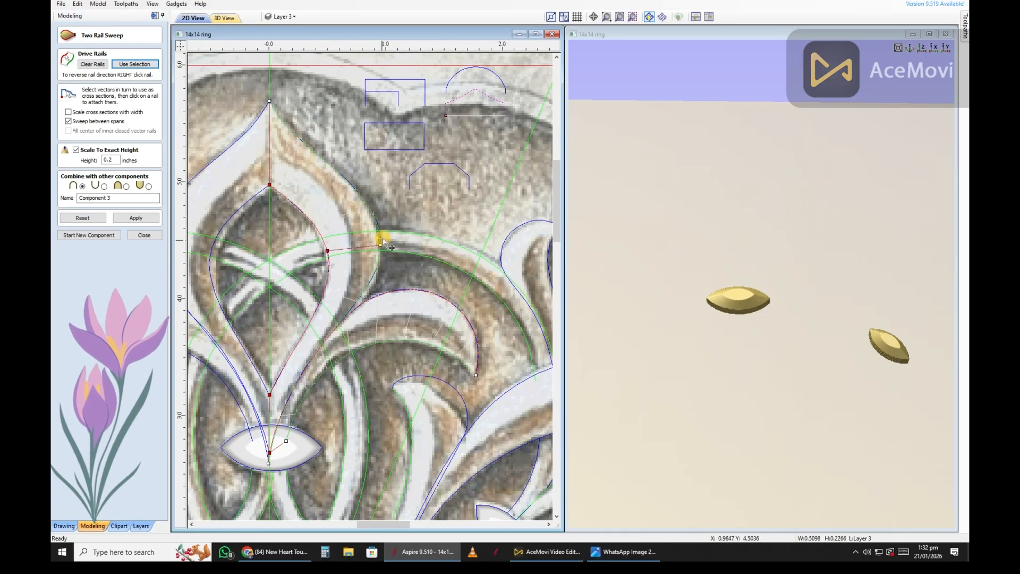
{"action": "scroll", "coordinate": [348, 258], "scroll_direction": "down", "scroll_amount": 1}
{"action": "scroll", "coordinate": [376, 320], "scroll_direction": "up", "scroll_amount": 2}
{"action": "left_click", "coordinate": [409, 324]}
{"action": "scroll", "coordinate": [404, 304], "scroll_direction": "down", "scroll_amount": 3}
- Make a scaled-down copy of the peaked profile, about 0.23 by 0.10 inches, and attach it to the leaf rail
{"action": "key", "text": "n"}
{"action": "right_click", "coordinate": [466, 163]}
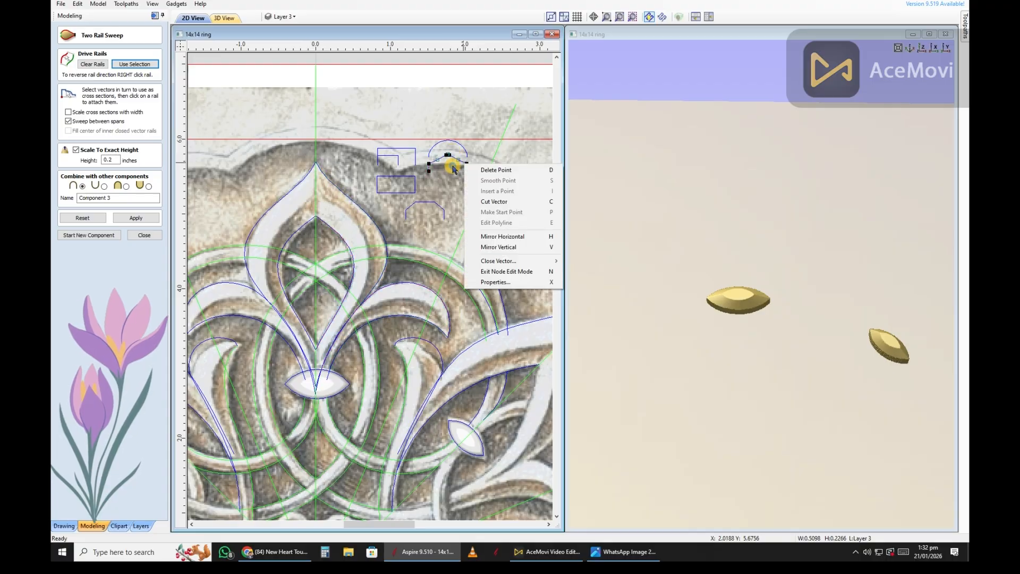
{"action": "key", "text": "n"}
{"action": "scroll", "coordinate": [453, 169], "scroll_direction": "up", "scroll_amount": 2}
{"action": "left_click", "coordinate": [461, 154]}
{"action": "scroll", "coordinate": [467, 154], "scroll_direction": "up", "scroll_amount": 2}
{"action": "scroll", "coordinate": [464, 152], "scroll_direction": "down", "scroll_amount": 4}
{"action": "scroll", "coordinate": [461, 156], "scroll_direction": "up", "scroll_amount": 3}
{"action": "left_click_drag", "start_coordinate": [477, 136], "coordinate": [439, 154]}
{"action": "scroll", "coordinate": [445, 160], "scroll_direction": "down", "scroll_amount": 2}
{"action": "left_click", "coordinate": [135, 65]}
{"action": "left_click", "coordinate": [445, 371]}
{"action": "scroll", "coordinate": [370, 297], "scroll_direction": "down", "scroll_amount": 1}
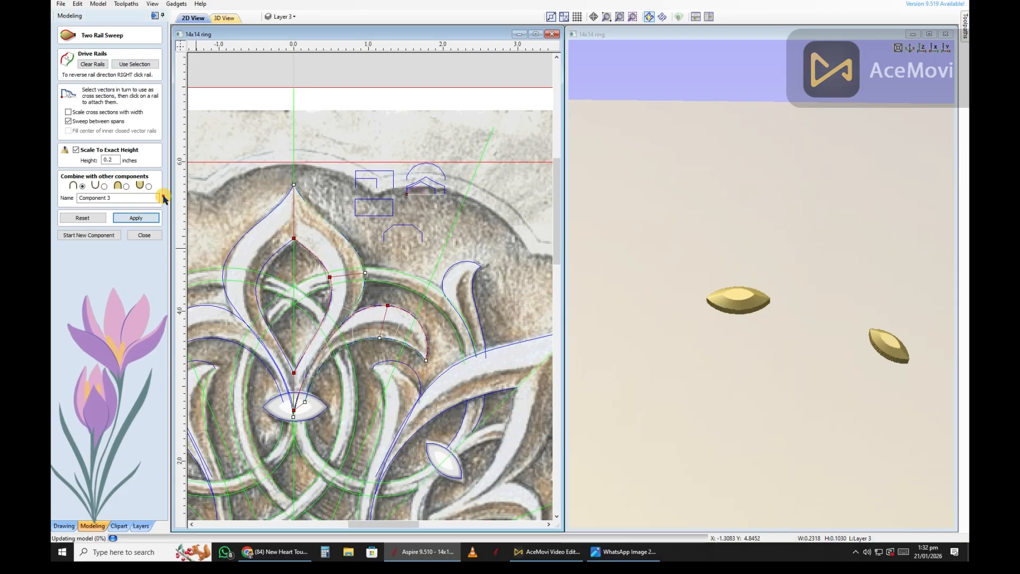
- Build the petal and leaf sweep at 0.2 inches exact height, set it to merge, and start a new component
{"action": "left_click", "coordinate": [135, 217]}
{"action": "left_click_drag", "start_coordinate": [654, 170], "coordinate": [724, 245]}
{"action": "left_click", "coordinate": [436, 193]}
{"action": "scroll", "coordinate": [434, 190], "scroll_direction": "up", "scroll_amount": 1}
{"action": "scroll", "coordinate": [290, 189], "scroll_direction": "down", "scroll_amount": 2}
{"action": "left_click", "coordinate": [125, 186]}
{"action": "middle_click_drag", "start_coordinate": [408, 152], "coordinate": [405, 175]}
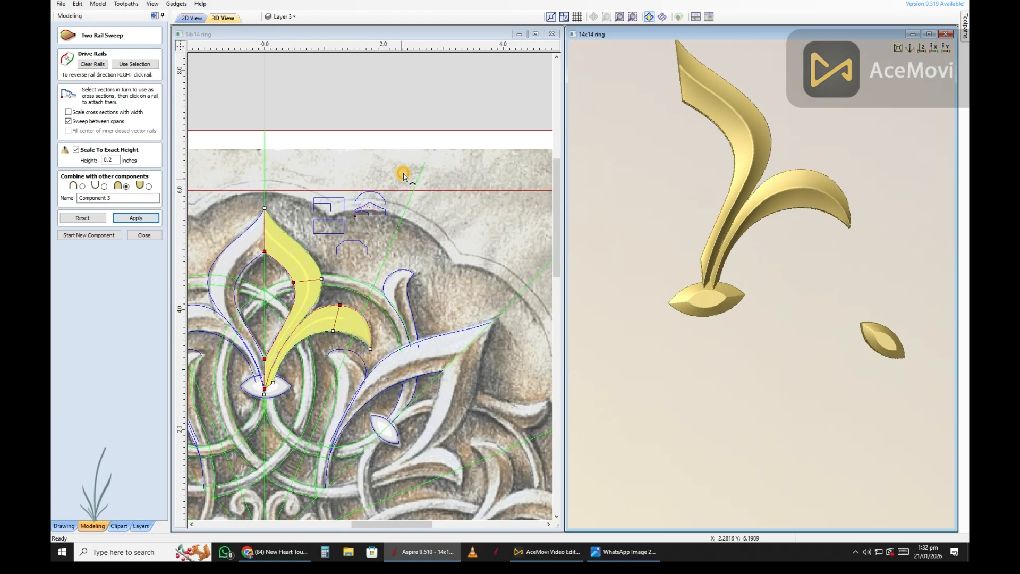
{"action": "left_click", "coordinate": [89, 235]}
- Compare the shape of the swept petal and leaf with the reference image
{"action": "left_click_drag", "start_coordinate": [690, 271], "coordinate": [716, 268]}
{"action": "scroll", "coordinate": [653, 263], "scroll_direction": "down", "scroll_amount": 2}
{"action": "scroll", "coordinate": [406, 340], "scroll_direction": "down", "scroll_amount": 1}
{"action": "key", "text": "alt+Tab"}
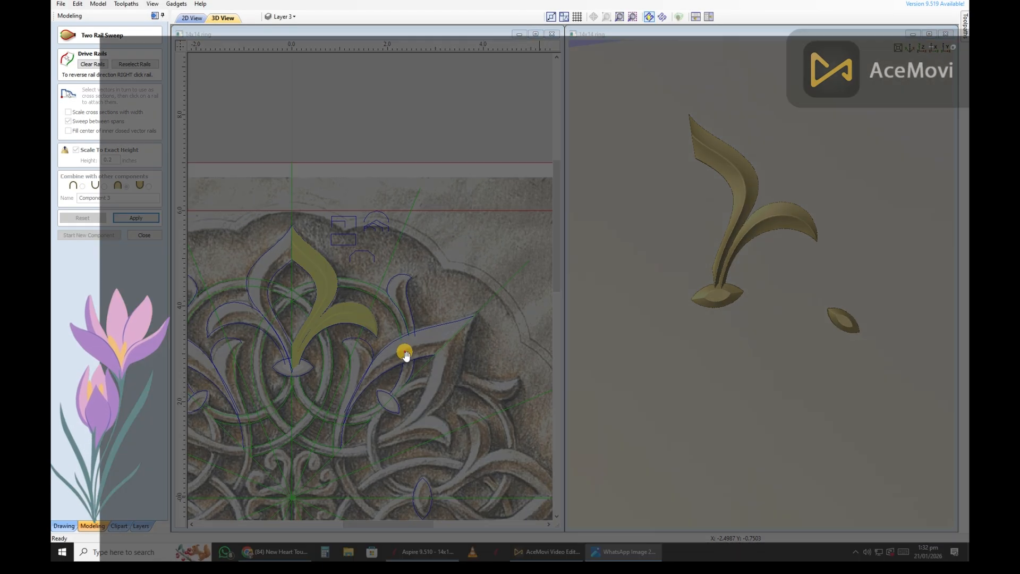
{"action": "left_click", "coordinate": [914, 3]}
- Copy the peaked profile and place the copy over the large rectangular profile
{"action": "scroll", "coordinate": [388, 233], "scroll_direction": "up", "scroll_amount": 3}
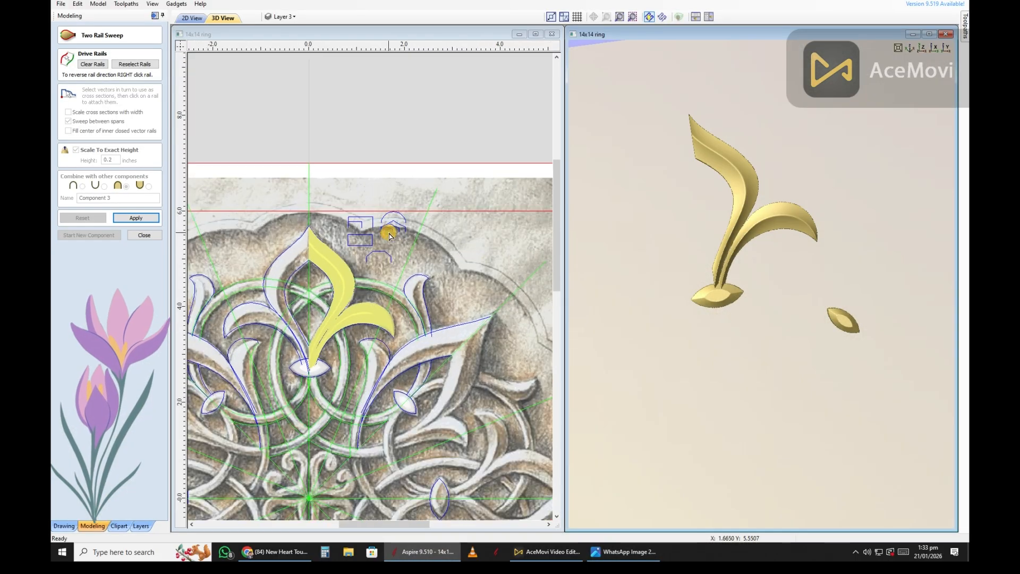
{"action": "left_click", "coordinate": [426, 138]}
{"action": "scroll", "coordinate": [411, 217], "scroll_direction": "up", "scroll_amount": 1}
{"action": "left_click", "coordinate": [413, 219]}
{"action": "scroll", "coordinate": [411, 214], "scroll_direction": "up", "scroll_amount": 2}
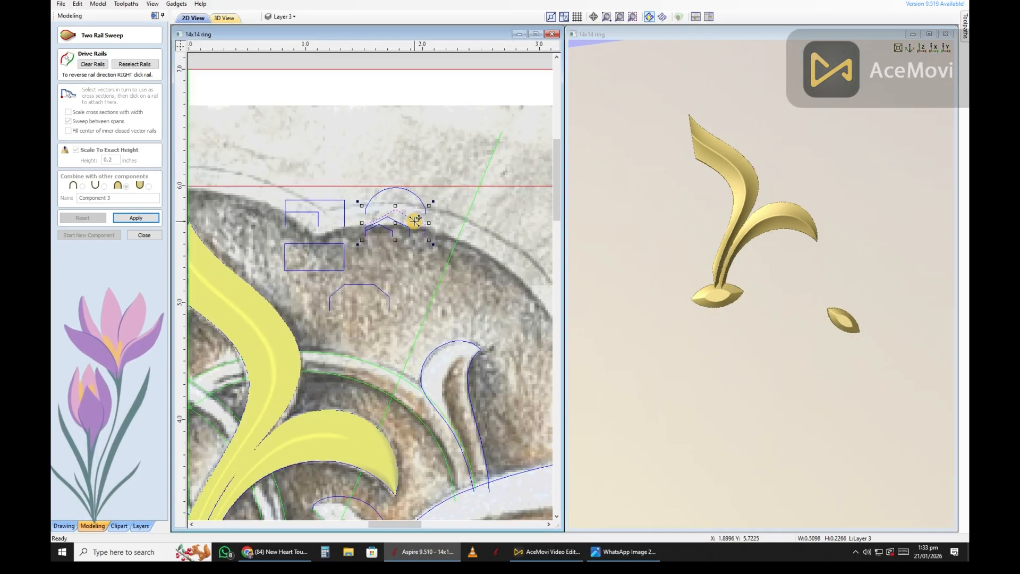
{"action": "left_click", "coordinate": [392, 221]}
{"action": "scroll", "coordinate": [310, 198], "scroll_direction": "up", "scroll_amount": 2}
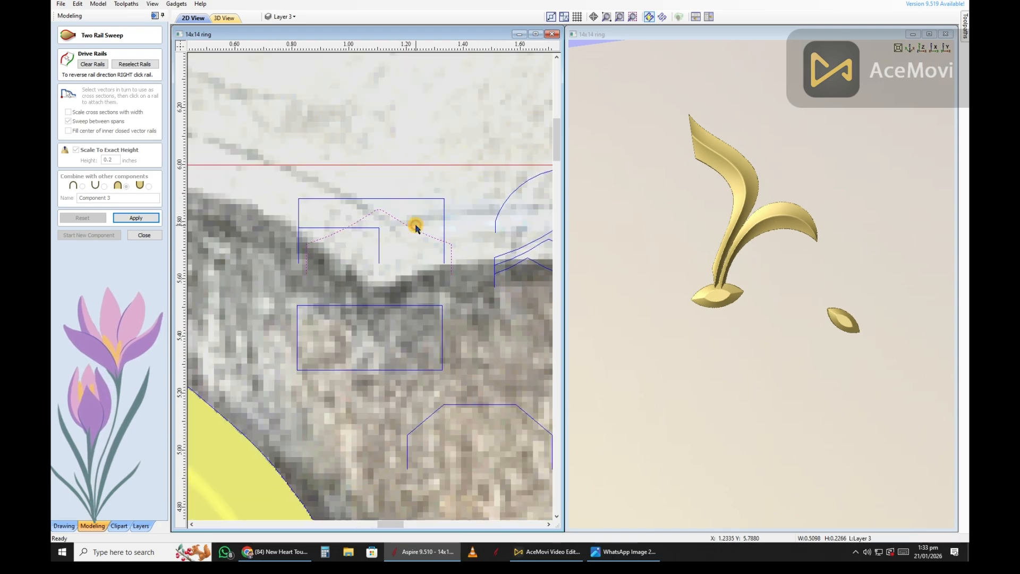
- Bend the copied profile's sloping sides inward and round its peak
{"action": "scroll", "coordinate": [413, 229], "scroll_direction": "up", "scroll_amount": 2}
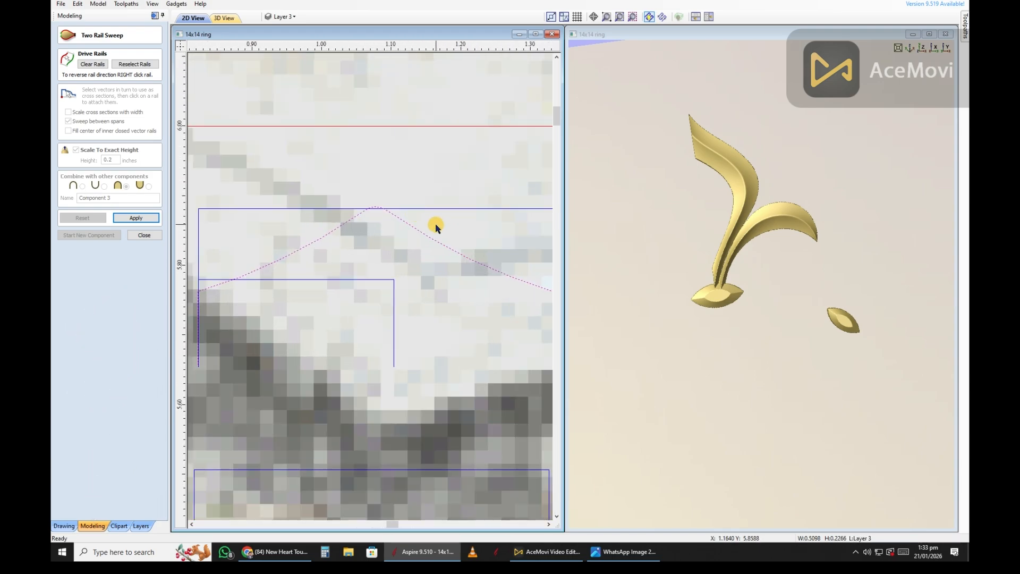
{"action": "scroll", "coordinate": [397, 228], "scroll_direction": "down", "scroll_amount": 2}
{"action": "scroll", "coordinate": [448, 230], "scroll_direction": "up", "scroll_amount": 2}
{"action": "scroll", "coordinate": [340, 203], "scroll_direction": "up", "scroll_amount": 7}
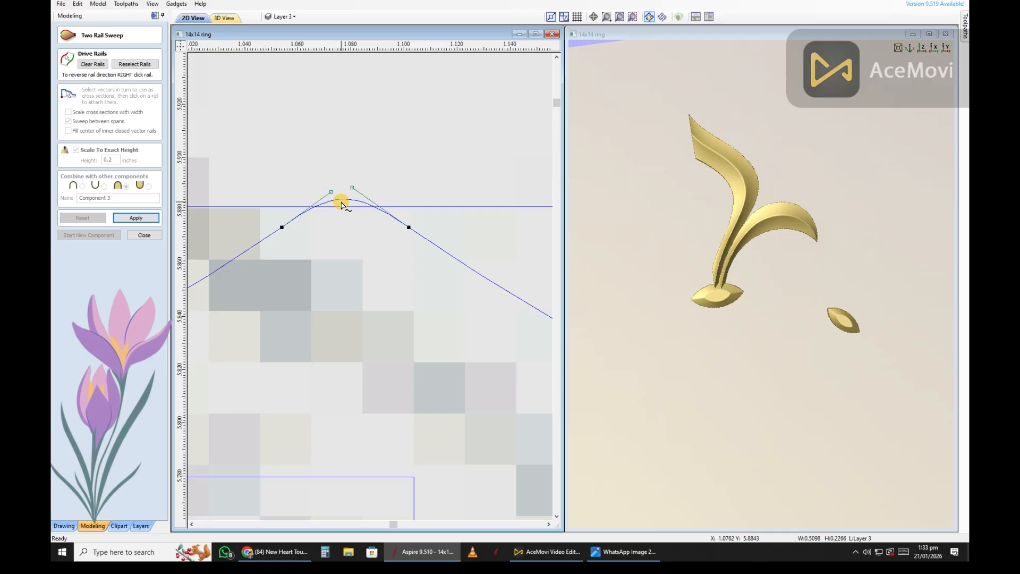
{"action": "scroll", "coordinate": [346, 205], "scroll_direction": "down", "scroll_amount": 8}
- Split the curved profile at the middle of its rounded peak and remove the left half
{"action": "left_click", "coordinate": [392, 211]}
{"action": "scroll", "coordinate": [346, 205], "scroll_direction": "up", "scroll_amount": 1}
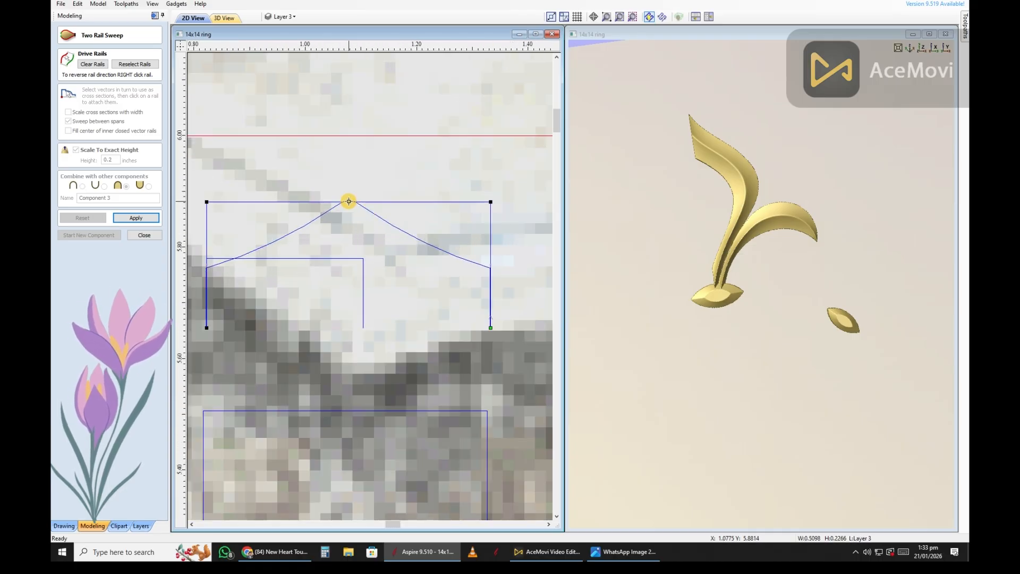
{"action": "scroll", "coordinate": [348, 201], "scroll_direction": "up", "scroll_amount": 1}
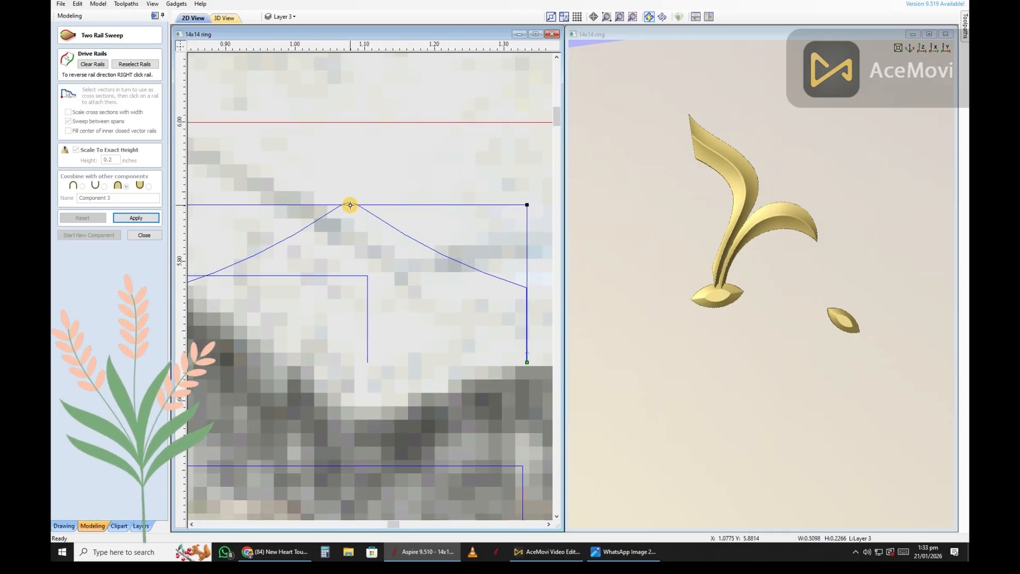
{"action": "scroll", "coordinate": [350, 205], "scroll_direction": "down", "scroll_amount": 1}
{"action": "scroll", "coordinate": [354, 209], "scroll_direction": "up", "scroll_amount": 2}
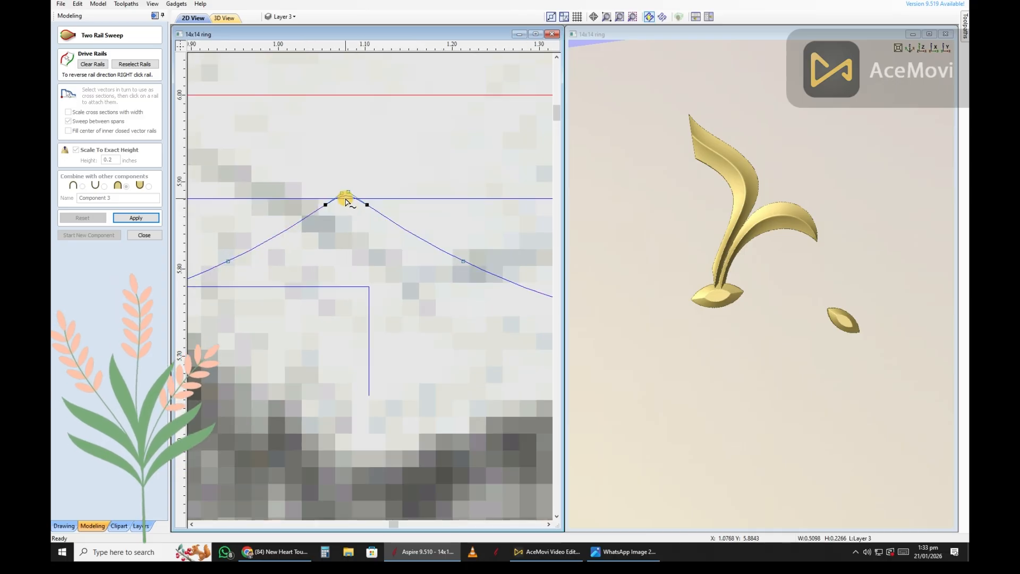
{"action": "scroll", "coordinate": [349, 202], "scroll_direction": "up", "scroll_amount": 3}
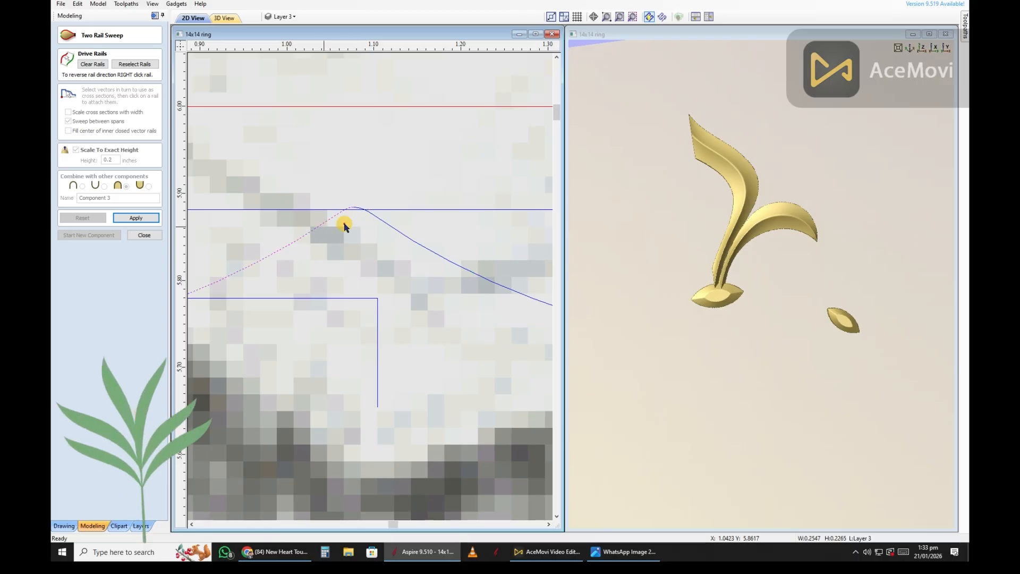
{"action": "scroll", "coordinate": [341, 221], "scroll_direction": "up", "scroll_amount": 2}
{"action": "scroll", "coordinate": [357, 221], "scroll_direction": "down", "scroll_amount": 2}
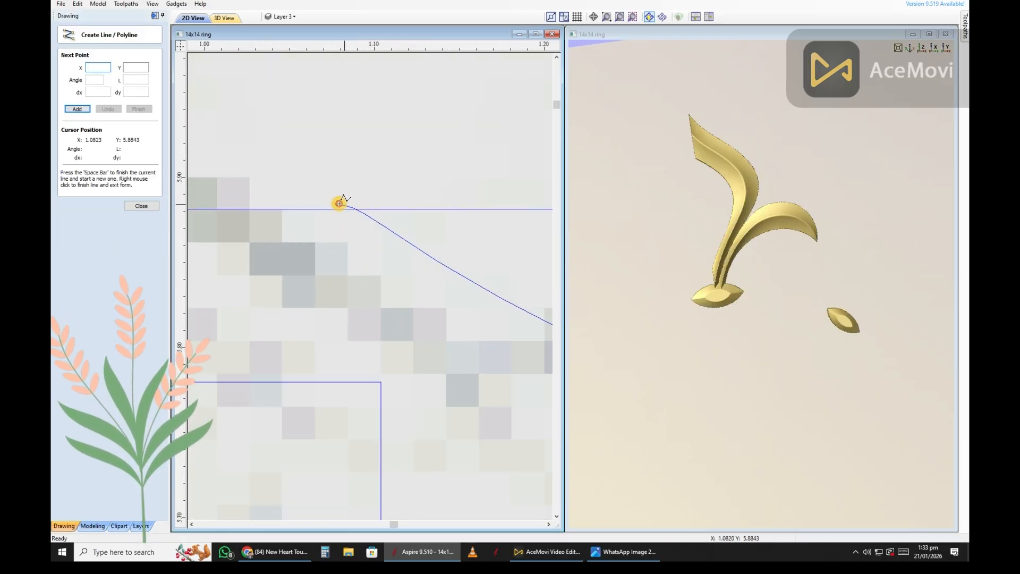
- Draw a vertical line 0.23 inches long from the cut peak down to the profile's base
{"action": "left_click", "coordinate": [337, 205]}
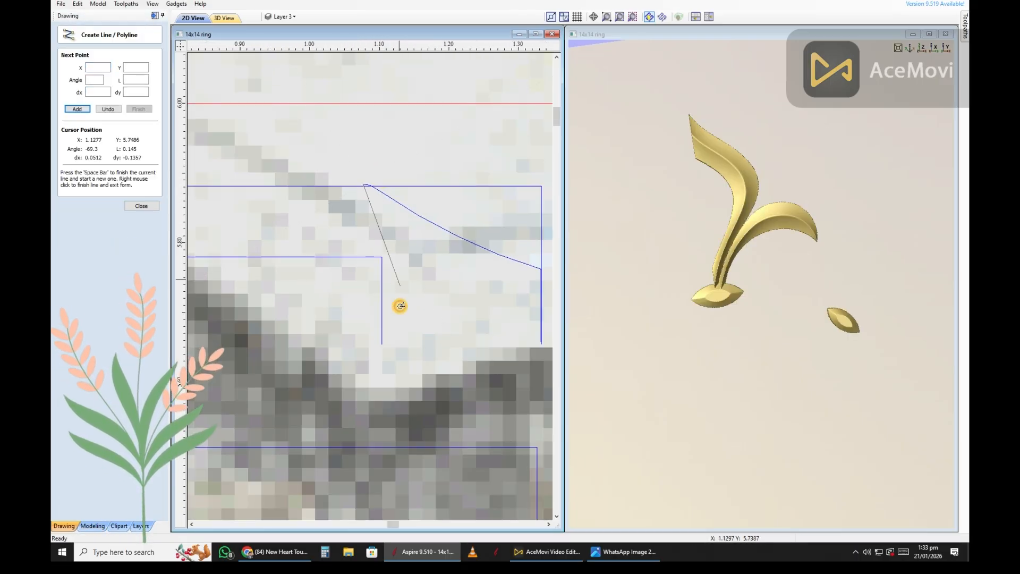
{"action": "left_click", "coordinate": [365, 344]}
{"action": "right_click", "coordinate": [365, 344]}
- Finish the vertical line and join it with the curved half profile into one open vector
{"action": "scroll", "coordinate": [391, 308], "scroll_direction": "down", "scroll_amount": 1}
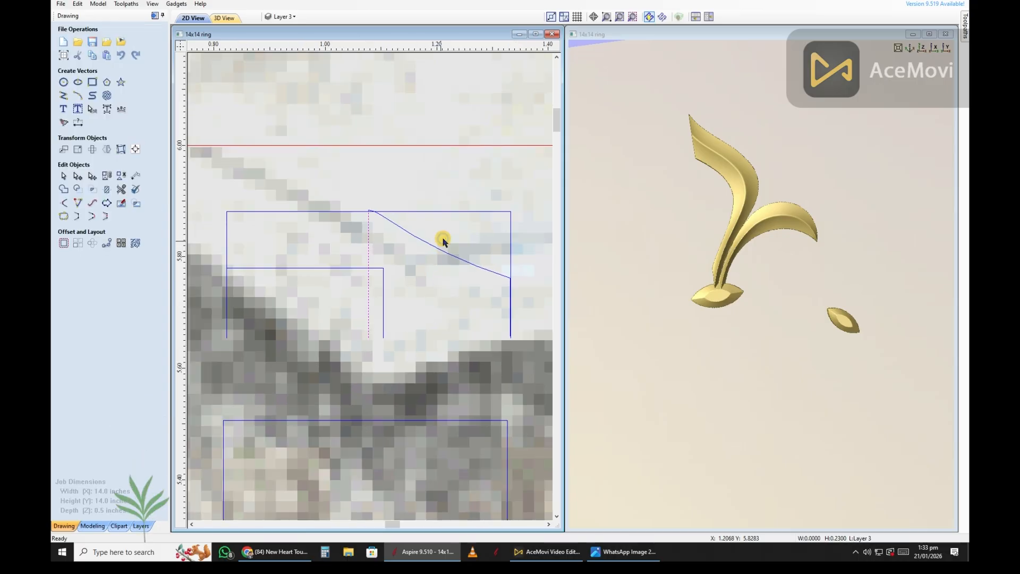
{"action": "scroll", "coordinate": [367, 248], "scroll_direction": "down", "scroll_amount": 2}
{"action": "left_click", "coordinate": [78, 176]}
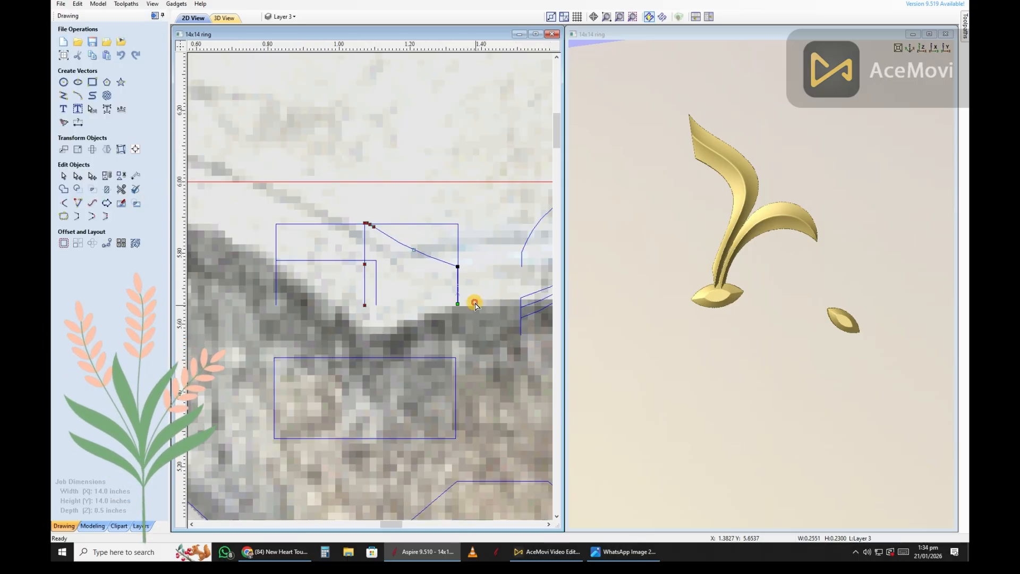
{"action": "scroll", "coordinate": [420, 267], "scroll_direction": "down", "scroll_amount": 2}
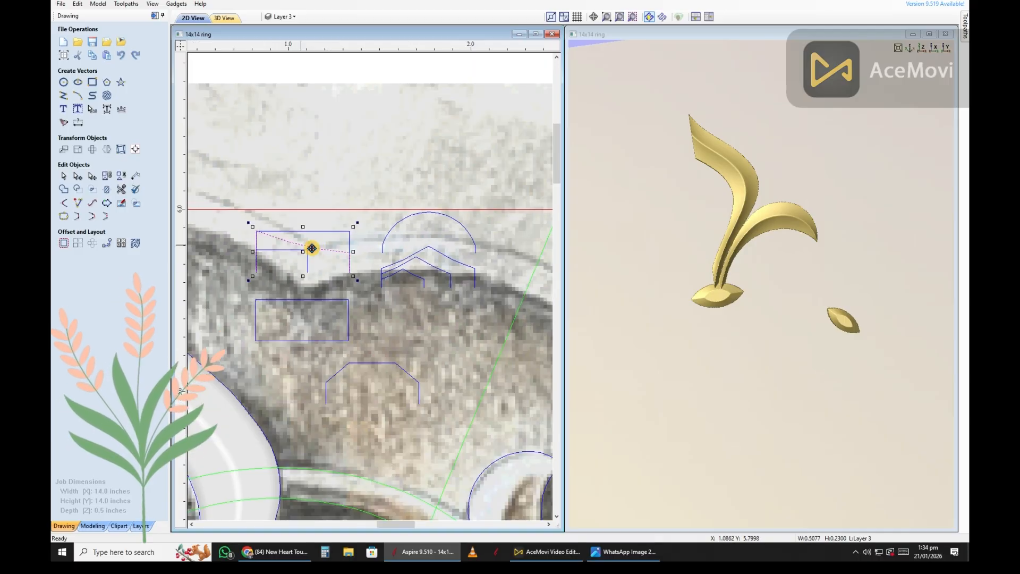
- Widen the joined half profile to 0.5077 inches and reshape the rounded curve at its peak
{"action": "scroll", "coordinate": [319, 176], "scroll_direction": "up", "scroll_amount": 10}
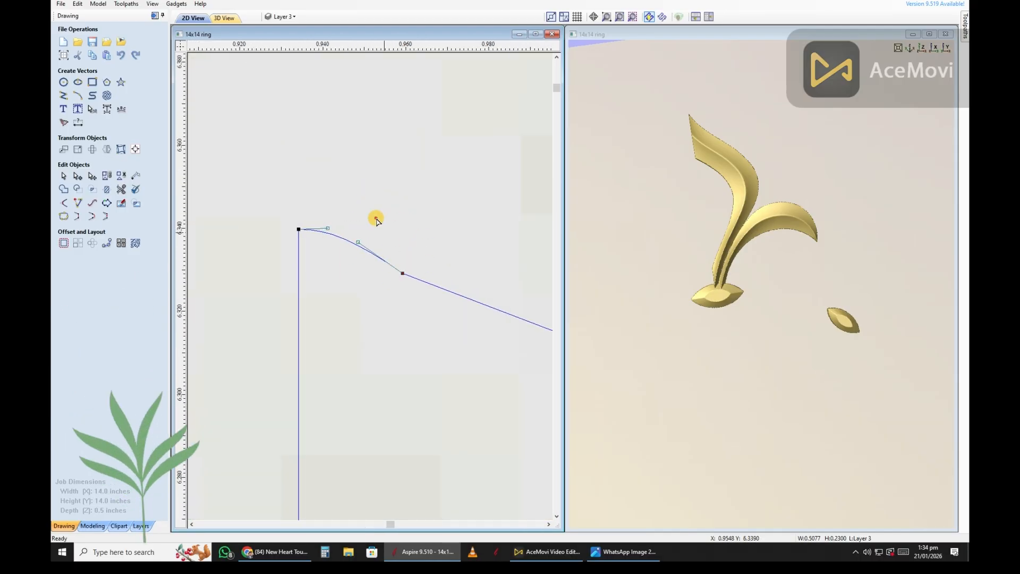
{"action": "scroll", "coordinate": [382, 295], "scroll_direction": "up", "scroll_amount": 2}
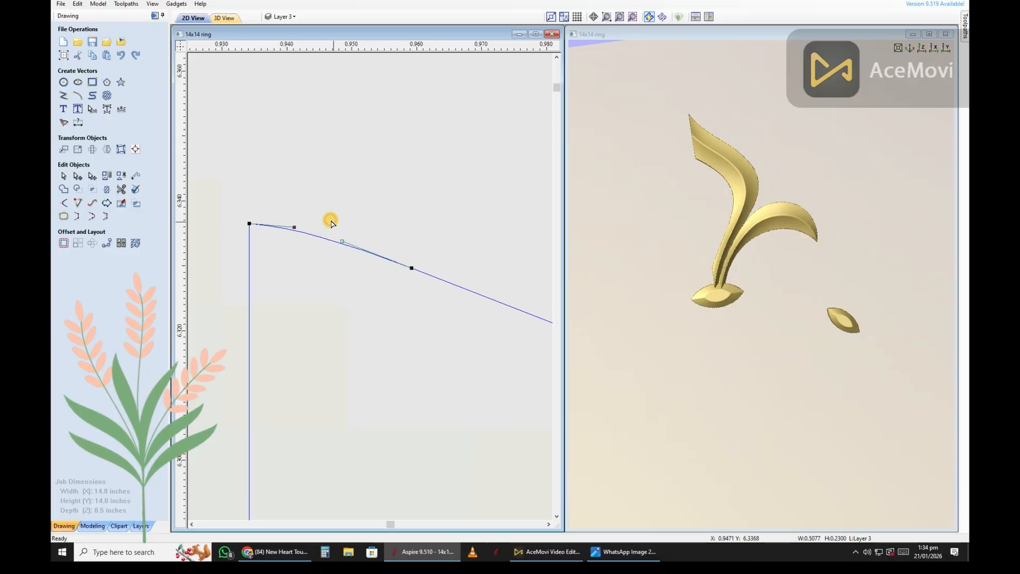
{"action": "scroll", "coordinate": [337, 275], "scroll_direction": "down", "scroll_amount": 12}
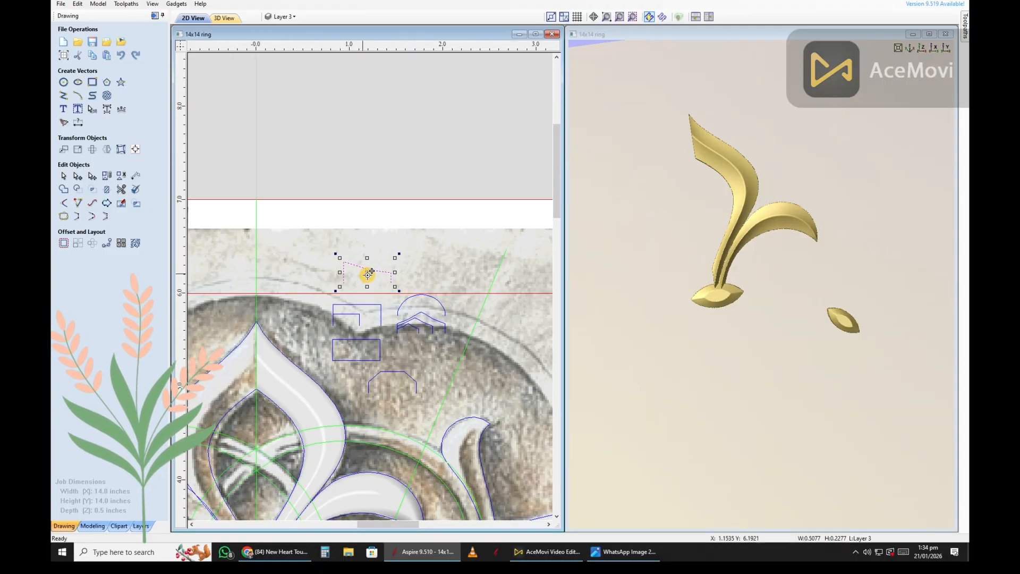
- Place the half profile below the chamfered profile and delete the existing swept petal-and-leaf component
{"action": "scroll", "coordinate": [346, 311], "scroll_direction": "down", "scroll_amount": 2}
{"action": "left_click", "coordinate": [336, 312]}
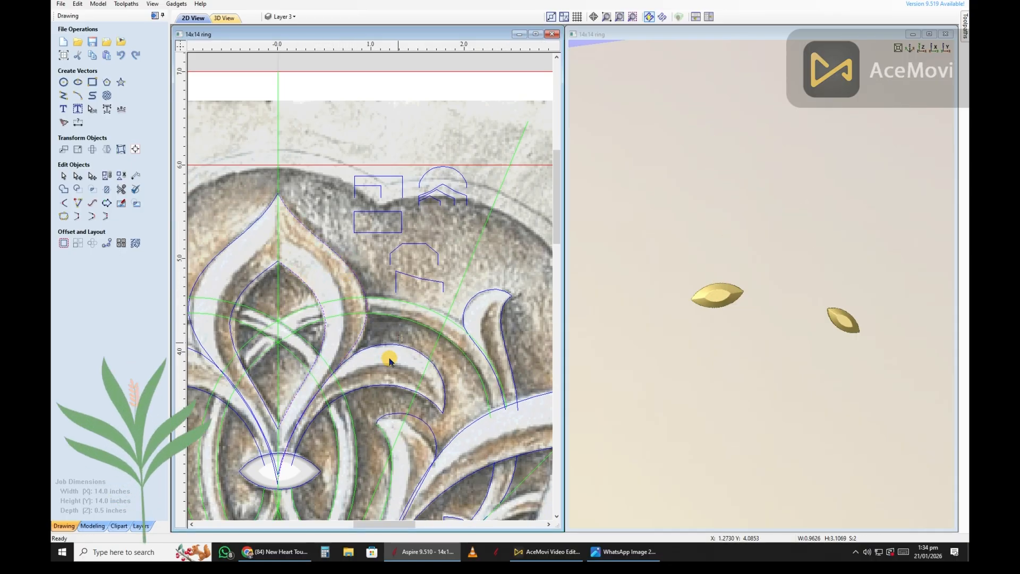
{"action": "scroll", "coordinate": [389, 361], "scroll_direction": "down", "scroll_amount": 2}
- Start a Two Rail Sweep using the outlines of the right half petal and curled leaf as drive rails
{"action": "left_click", "coordinate": [93, 526]}
{"action": "left_click", "coordinate": [80, 41]}
{"action": "scroll", "coordinate": [386, 304], "scroll_direction": "up", "scroll_amount": 1}
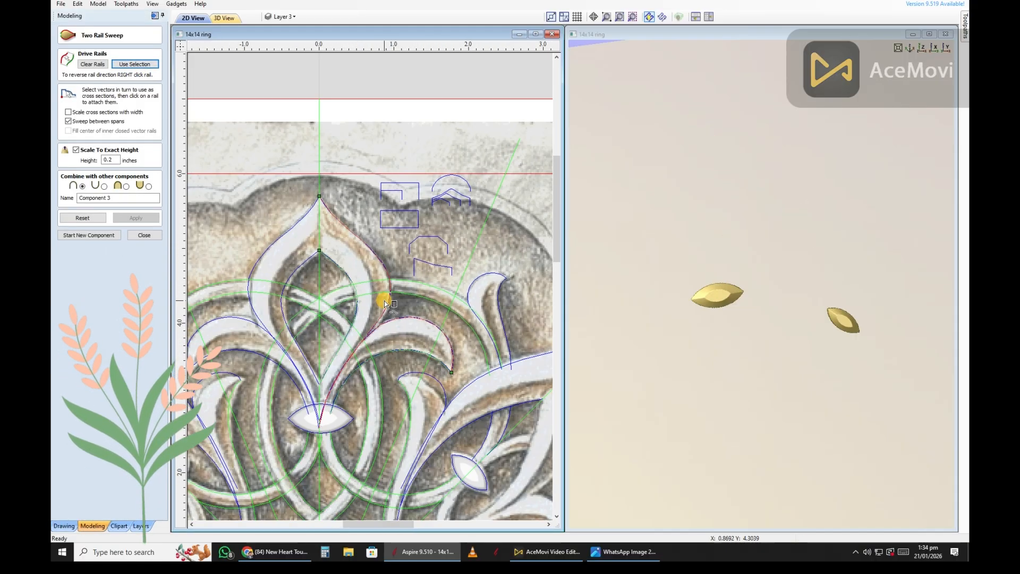
- Attach the peaked profiles to the petal and leaf and the half profile near the stem, and build the sweep in merge mode
{"action": "scroll", "coordinate": [386, 304], "scroll_direction": "up", "scroll_amount": 1}
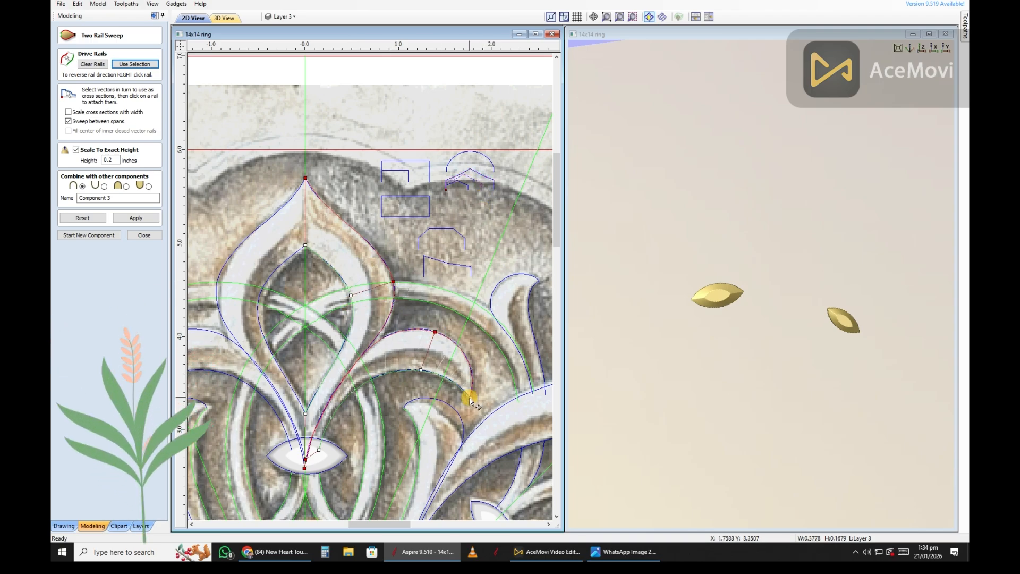
{"action": "scroll", "coordinate": [319, 436], "scroll_direction": "up", "scroll_amount": 1}
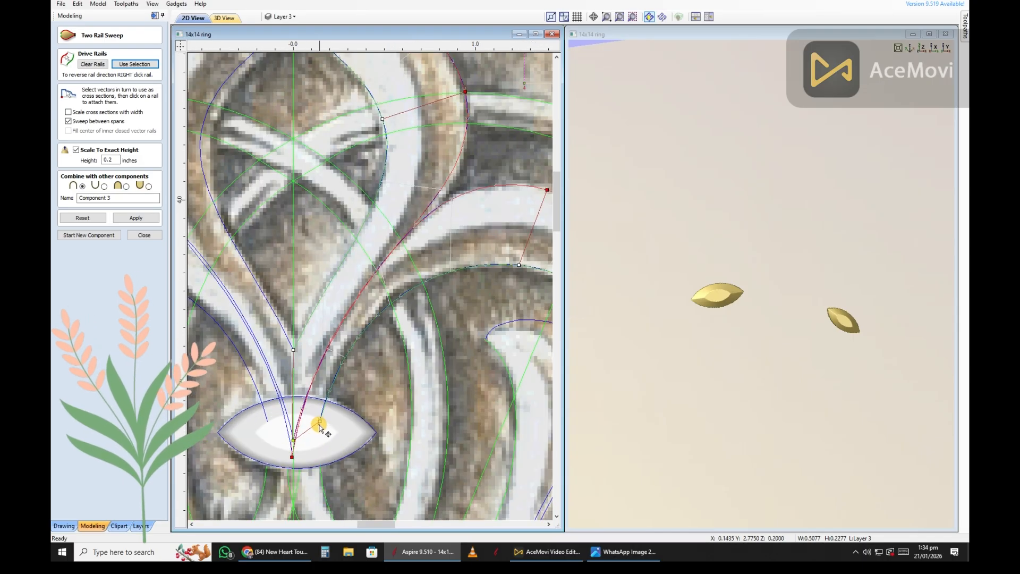
{"action": "scroll", "coordinate": [298, 460], "scroll_direction": "up", "scroll_amount": 2}
{"action": "scroll", "coordinate": [356, 327], "scroll_direction": "down", "scroll_amount": 2}
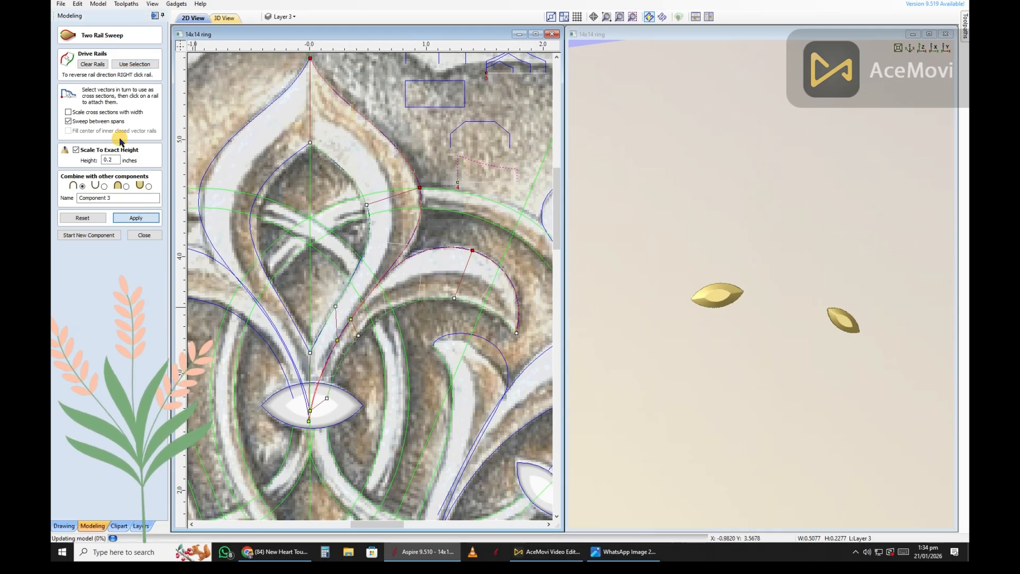
{"action": "left_click", "coordinate": [126, 186]}
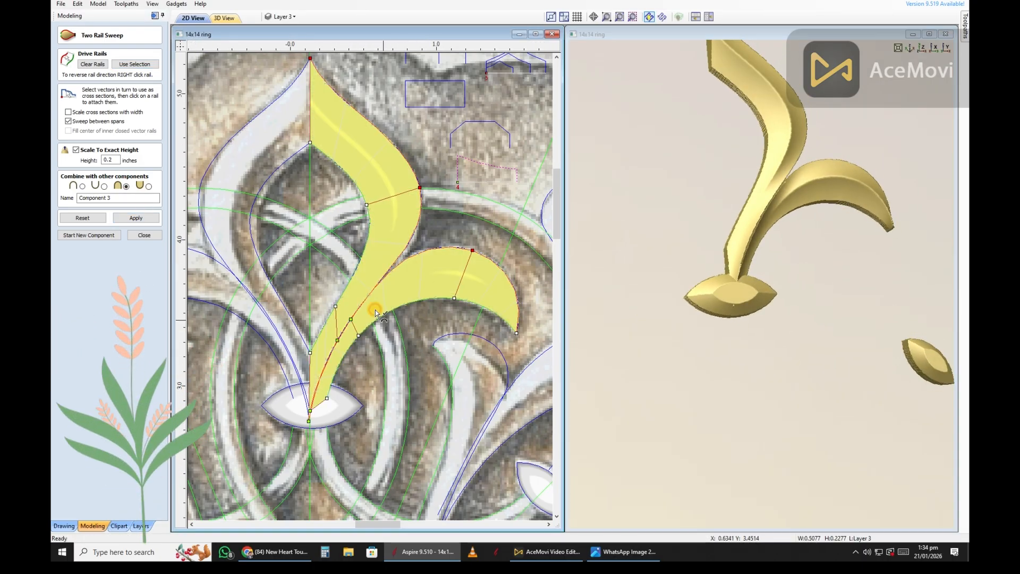
- Adjust the curved rail shared by the petal and leaf along the stem and reapply the sweep
{"action": "scroll", "coordinate": [375, 312], "scroll_direction": "up", "scroll_amount": 3}
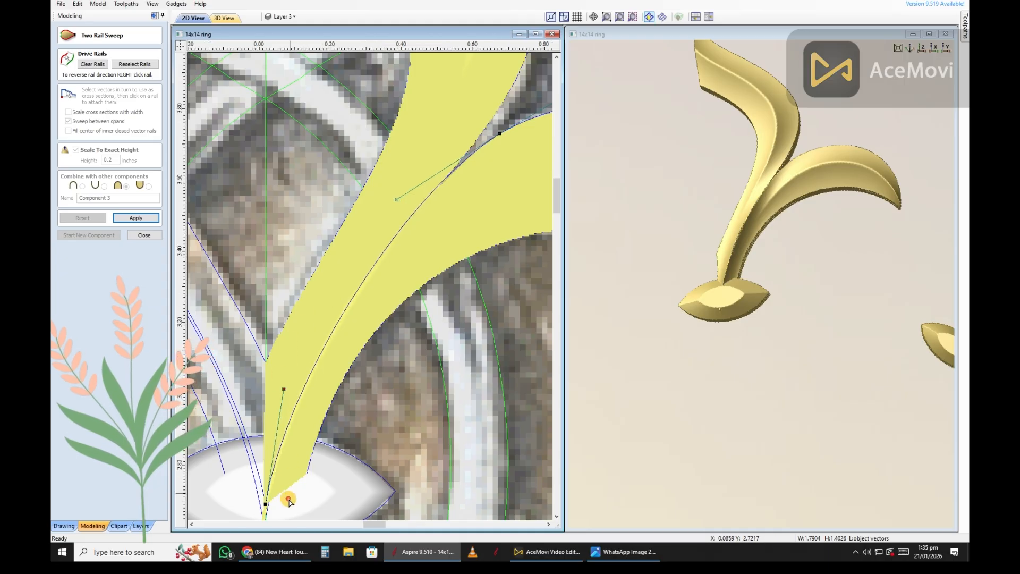
{"action": "left_click", "coordinate": [136, 218]}
{"action": "left_click_drag", "start_coordinate": [910, 177], "coordinate": [659, 272]}
{"action": "scroll", "coordinate": [365, 273], "scroll_direction": "down", "scroll_amount": 5}
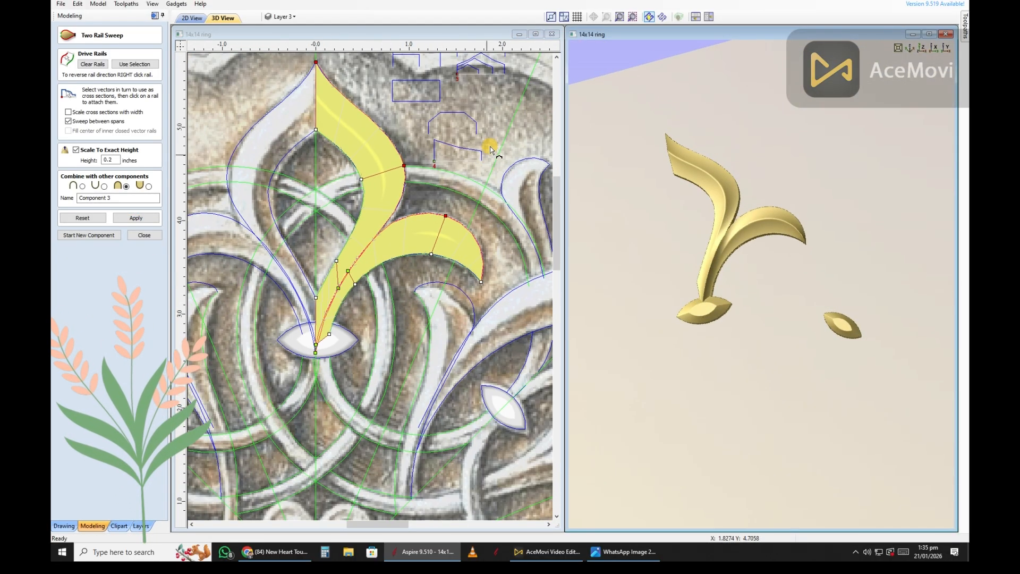
- Resize the half profile to 0.4053 by 0.1818 inches and reapply the sweep
{"action": "left_click", "coordinate": [490, 151]}
{"action": "scroll", "coordinate": [454, 170], "scroll_direction": "up", "scroll_amount": 4}
{"action": "left_click_drag", "start_coordinate": [359, 153], "coordinate": [387, 166]}
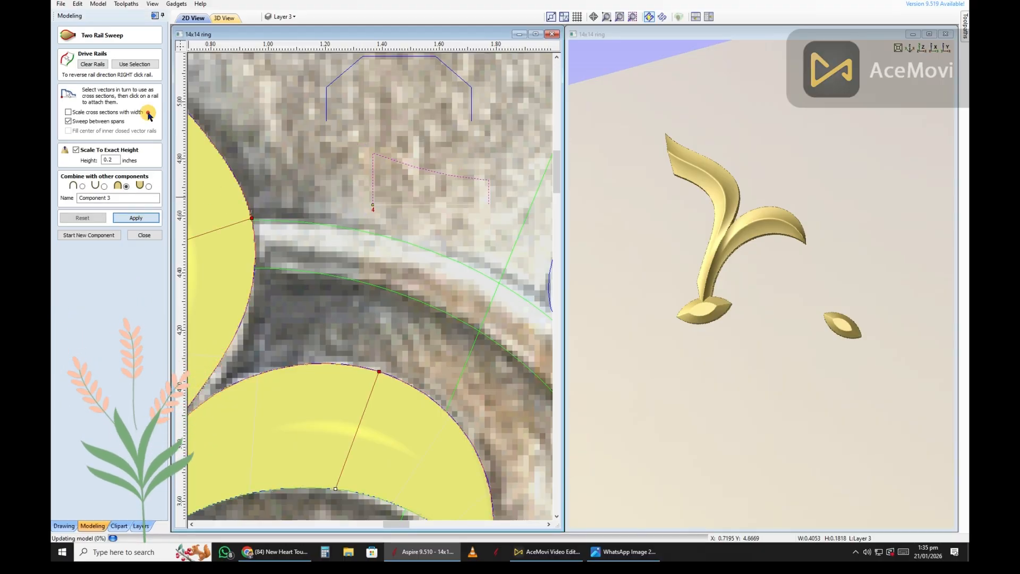
{"action": "scroll", "coordinate": [398, 167], "scroll_direction": "up", "scroll_amount": 2}
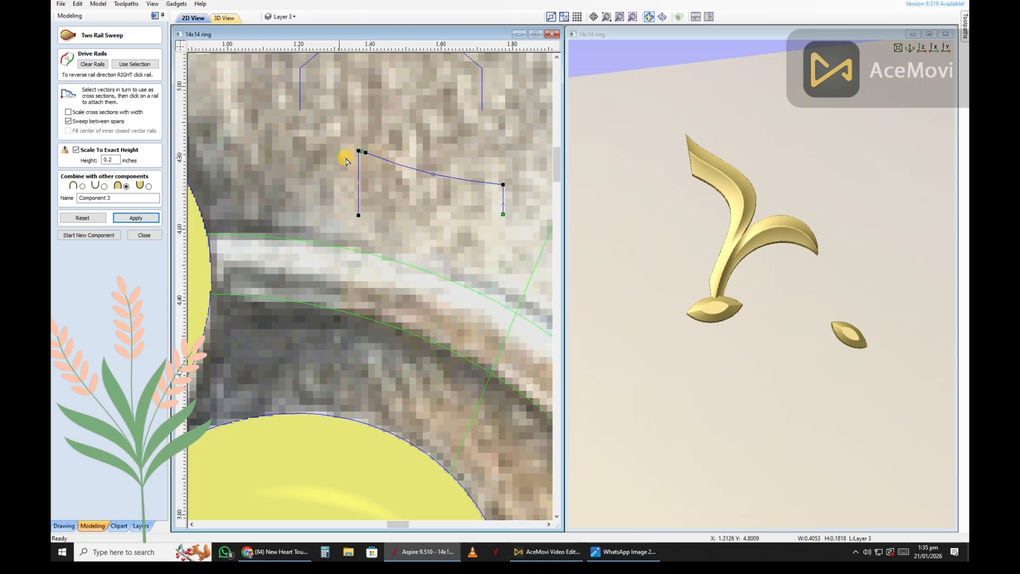
- Lower the half profile to 0.1689 inches high, refine its sloping curve and reapply the sweep
{"action": "scroll", "coordinate": [653, 230], "scroll_direction": "up", "scroll_amount": 2}
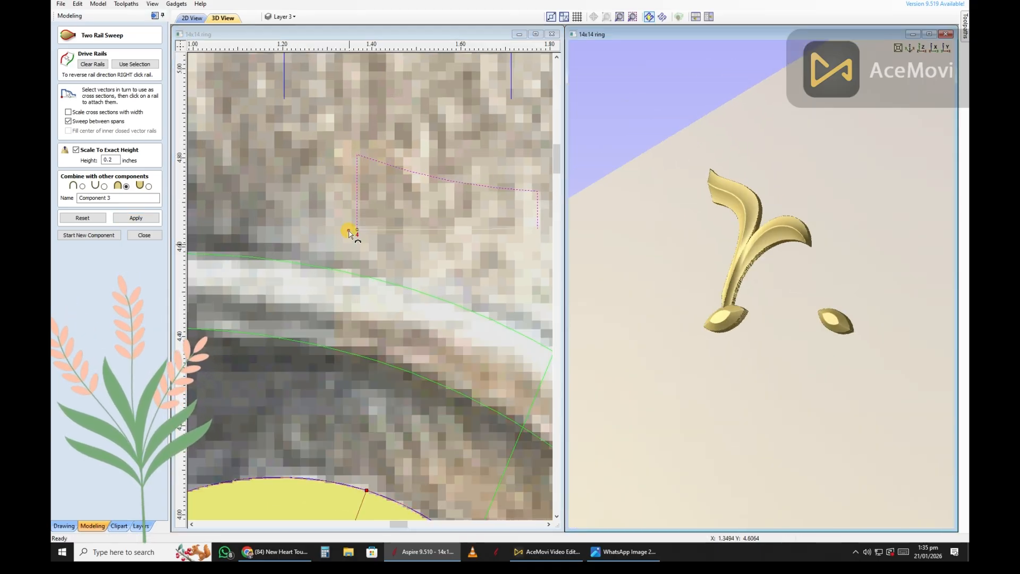
{"action": "scroll", "coordinate": [347, 230], "scroll_direction": "down", "scroll_amount": 3}
{"action": "scroll", "coordinate": [740, 289], "scroll_direction": "up", "scroll_amount": 5}
{"action": "scroll", "coordinate": [805, 239], "scroll_direction": "down", "scroll_amount": 6}
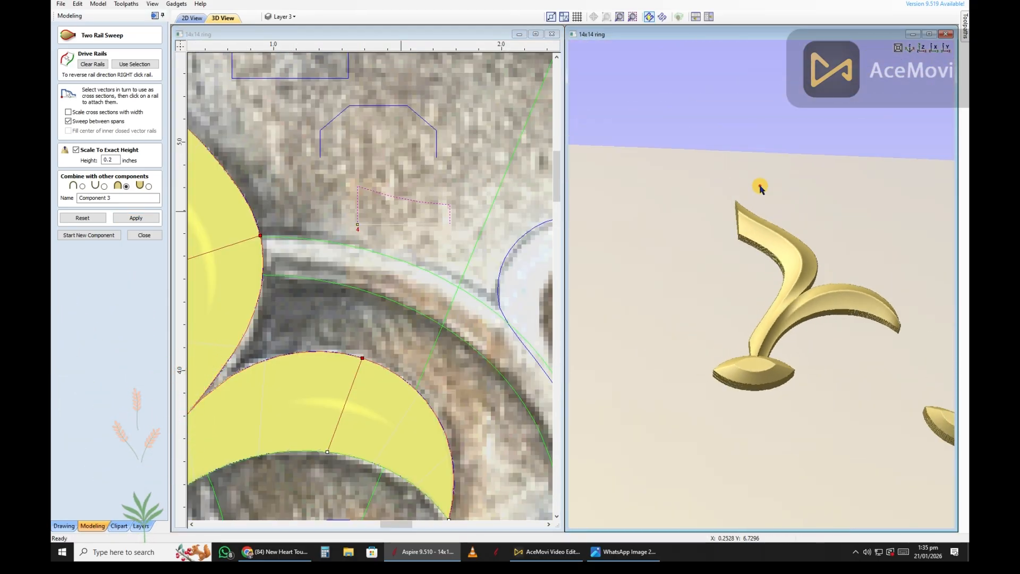
{"action": "scroll", "coordinate": [398, 230], "scroll_direction": "up", "scroll_amount": 5}
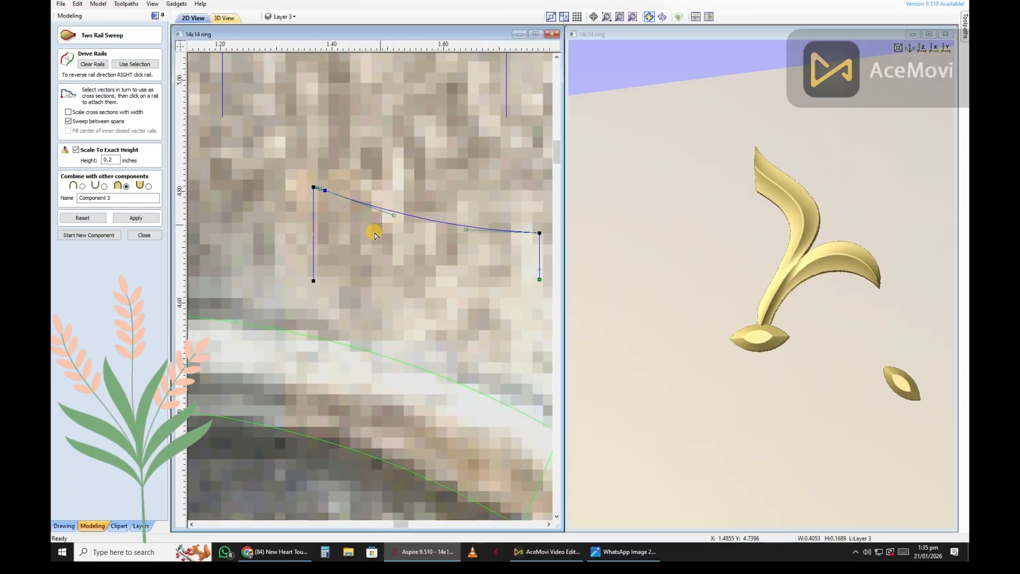
{"action": "key", "text": "n"}
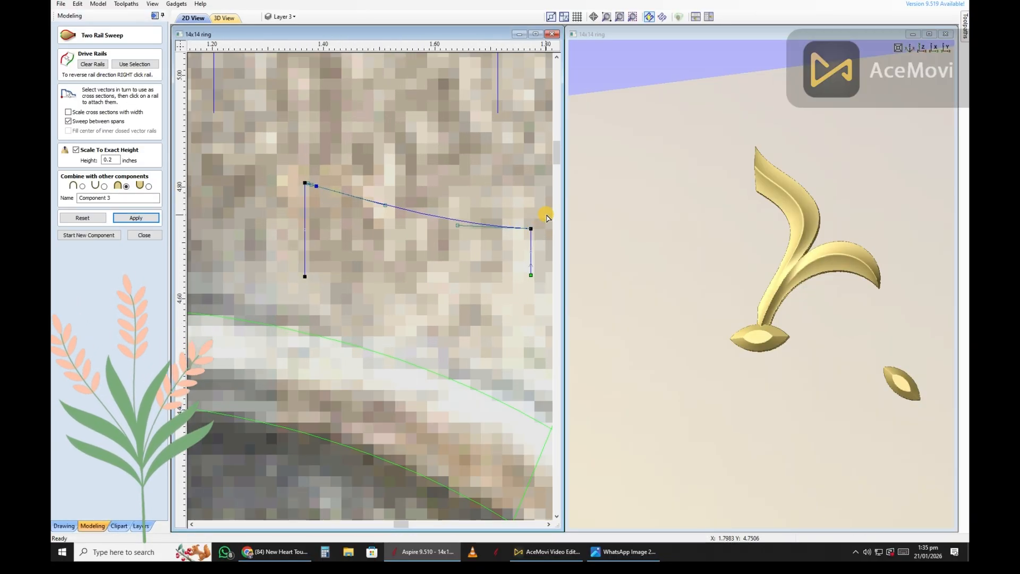
{"action": "left_click_drag", "start_coordinate": [632, 324], "coordinate": [706, 295]}
- Slide the stem cross sections up the rails to the fork between the petal and the curled leaf
{"action": "scroll", "coordinate": [273, 289], "scroll_direction": "down", "scroll_amount": 5}
{"action": "scroll", "coordinate": [273, 289], "scroll_direction": "up", "scroll_amount": 2}
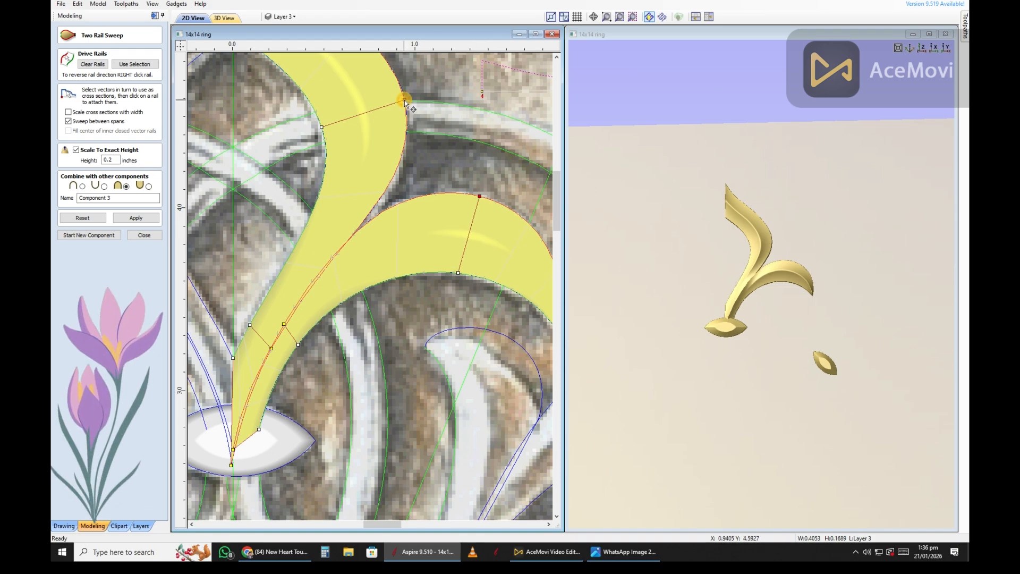
{"action": "left_click_drag", "start_coordinate": [739, 127], "coordinate": [334, 269]}
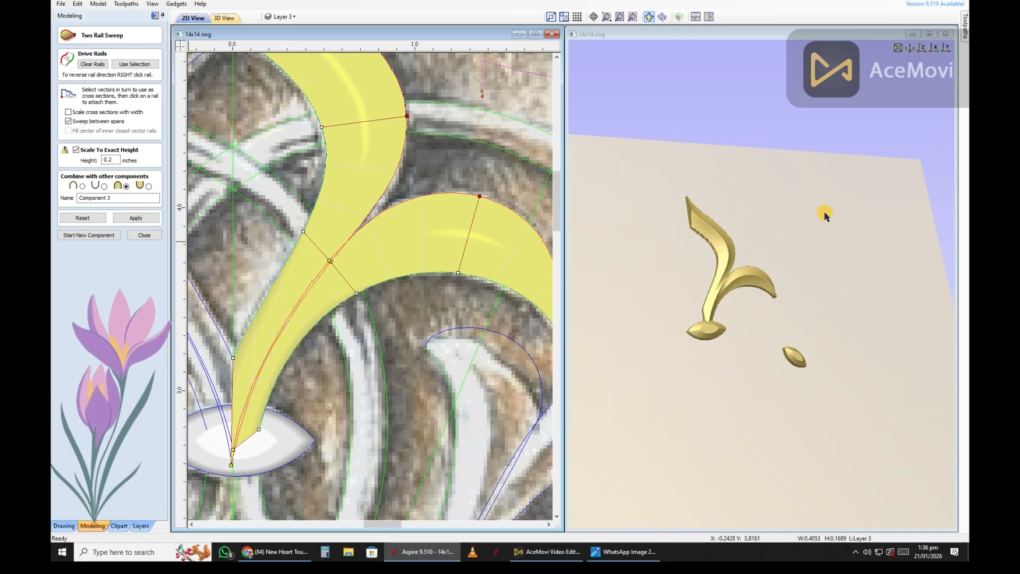
{"action": "left_click_drag", "start_coordinate": [824, 216], "coordinate": [405, 223]}
- Fine-align the two cross sections where they meet at the fork and reapply the sweep
{"action": "scroll", "coordinate": [405, 223], "scroll_direction": "down", "scroll_amount": 4}
{"action": "left_click_drag", "start_coordinate": [627, 213], "coordinate": [764, 210]}
{"action": "scroll", "coordinate": [377, 245], "scroll_direction": "up", "scroll_amount": 15}
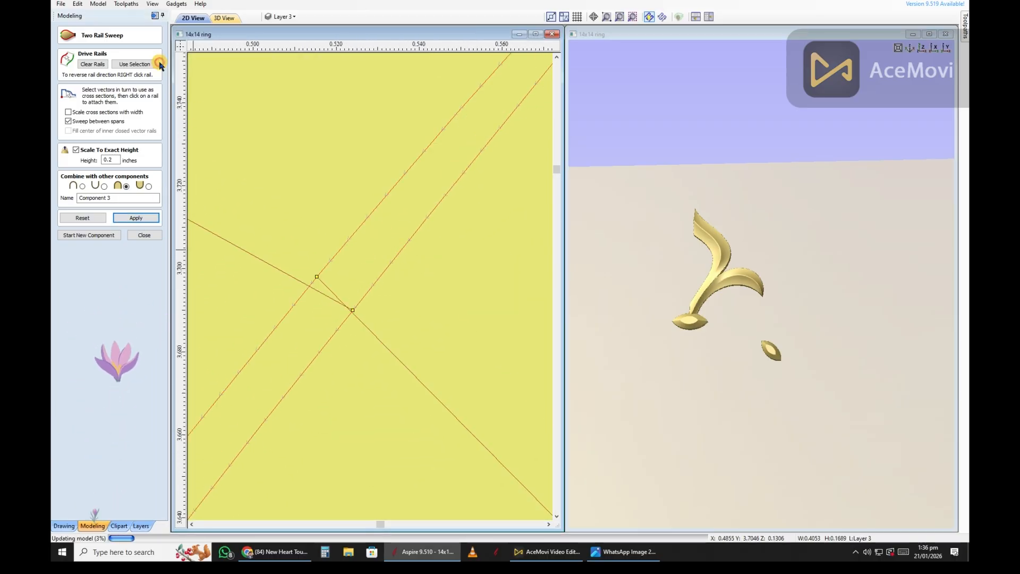
{"action": "scroll", "coordinate": [487, 255], "scroll_direction": "down", "scroll_amount": 15}
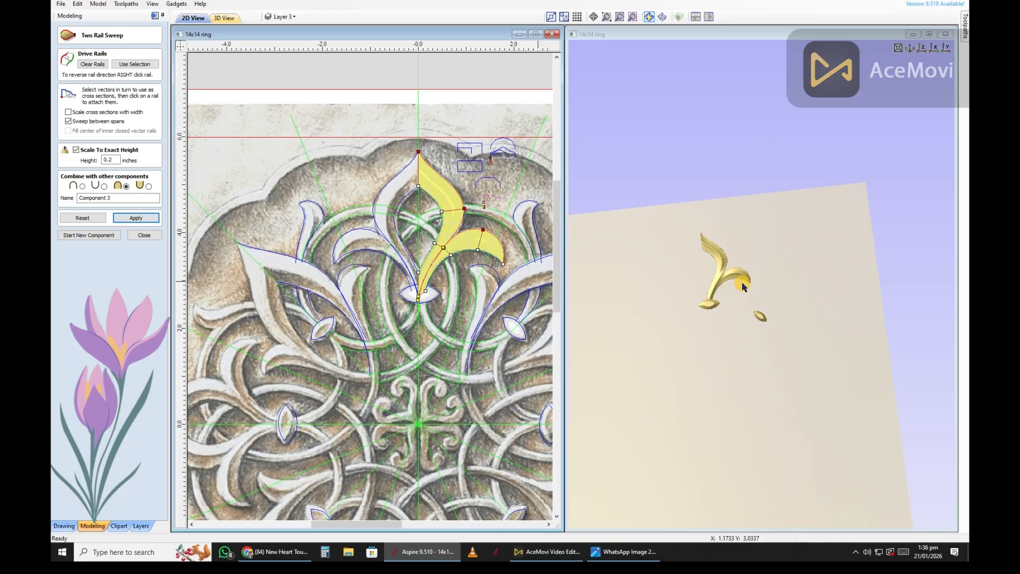
{"action": "mouse_move", "coordinate": [742, 287]}
{"action": "left_mouse_down"}
{"action": "mouse_move", "coordinate": [756, 273]}
{"action": "mouse_move", "coordinate": [746, 284]}
{"action": "left_mouse_up"}
{"action": "scroll", "coordinate": [442, 199], "scroll_direction": "down", "scroll_amount": 2}
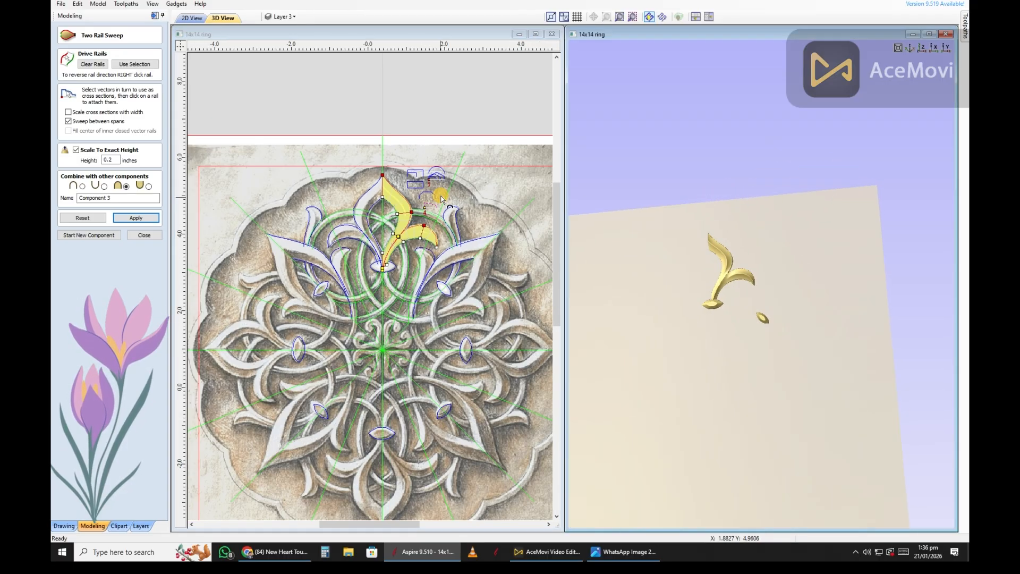
- Refine the curved slopes of the large peaked profile and reapply the sweep
{"action": "scroll", "coordinate": [441, 198], "scroll_direction": "up", "scroll_amount": 10}
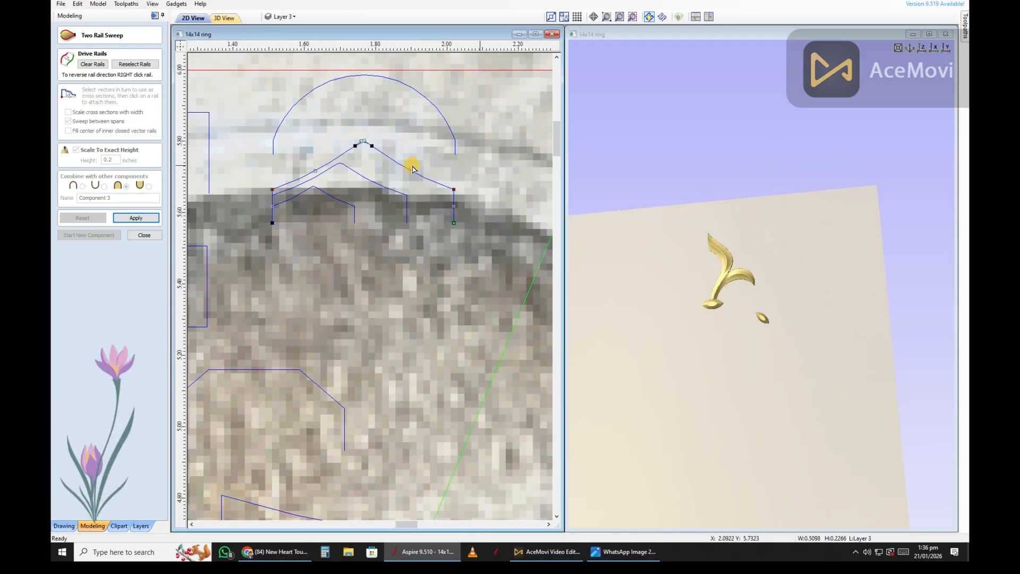
{"action": "scroll", "coordinate": [715, 304], "scroll_direction": "up", "scroll_amount": 4}
{"action": "left_click_drag", "start_coordinate": [793, 282], "coordinate": [717, 300]}
{"action": "scroll", "coordinate": [372, 234], "scroll_direction": "down", "scroll_amount": 3}
{"action": "left_click", "coordinate": [411, 227]}
{"action": "left_click", "coordinate": [437, 211]}
- Attach the smallest peaked profile as the cross section at the curled leaf's tip
{"action": "scroll", "coordinate": [437, 211], "scroll_direction": "down", "scroll_amount": 3}
{"action": "scroll", "coordinate": [428, 466], "scroll_direction": "up", "scroll_amount": 4}
{"action": "left_click", "coordinate": [421, 458]}
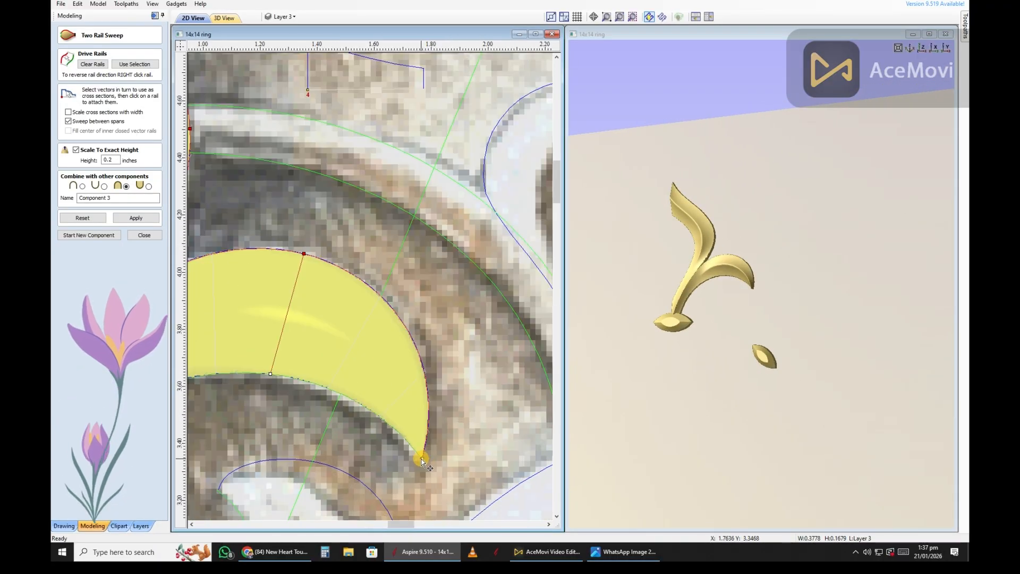
{"action": "scroll", "coordinate": [421, 458], "scroll_direction": "down", "scroll_amount": 2}
{"action": "middle_click_drag", "start_coordinate": [404, 106], "coordinate": [402, 155]}
{"action": "scroll", "coordinate": [436, 475], "scroll_direction": "up", "scroll_amount": 3}
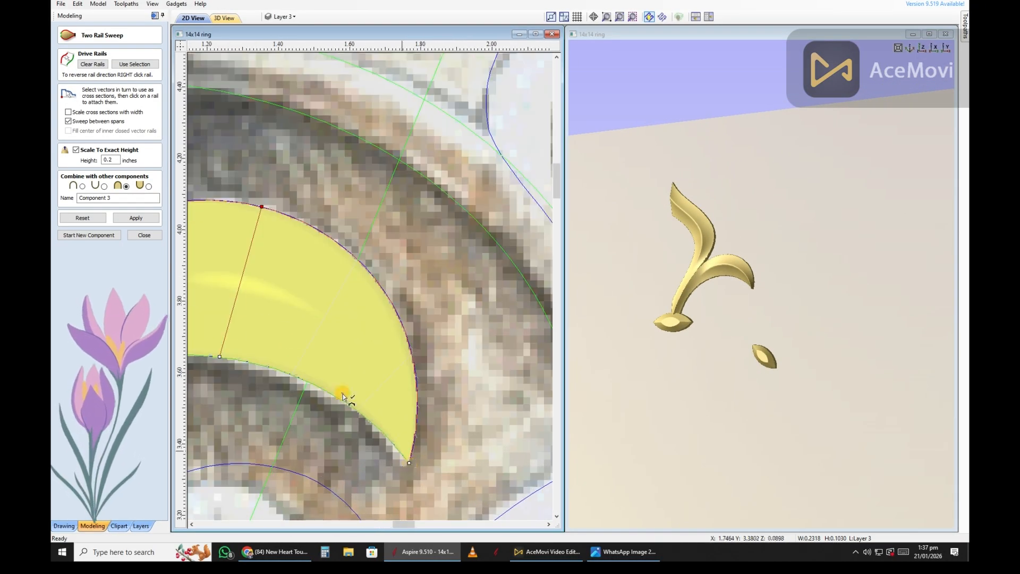
- Update the petal-and-leaf sweep, finish it as its own component and close Two Rail Sweep
{"action": "left_click_drag", "start_coordinate": [824, 164], "coordinate": [765, 213]}
{"action": "scroll", "coordinate": [419, 264], "scroll_direction": "down", "scroll_amount": 3}
{"action": "scroll", "coordinate": [417, 349], "scroll_direction": "up", "scroll_amount": 2}
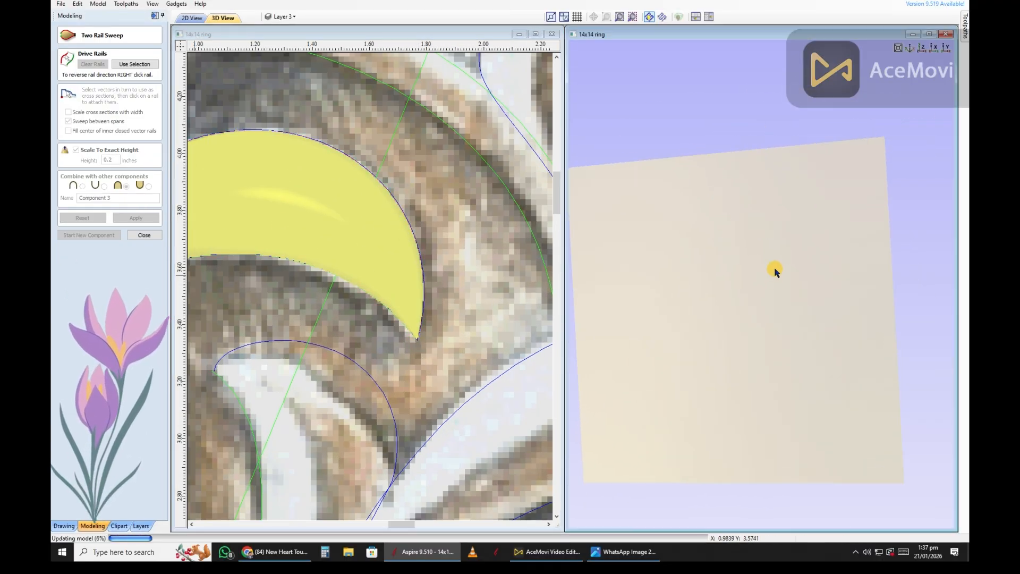
{"action": "scroll", "coordinate": [424, 243], "scroll_direction": "down", "scroll_amount": 4}
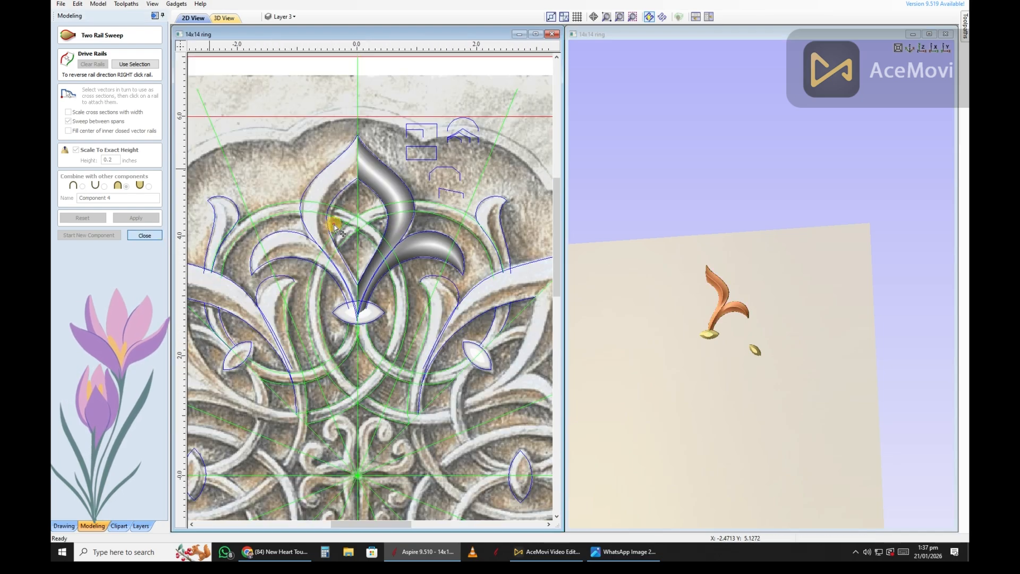
{"action": "left_click", "coordinate": [144, 235]}
- Create a horizontally flipped copy of the petal-and-leaf component about the job center
{"action": "scroll", "coordinate": [728, 345], "scroll_direction": "up", "scroll_amount": 2}
{"action": "left_click", "coordinate": [130, 113]}
{"action": "left_click", "coordinate": [386, 174]}
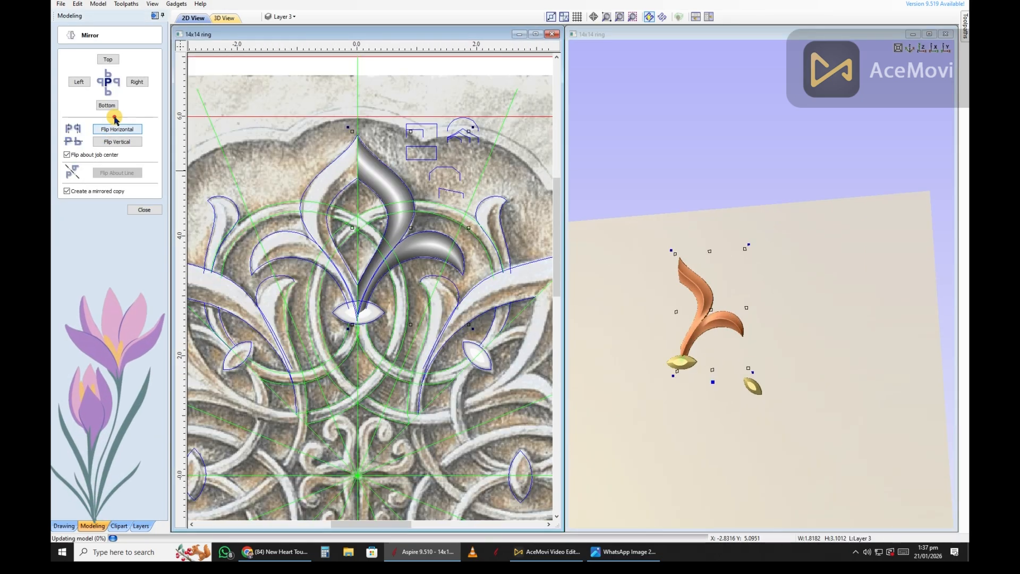
{"action": "left_click", "coordinate": [117, 130]}
{"action": "left_click", "coordinate": [145, 209]}
{"action": "left_click_drag", "start_coordinate": [744, 269], "coordinate": [723, 403]}
{"action": "scroll", "coordinate": [723, 403], "scroll_direction": "up", "scroll_amount": 3}
{"action": "left_click_drag", "start_coordinate": [692, 323], "coordinate": [645, 313]}
- Delete the mirrored copy of the petal-and-leaf component
{"action": "left_click", "coordinate": [224, 226]}
{"action": "scroll", "coordinate": [340, 193], "scroll_direction": "up", "scroll_amount": 2}
{"action": "left_click", "coordinate": [330, 183]}
{"action": "key", "text": "Delete"}
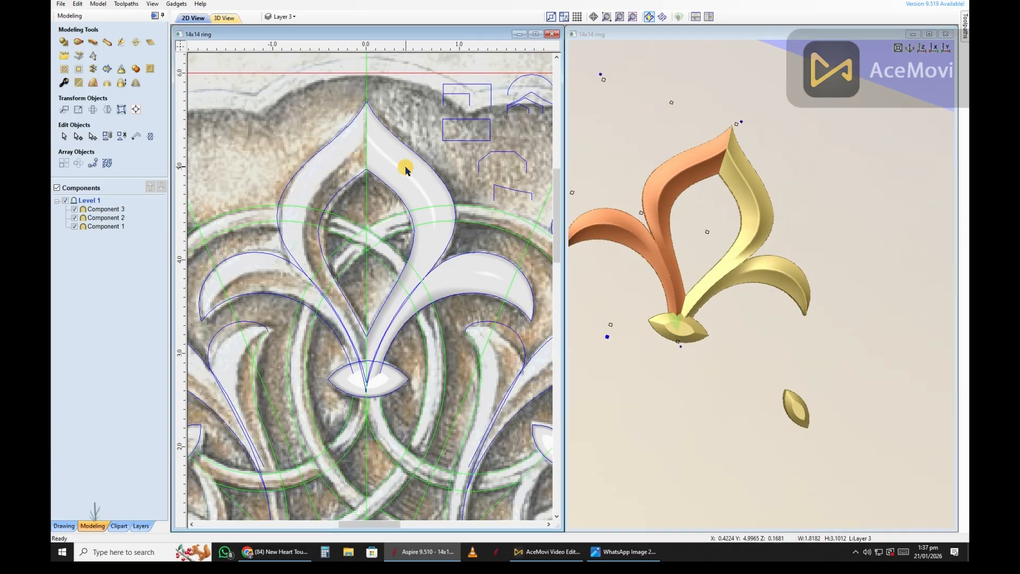
- Fade the petal-and-leaf component by 14% from the petal's outer side toward the stem base
{"action": "left_click", "coordinate": [405, 166]}
{"action": "left_click", "coordinate": [65, 82]}
{"action": "scroll", "coordinate": [414, 365], "scroll_direction": "up", "scroll_amount": 1}
{"action": "left_click", "coordinate": [471, 228]}
{"action": "left_click", "coordinate": [297, 423]}
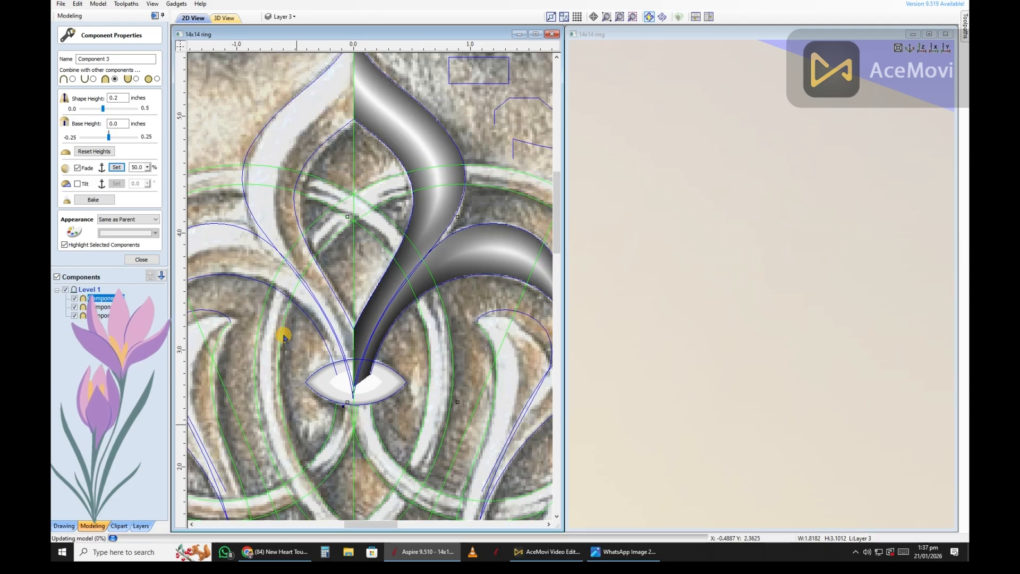
{"action": "left_click_drag", "start_coordinate": [147, 168], "coordinate": [128, 183]}
{"action": "left_click_drag", "start_coordinate": [592, 382], "coordinate": [549, 318]}
{"action": "scroll", "coordinate": [696, 470], "scroll_direction": "up", "scroll_amount": 3}
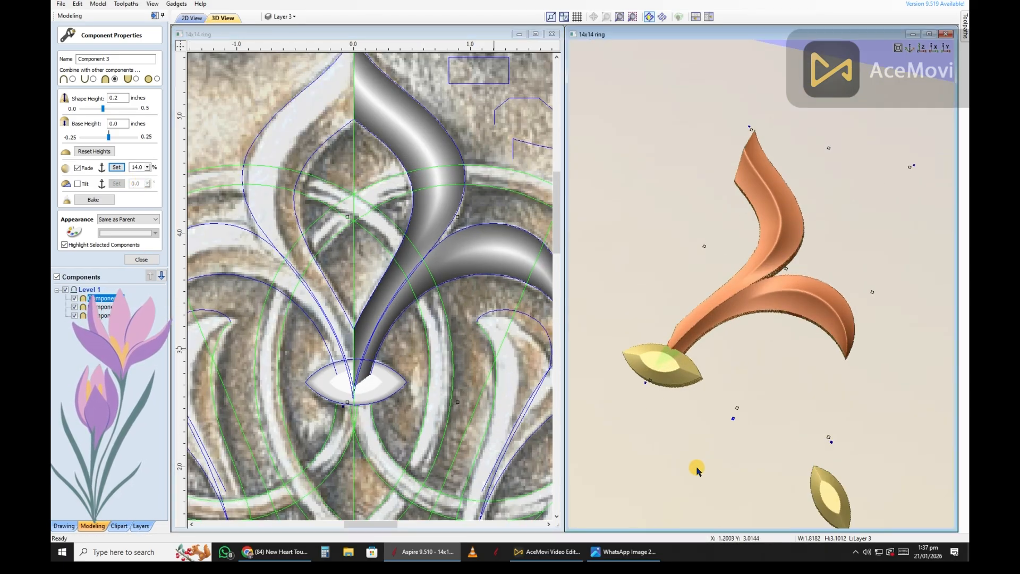
- Close the component properties and bake the faded petal-and-leaf component
{"action": "left_click", "coordinate": [143, 260]}
{"action": "scroll", "coordinate": [414, 233], "scroll_direction": "down", "scroll_amount": 2}
{"action": "left_click", "coordinate": [118, 70]}
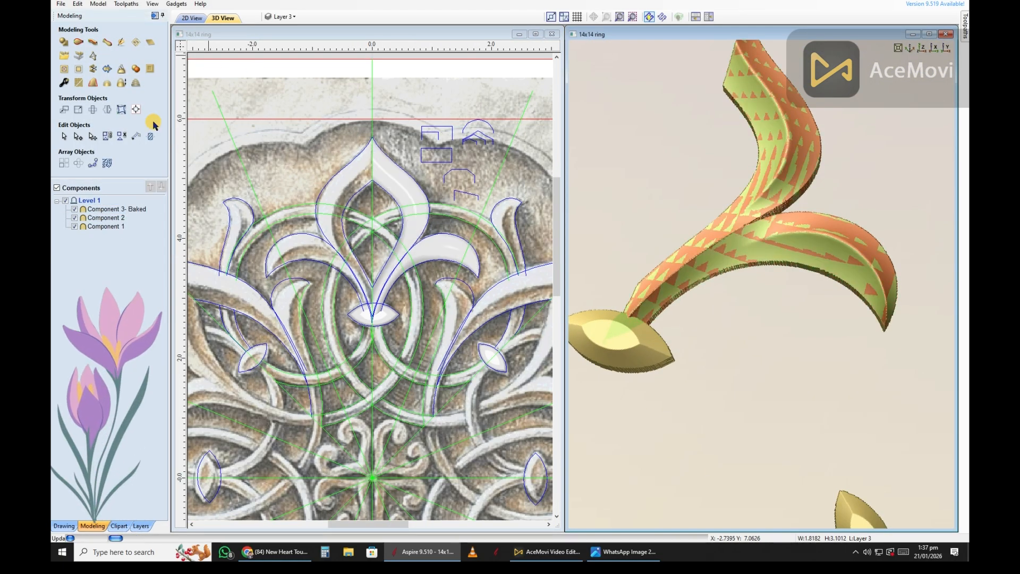
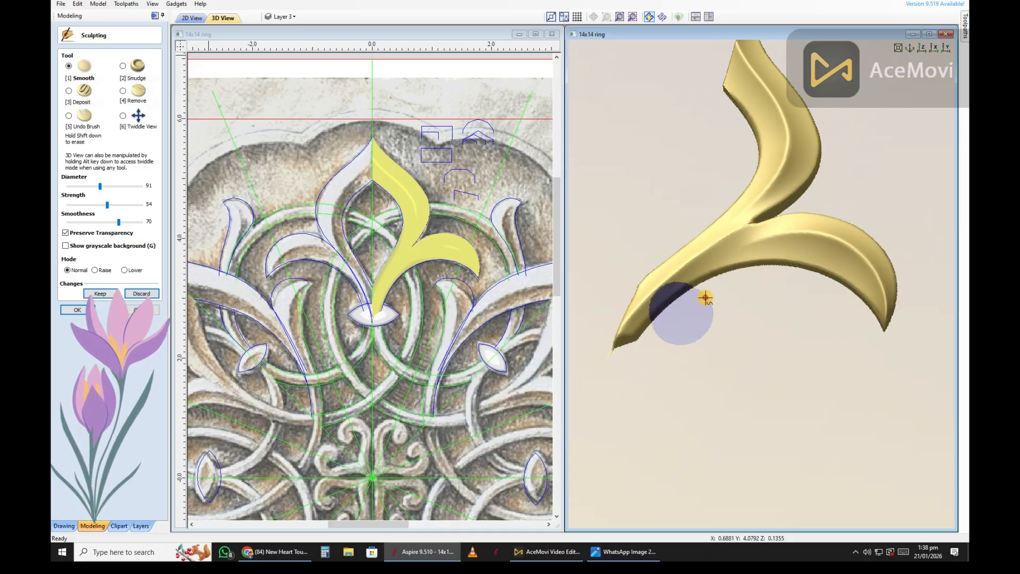
- Smooth the baked petal-and-leaf component by sculpting at diameter 91, strength 54 and smoothness 70, and accept the result
{"action": "left_click", "coordinate": [80, 310]}
{"action": "scroll", "coordinate": [774, 325], "scroll_direction": "down", "scroll_amount": 5}
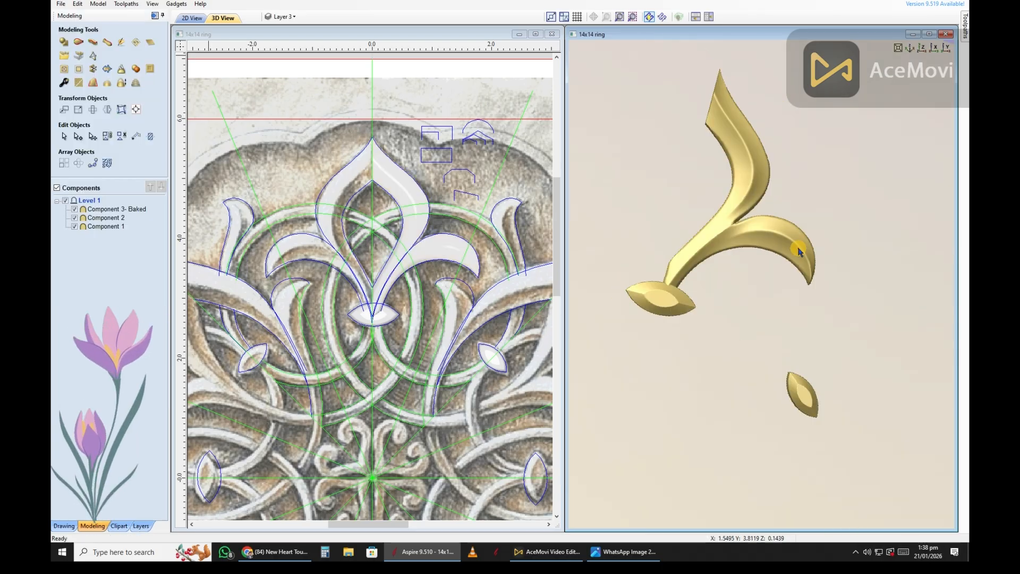
- Try a horizontally flipped copy of the sculpted petal-and-leaf component about the job center and undo it
{"action": "left_click_drag", "start_coordinate": [802, 248], "coordinate": [645, 207]}
{"action": "left_click", "coordinate": [406, 194]}
{"action": "left_click", "coordinate": [107, 109]}
{"action": "left_click", "coordinate": [128, 128]}
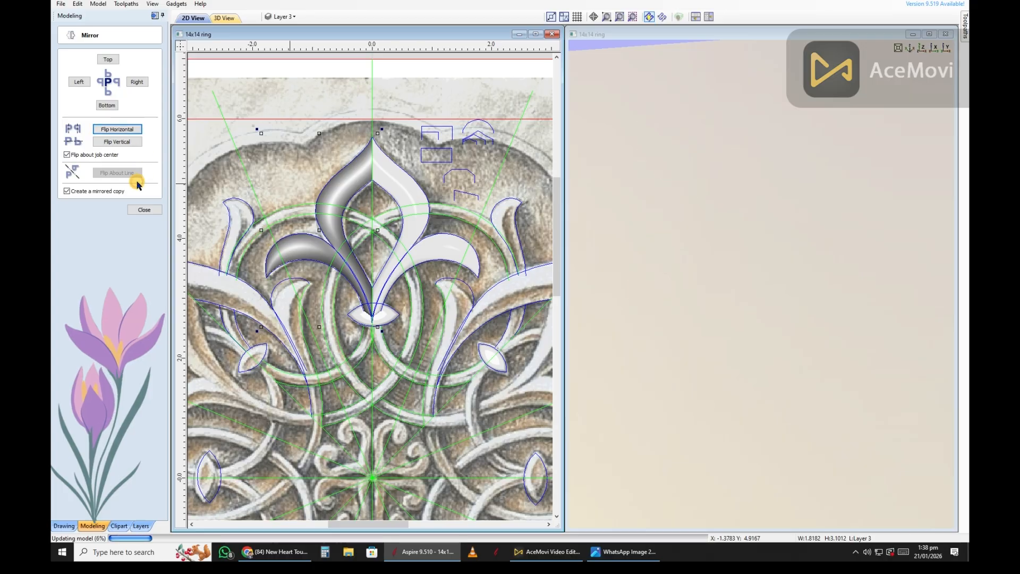
{"action": "left_click", "coordinate": [142, 209]}
{"action": "left_click_drag", "start_coordinate": [709, 319], "coordinate": [734, 351]}
{"action": "key", "text": "ctrl+z"}
- Mirror the sculpted petal-and-leaf component horizontally about the job center, keeping the original alongside the copy
{"action": "left_click", "coordinate": [415, 198]}
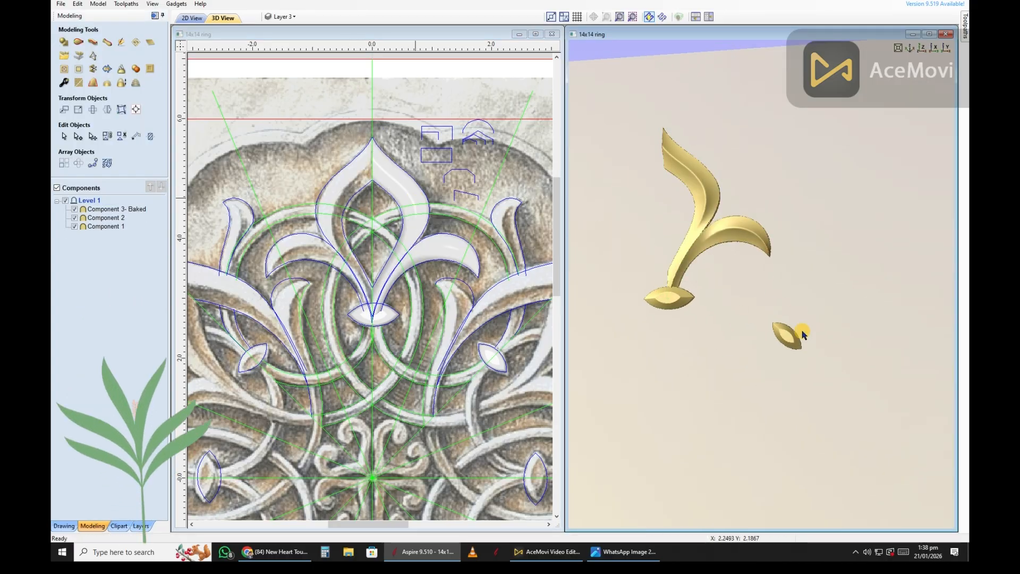
{"action": "scroll", "coordinate": [801, 332], "scroll_direction": "up", "scroll_amount": 3}
{"action": "left_click_drag", "start_coordinate": [801, 332], "coordinate": [821, 253]}
{"action": "left_click", "coordinate": [408, 195]}
{"action": "scroll", "coordinate": [410, 196], "scroll_direction": "up", "scroll_amount": 3}
{"action": "left_click", "coordinate": [107, 109]}
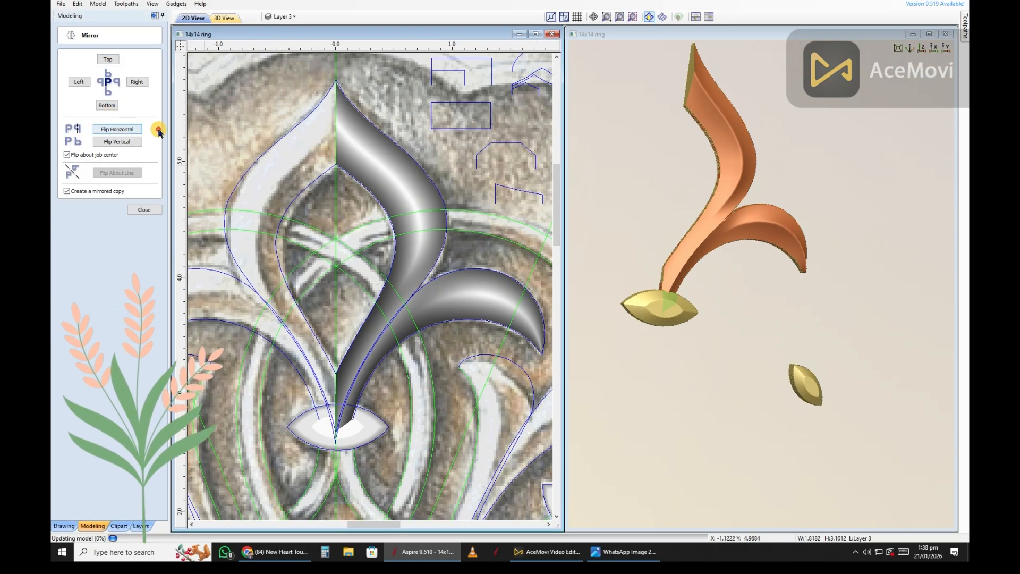
{"action": "left_click", "coordinate": [117, 129]}
{"action": "left_click", "coordinate": [144, 210]}
- Group the two mirrored petal-and-leaf halves into one component and accept baking it for sculpting
{"action": "left_click", "coordinate": [417, 202]}
{"action": "scroll", "coordinate": [774, 289], "scroll_direction": "down", "scroll_amount": 3}
{"action": "left_click_drag", "start_coordinate": [774, 289], "coordinate": [784, 298]}
{"action": "left_click", "coordinate": [298, 165], "text": "shift"}
{"action": "scroll", "coordinate": [489, 216], "scroll_direction": "down", "scroll_amount": 3}
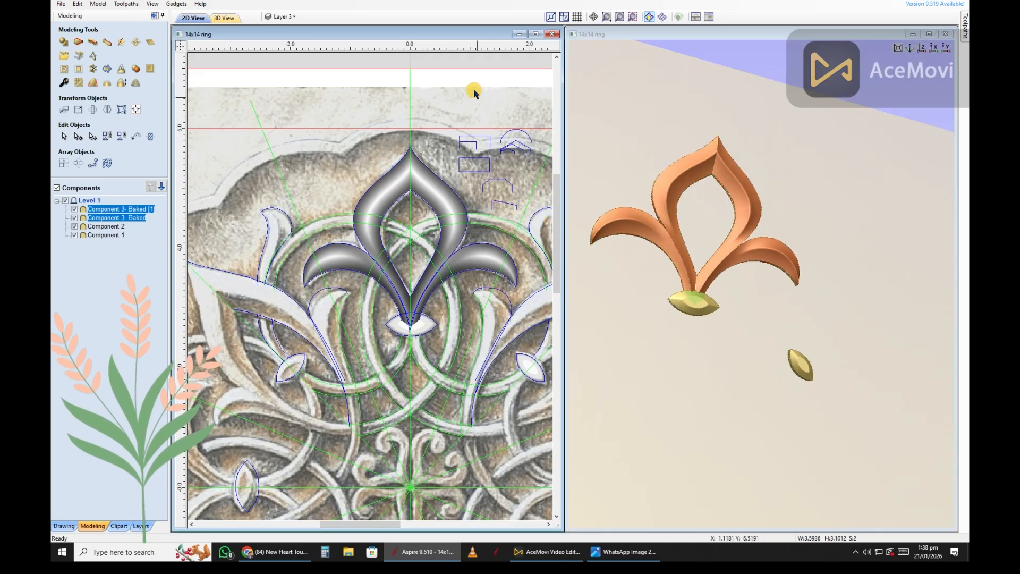
{"action": "left_click_drag", "start_coordinate": [626, 177], "coordinate": [549, 184]}
{"action": "left_click", "coordinate": [123, 74]}
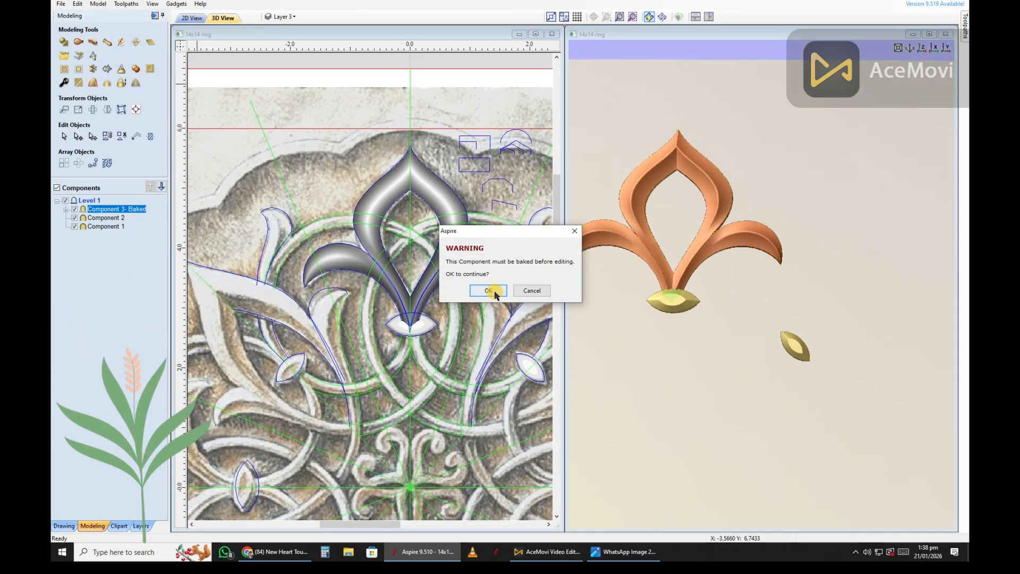
{"action": "left_click", "coordinate": [494, 289]}
- Smooth the joined fleur-de-lis component by sculpting in a full-size 3D view with diameter 105, strength 54 and smoothness 70
{"action": "double_click", "coordinate": [610, 37]}
{"action": "left_click", "coordinate": [121, 42]}
{"action": "left_click", "coordinate": [122, 114]}
{"action": "mouse_move", "coordinate": [601, 114]}
{"action": "left_mouse_down"}
{"action": "mouse_move", "coordinate": [606, 168]}
{"action": "mouse_move", "coordinate": [587, 237]}
{"action": "left_mouse_up"}
{"action": "scroll", "coordinate": [607, 173], "scroll_direction": "up", "scroll_amount": 5}
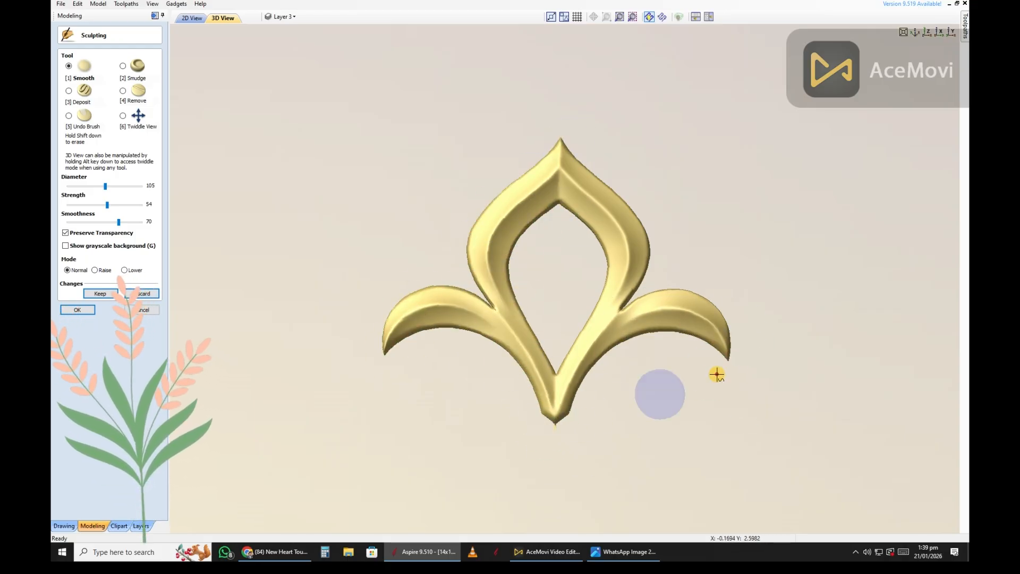
{"action": "left_click", "coordinate": [74, 309]}
- Tile the 2D and 3D views side by side and examine the fleur-de-lis component's height properties
{"action": "left_click", "coordinate": [192, 18]}
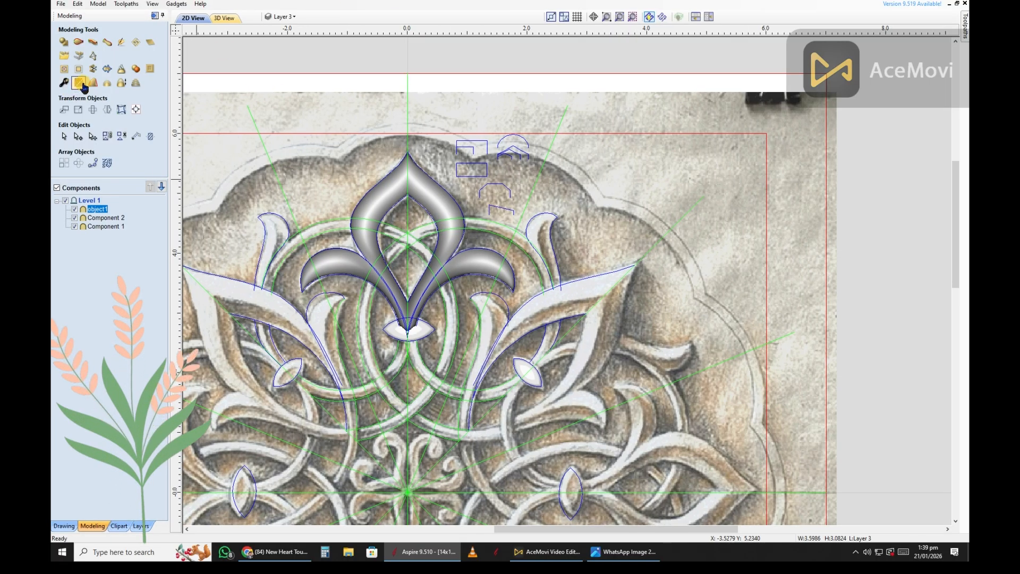
{"action": "left_click", "coordinate": [63, 83]}
{"action": "left_click", "coordinate": [709, 16]}
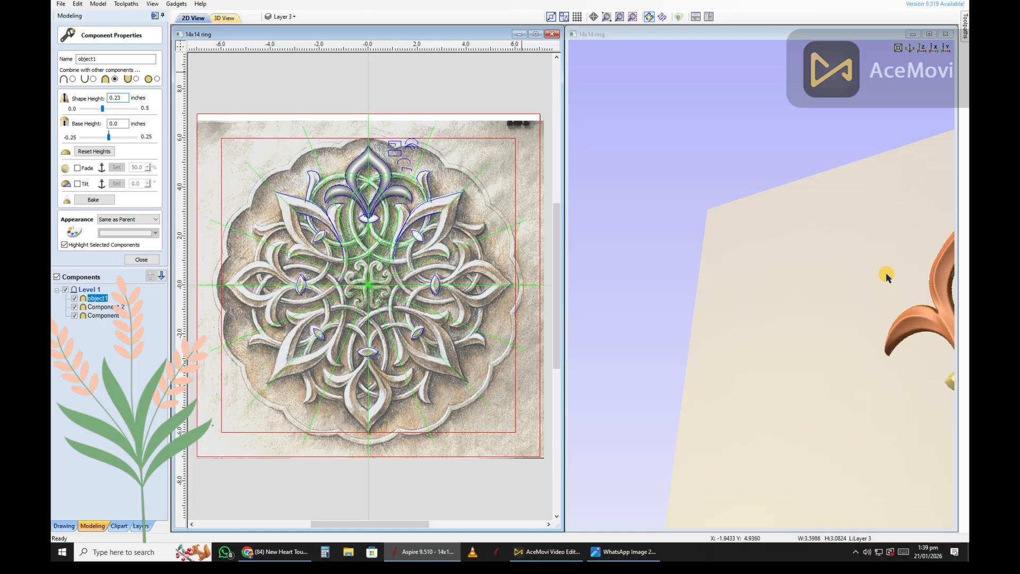
{"action": "left_click_drag", "start_coordinate": [775, 231], "coordinate": [836, 266]}
{"action": "scroll", "coordinate": [796, 253], "scroll_direction": "up", "scroll_amount": 4}
{"action": "mouse_move", "coordinate": [741, 319]}
{"action": "left_mouse_down"}
{"action": "mouse_move", "coordinate": [756, 291]}
{"action": "mouse_move", "coordinate": [736, 320]}
{"action": "left_mouse_up"}
{"action": "left_click", "coordinate": [142, 259]}
- Examine the fleur-de-lis, the traced bands and leaves, and the small buds against the carved reference image
{"action": "left_click", "coordinate": [403, 119]}
{"action": "scroll", "coordinate": [366, 182], "scroll_direction": "up", "scroll_amount": 5}
{"action": "left_click", "coordinate": [420, 153]}
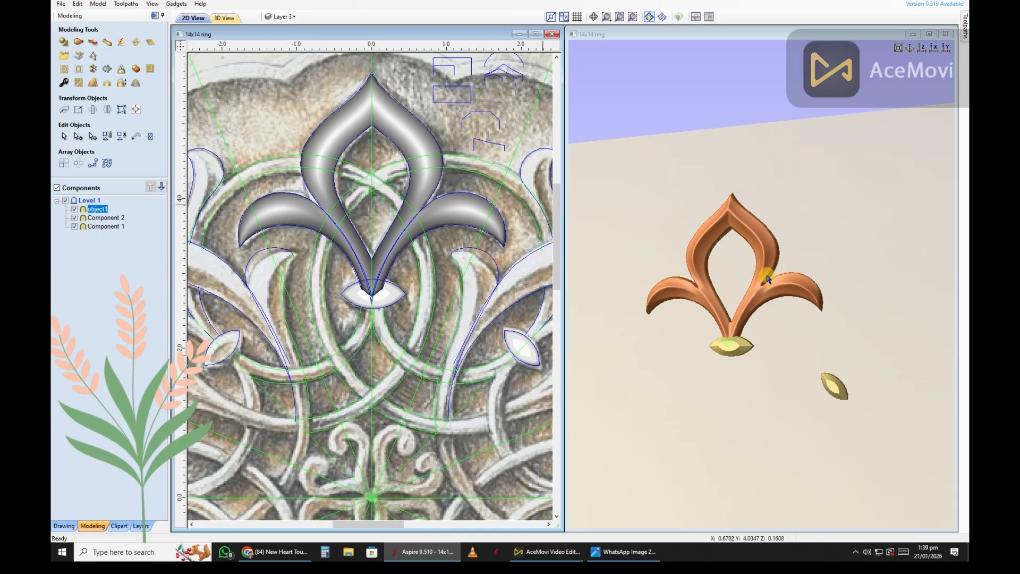
{"action": "left_click_drag", "start_coordinate": [766, 274], "coordinate": [776, 230]}
{"action": "mouse_move", "coordinate": [478, 245]}
{"action": "middle_mouse_down"}
{"action": "mouse_move", "coordinate": [439, 211]}
{"action": "mouse_move", "coordinate": [477, 219]}
{"action": "middle_mouse_up"}
{"action": "left_click", "coordinate": [433, 246]}
{"action": "scroll", "coordinate": [432, 221], "scroll_direction": "up", "scroll_amount": 2}
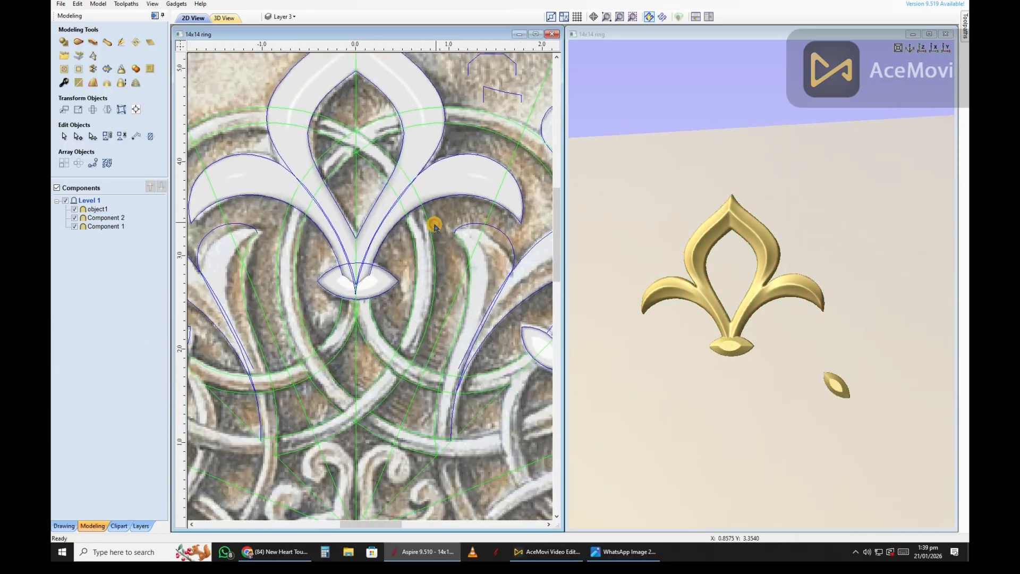
{"action": "scroll", "coordinate": [423, 246], "scroll_direction": "down", "scroll_amount": 3}
{"action": "scroll", "coordinate": [393, 205], "scroll_direction": "up", "scroll_amount": 3}
{"action": "scroll", "coordinate": [446, 196], "scroll_direction": "down", "scroll_amount": 2}
{"action": "scroll", "coordinate": [415, 197], "scroll_direction": "down", "scroll_amount": 1}
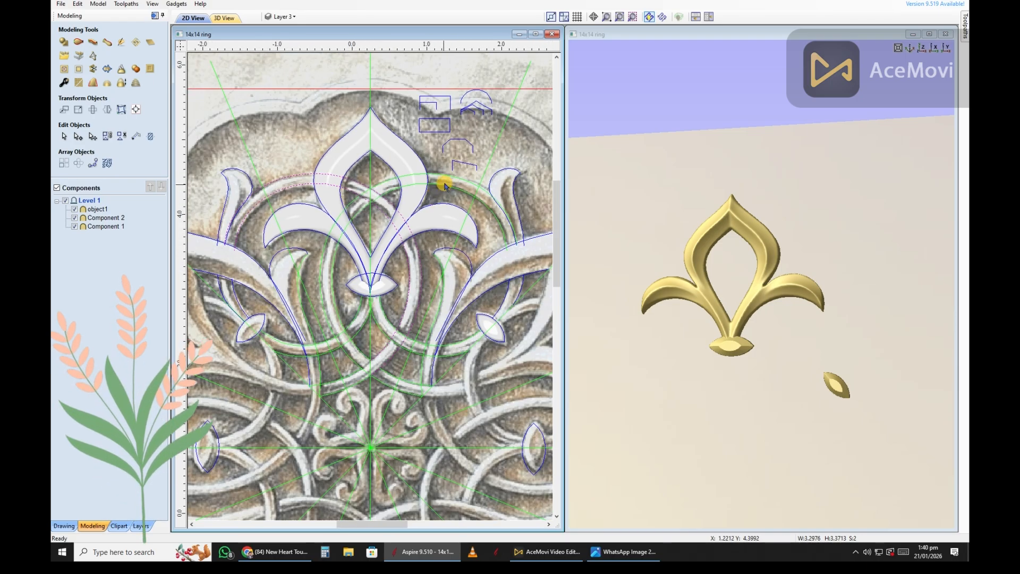
{"action": "scroll", "coordinate": [436, 186], "scroll_direction": "up", "scroll_amount": 1}
{"action": "middle_click_drag", "start_coordinate": [398, 315], "coordinate": [387, 285]}
{"action": "scroll", "coordinate": [388, 285], "scroll_direction": "down", "scroll_amount": 1}
{"action": "middle_click_drag", "start_coordinate": [466, 242], "coordinate": [416, 236]}
{"action": "scroll", "coordinate": [416, 236], "scroll_direction": "down", "scroll_amount": 2}
{"action": "scroll", "coordinate": [470, 229], "scroll_direction": "up", "scroll_amount": 1}
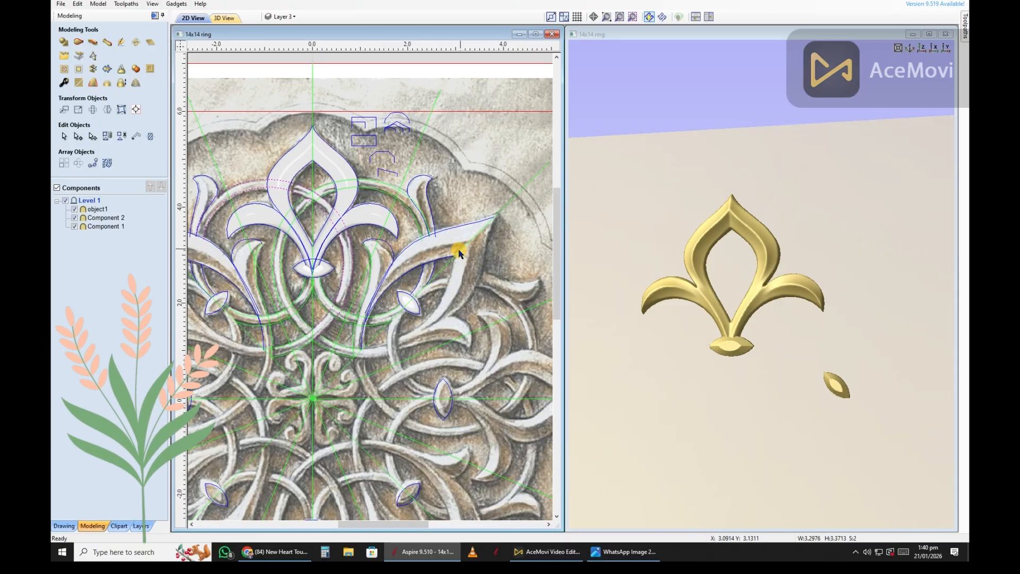
{"action": "scroll", "coordinate": [455, 265], "scroll_direction": "up", "scroll_amount": 2}
{"action": "scroll", "coordinate": [412, 274], "scroll_direction": "down", "scroll_amount": 2}
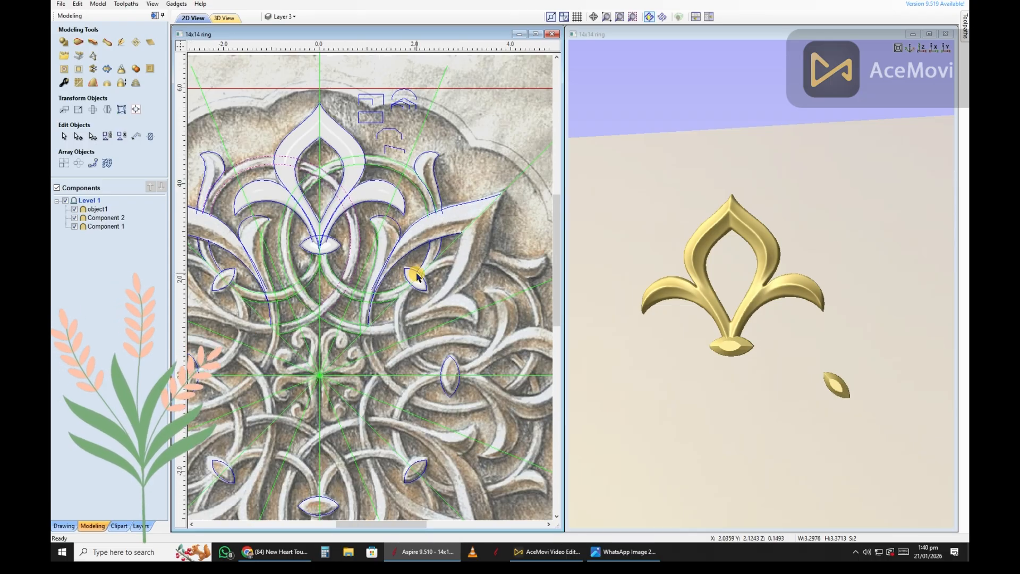
{"action": "scroll", "coordinate": [417, 276], "scroll_direction": "down", "scroll_amount": 2}
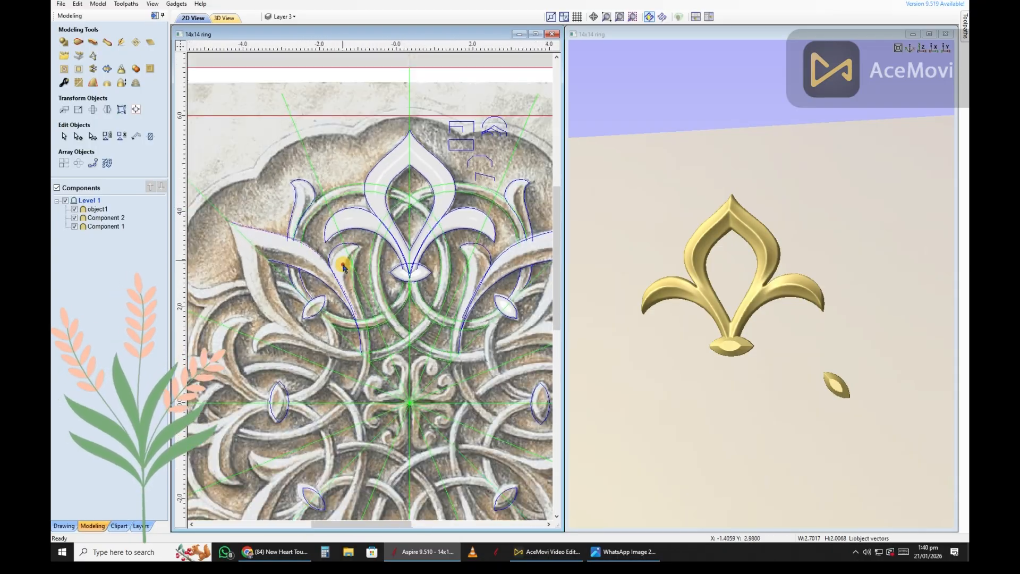
{"action": "scroll", "coordinate": [328, 283], "scroll_direction": "up", "scroll_amount": 3}
{"action": "scroll", "coordinate": [322, 276], "scroll_direction": "down", "scroll_amount": 3}
{"action": "scroll", "coordinate": [486, 282], "scroll_direction": "up", "scroll_amount": 3}
- Create a horizontally mirrored copy of the small upper-right bud component about the job center and save the job
{"action": "left_click", "coordinate": [475, 275]}
{"action": "scroll", "coordinate": [486, 282], "scroll_direction": "down", "scroll_amount": 3}
{"action": "left_click", "coordinate": [107, 109]}
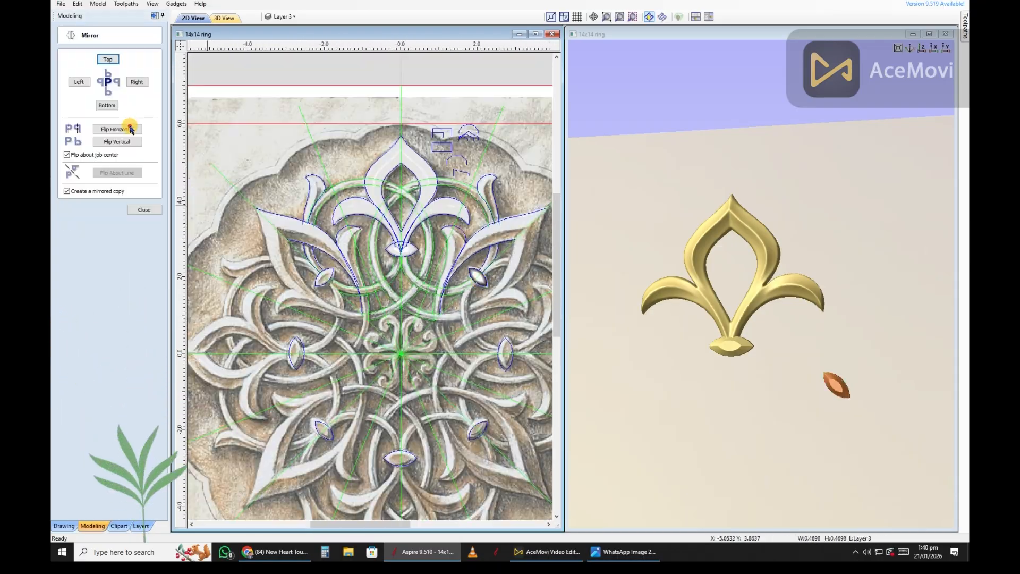
{"action": "left_click", "coordinate": [129, 128]}
{"action": "left_click", "coordinate": [464, 234]}
{"action": "scroll", "coordinate": [470, 234], "scroll_direction": "down", "scroll_amount": 1}
{"action": "scroll", "coordinate": [371, 238], "scroll_direction": "up", "scroll_amount": 2}
{"action": "scroll", "coordinate": [418, 334], "scroll_direction": "up", "scroll_amount": 3}
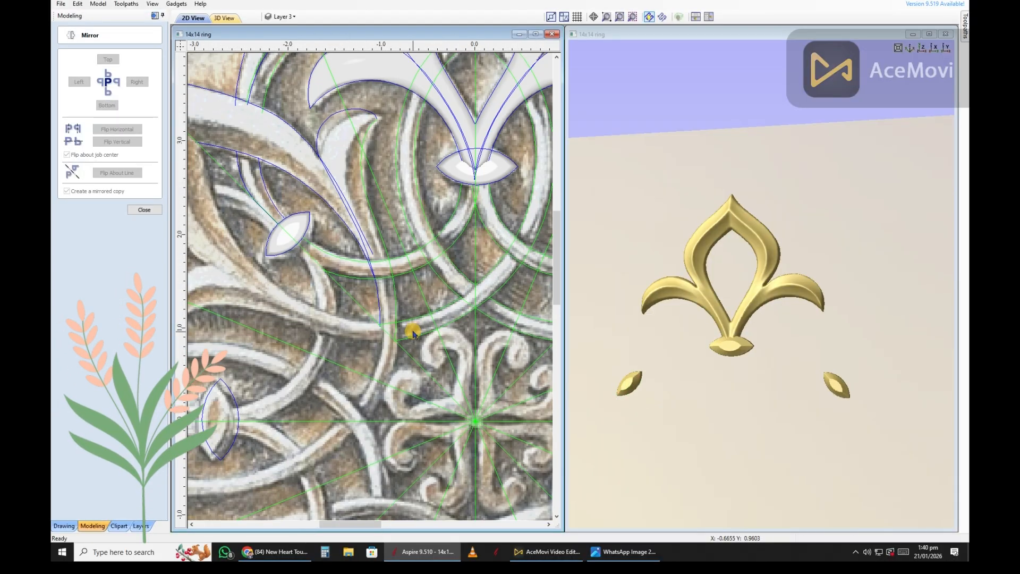
{"action": "scroll", "coordinate": [429, 325], "scroll_direction": "down", "scroll_amount": 1}
{"action": "scroll", "coordinate": [429, 325], "scroll_direction": "down", "scroll_amount": 3}
{"action": "scroll", "coordinate": [452, 239], "scroll_direction": "down", "scroll_amount": 1}
{"action": "scroll", "coordinate": [417, 150], "scroll_direction": "up", "scroll_amount": 1}
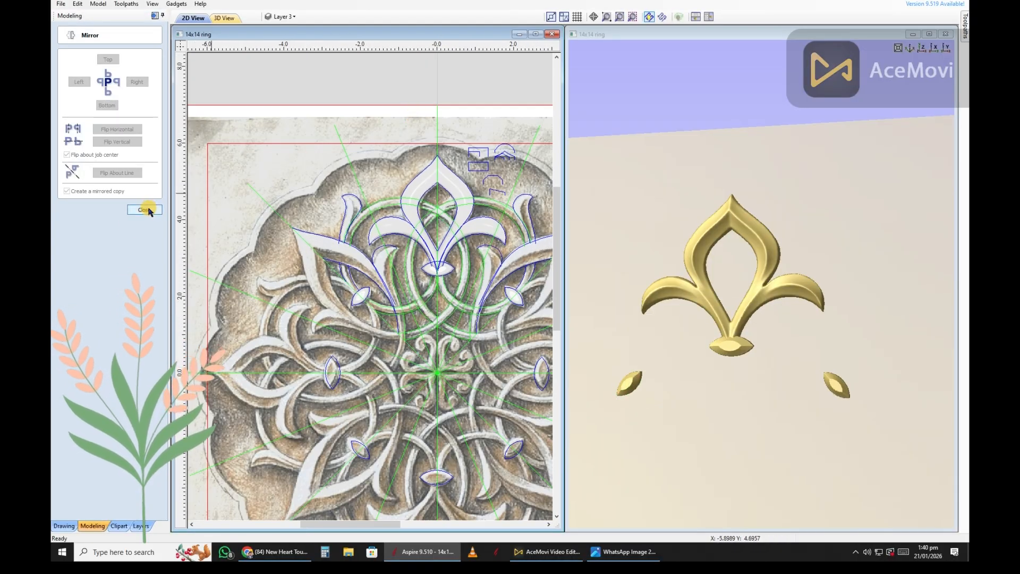
{"action": "left_click", "coordinate": [147, 211]}
{"action": "scroll", "coordinate": [139, 135], "scroll_direction": "up", "scroll_amount": 1}
{"action": "key", "text": "ctrl+s"}
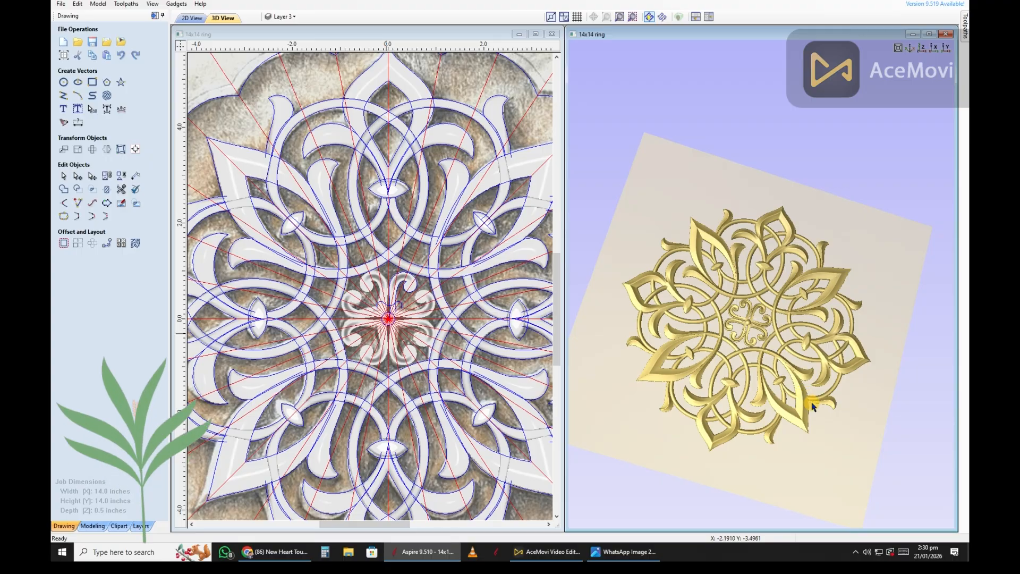
- Examine the assembled rosette's interlaced bands, leaves and central scroll motif in both the 2D and 3D views
{"action": "scroll", "coordinate": [411, 270], "scroll_direction": "up", "scroll_amount": 5}
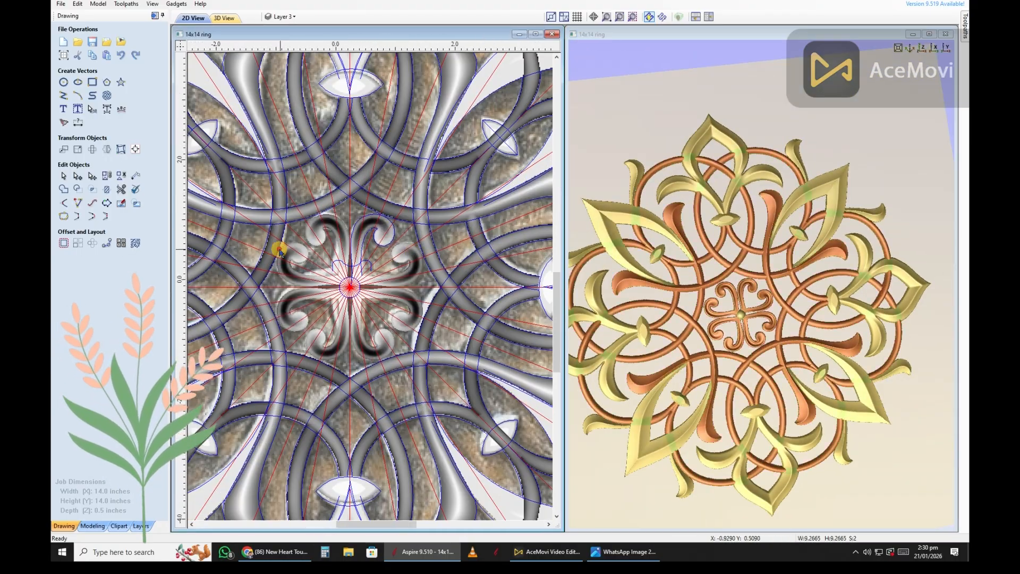
{"action": "scroll", "coordinate": [282, 247], "scroll_direction": "down", "scroll_amount": 4}
{"action": "scroll", "coordinate": [433, 223], "scroll_direction": "up", "scroll_amount": 2}
{"action": "scroll", "coordinate": [461, 236], "scroll_direction": "down", "scroll_amount": 3}
{"action": "left_click_drag", "start_coordinate": [754, 69], "coordinate": [578, 149]}
{"action": "scroll", "coordinate": [417, 228], "scroll_direction": "up", "scroll_amount": 5}
{"action": "scroll", "coordinate": [478, 297], "scroll_direction": "down", "scroll_amount": 3}
{"action": "scroll", "coordinate": [497, 318], "scroll_direction": "down", "scroll_amount": 4}
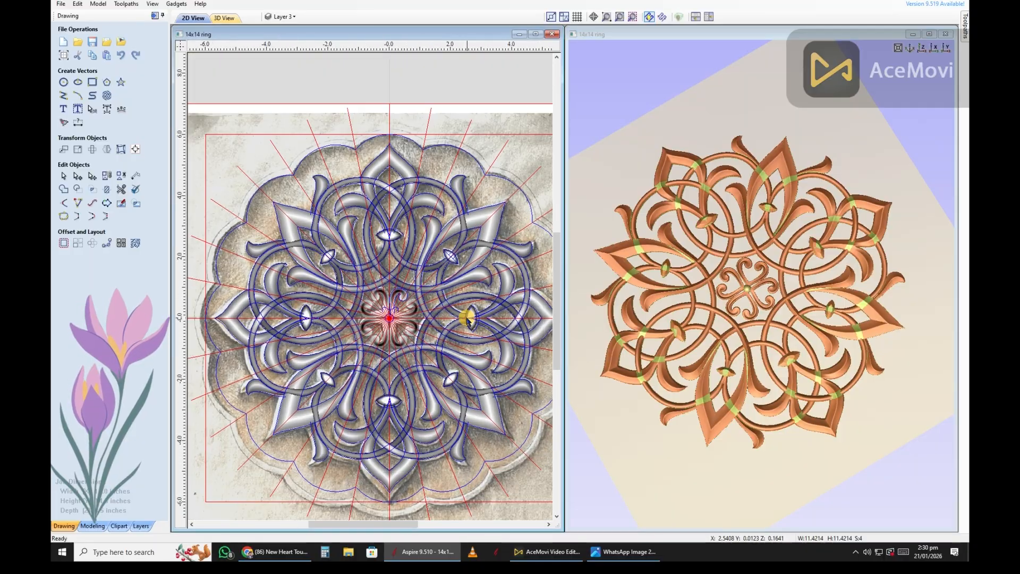
{"action": "scroll", "coordinate": [812, 471], "scroll_direction": "down", "scroll_amount": 3}
{"action": "scroll", "coordinate": [761, 473], "scroll_direction": "up", "scroll_amount": 3}
{"action": "scroll", "coordinate": [761, 473], "scroll_direction": "up", "scroll_amount": 3}
{"action": "left_click_drag", "start_coordinate": [761, 473], "coordinate": [609, 454]}
{"action": "scroll", "coordinate": [608, 466], "scroll_direction": "down", "scroll_amount": 3}
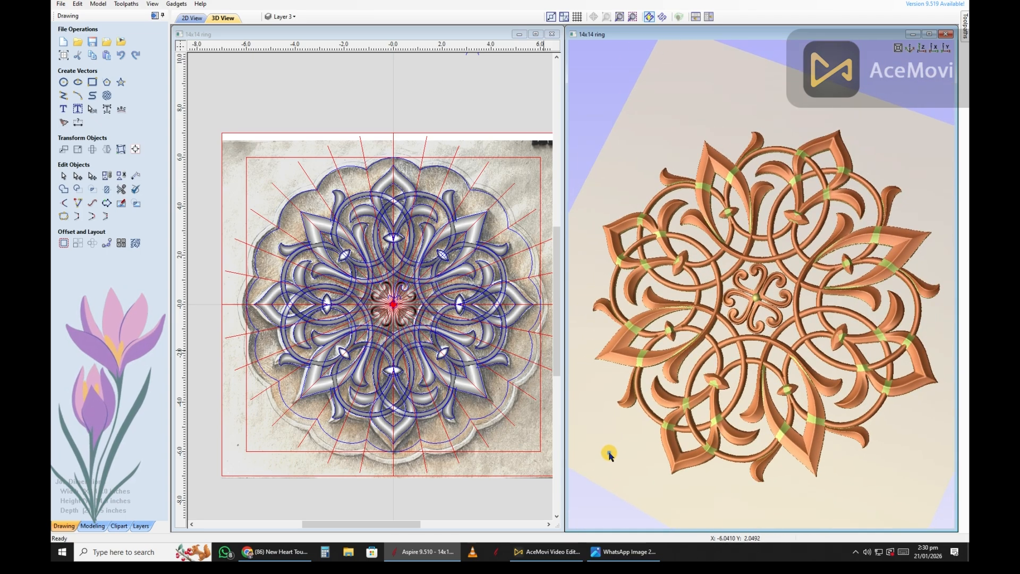
- Hide the modeling plane in the 3D view and inspect the rosette without it
{"action": "left_click_drag", "start_coordinate": [649, 167], "coordinate": [651, 155]}
{"action": "left_click", "coordinate": [151, 4]}
{"action": "left_click", "coordinate": [183, 57]}
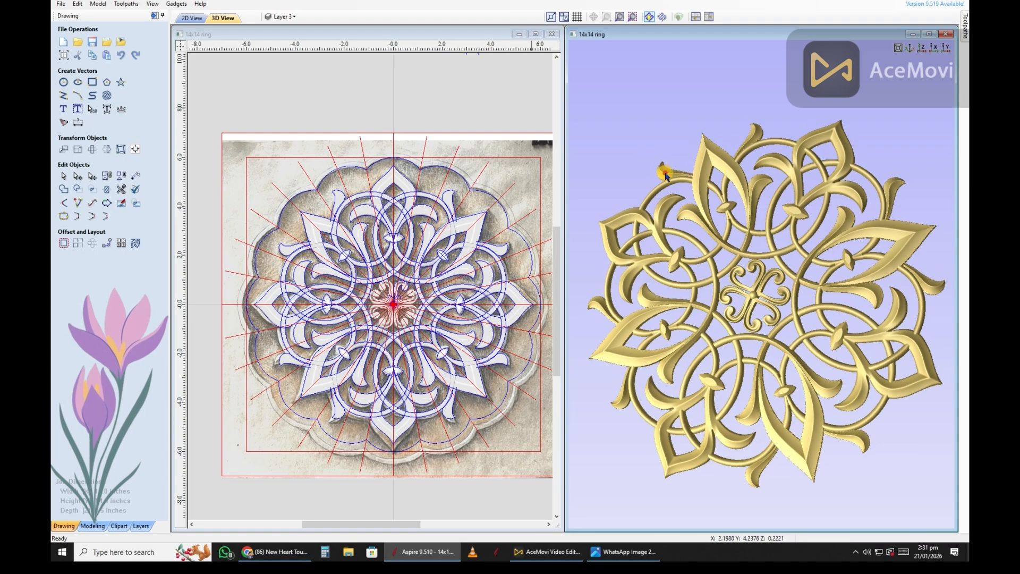
{"action": "left_click_drag", "start_coordinate": [661, 223], "coordinate": [656, 217]}
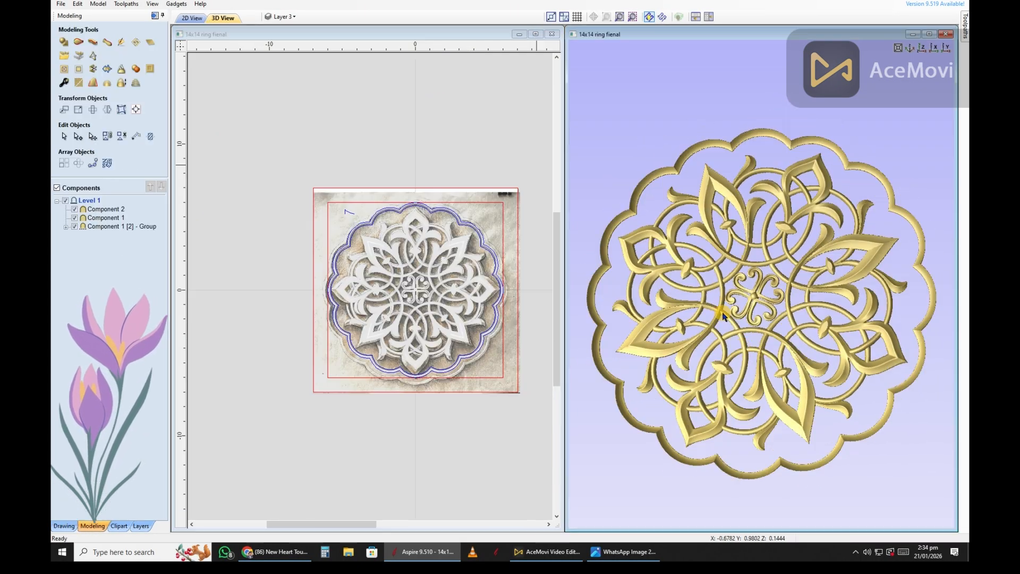
{"action": "scroll", "coordinate": [452, 306], "scroll_direction": "up", "scroll_amount": 3}
{"action": "left_click_drag", "start_coordinate": [760, 314], "coordinate": [780, 322]}
- Show the modeling plane beneath the scallop-bordered rosette in the 3D view
{"action": "left_click", "coordinate": [152, 4]}
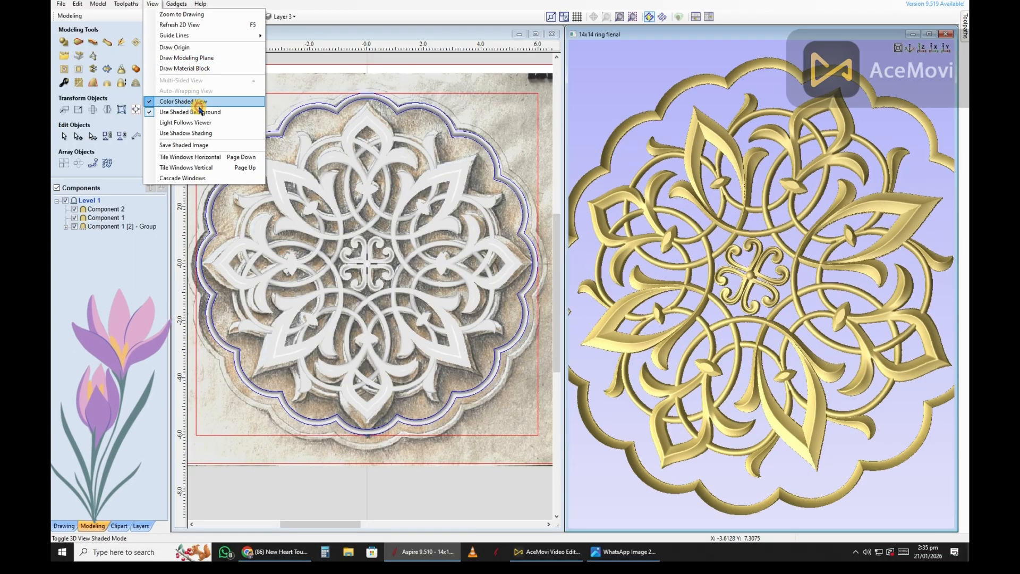
{"action": "left_click", "coordinate": [179, 61]}
{"action": "scroll", "coordinate": [692, 274], "scroll_direction": "down", "scroll_amount": 3}
{"action": "left_click_drag", "start_coordinate": [692, 274], "coordinate": [749, 267]}
{"action": "scroll", "coordinate": [754, 268], "scroll_direction": "up", "scroll_amount": 1}
{"action": "scroll", "coordinate": [767, 275], "scroll_direction": "up", "scroll_amount": 2}
{"action": "scroll", "coordinate": [732, 261], "scroll_direction": "down", "scroll_amount": 2}
{"action": "left_click", "coordinate": [855, 552]}
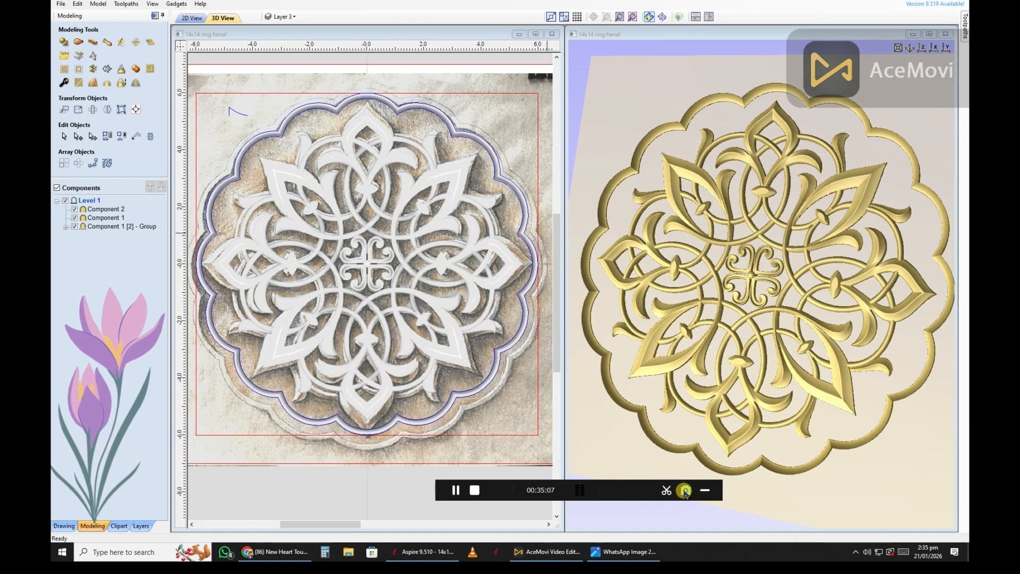
{"action": "left_click", "coordinate": [704, 490]}
{"action": "left_click_drag", "start_coordinate": [732, 384], "coordinate": [754, 374]}
- Center the rosette vectors lying outside the job on the material, both horizontally and vertically
{"action": "scroll", "coordinate": [475, 260], "scroll_direction": "down", "scroll_amount": 5}
{"action": "left_click", "coordinate": [503, 279]}
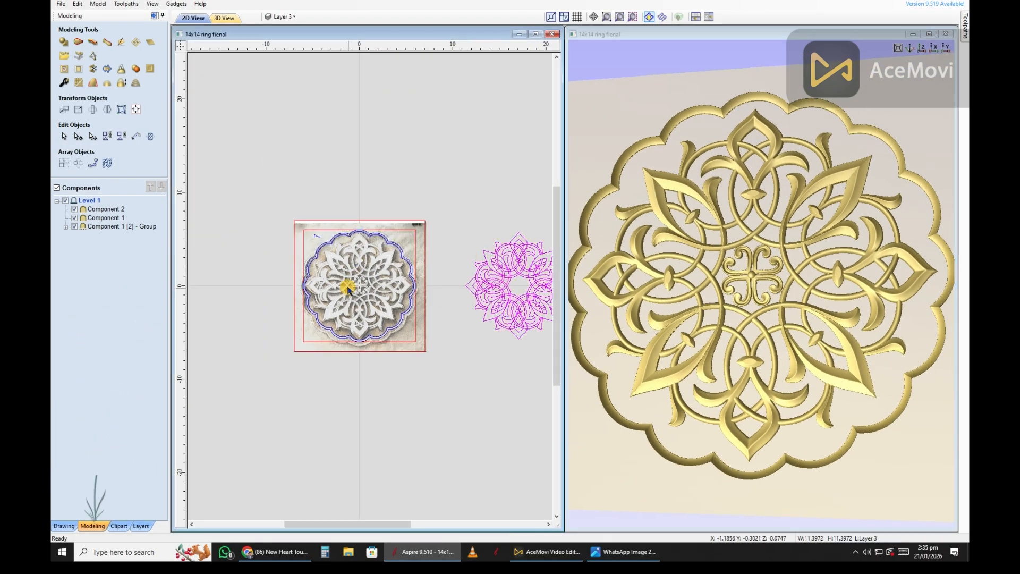
{"action": "left_click", "coordinate": [136, 110]}
{"action": "left_click", "coordinate": [113, 67]}
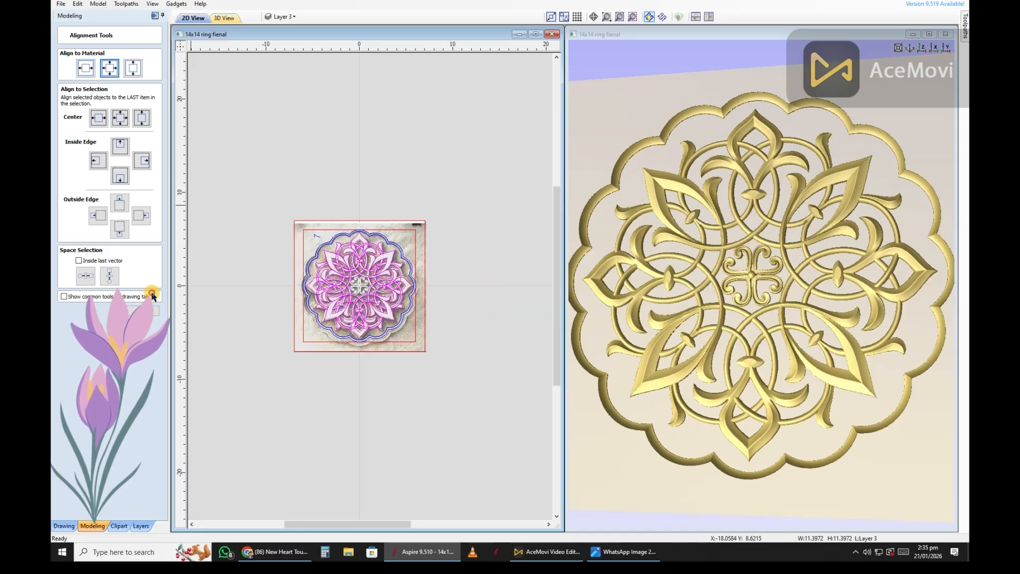
{"action": "left_click", "coordinate": [151, 294]}
{"action": "left_click", "coordinate": [255, 292]}
- Examine how the centered rosette vectors line up with the grouped component and inspect the finished 3D relief
{"action": "scroll", "coordinate": [342, 294], "scroll_direction": "up", "scroll_amount": 5}
{"action": "scroll", "coordinate": [356, 284], "scroll_direction": "down", "scroll_amount": 1}
{"action": "scroll", "coordinate": [407, 213], "scroll_direction": "up", "scroll_amount": 1}
{"action": "scroll", "coordinate": [407, 212], "scroll_direction": "up", "scroll_amount": 2}
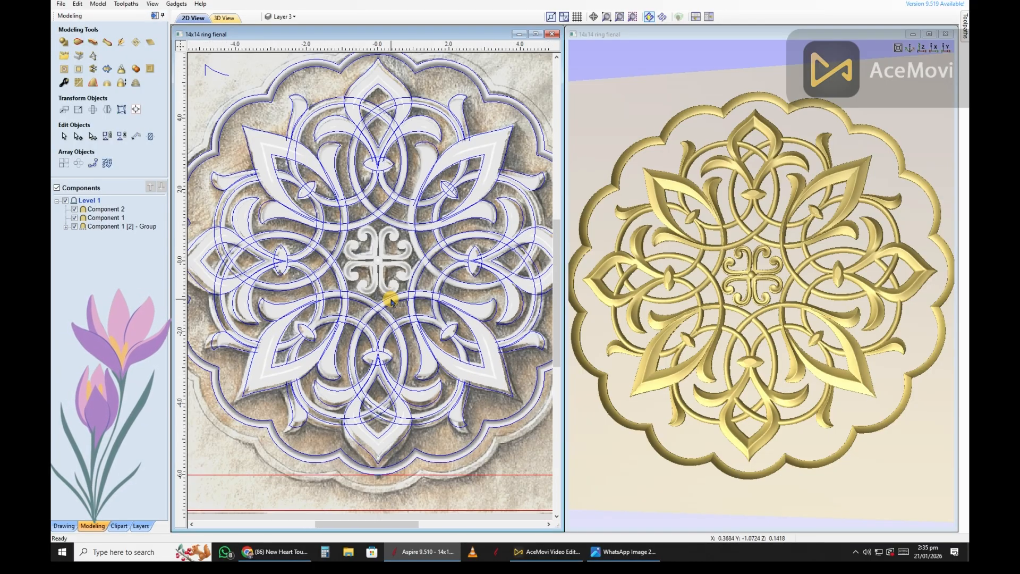
{"action": "scroll", "coordinate": [452, 220], "scroll_direction": "down", "scroll_amount": 1}
{"action": "left_click_drag", "start_coordinate": [809, 314], "coordinate": [742, 264]}
{"action": "scroll", "coordinate": [742, 264], "scroll_direction": "up", "scroll_amount": 2}
{"action": "left_click", "coordinate": [448, 203]}
{"action": "scroll", "coordinate": [776, 269], "scroll_direction": "down", "scroll_amount": 2}
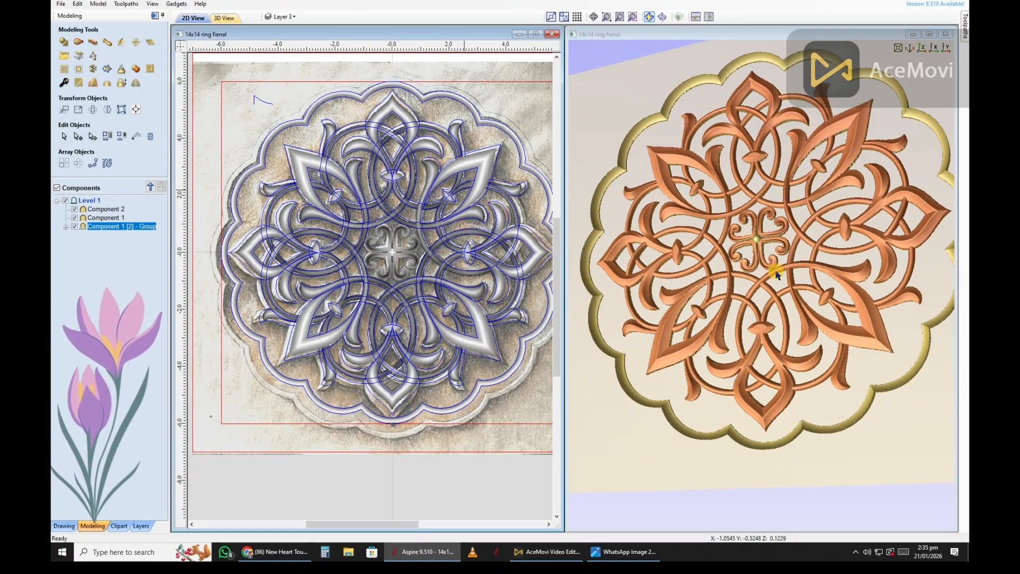
{"action": "left_click", "coordinate": [728, 413]}
{"action": "left_click_drag", "start_coordinate": [728, 412], "coordinate": [731, 415]}
{"action": "left_click_drag", "start_coordinate": [680, 395], "coordinate": [719, 409]}
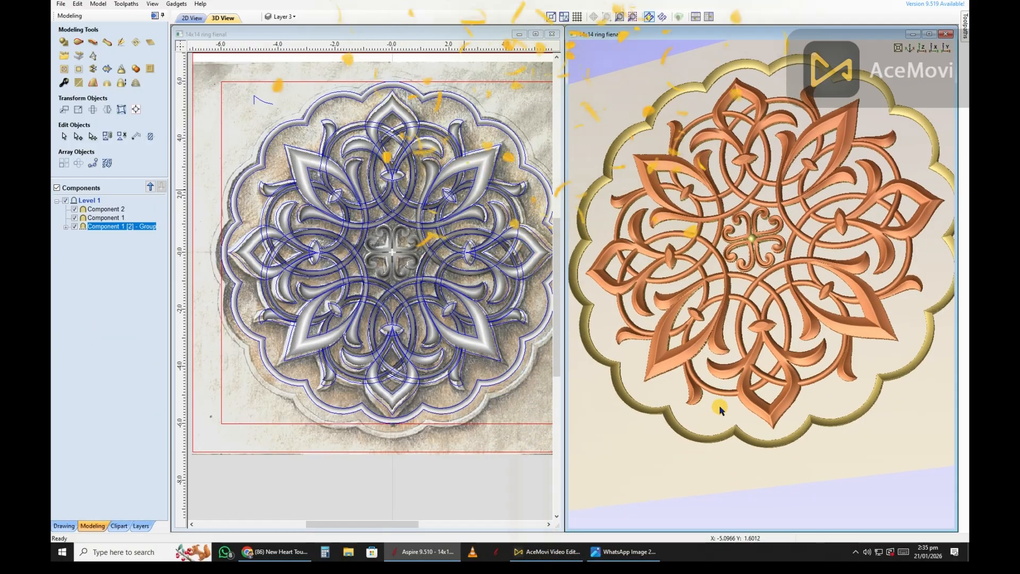
{"action": "left_click", "coordinate": [468, 58]}
{"action": "left_click", "coordinate": [746, 271]}
{"action": "left_click_drag", "start_coordinate": [746, 271], "coordinate": [742, 264]}
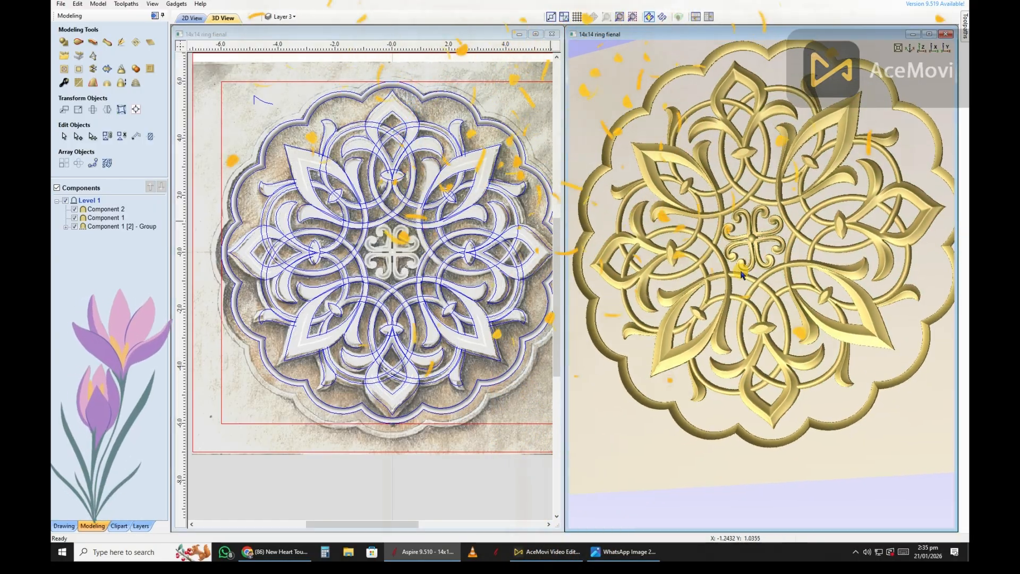
{"action": "scroll", "coordinate": [742, 263], "scroll_direction": "down", "scroll_amount": 2}
{"action": "scroll", "coordinate": [413, 261], "scroll_direction": "down", "scroll_amount": 2}
- Save the job and accept a single-sided 14 x 14 x 0.5 inch job setup with Extremely High (20 x Slower) resolution
{"action": "key", "text": "ctrl+s"}
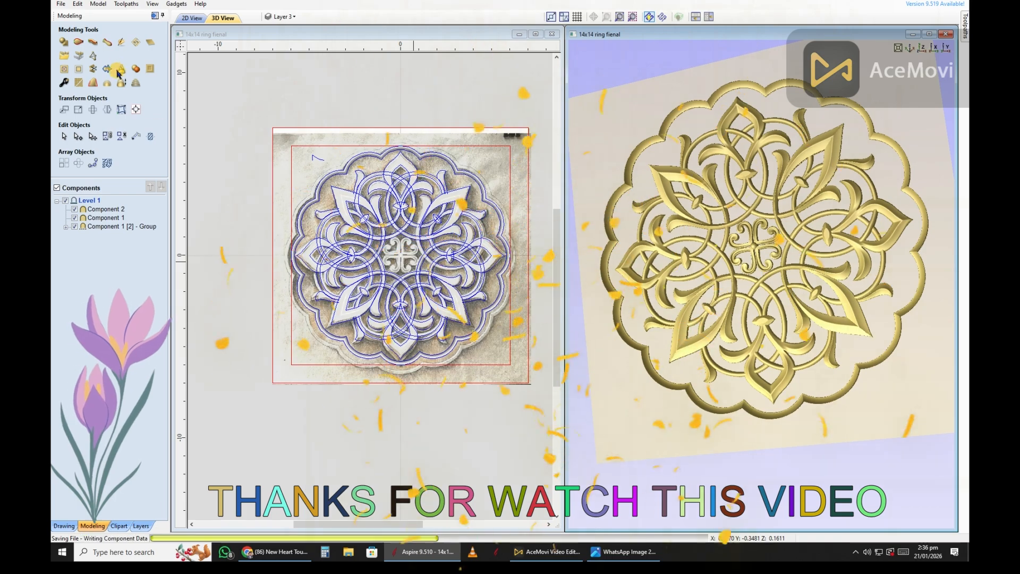
{"action": "left_click_drag", "start_coordinate": [747, 256], "coordinate": [740, 270]}
{"action": "left_click", "coordinate": [75, 340]}
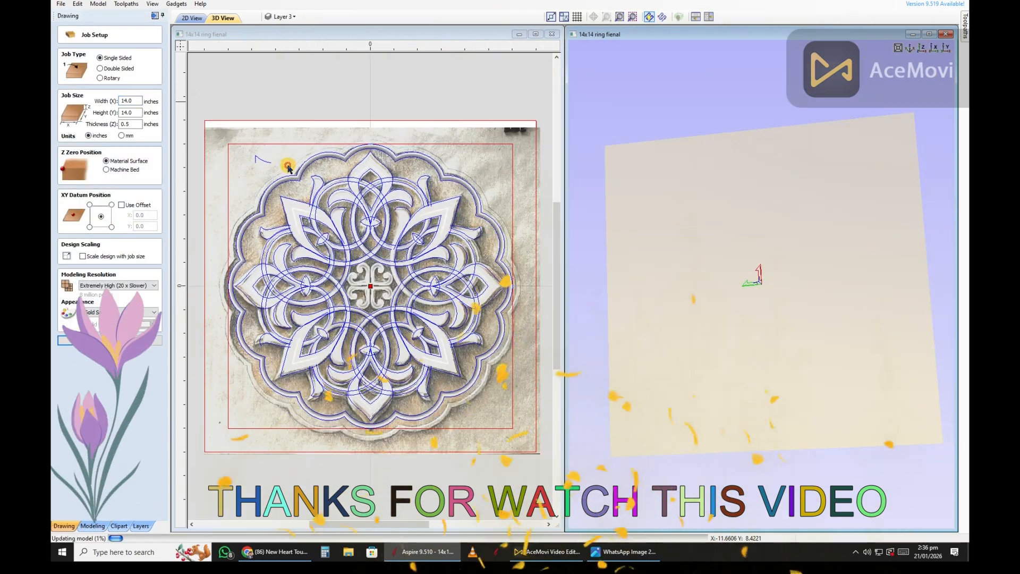
- Select the outer scalloped border vector and accept the material setup with a 0.0 inch gap above the model and 0.75 inch clearance
{"action": "left_click", "coordinate": [314, 158]}
{"action": "scroll", "coordinate": [314, 164], "scroll_direction": "down", "scroll_amount": 1}
{"action": "mouse_move", "coordinate": [965, 26]}
{"action": "left_click", "coordinate": [844, 46]}
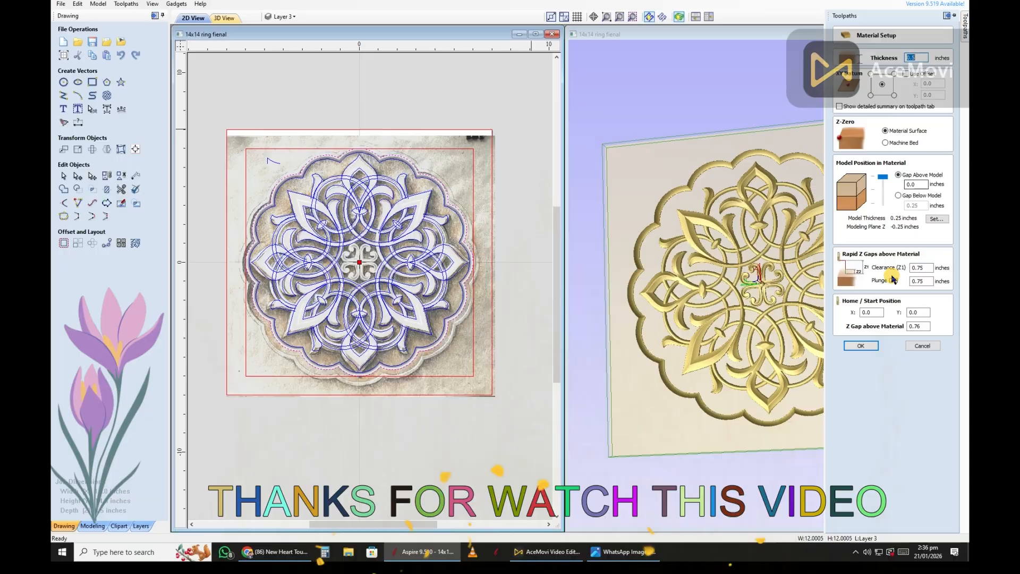
{"action": "left_click", "coordinate": [861, 346]}
- Start a 3D finish toolpath and set its engraving tool to 6.25 mm diameter, 14-degree side angle, 1 mm flat and 23% stepover
{"action": "left_click", "coordinate": [856, 105]}
{"action": "left_click", "coordinate": [932, 67]}
{"action": "double_click", "coordinate": [491, 242]}
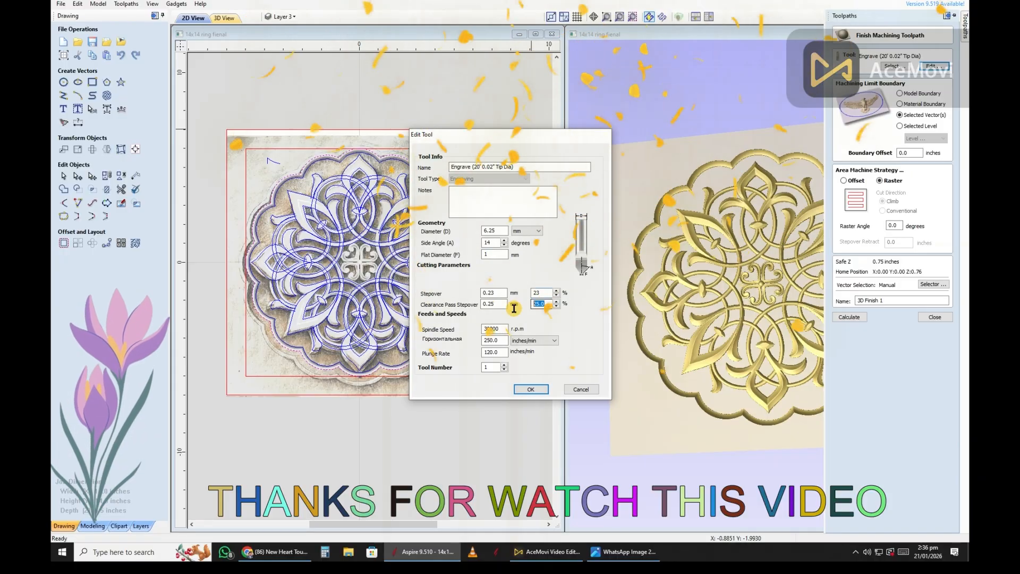
{"action": "left_click", "coordinate": [531, 389]}
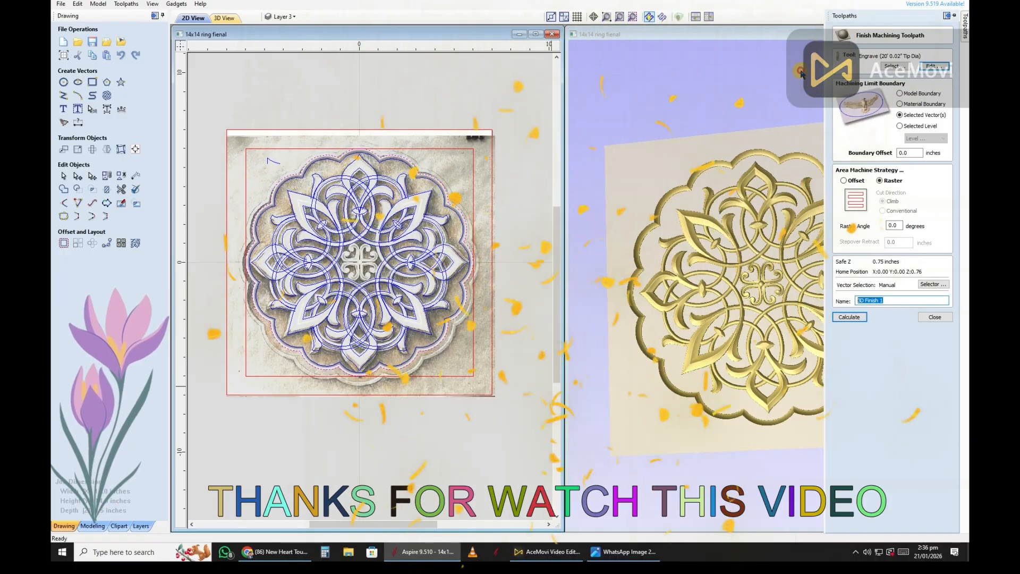
- Name the finish toolpath "14x14 ring"
{"action": "triple_click", "coordinate": [876, 299]}
{"action": "type", "text": "14x14 ring"}
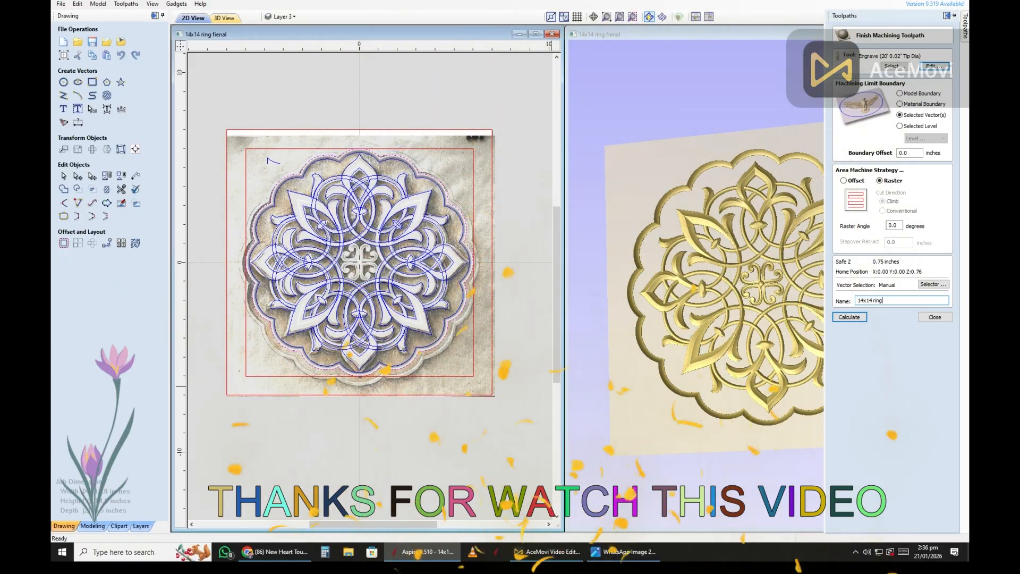